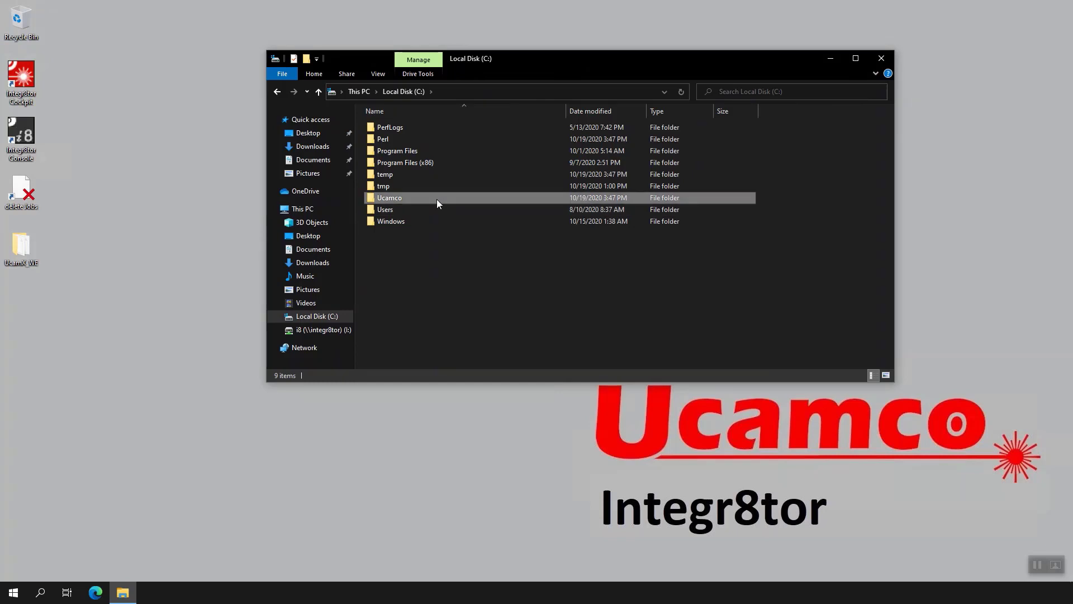
- Open the license file Ucamco_USA_Integr8tor.dat from the C:\Ucamco\FlexLM folder
double_click(437, 199)
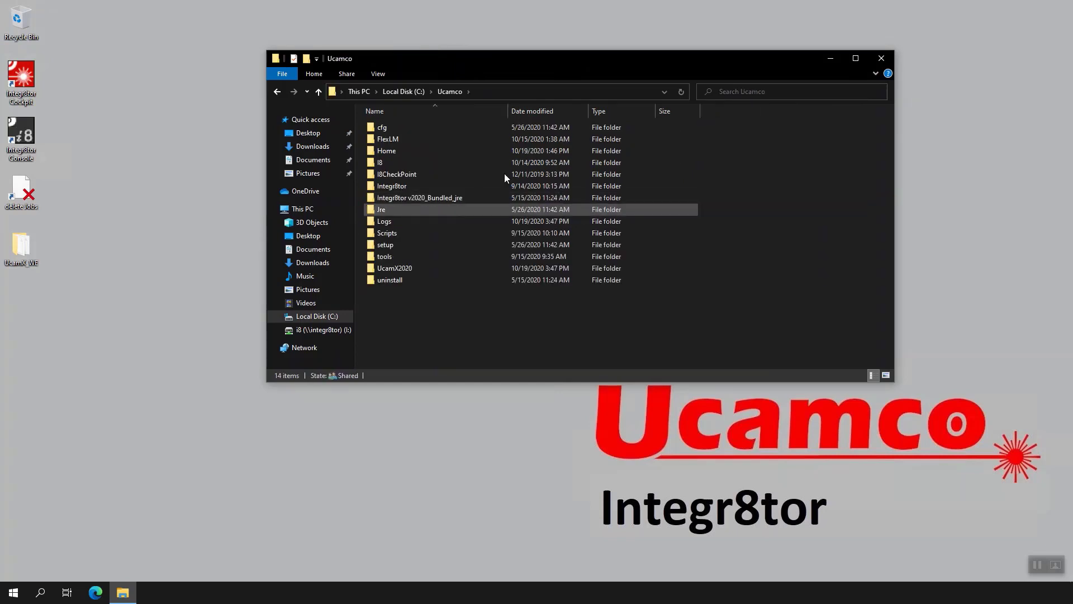
double_click(445, 143)
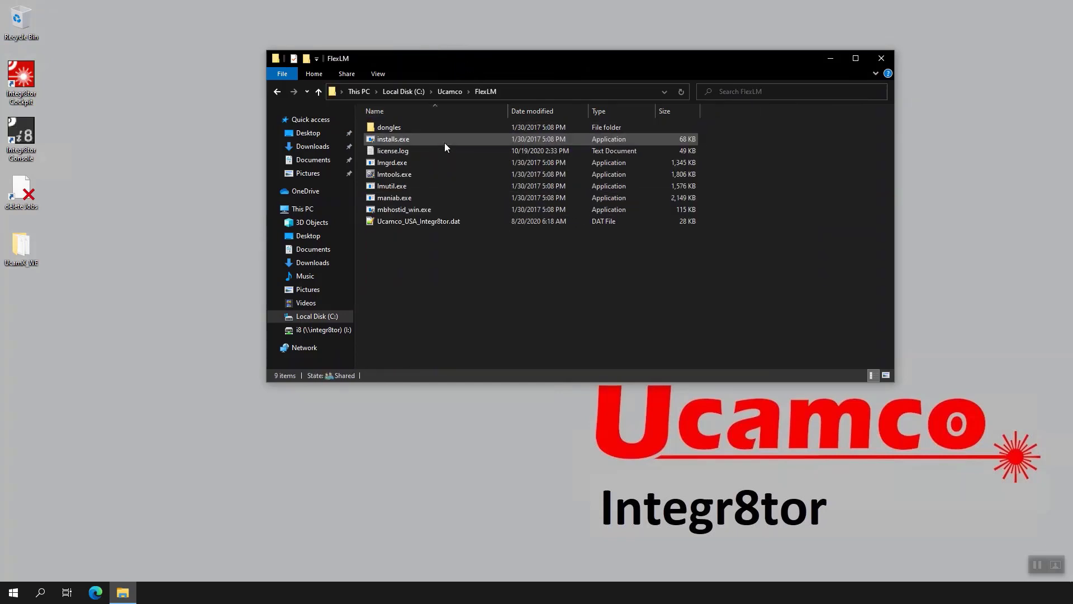
click(452, 221)
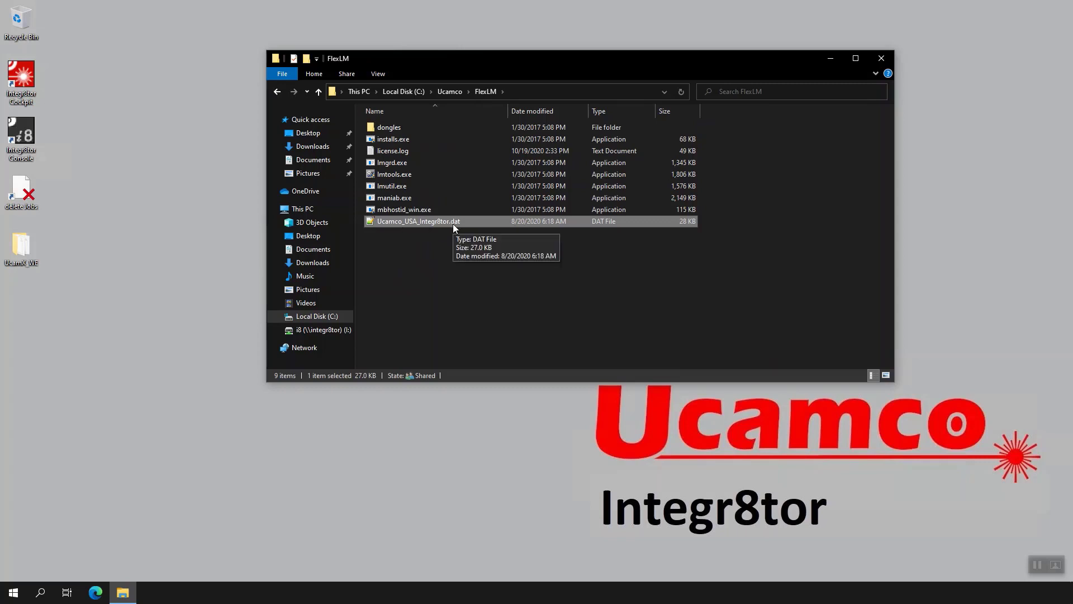
double_click(453, 224)
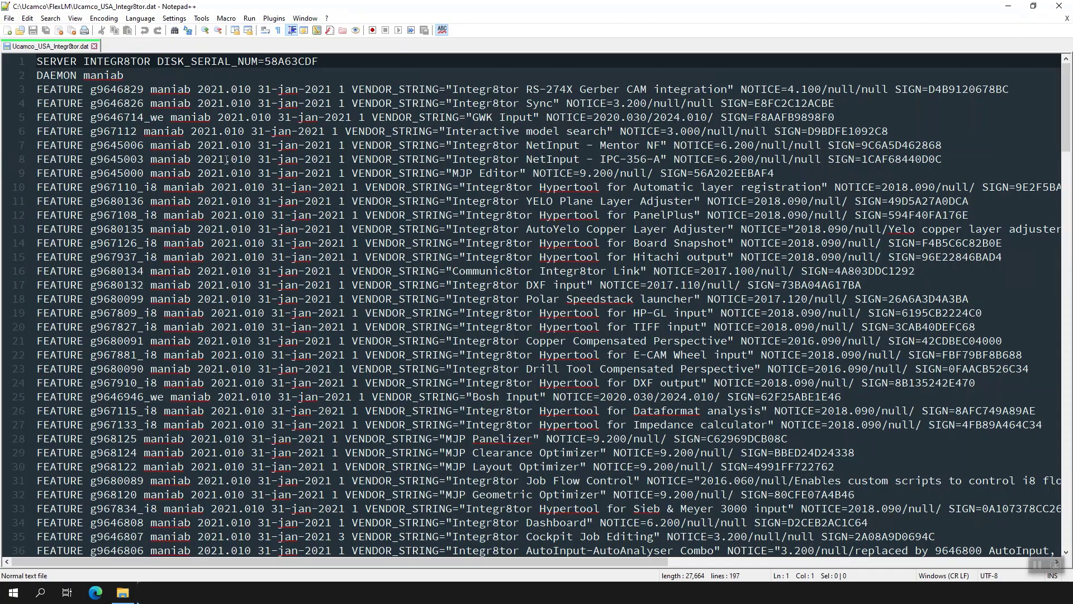
- Highlight the feature codes ending in _we for GWK Input and Bosh Input in the license file, and close it
drag(152, 118, 93, 119)
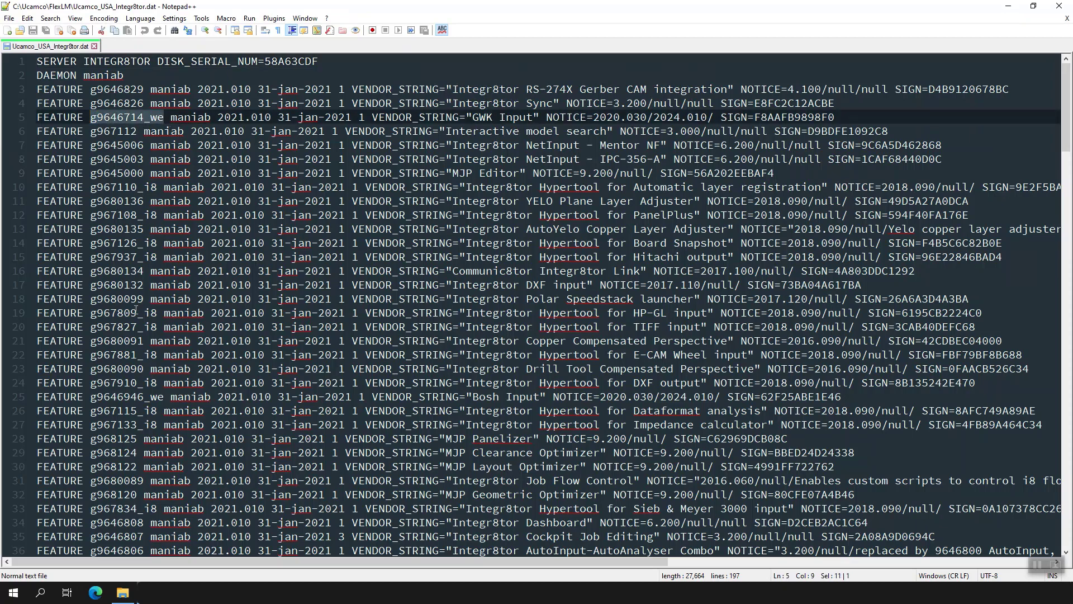
drag(163, 397, 96, 403)
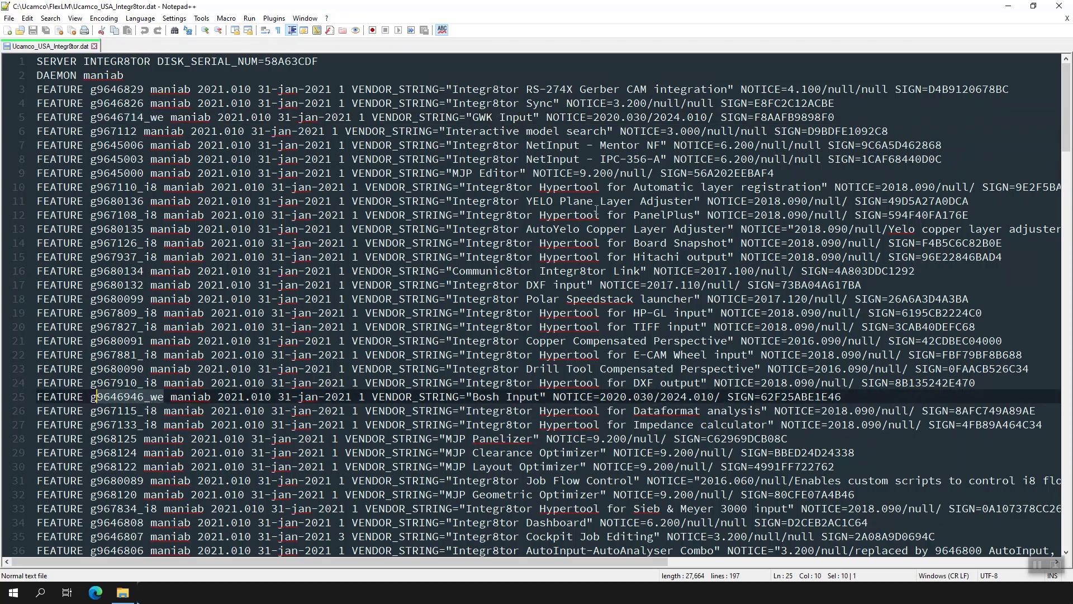
click(1059, 5)
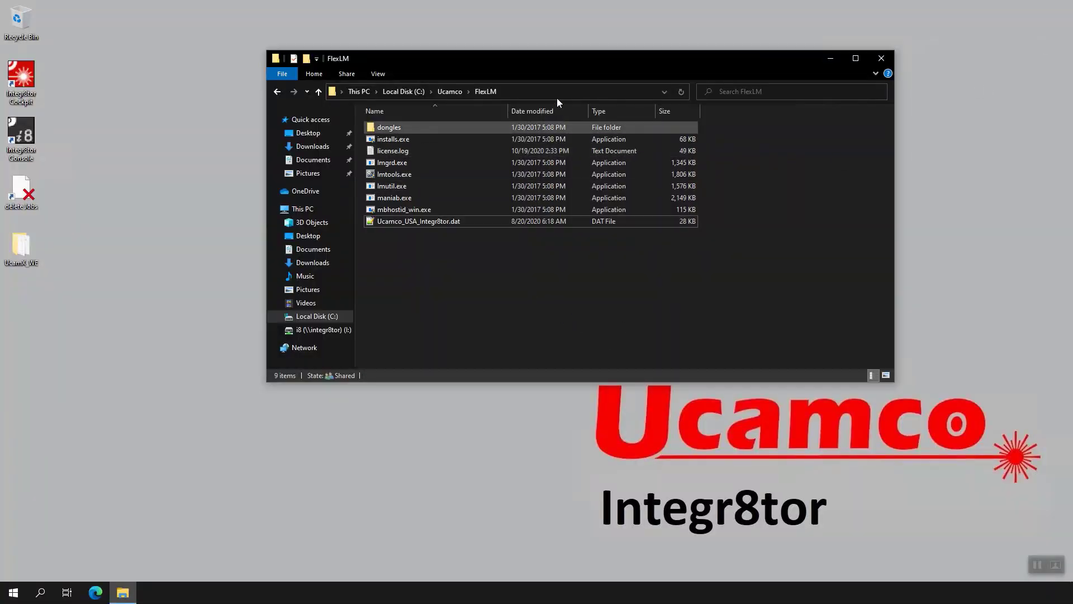
- Go from the FlexLM folder back up to the root of Local Disk (C:)
drag(523, 62, 493, 71)
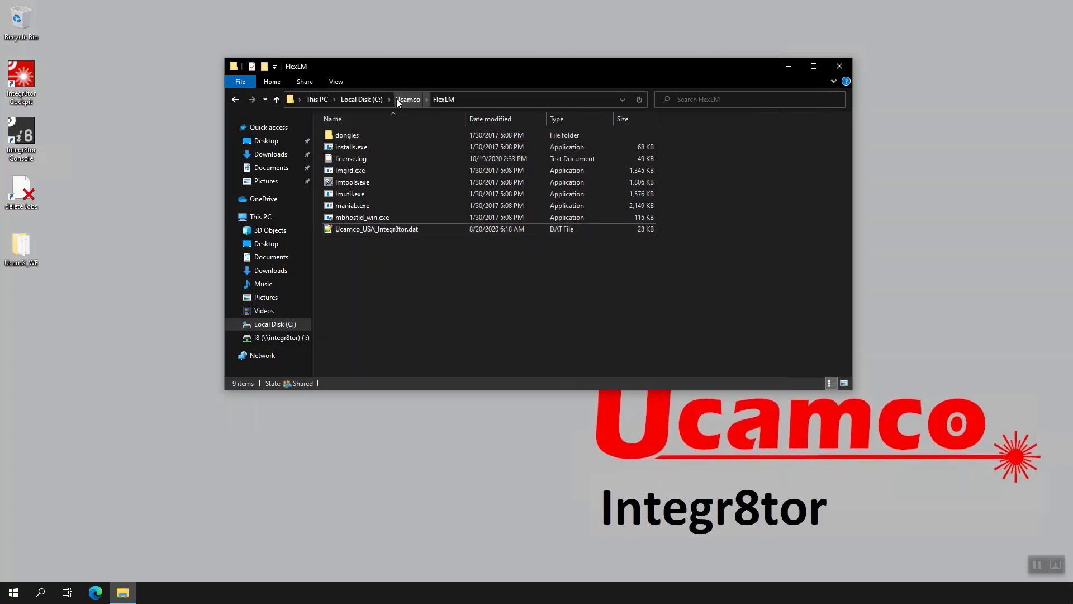
click(415, 100)
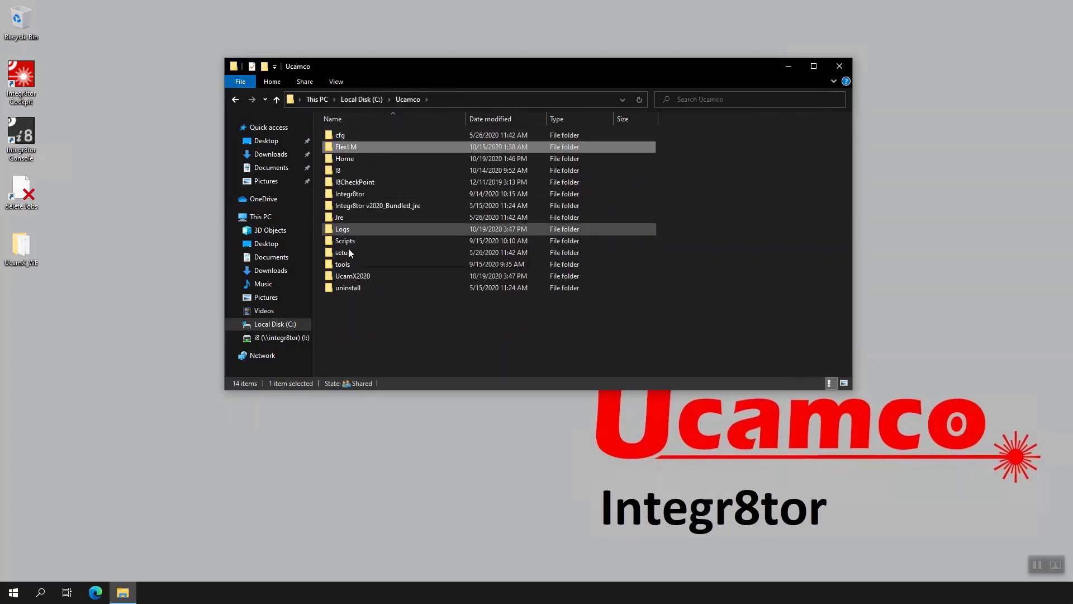
double_click(375, 146)
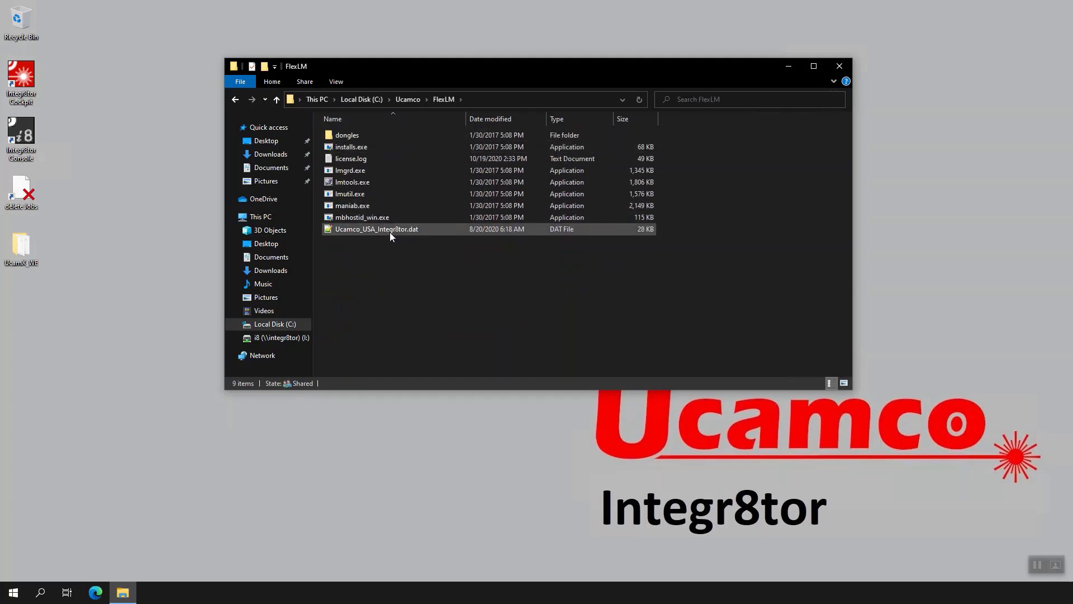
click(408, 99)
click(371, 100)
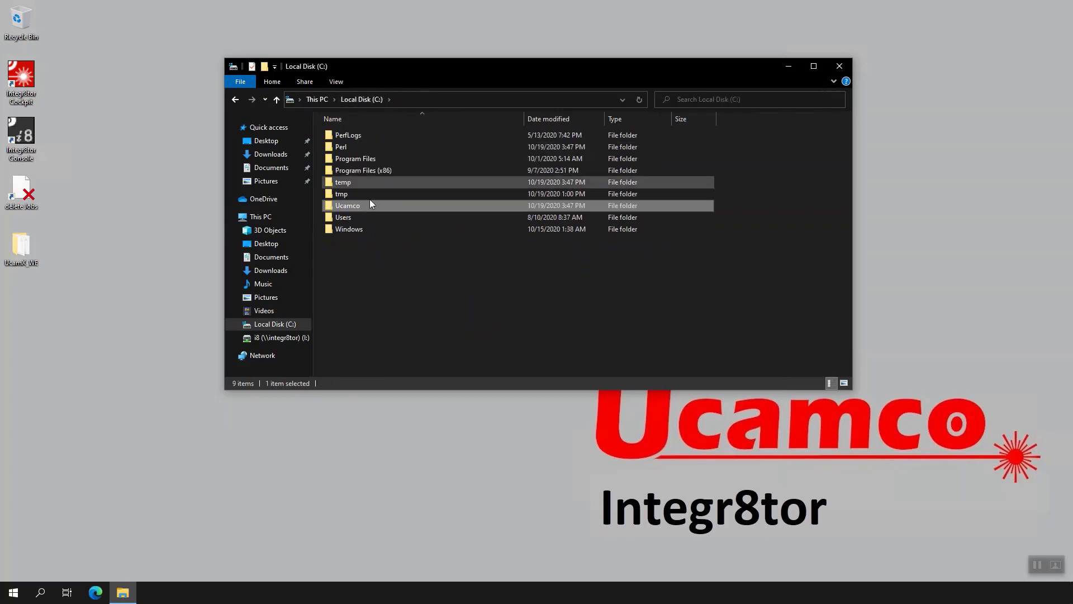
- Review the Ucamco folder's network sharing and the people it is shared with, and close its properties without changes
right_click(375, 207)
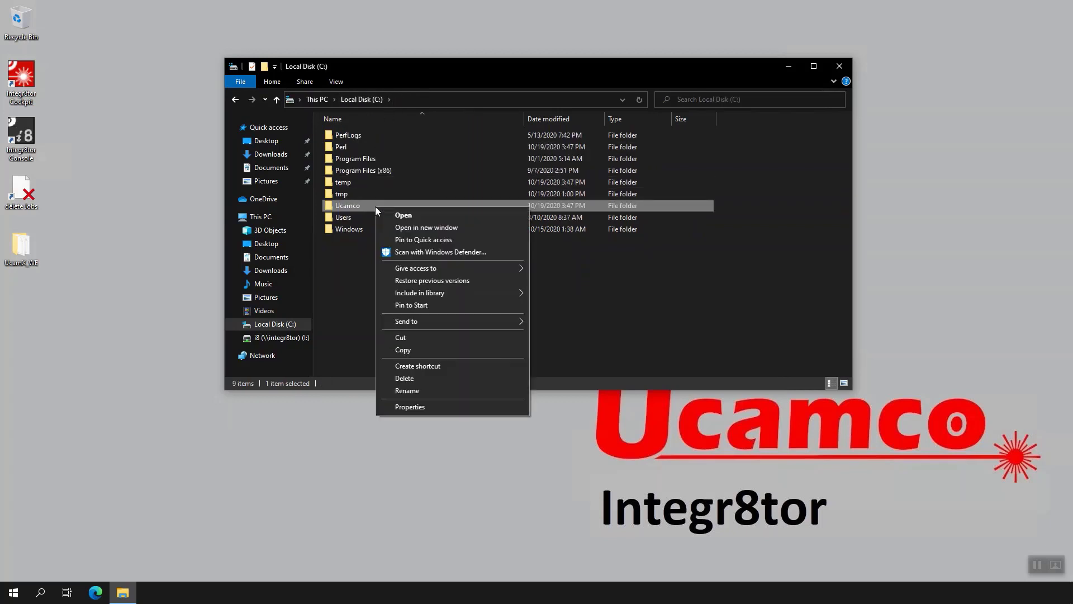
click(425, 407)
click(433, 235)
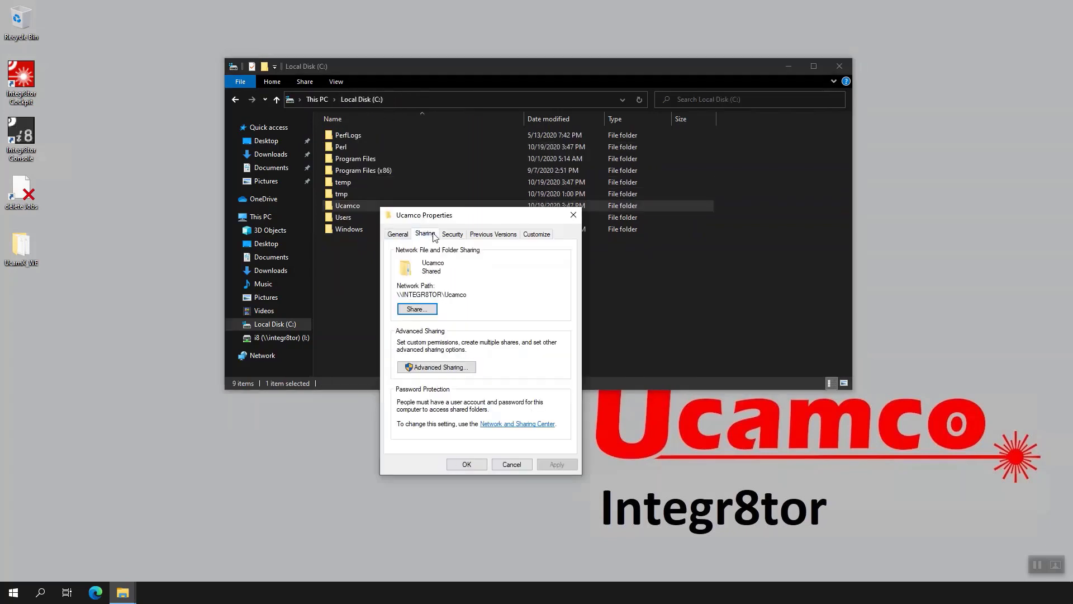
click(419, 311)
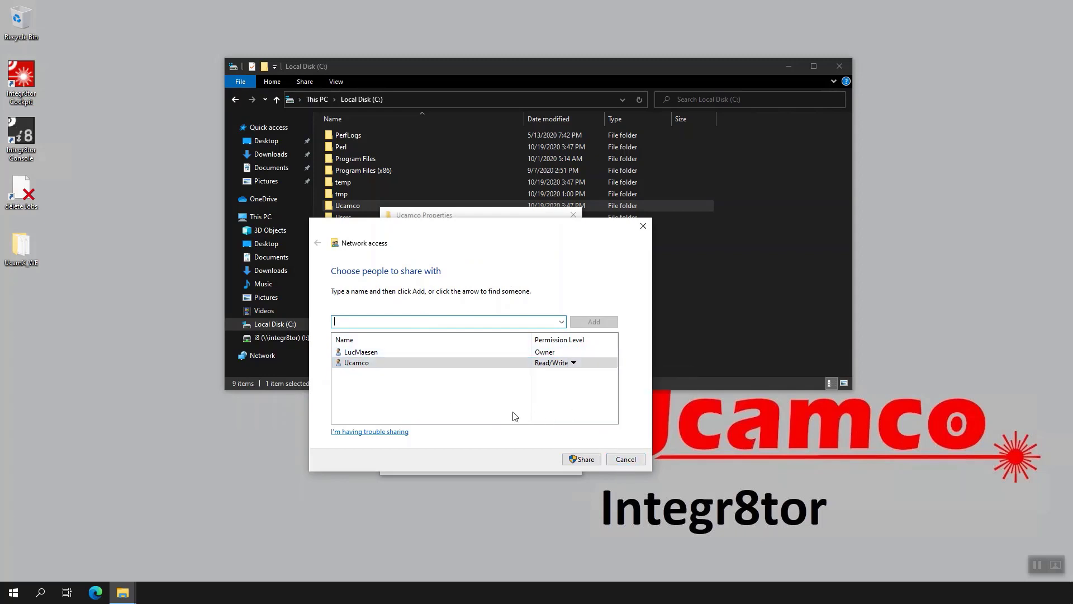
click(619, 461)
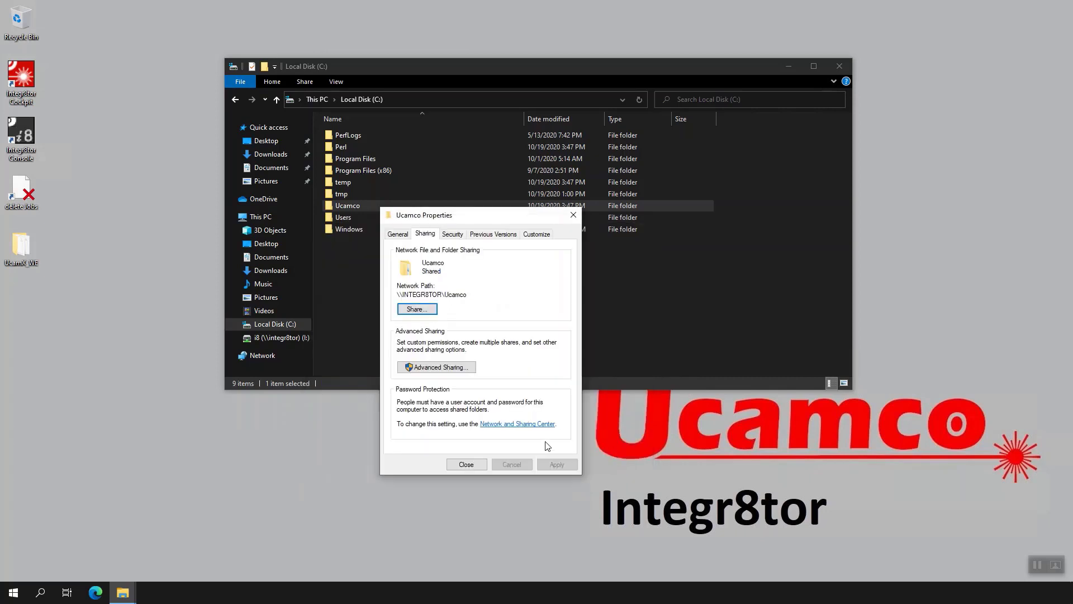
click(465, 467)
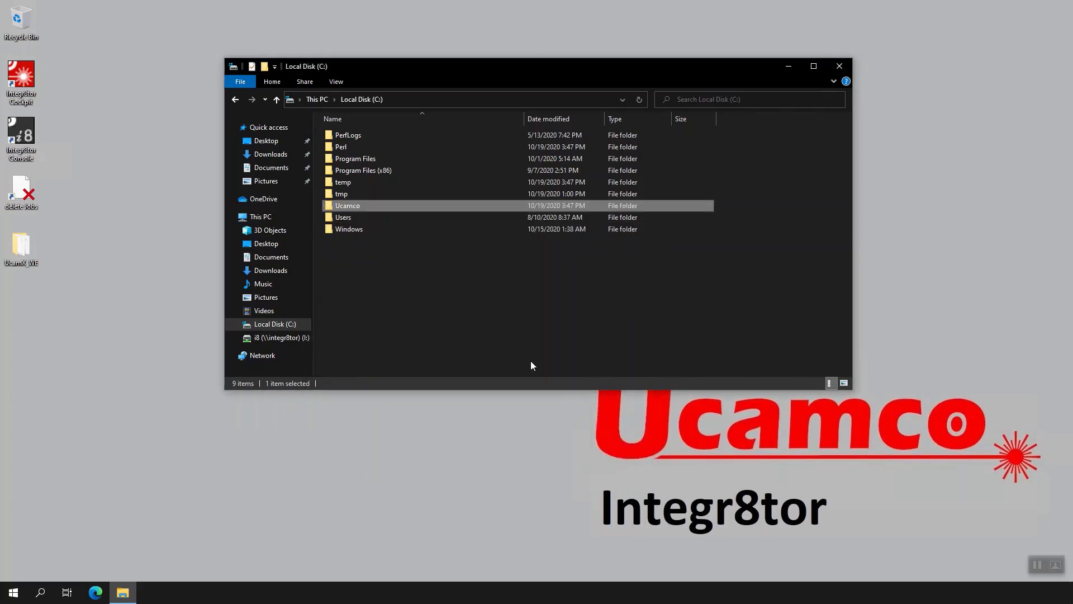
- Inspect the advanced sharing settings of the FlexLM folder inside Ucamco, leaving them as they are
double_click(360, 208)
right_click(383, 150)
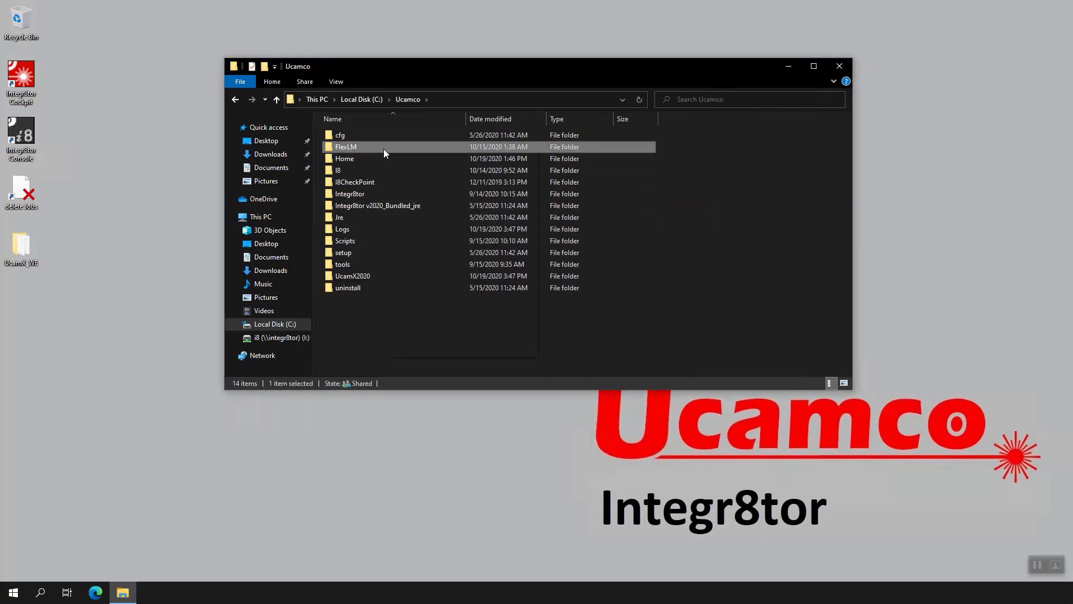
click(425, 349)
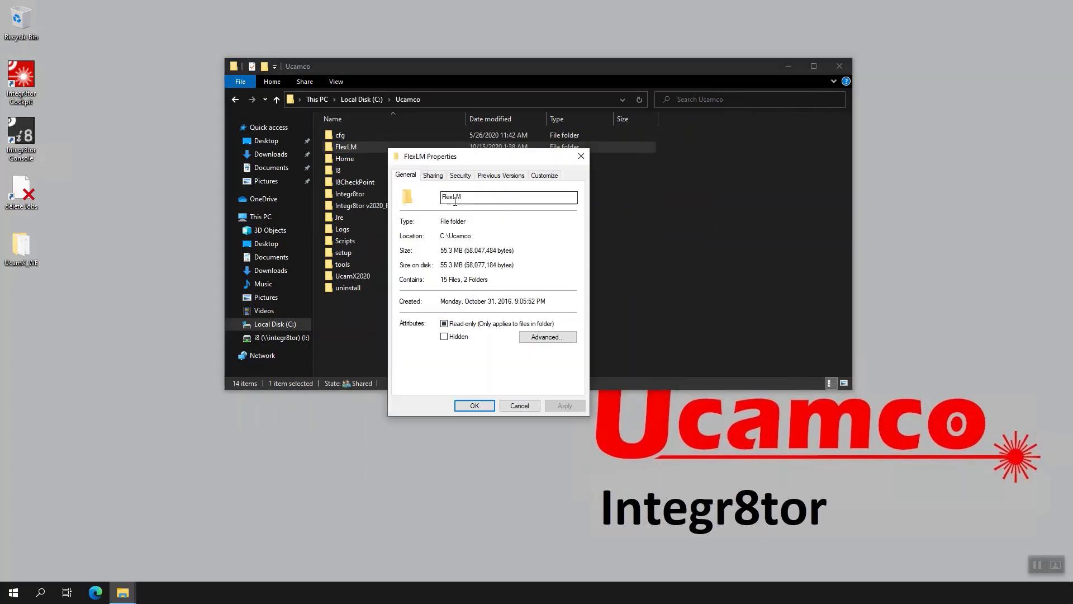
click(442, 176)
click(437, 311)
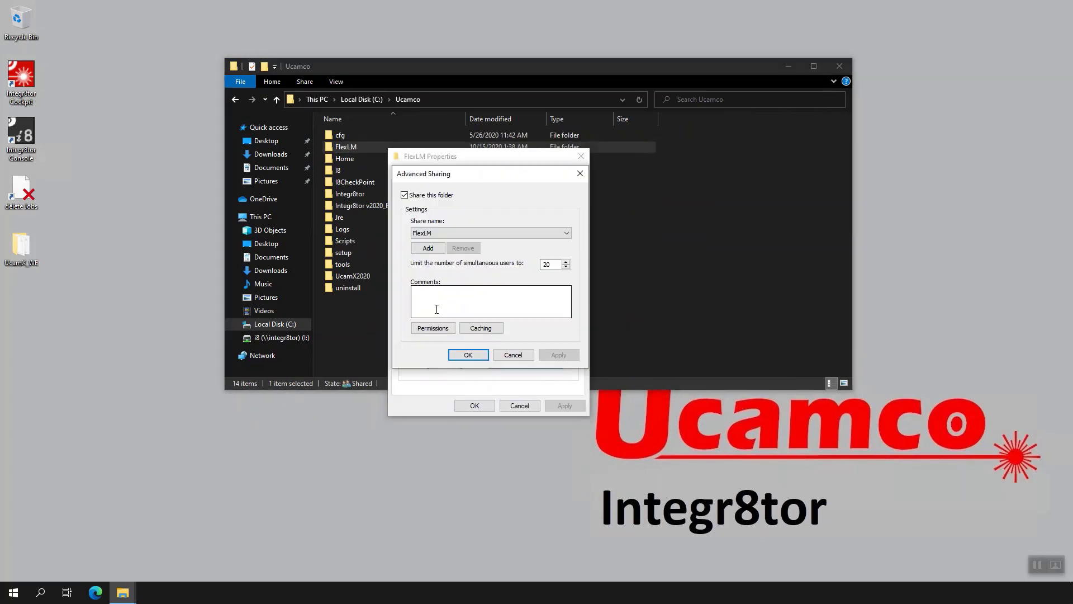
click(514, 352)
- Check the permission level of Everyone in the FlexLM folder's sharing list, and close the properties without changes
click(432, 254)
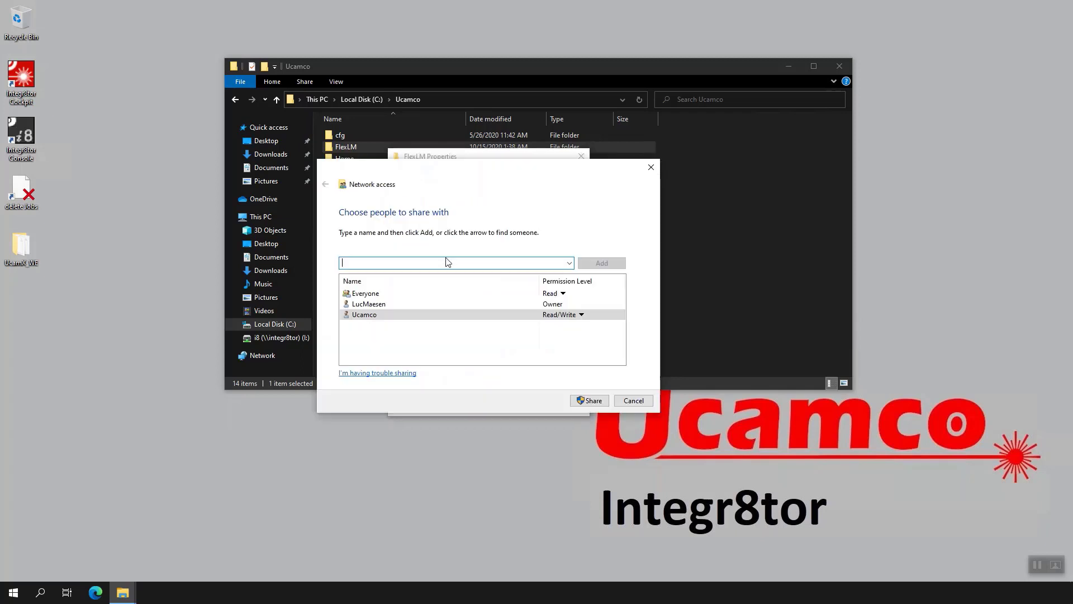
click(396, 294)
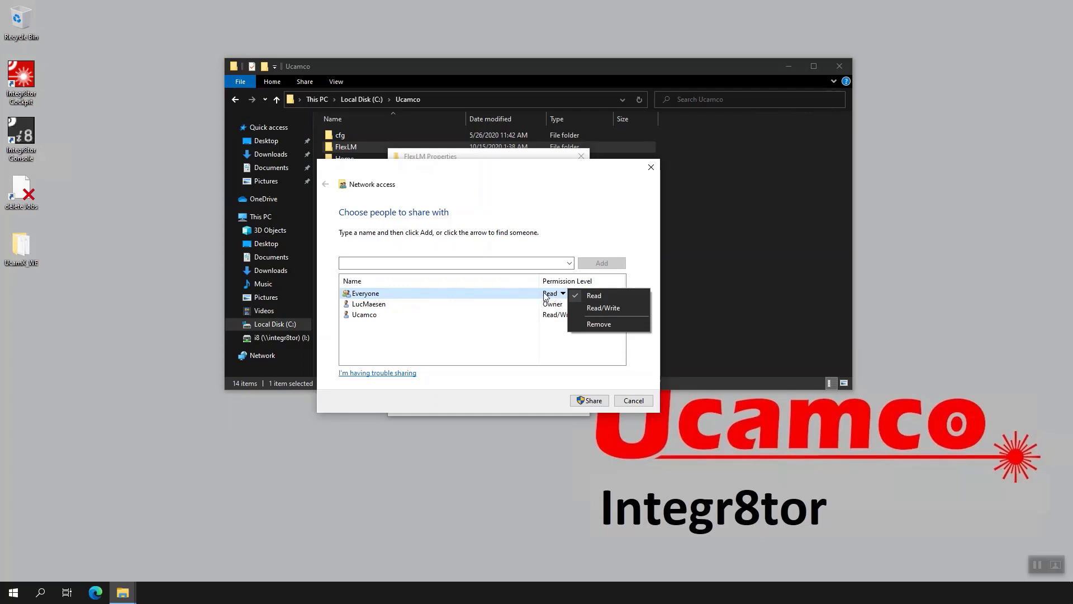
click(599, 224)
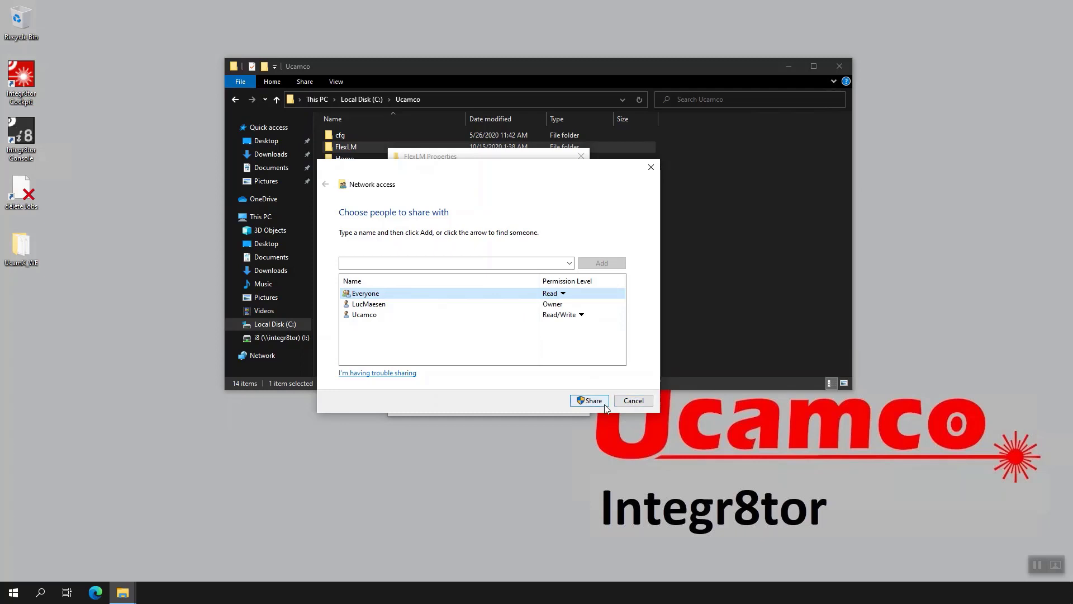
click(633, 400)
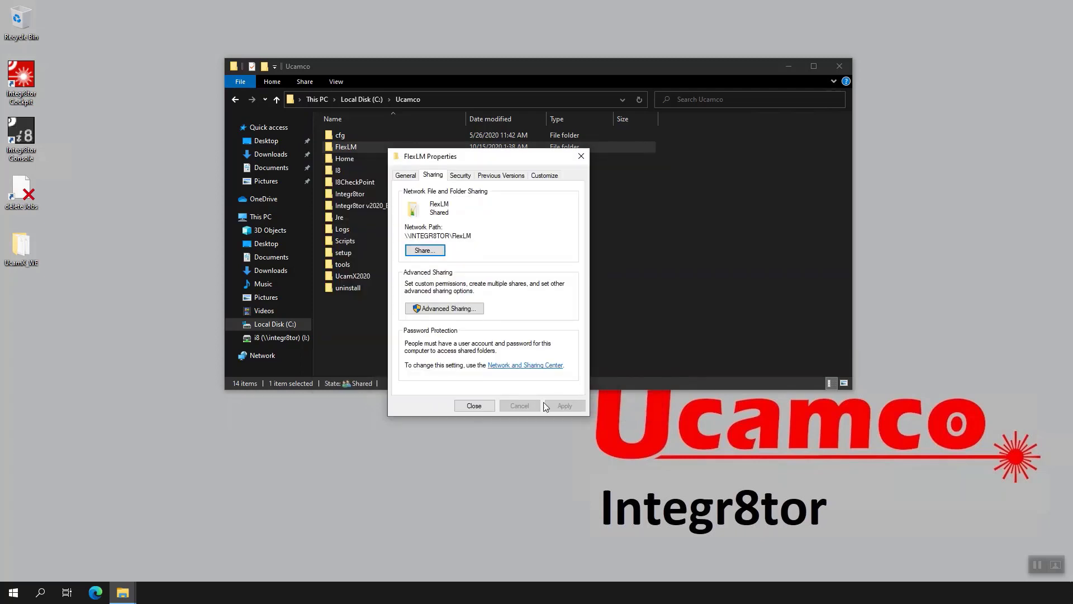
click(475, 405)
- Browse to the network path \\integr8tor to list its shared folders
click(468, 101)
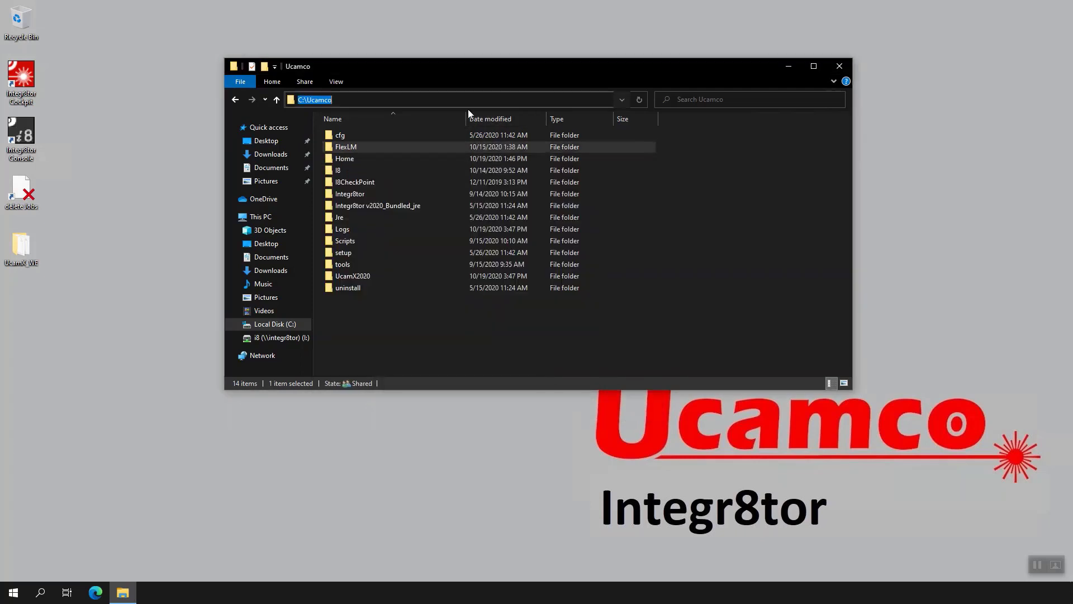
text(\\integr8t)
key(BackSpace)
key(BackSpace)
key(BackSpace)
key(BackSpace)
key(BackSpace)
key(BackSpace)
text(ntr)
key(BackSpace)
text(egr8to)
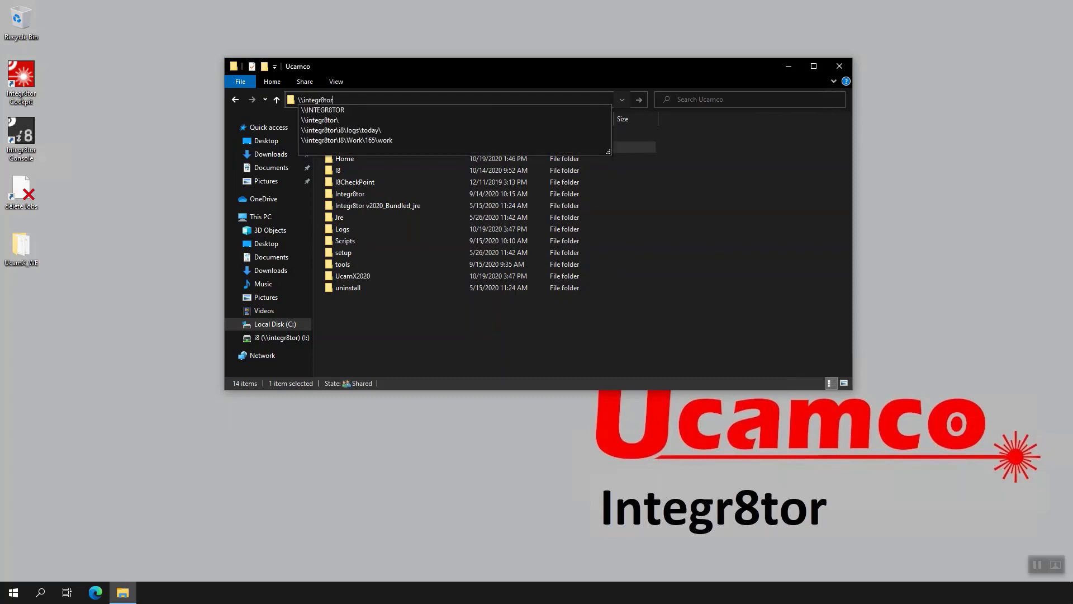
text(r)
key(Return)
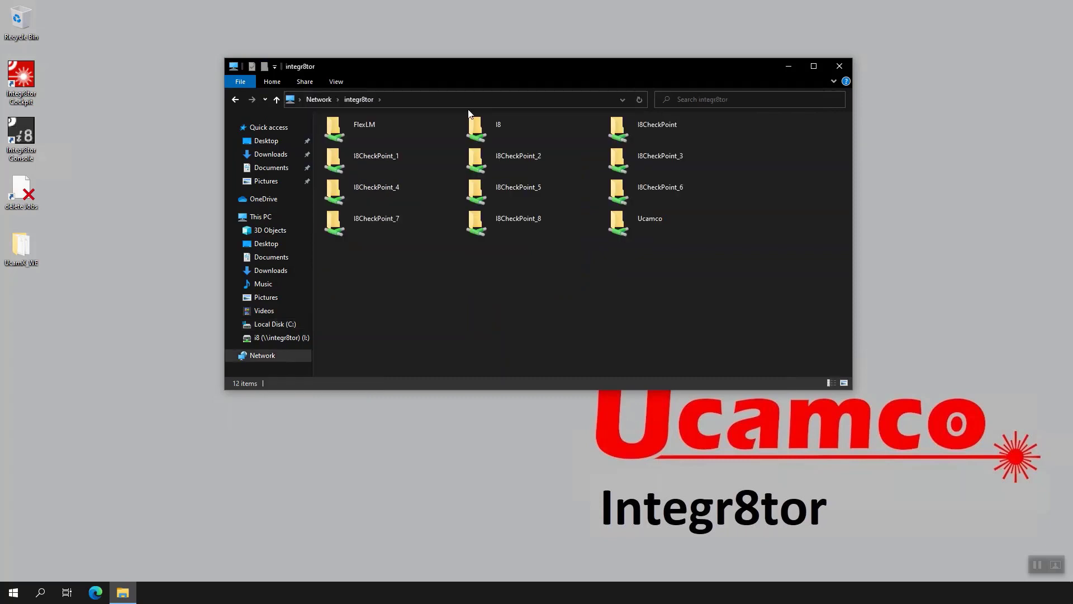
- Test access to the Ucamco and FlexLM network shares by opening each one, and close the file window
click(650, 231)
double_click(650, 232)
click(357, 99)
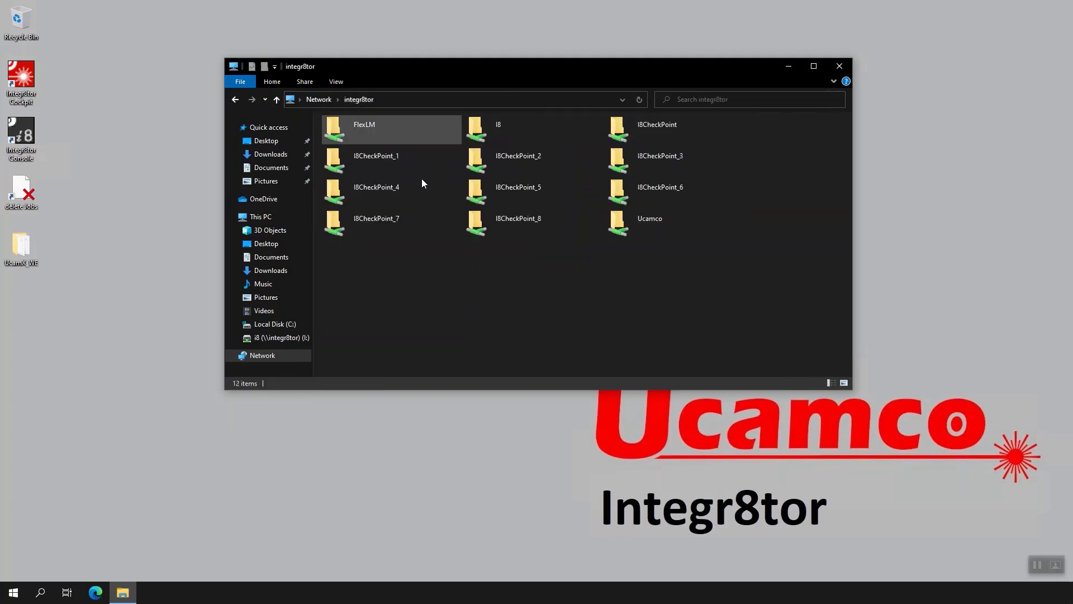
double_click(373, 124)
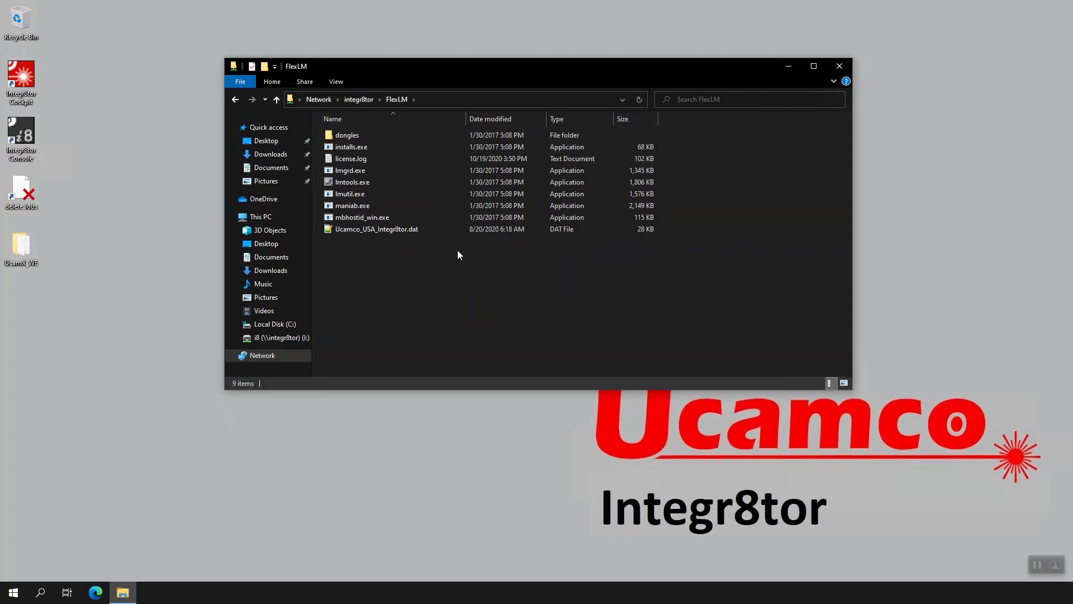
click(839, 67)
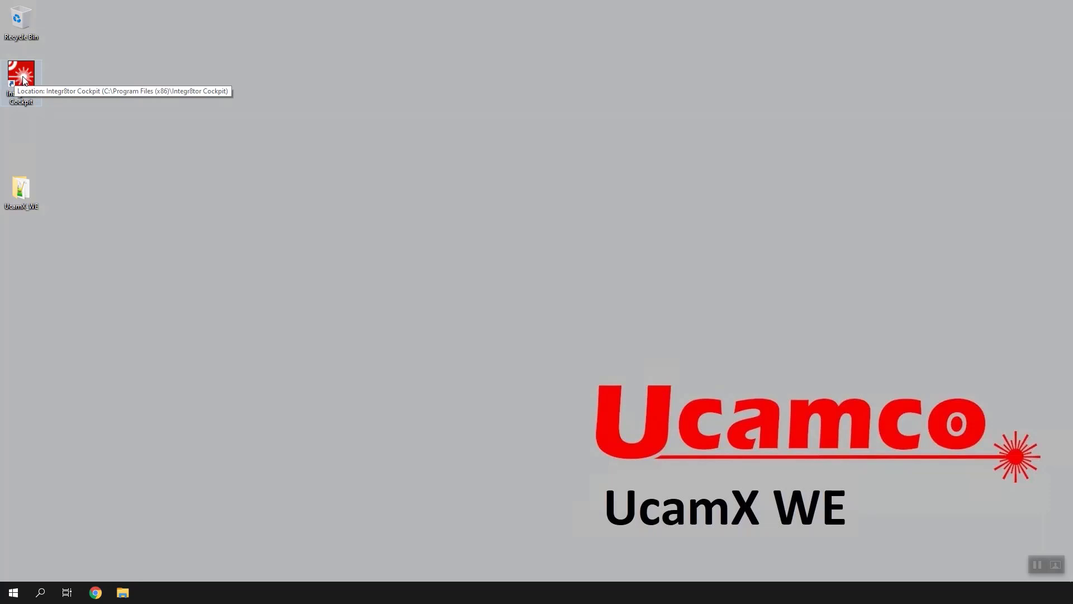
- On the UcamX WE computer, run the installer UcamX_2020.06_200915_64.exe from the Downloads folder and allow it to make changes
click(123, 592)
drag(507, 121, 380, 87)
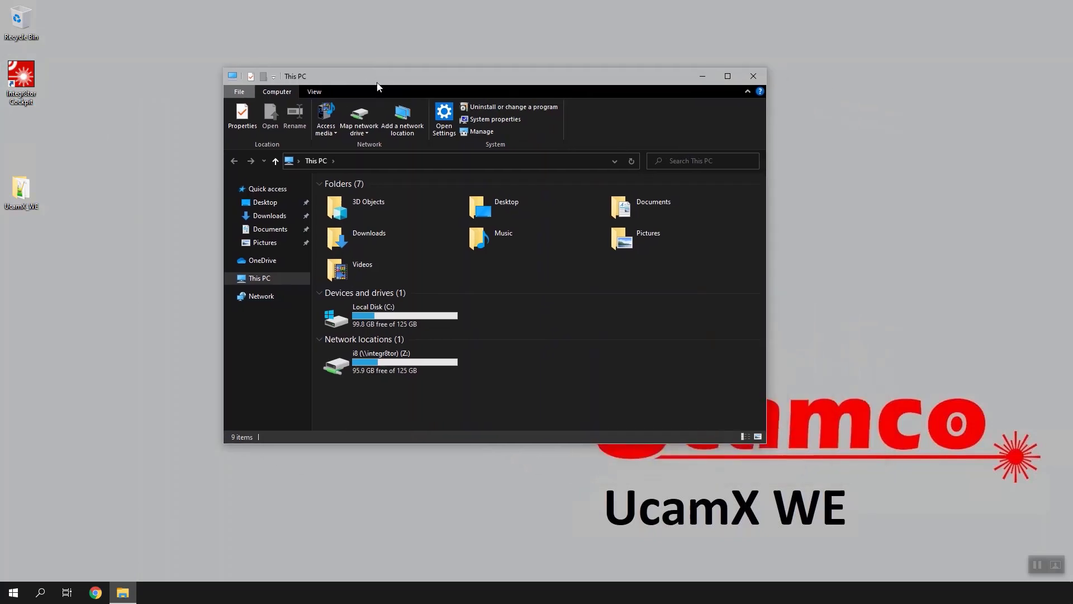
click(271, 217)
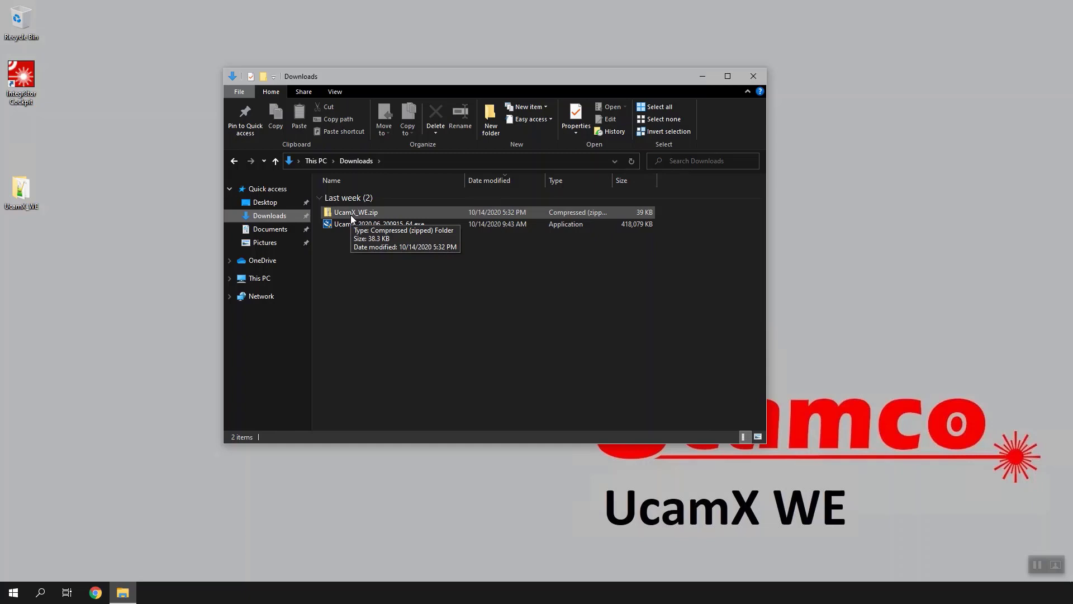
double_click(390, 226)
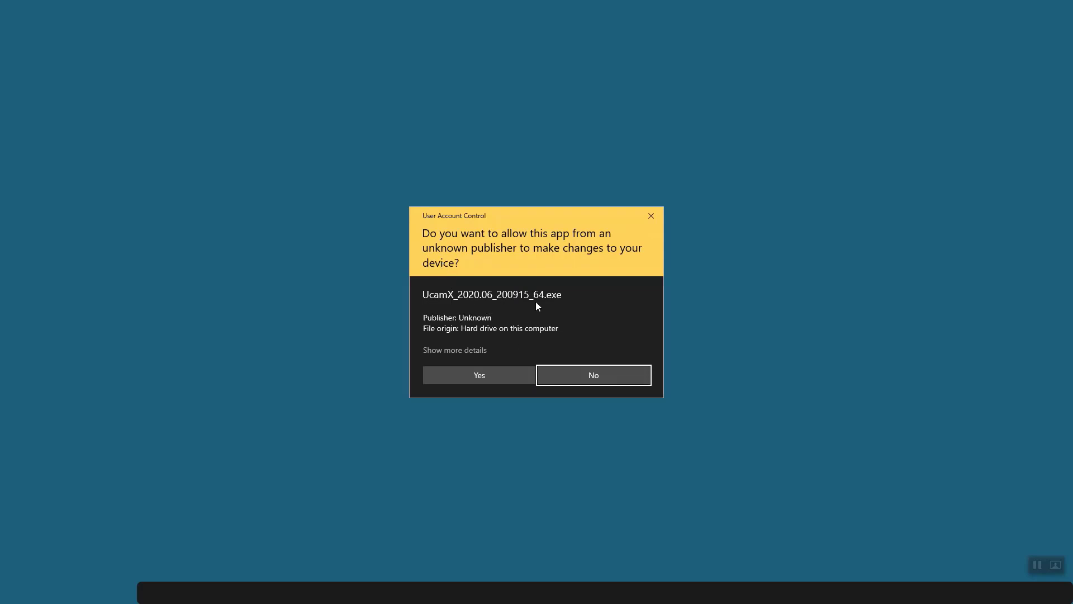
click(498, 375)
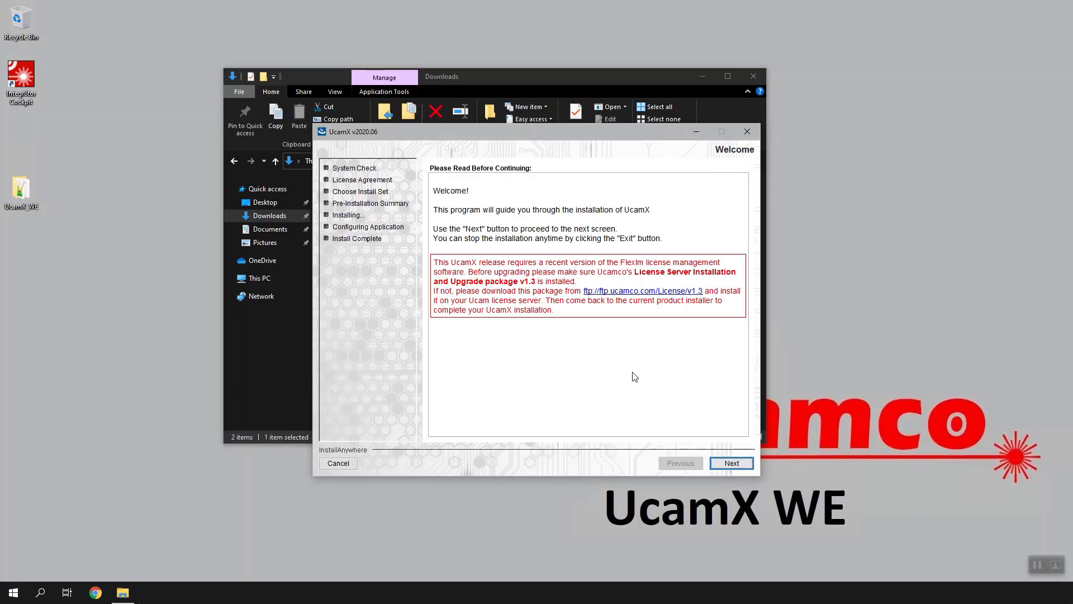
- Go through the UcamX installer's introductory pages and accept the terms of the license agreement
click(736, 466)
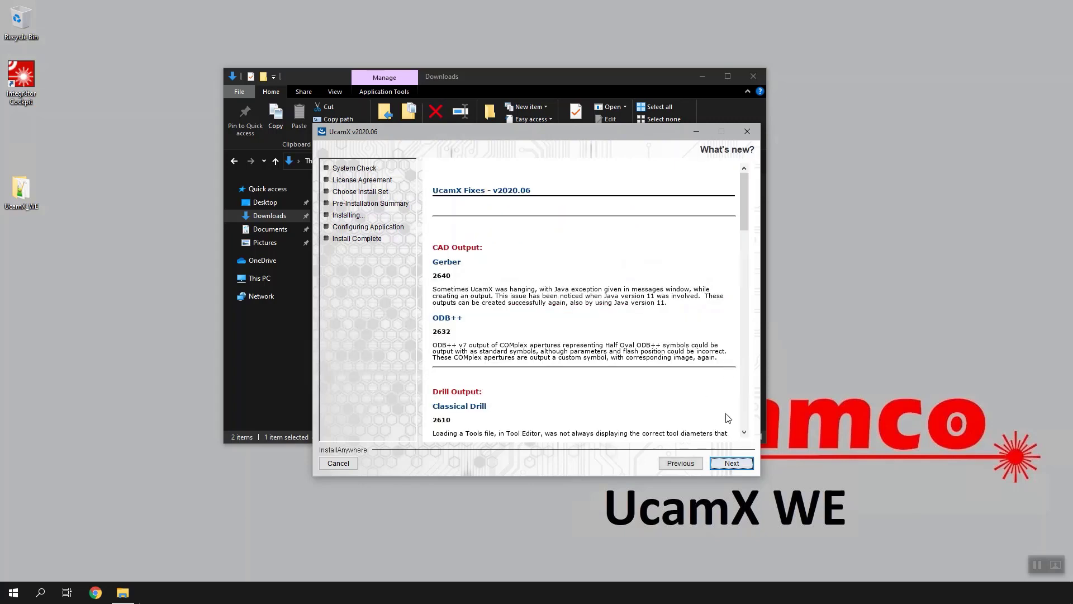
click(732, 463)
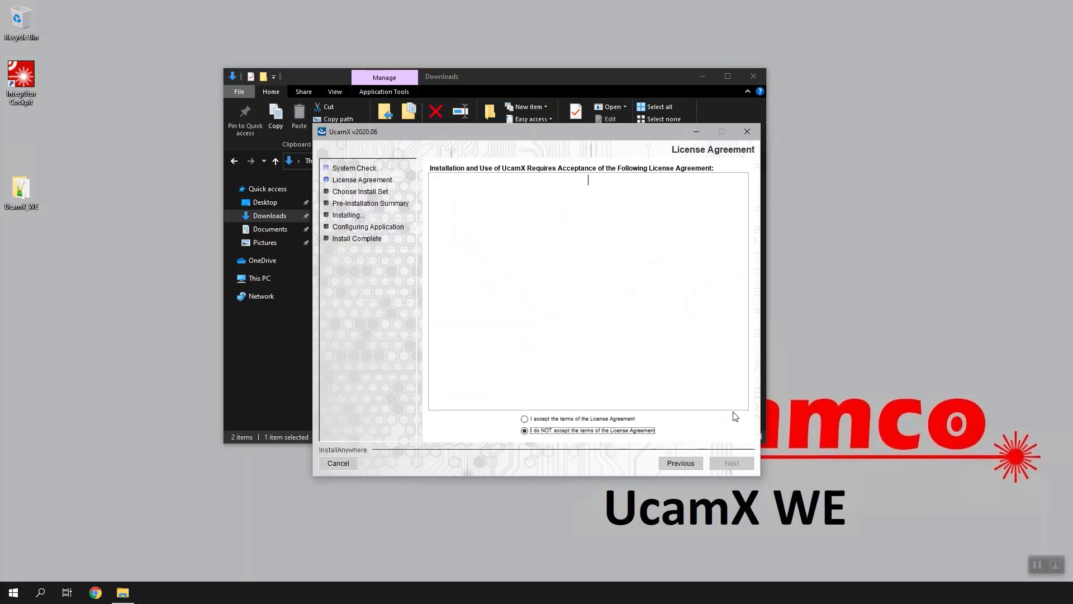
click(605, 421)
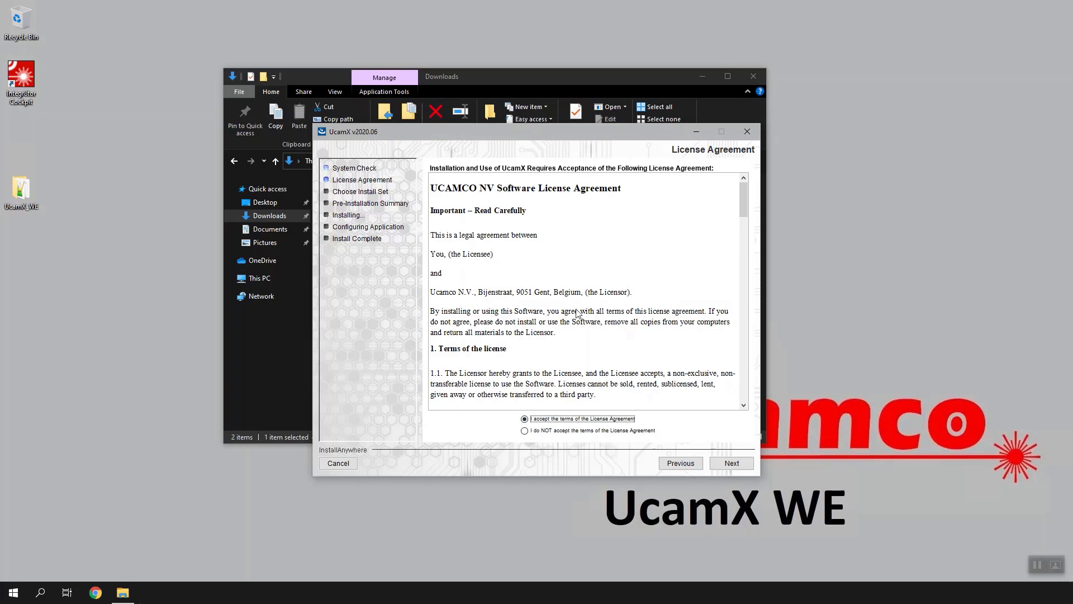
drag(537, 131, 529, 139)
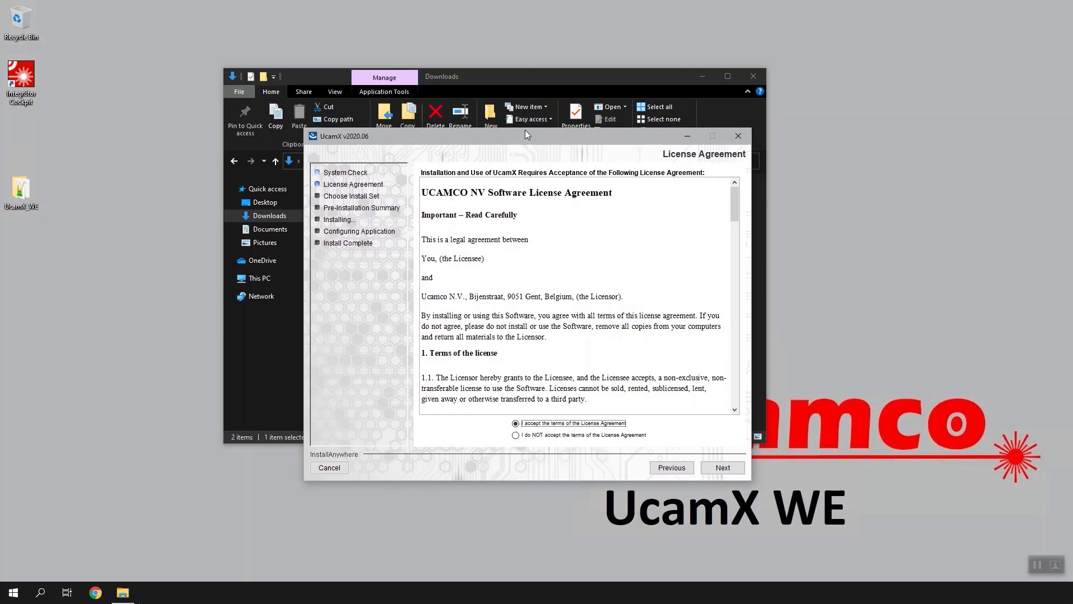
scroll(735, 227, down, 20)
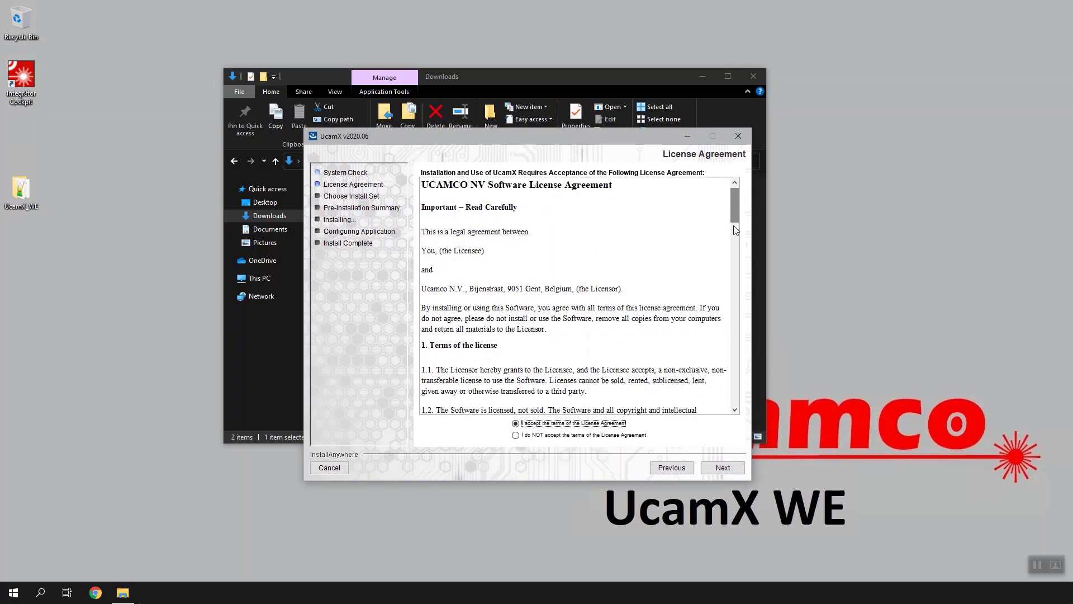
scroll(745, 197, up, 20)
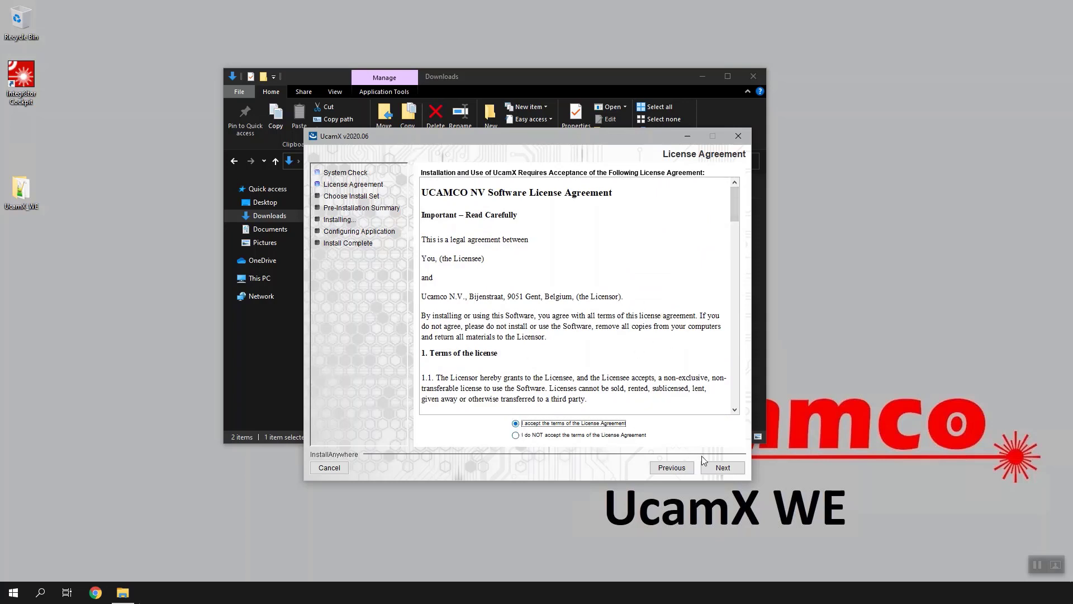
click(720, 468)
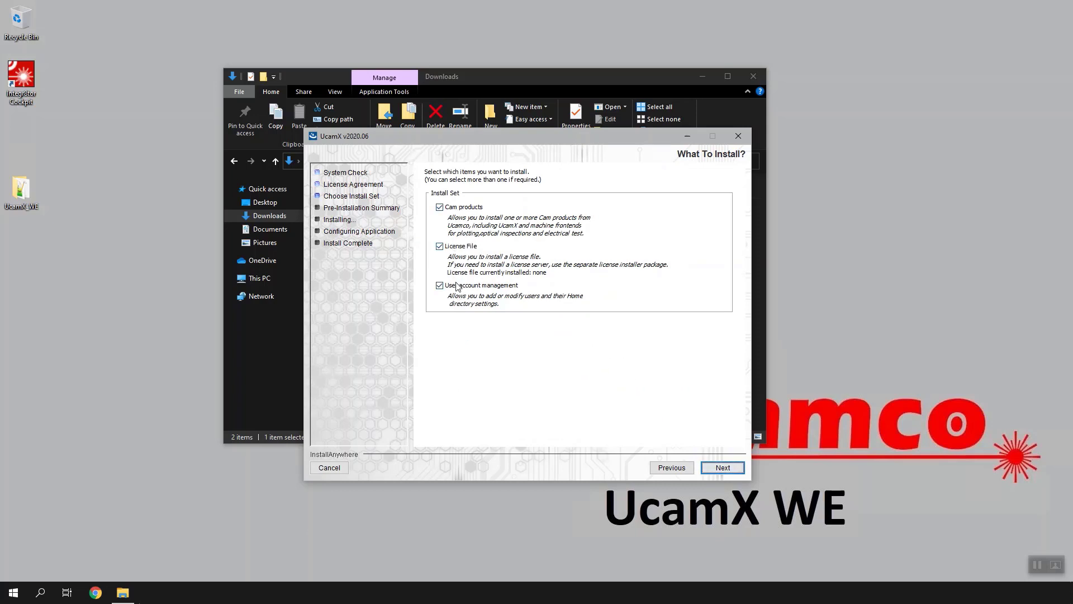
- Keep all install set items, choose UcamX as the CAM product, and keep .job and .dpf files associated with UcamX
click(726, 468)
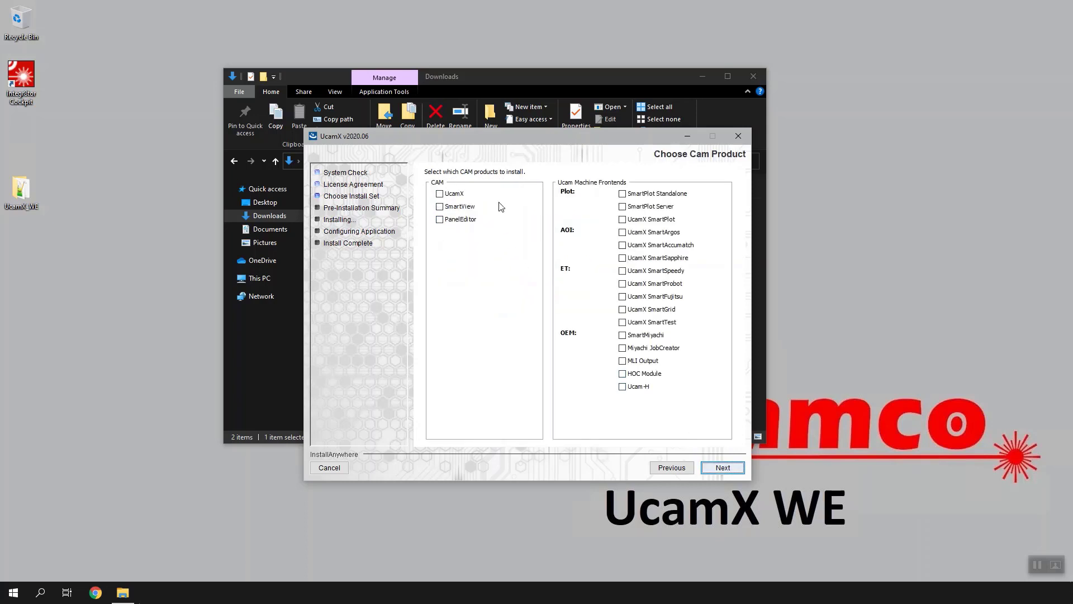
click(462, 194)
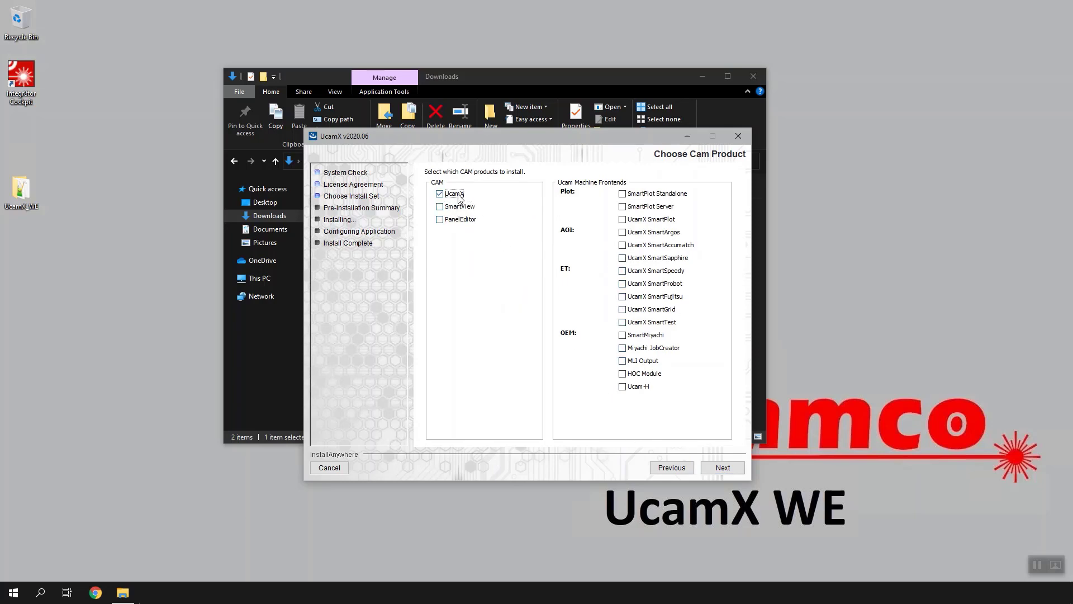
click(706, 471)
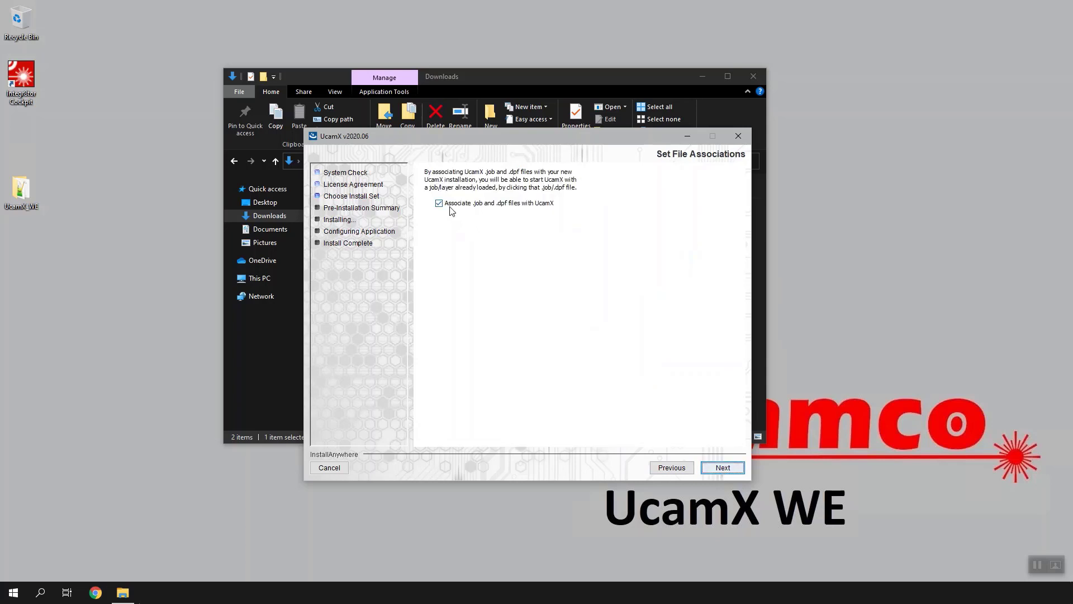
click(719, 472)
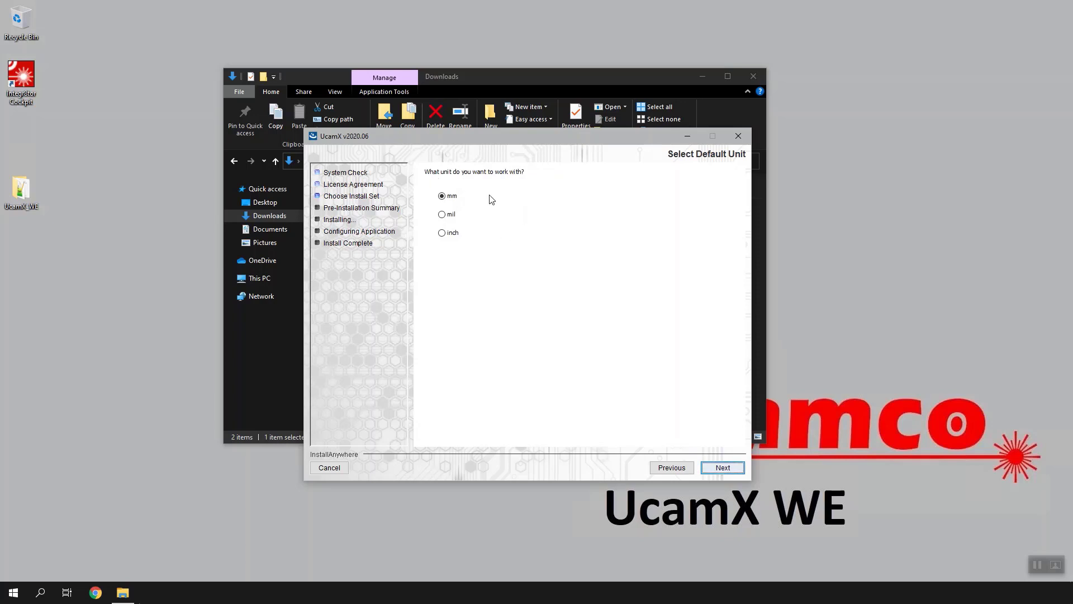
- Set the default working unit to mil and continue the installation setup
click(450, 216)
click(453, 234)
click(452, 198)
click(452, 216)
click(454, 233)
click(453, 218)
click(719, 470)
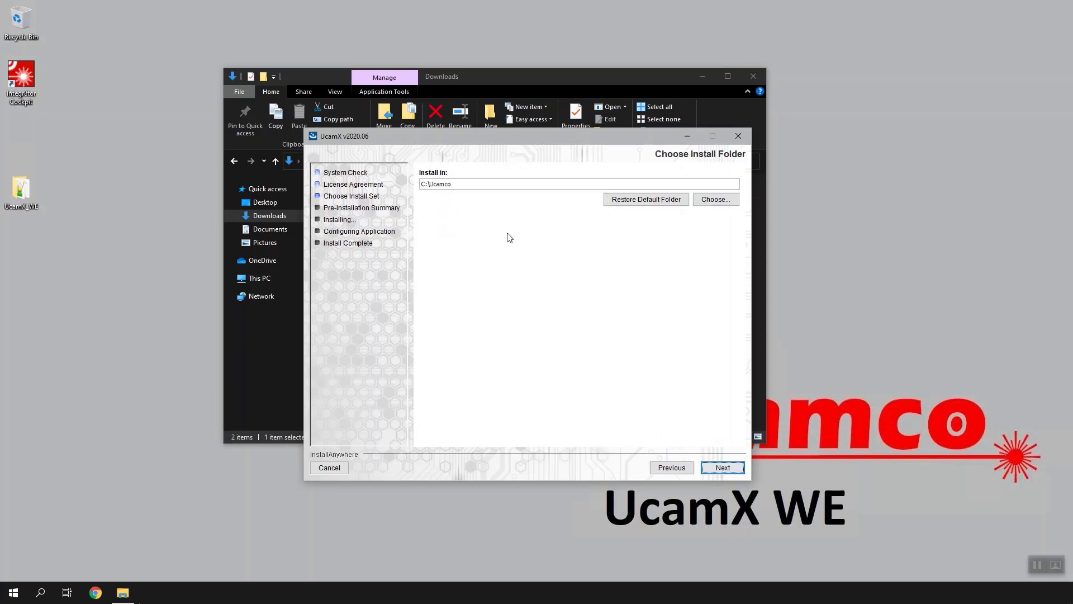
- Keep C:\Ucamco as the install folder and create a new CFG directory in C:\Ucamco
drag(457, 183, 406, 181)
click(479, 186)
drag(475, 183, 419, 183)
click(718, 467)
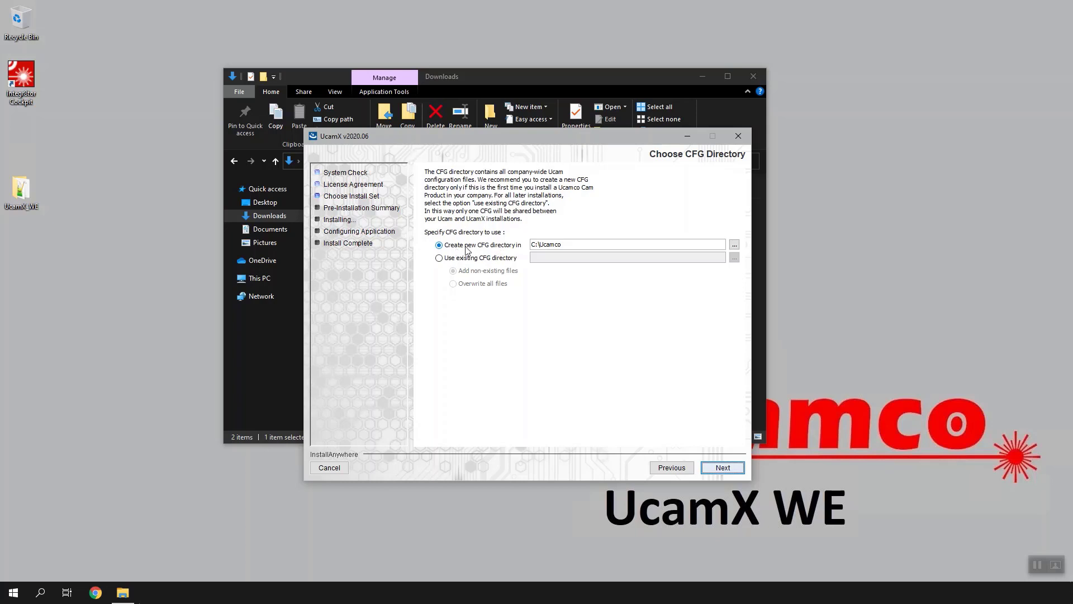
click(721, 467)
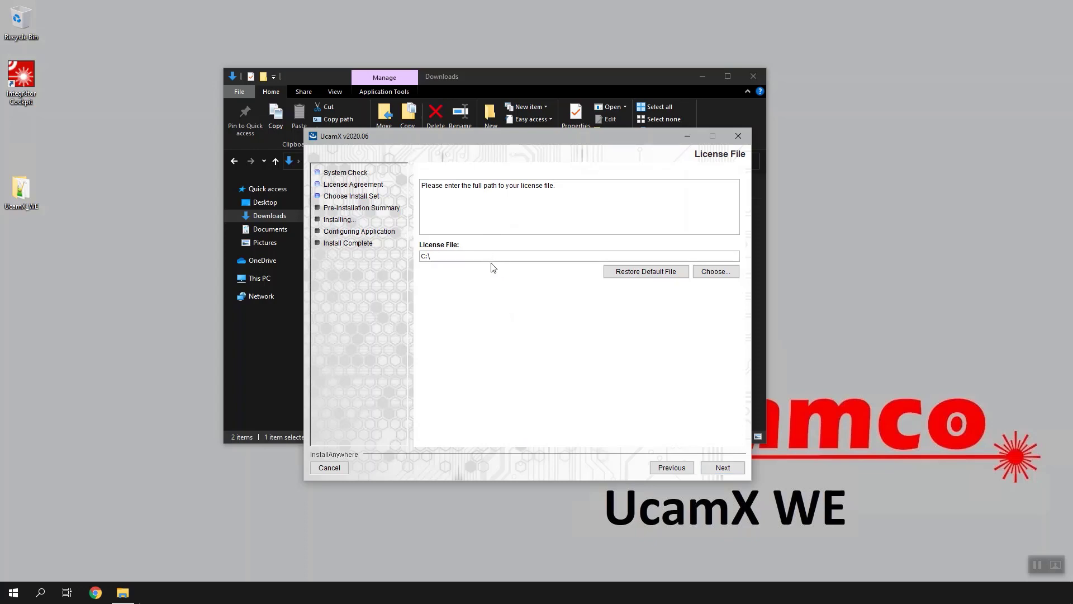
- Select Ucamco_USA_Integr8tor.dat from the FlexLM share on INTEGR8TOR as the license file, and start the installation
click(709, 274)
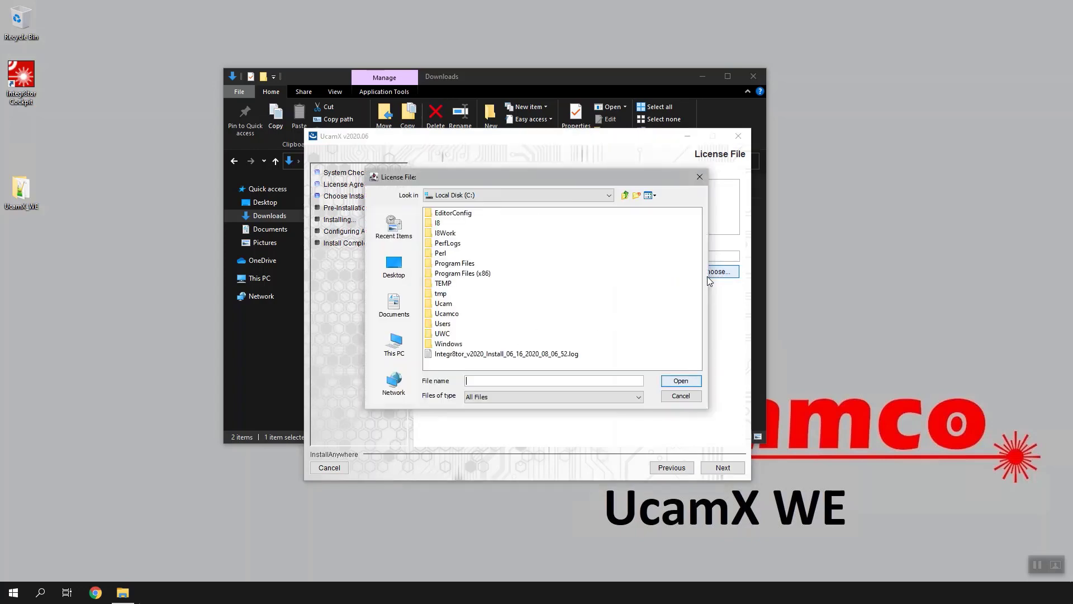
click(393, 383)
double_click(453, 223)
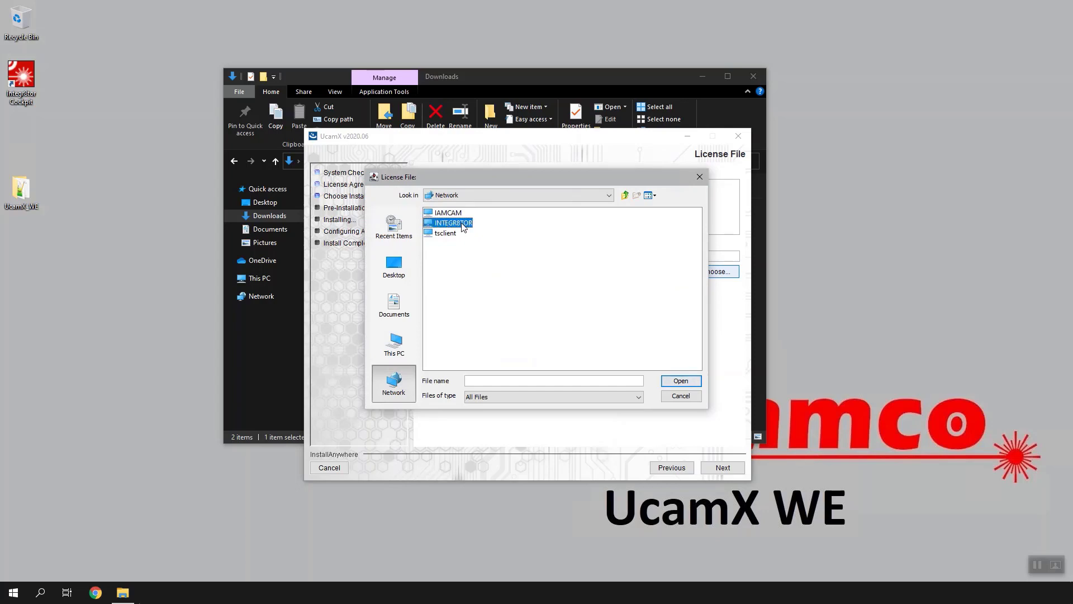
double_click(459, 213)
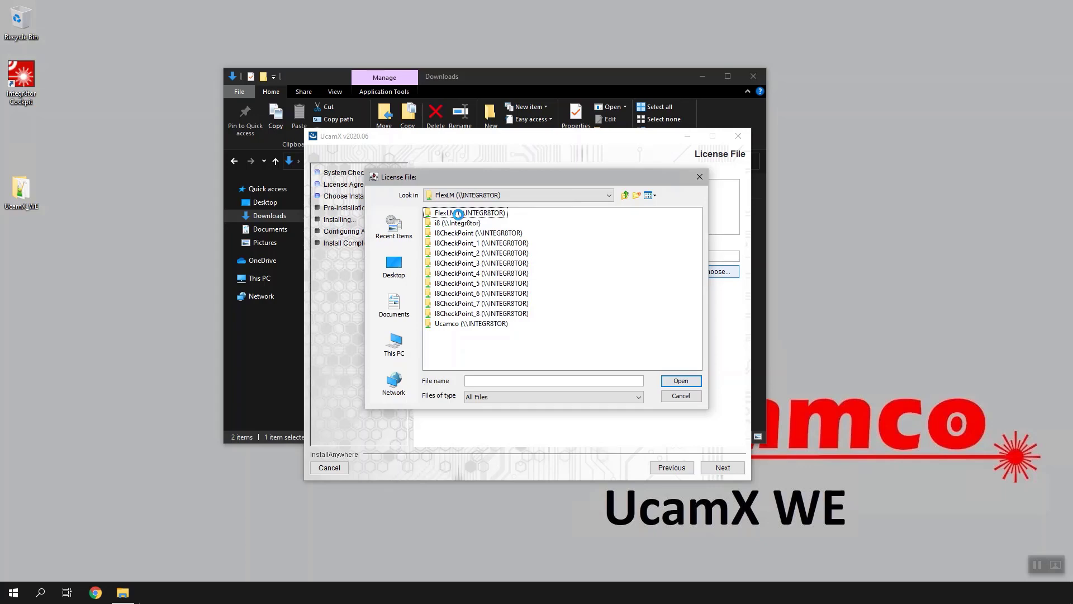
click(463, 294)
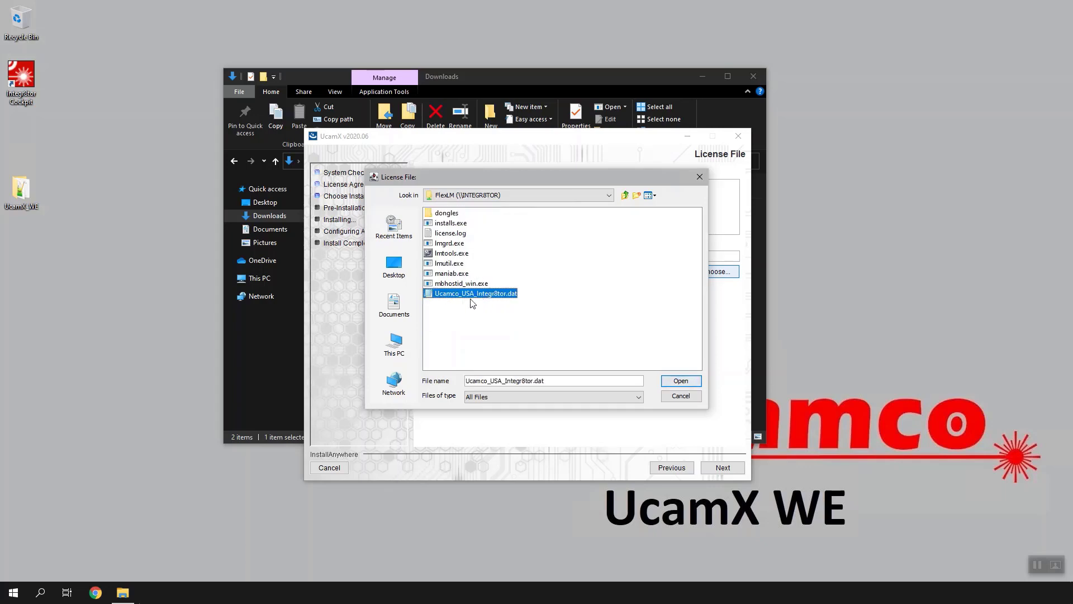
click(681, 380)
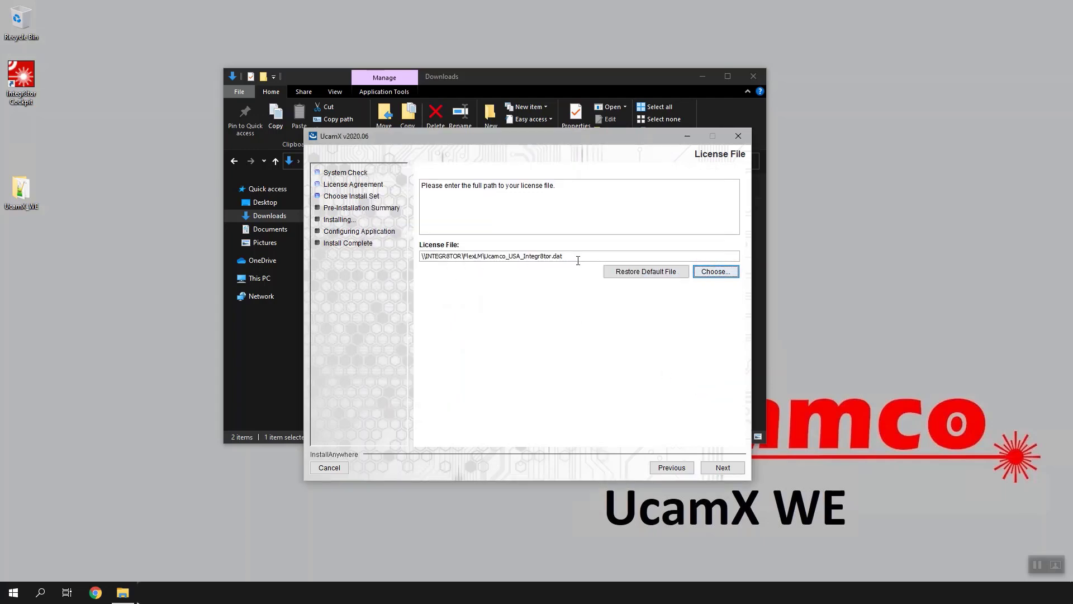
click(727, 470)
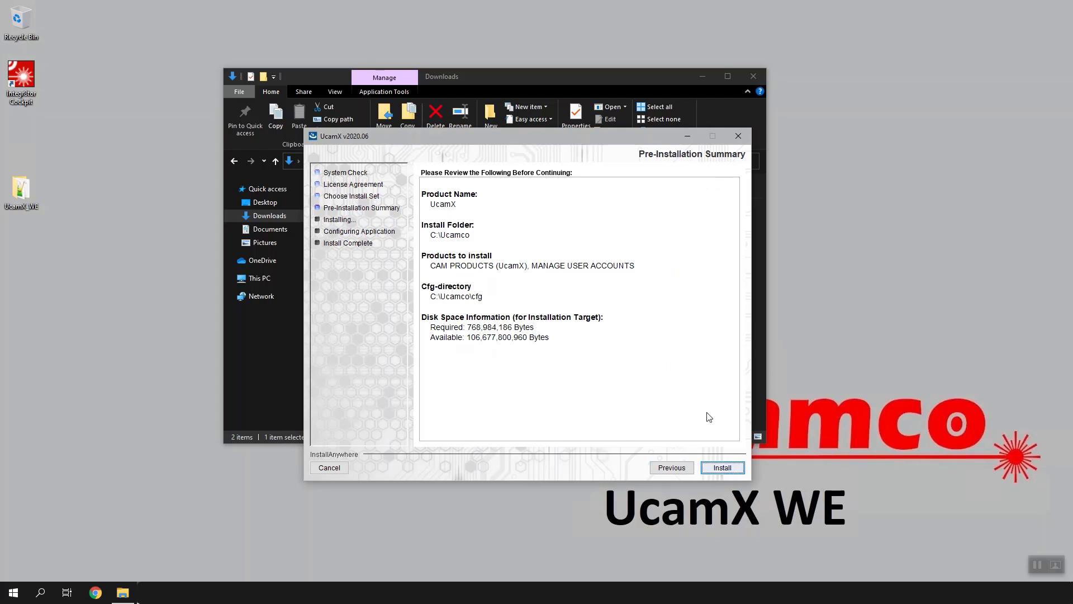
click(724, 469)
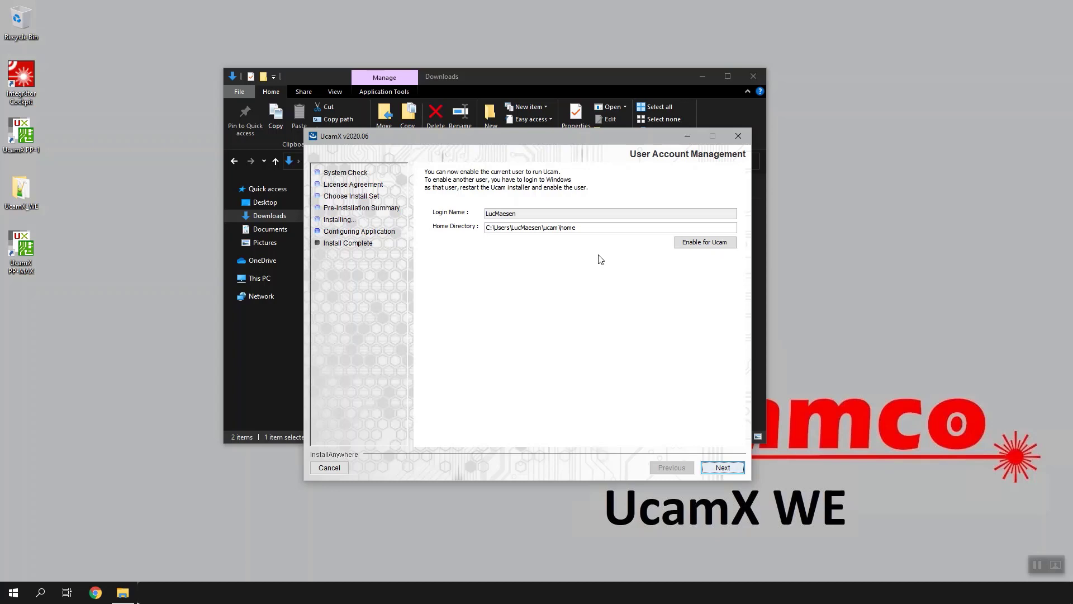
- Check the user and system environment variables in the advanced system settings, and close the windows without changes
click(254, 279)
right_click(250, 284)
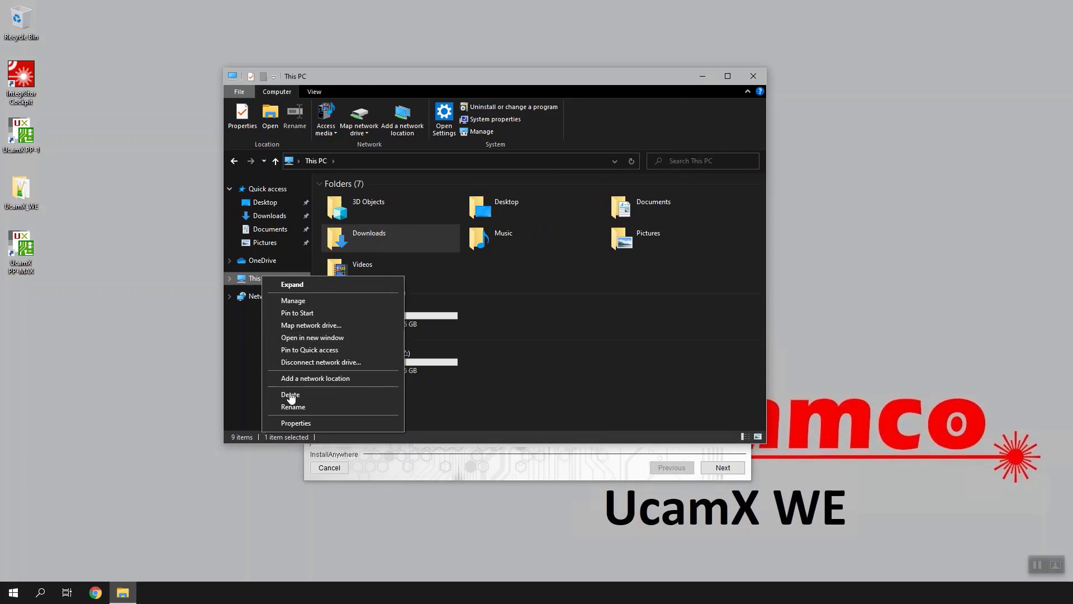
click(299, 423)
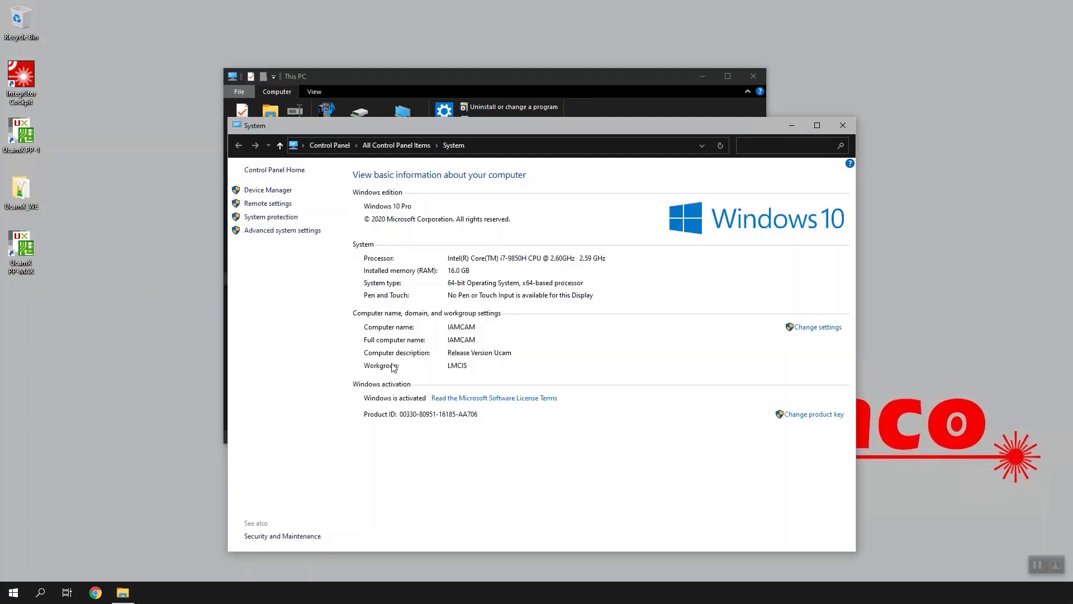
click(295, 231)
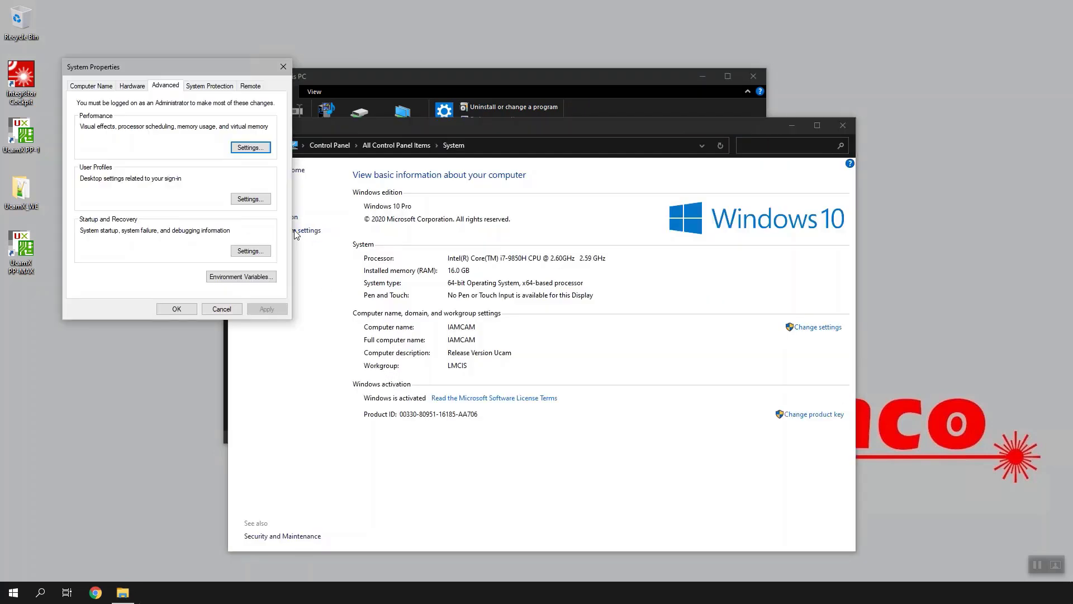
click(260, 278)
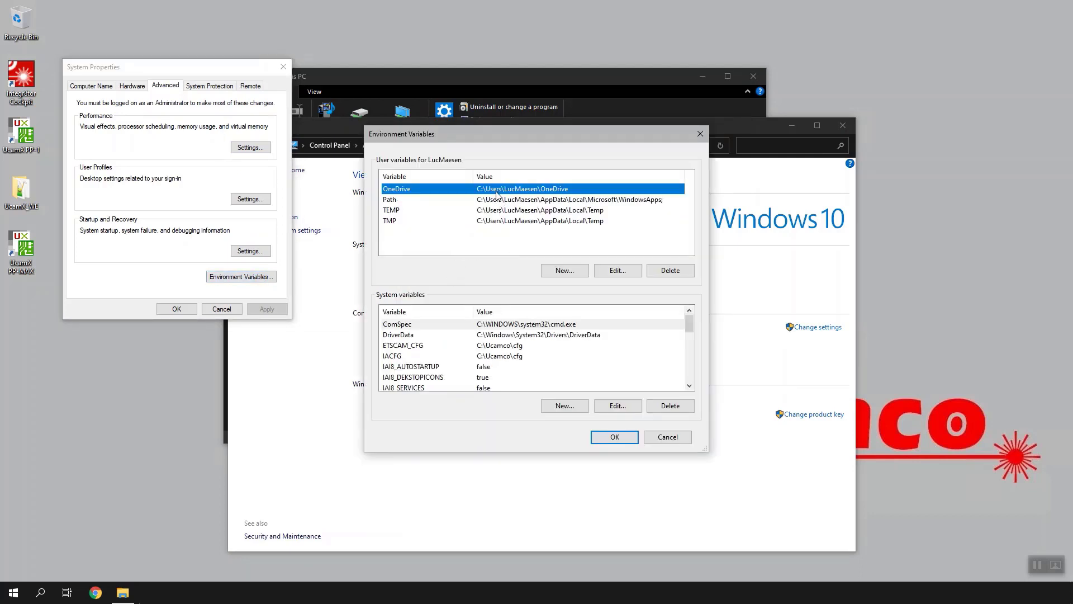
mouse_move(690, 324)
mouse_down()
mouse_move(696, 381)
mouse_move(694, 324)
mouse_up()
click(668, 436)
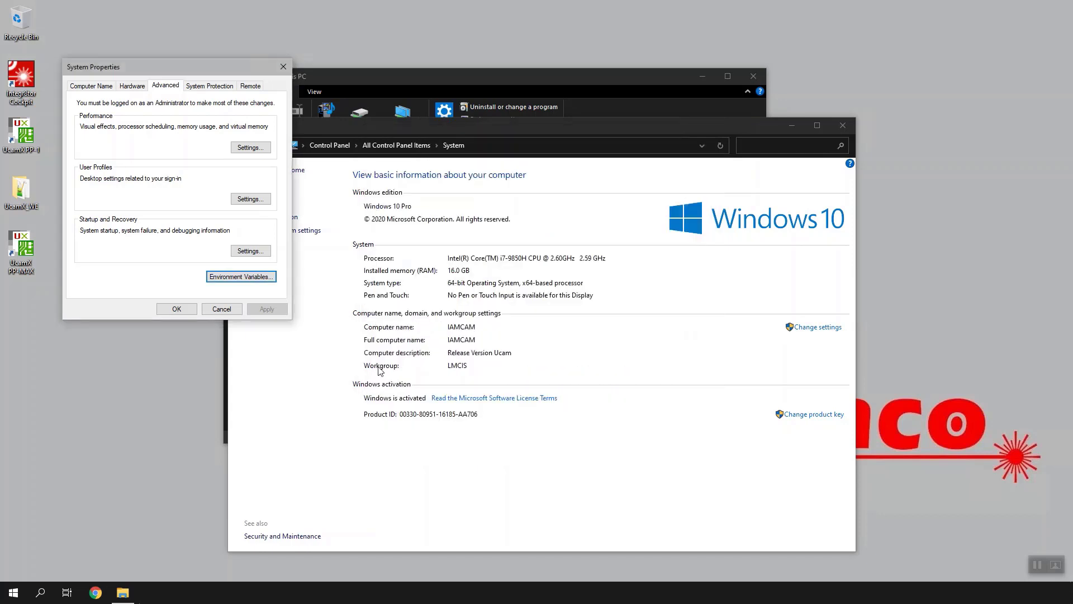
click(229, 312)
click(840, 127)
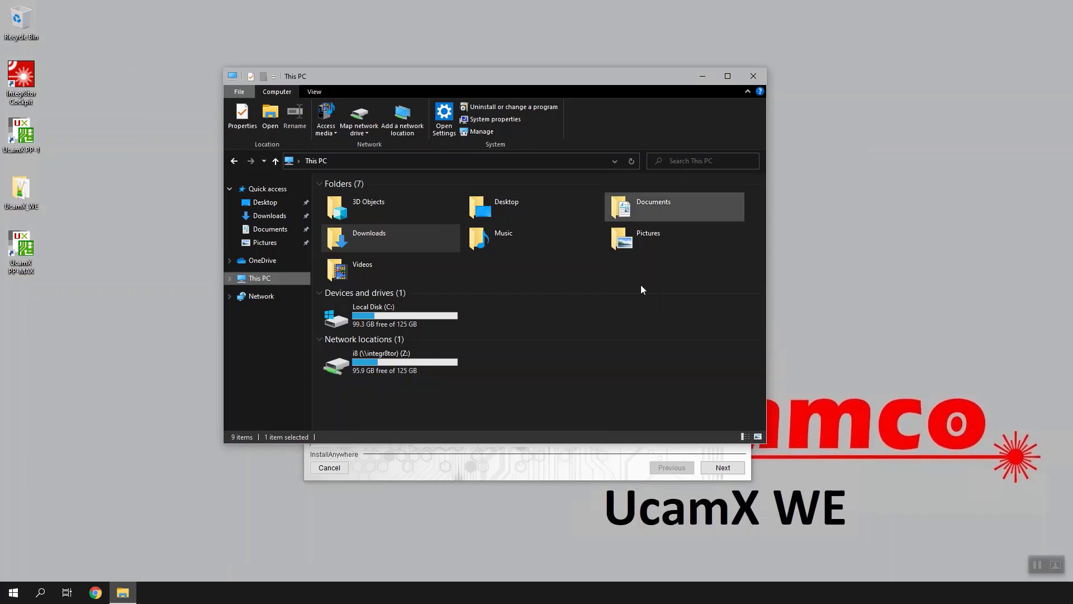
- Enable the current user for Ucam with C:\Ucamco\Home as the home directory, and finish the installer
click(572, 463)
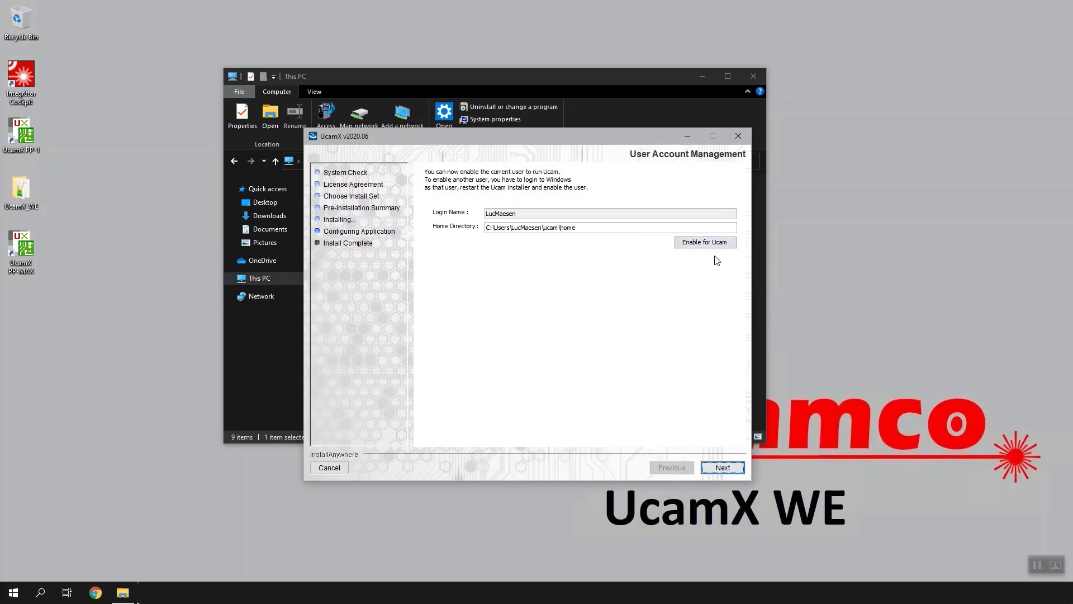
drag(576, 227, 481, 256)
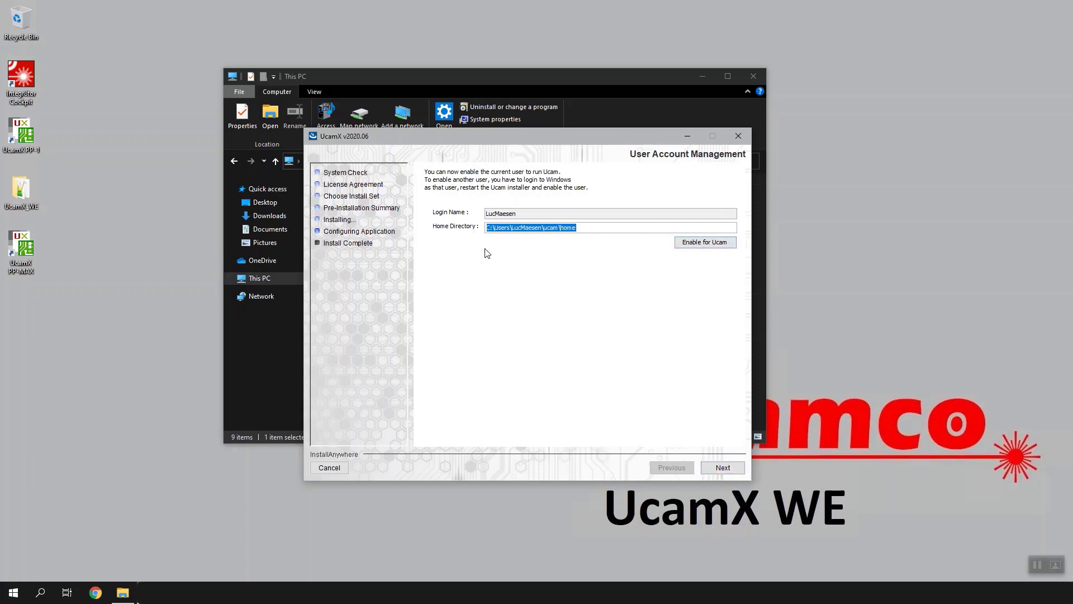
text(C:\uc)
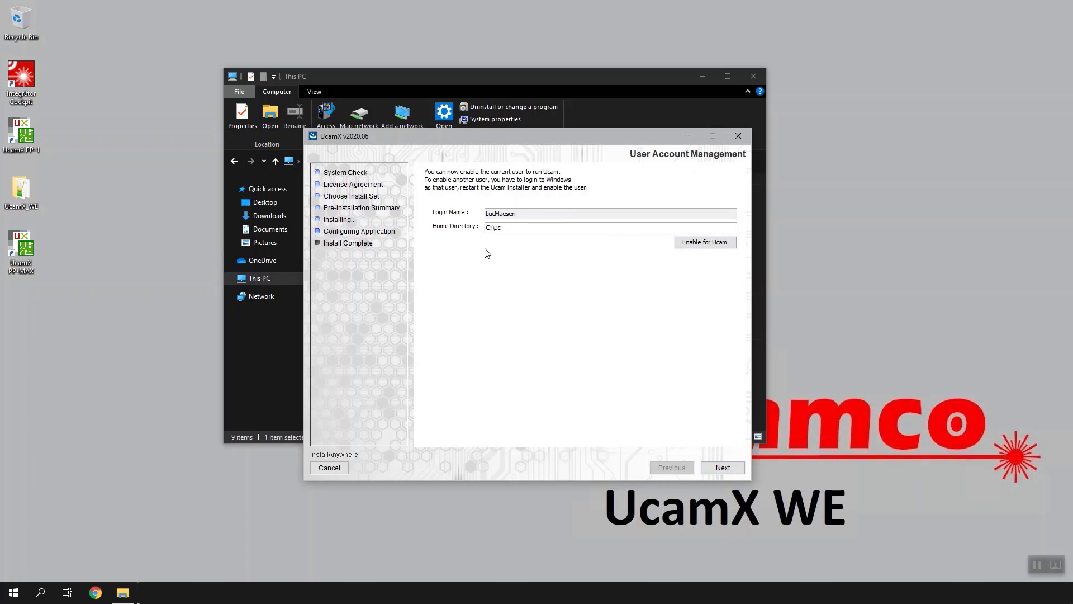
text(me)
text(U)
drag(544, 229, 485, 229)
click(715, 246)
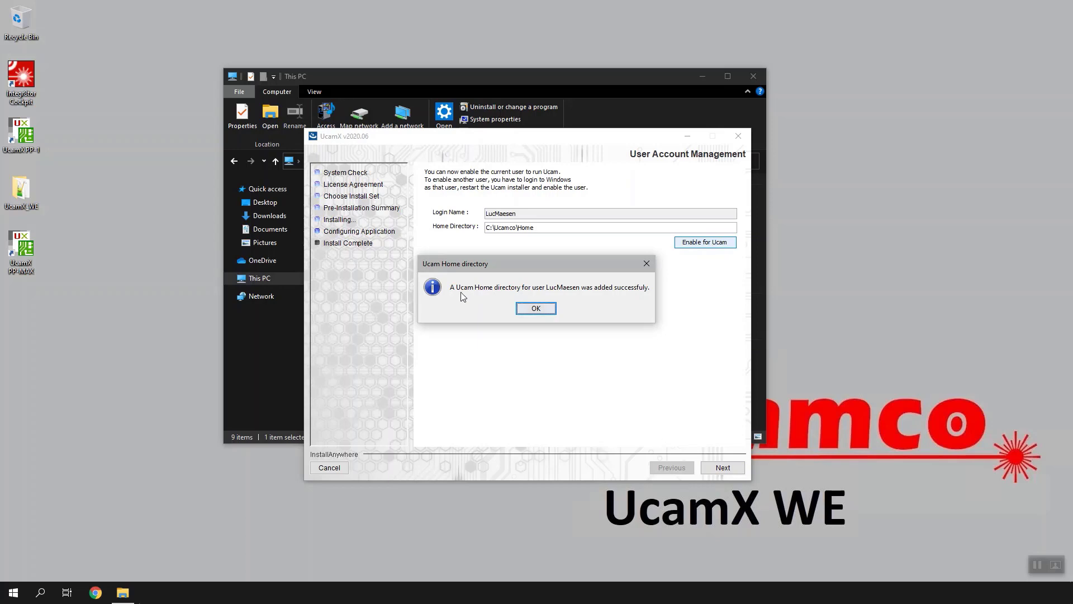
click(537, 308)
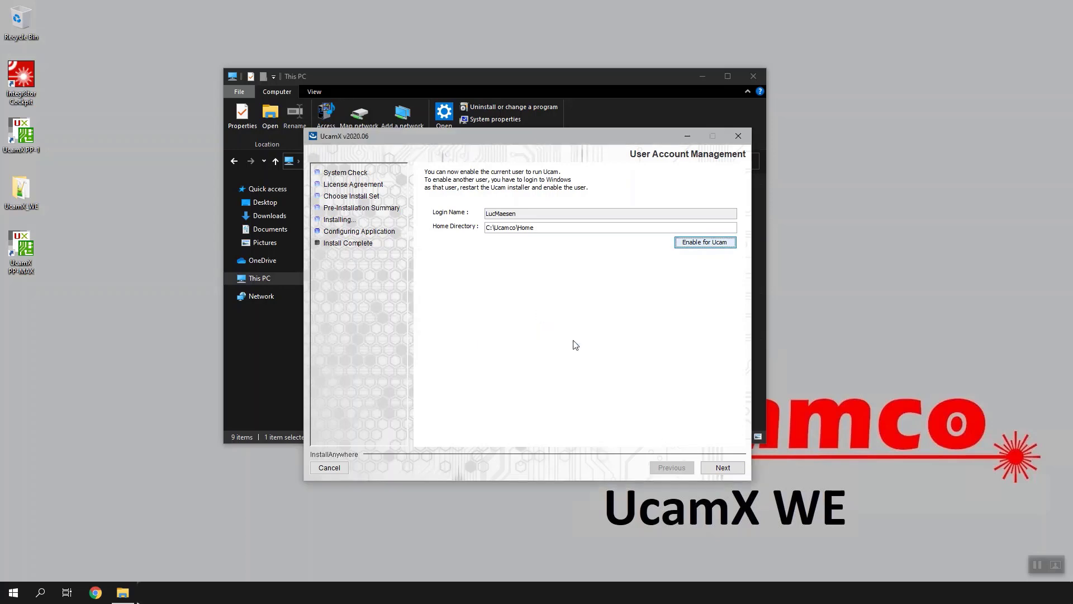
click(719, 469)
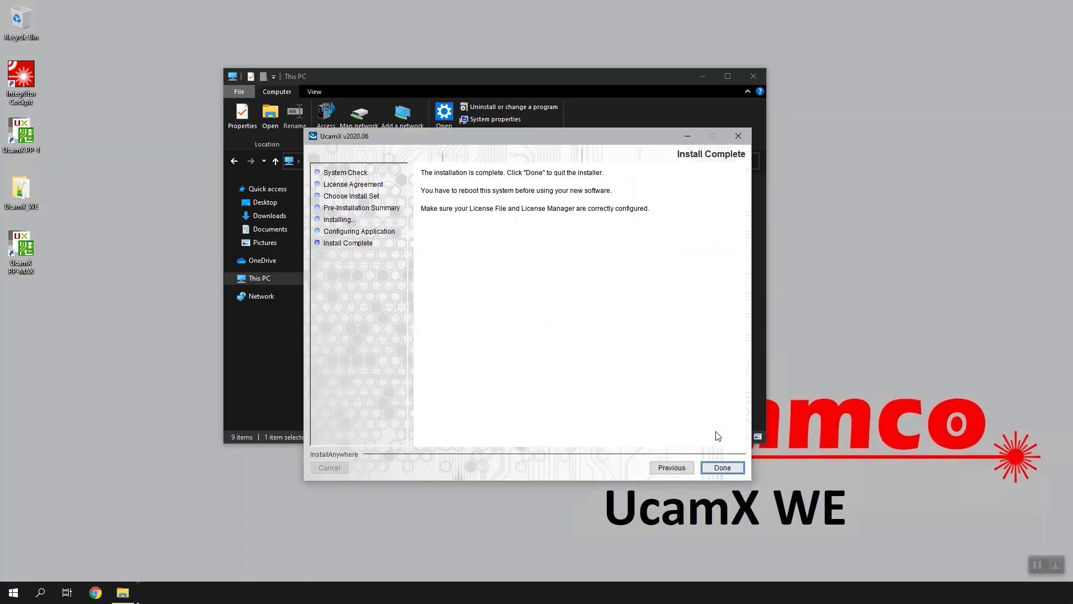
click(722, 468)
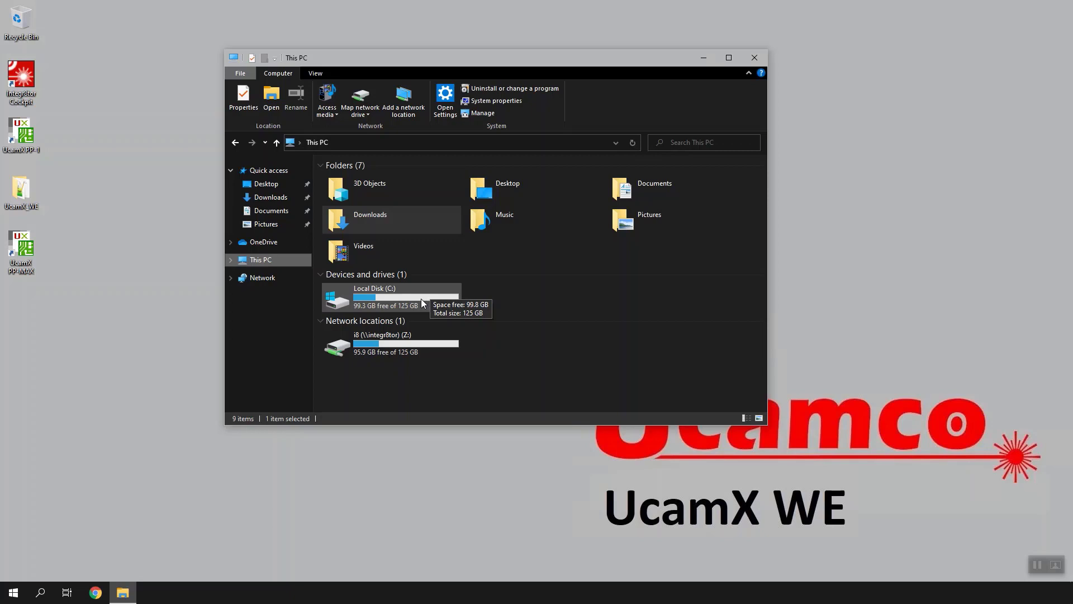
- Open ucam_env.bat from C:\Ucamco\UcamX2020\bin for editing in Notepad++
double_click(420, 298)
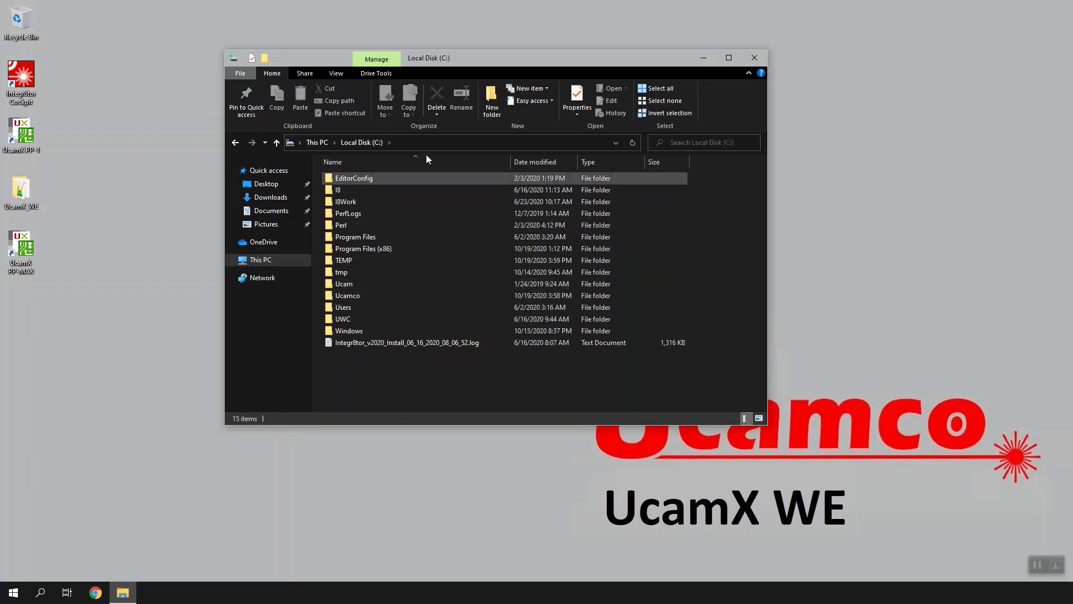
double_click(407, 293)
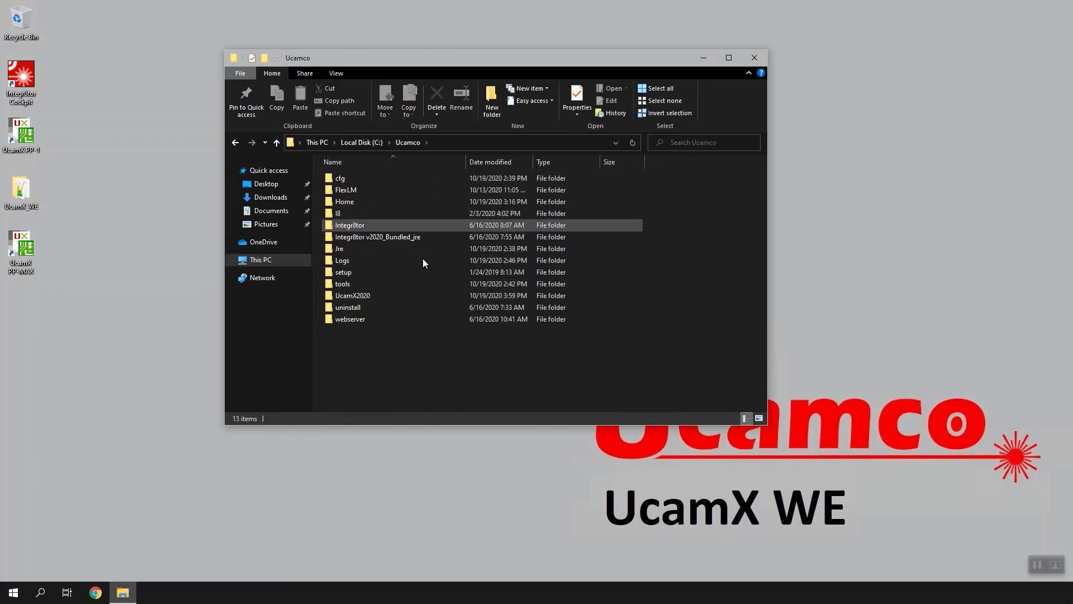
double_click(406, 293)
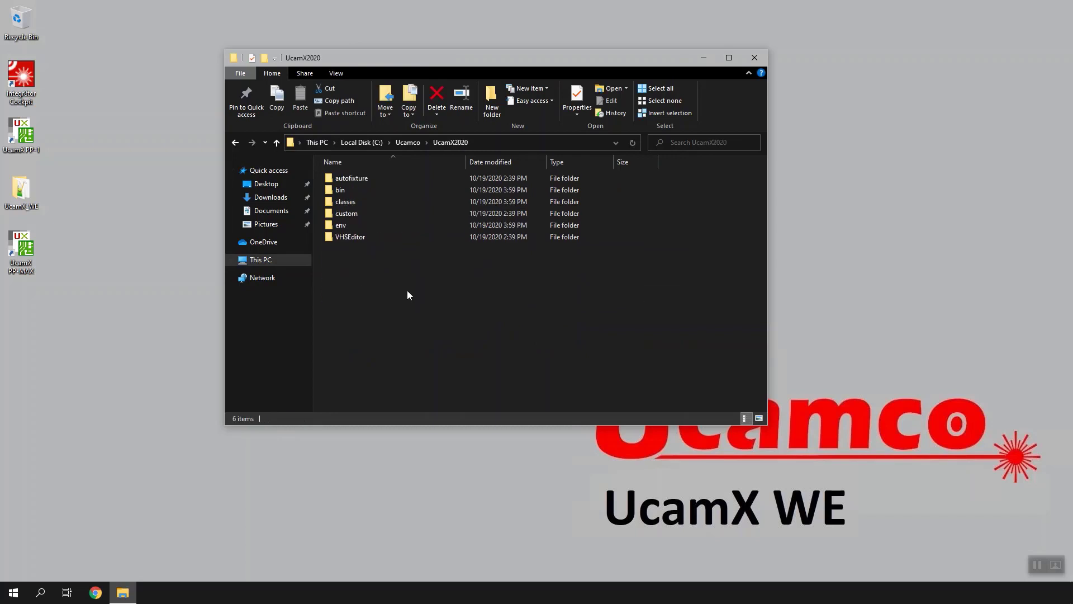
double_click(368, 192)
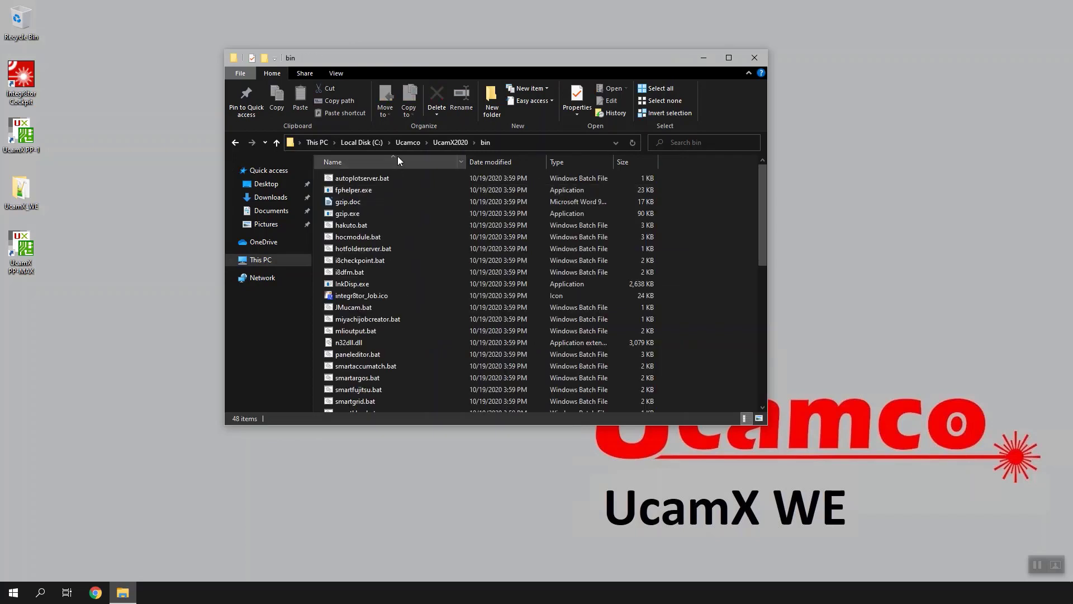
scroll(411, 284, down, 6)
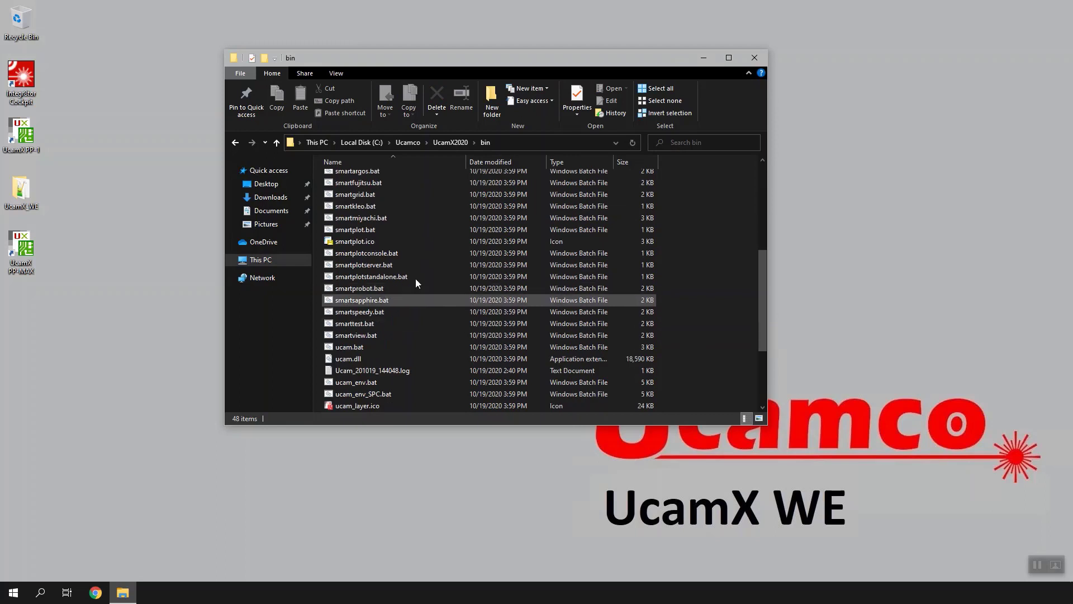
scroll(422, 347, down, 1)
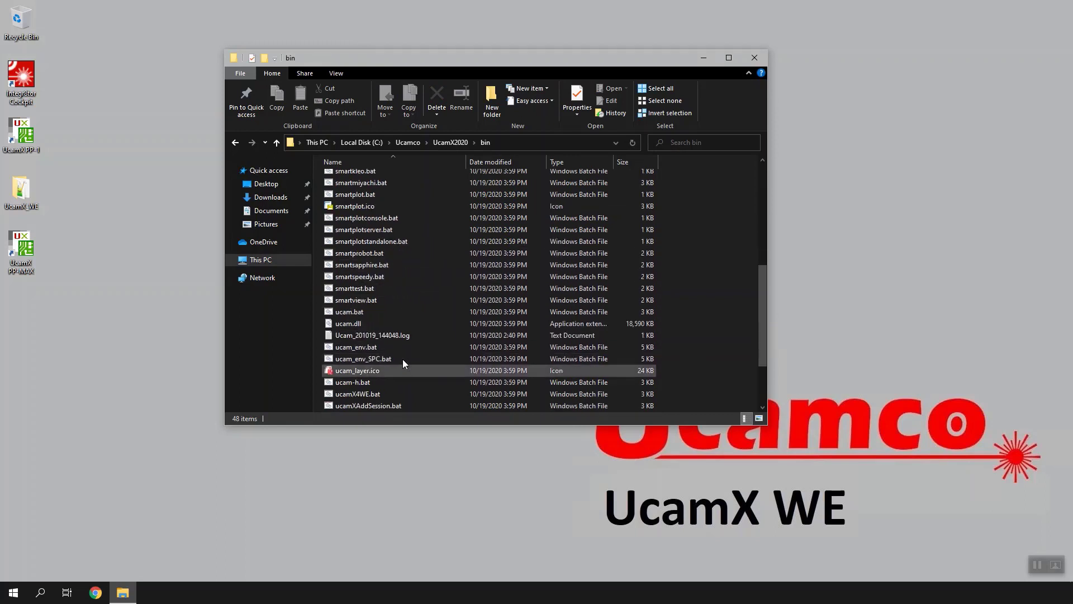
click(384, 347)
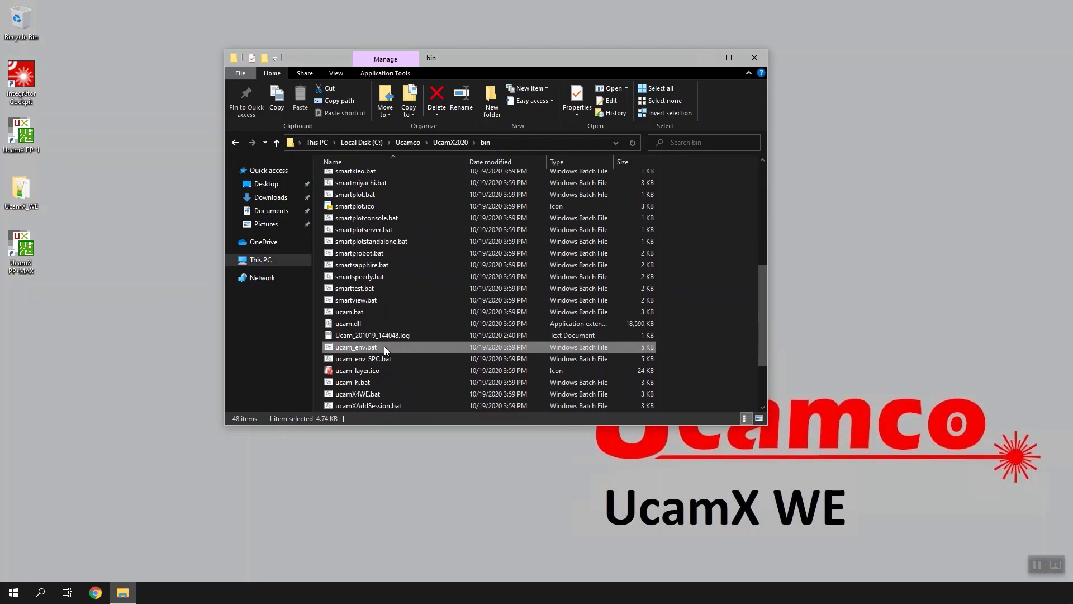
right_click(384, 346)
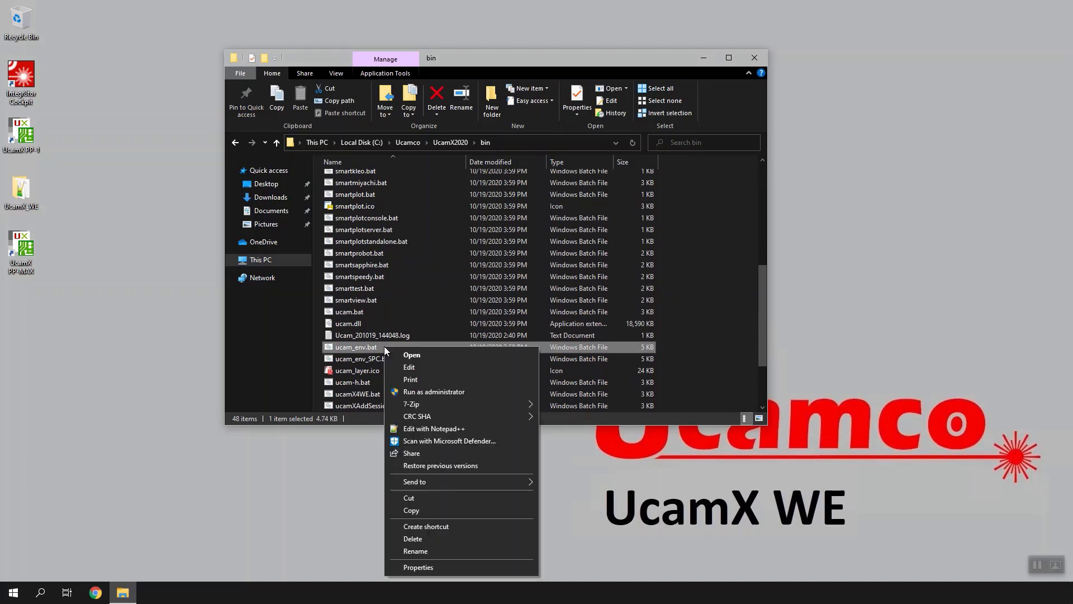
click(434, 428)
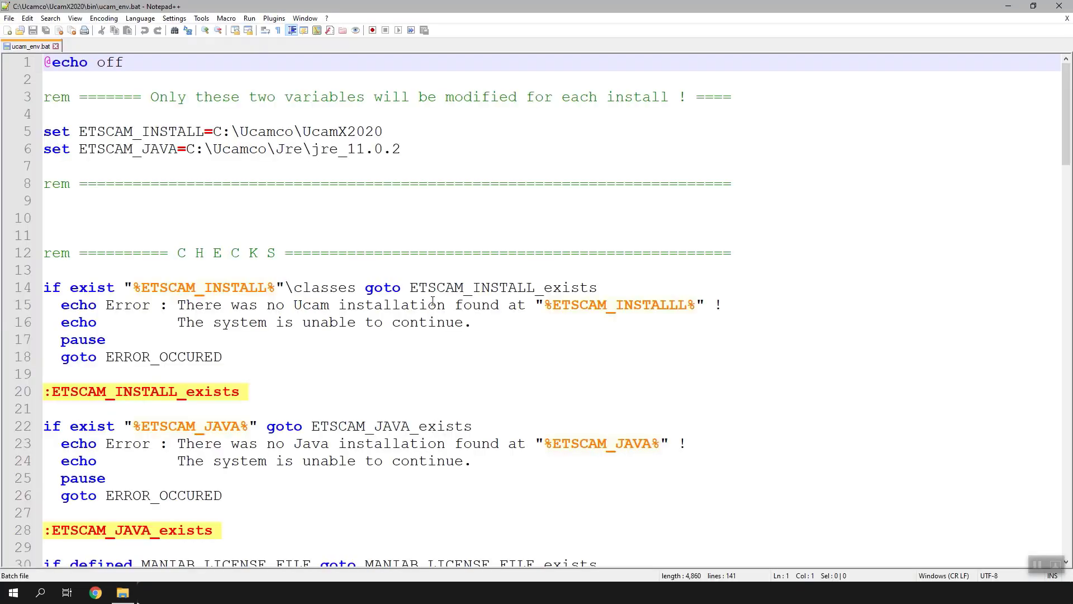
- Add the line set HOME=C:\Ucamco\Home on line 10, above the checks section, then save and close the file
click(135, 222)
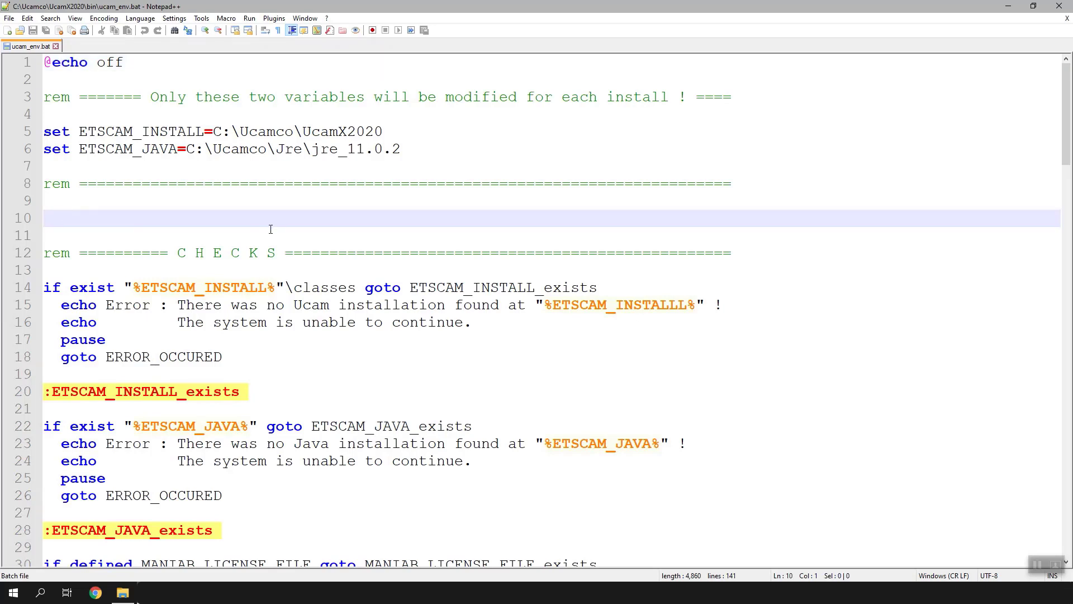
text(set HOME)
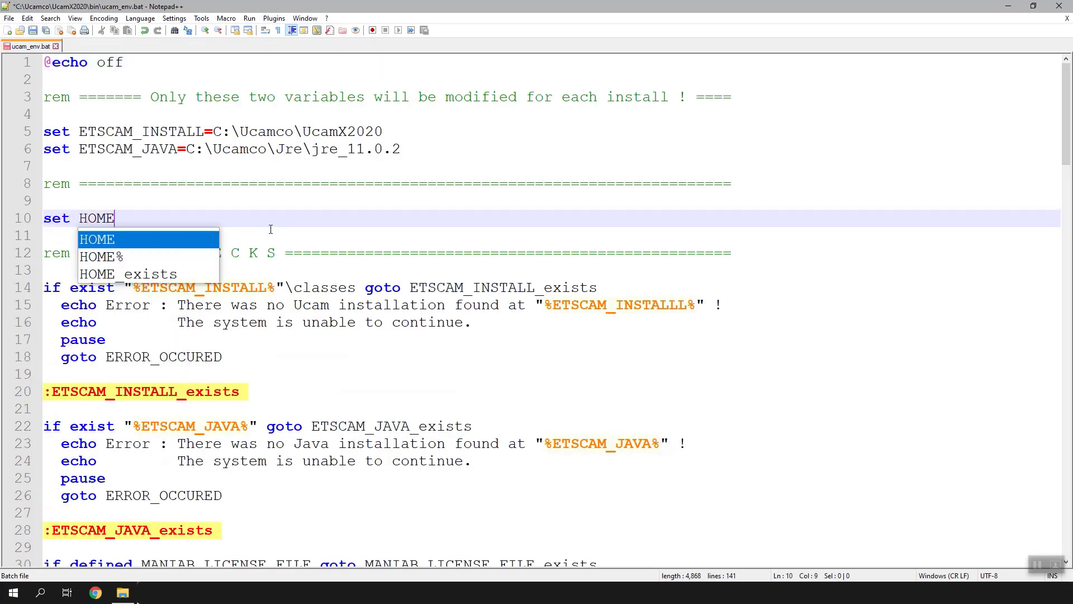
text(=)
text(C:\)
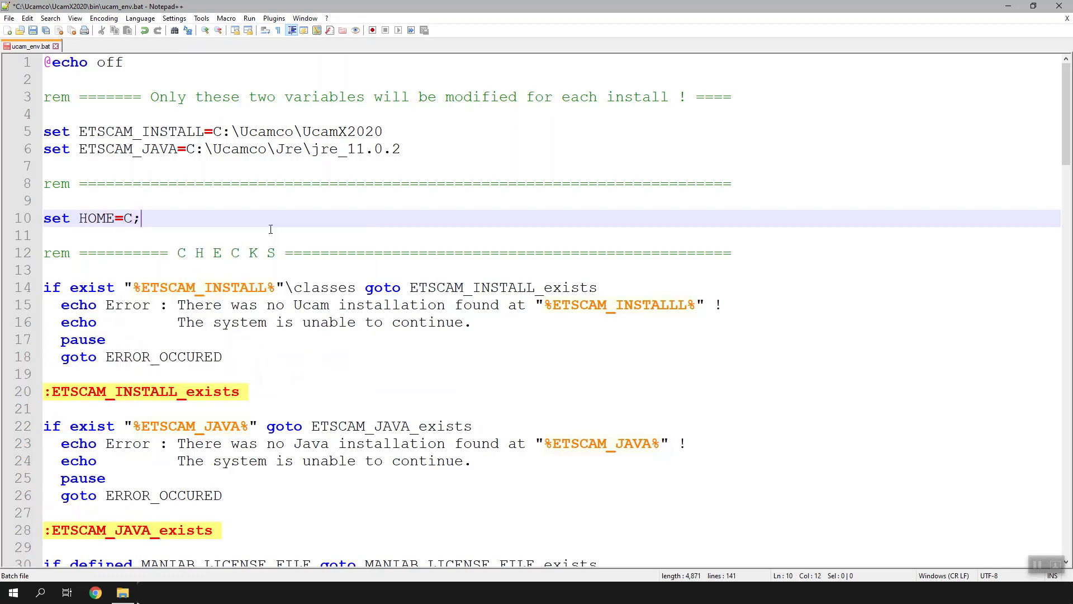
key(BackSpace)
key(BackSpace)
text(:\Ucamco\Home)
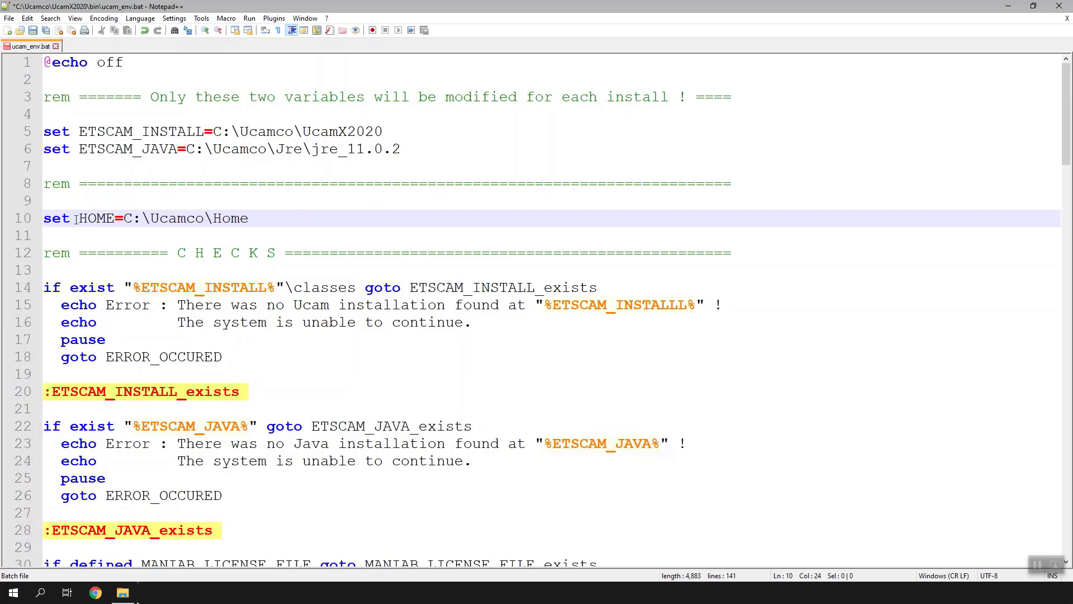
click(32, 30)
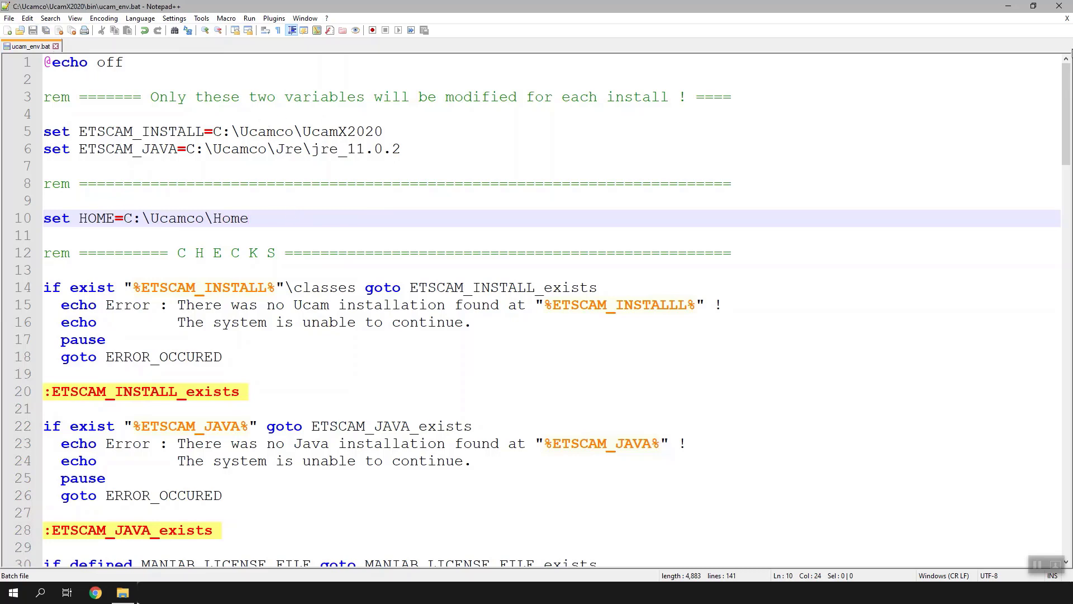
click(1059, 6)
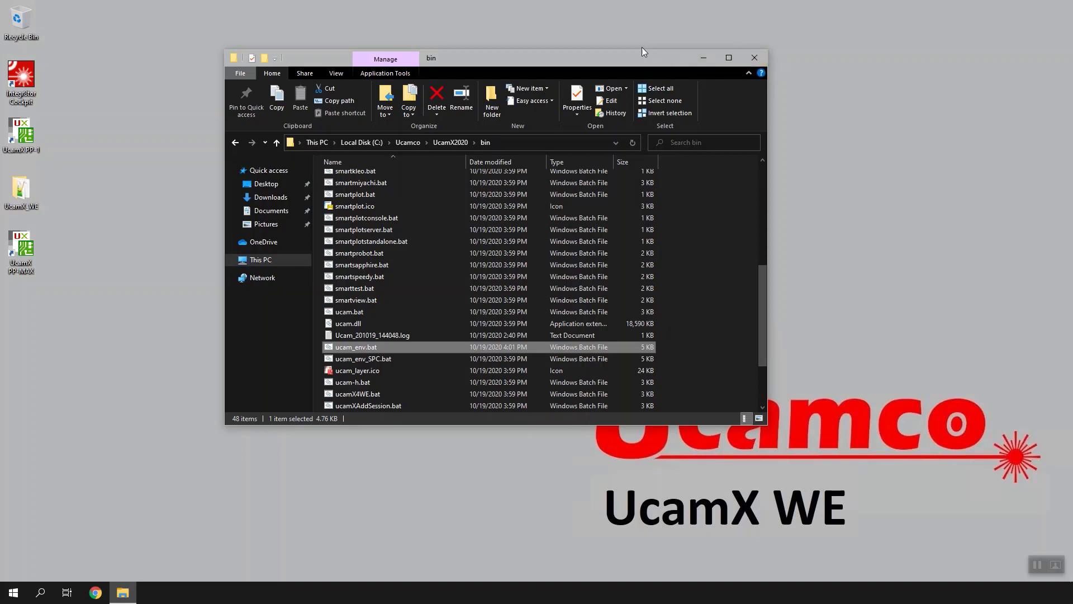
- Copy the Home folder from UcamX_WE.zip in Downloads
drag(635, 56, 651, 40)
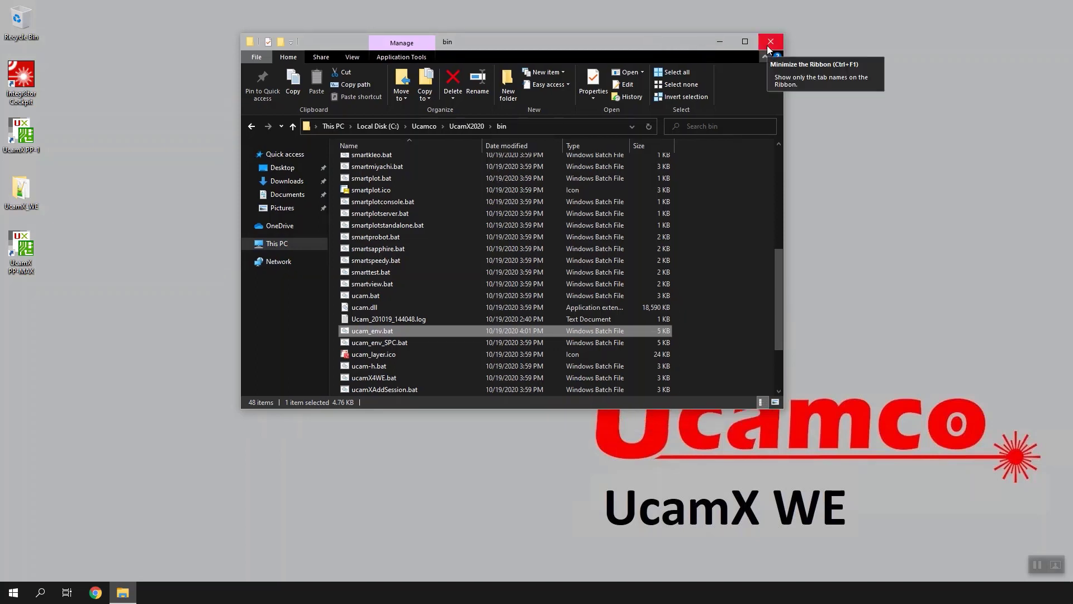
click(293, 243)
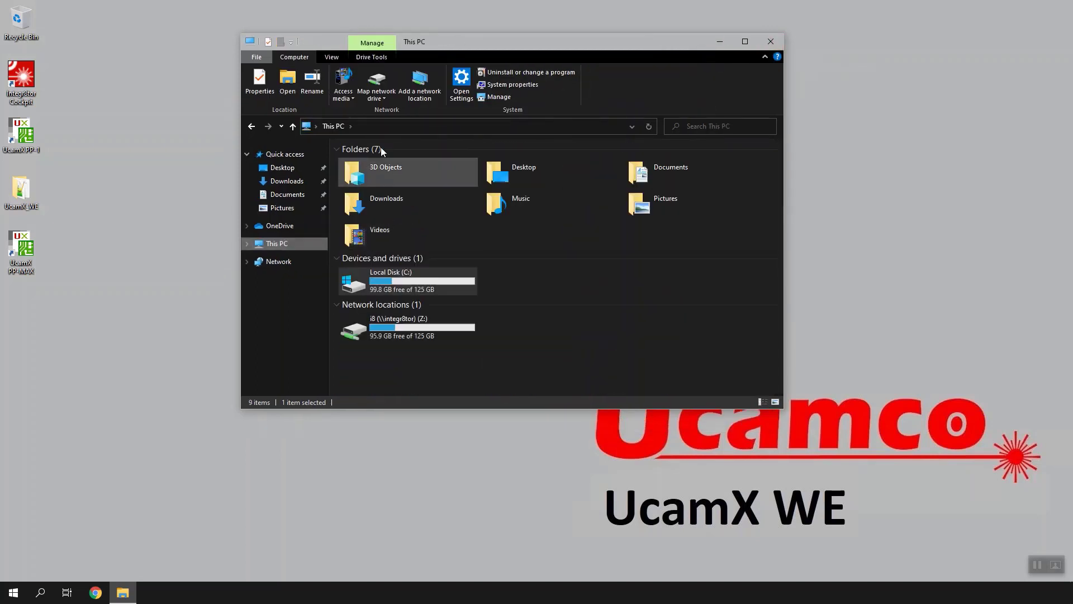
click(311, 182)
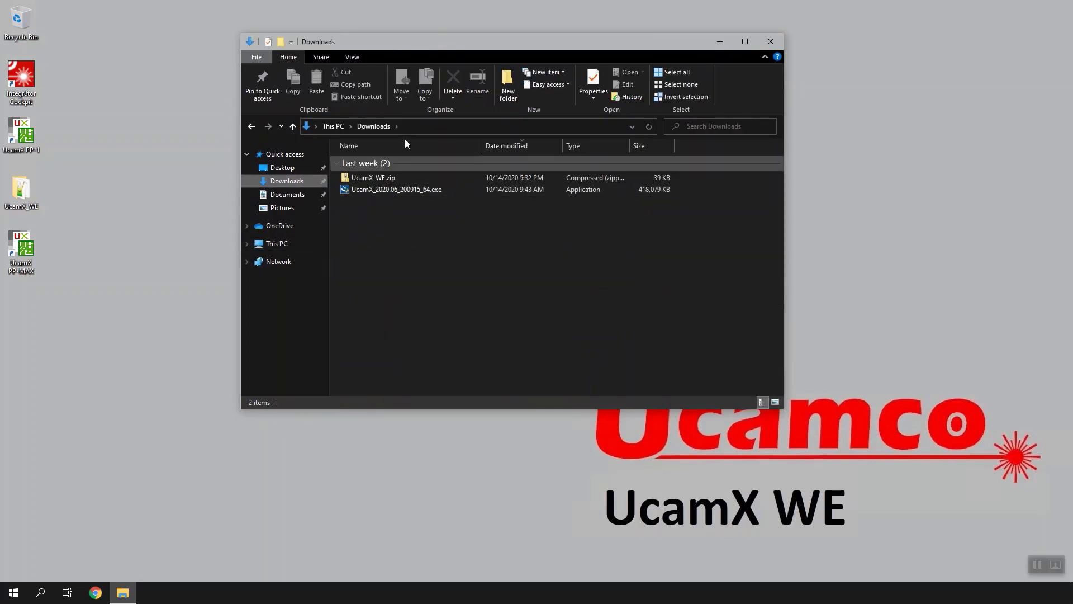
double_click(403, 176)
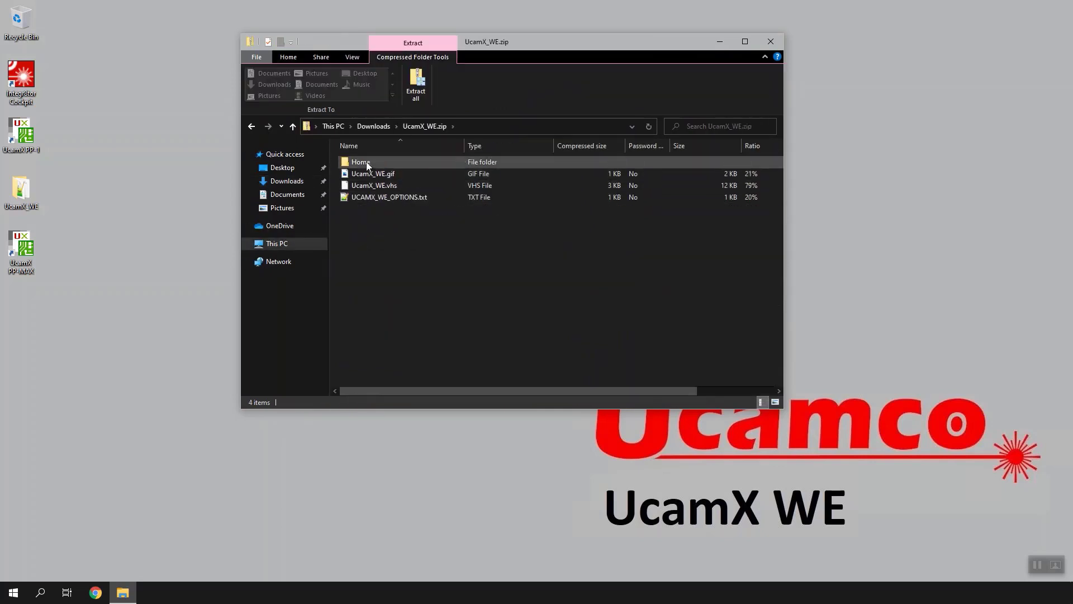
click(367, 163)
right_click(368, 163)
click(397, 208)
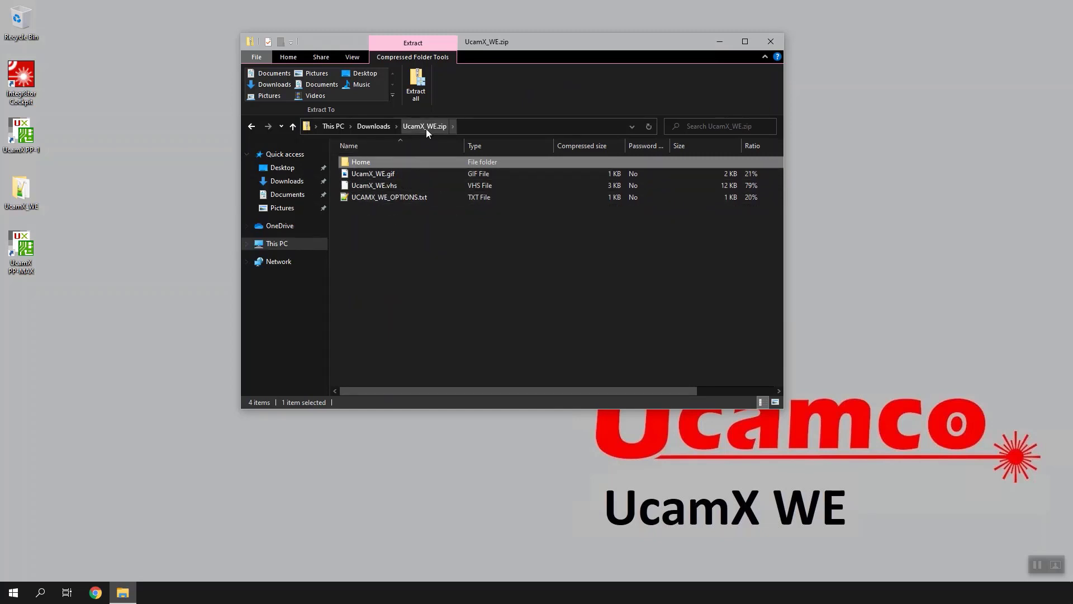
- Paste the Home folder into C:\Ucamco, replacing the existing files, and open it to check its contents
click(300, 242)
double_click(383, 282)
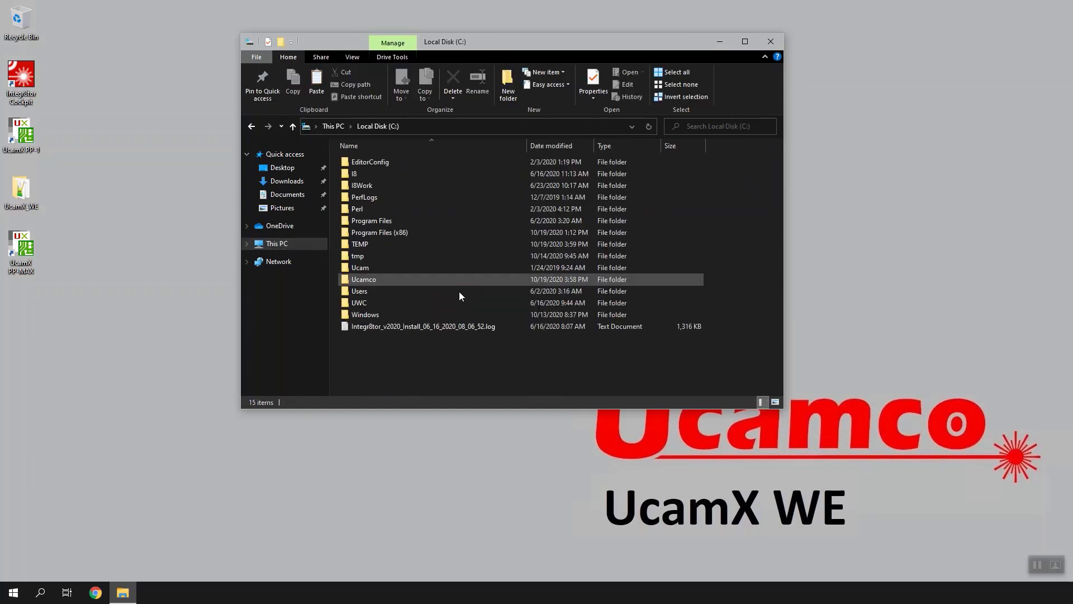
double_click(400, 279)
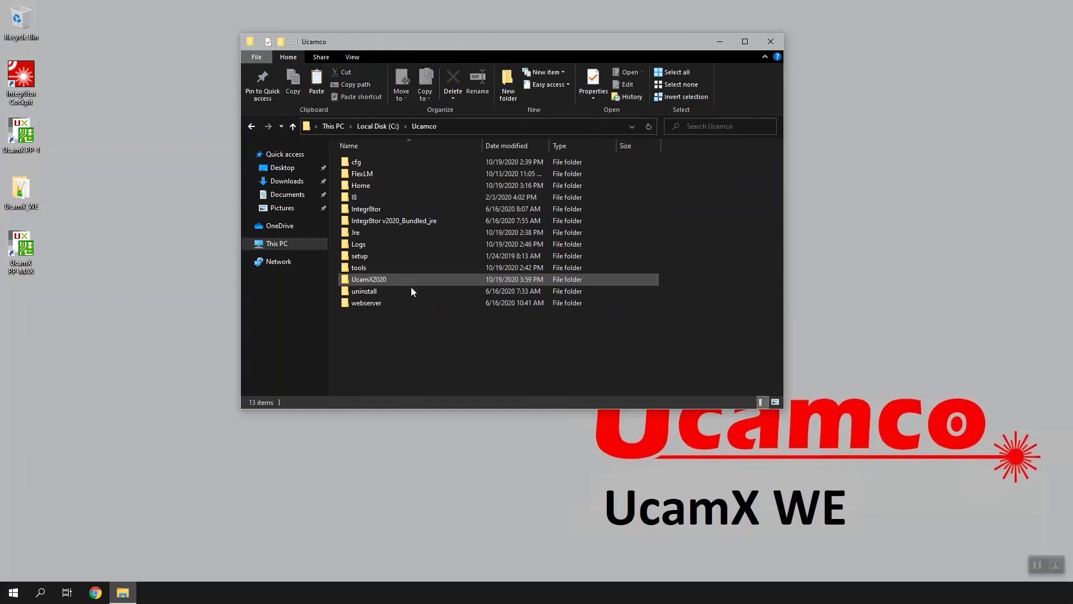
right_click(396, 345)
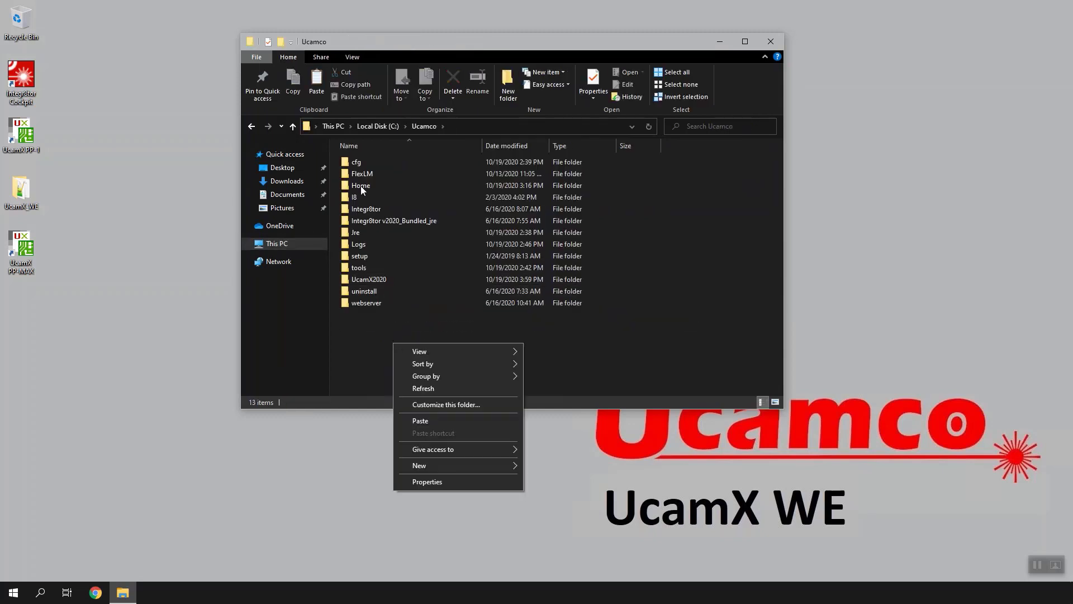
click(424, 419)
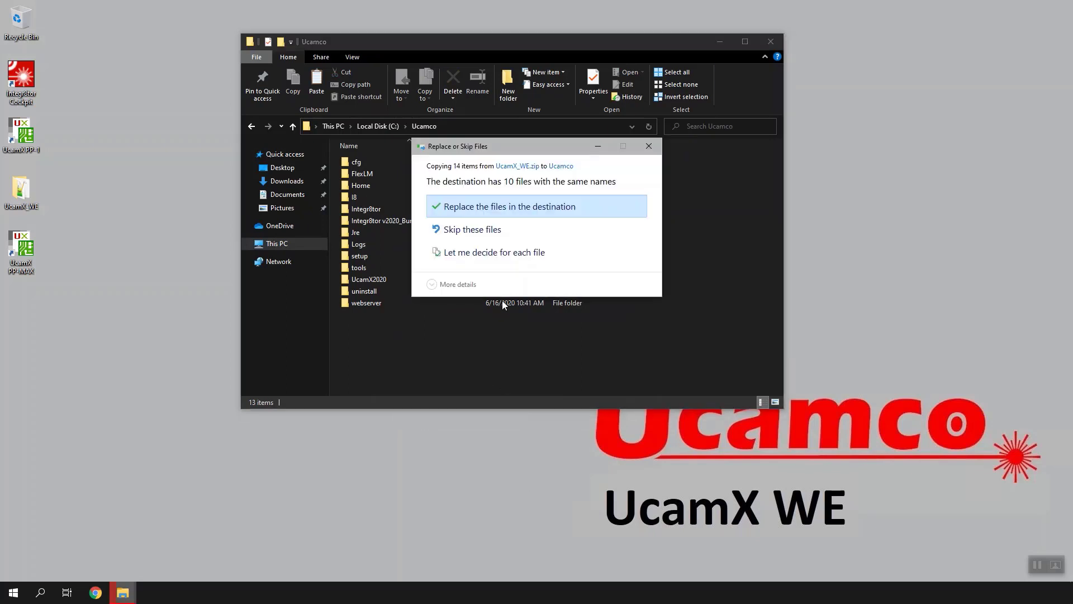
click(479, 208)
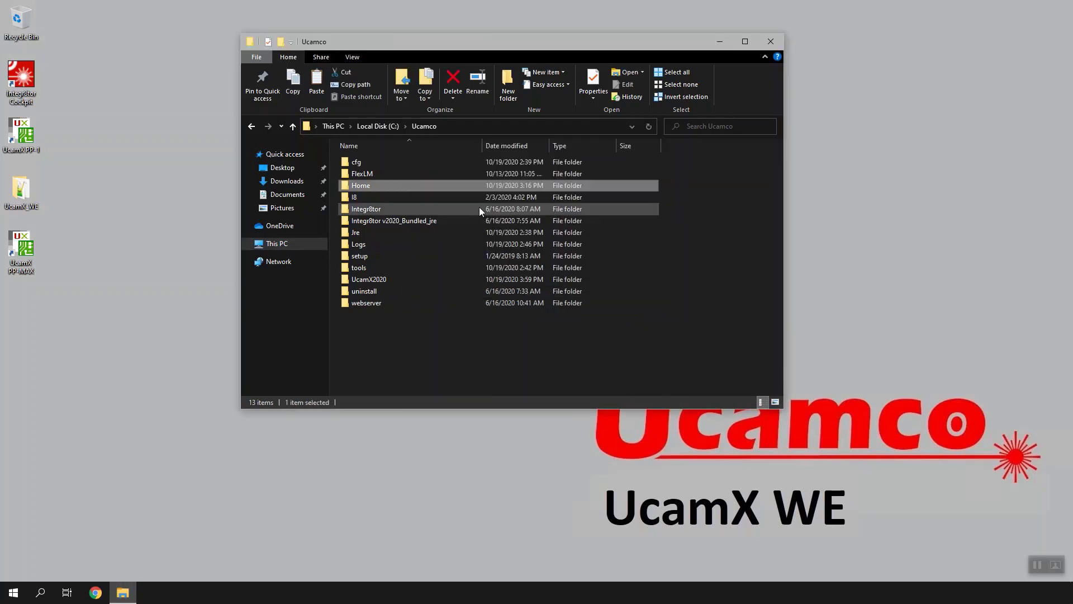
double_click(431, 188)
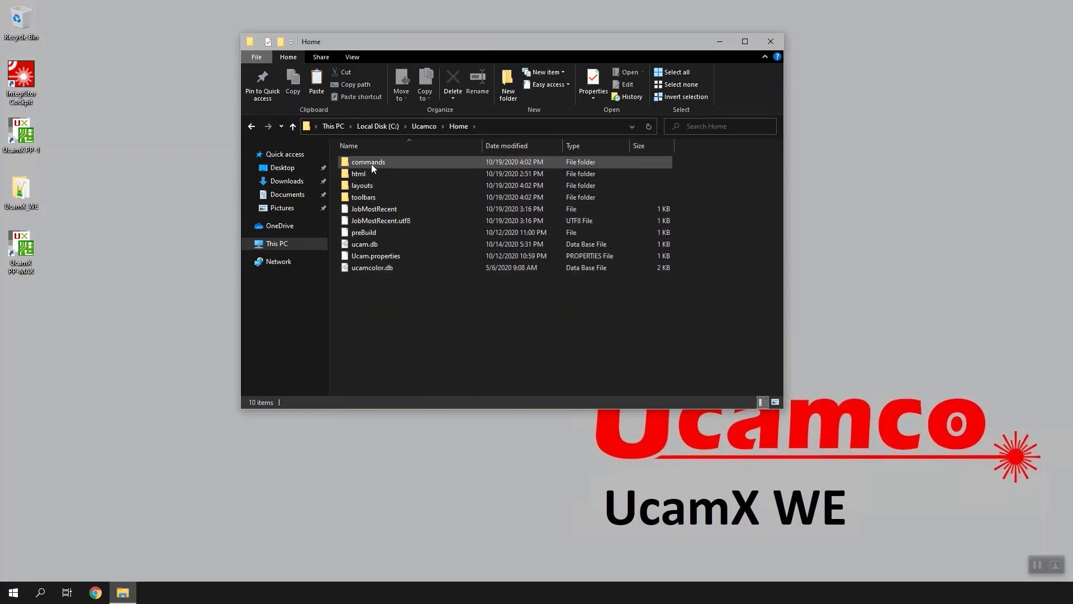
- Copy UcamX_WE.gif and UcamX_WE.vhs from UcamX_WE.zip in Downloads
click(290, 243)
click(373, 210)
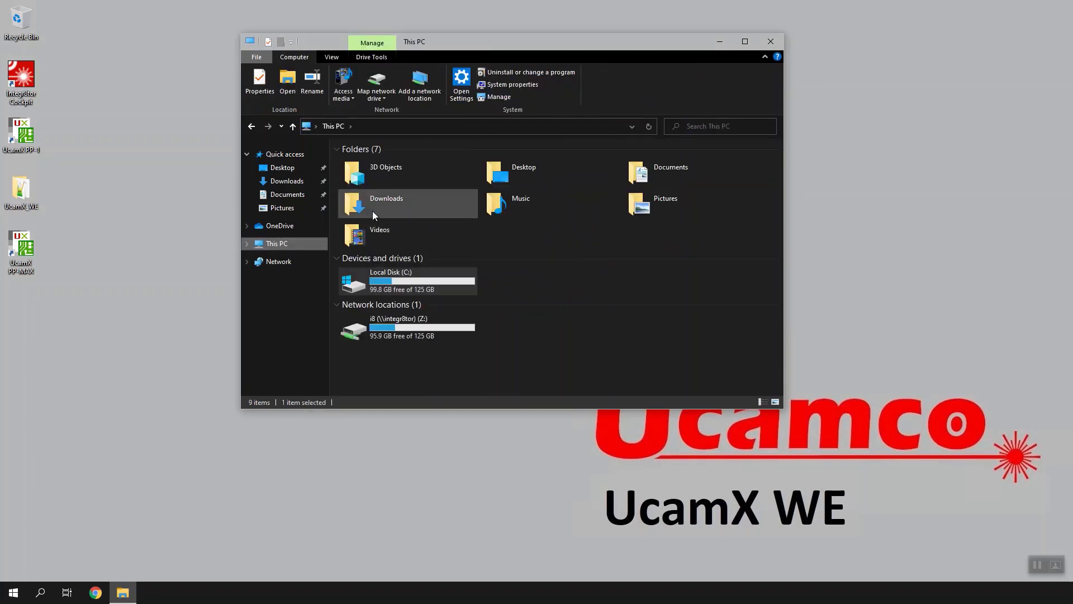
click(283, 180)
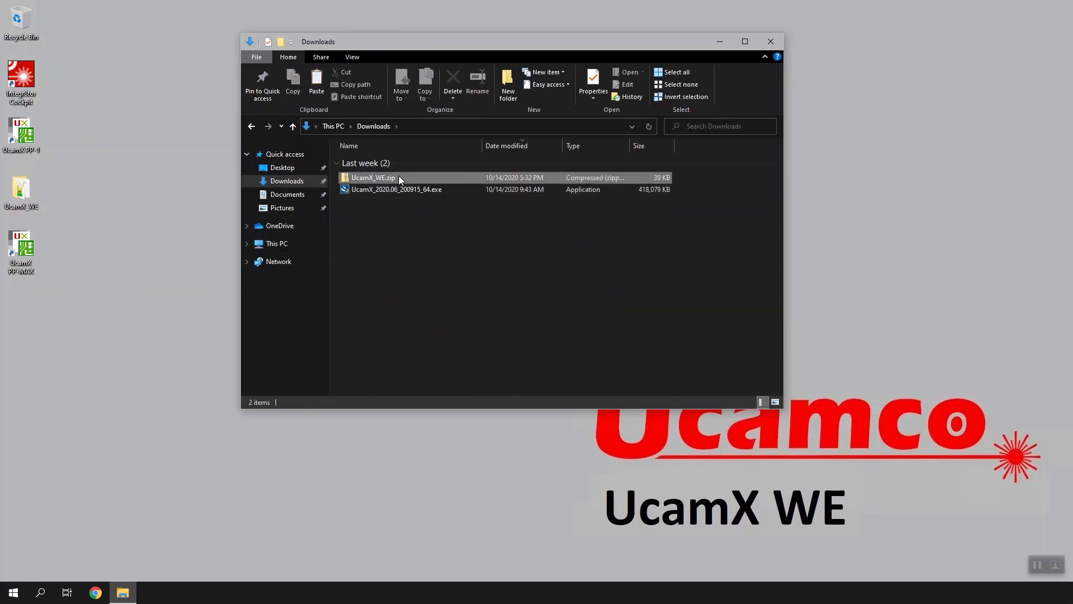
double_click(399, 177)
click(397, 174)
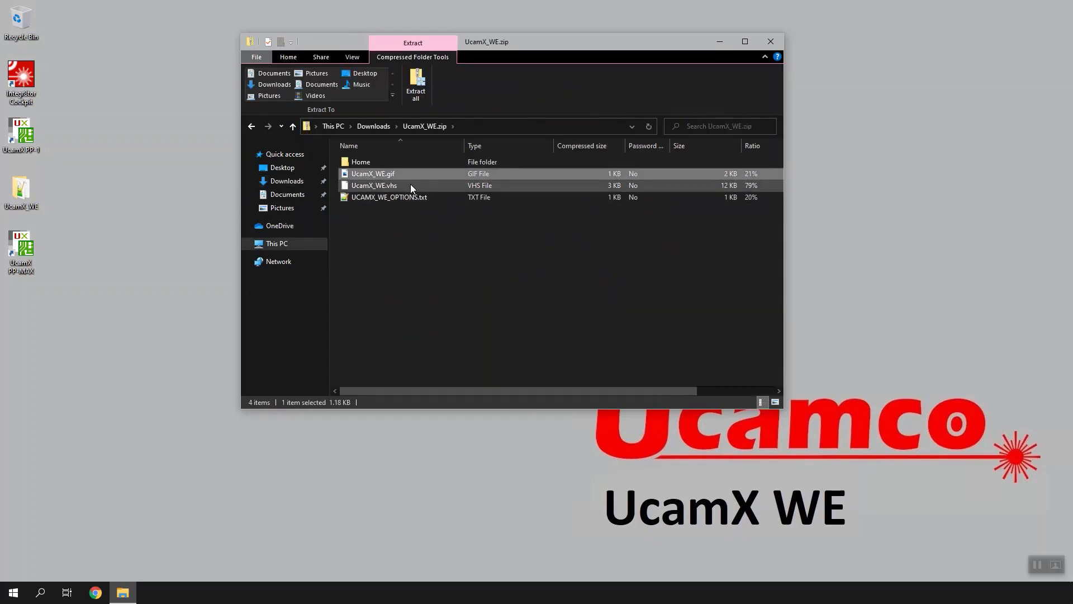
ctrl+click(411, 186)
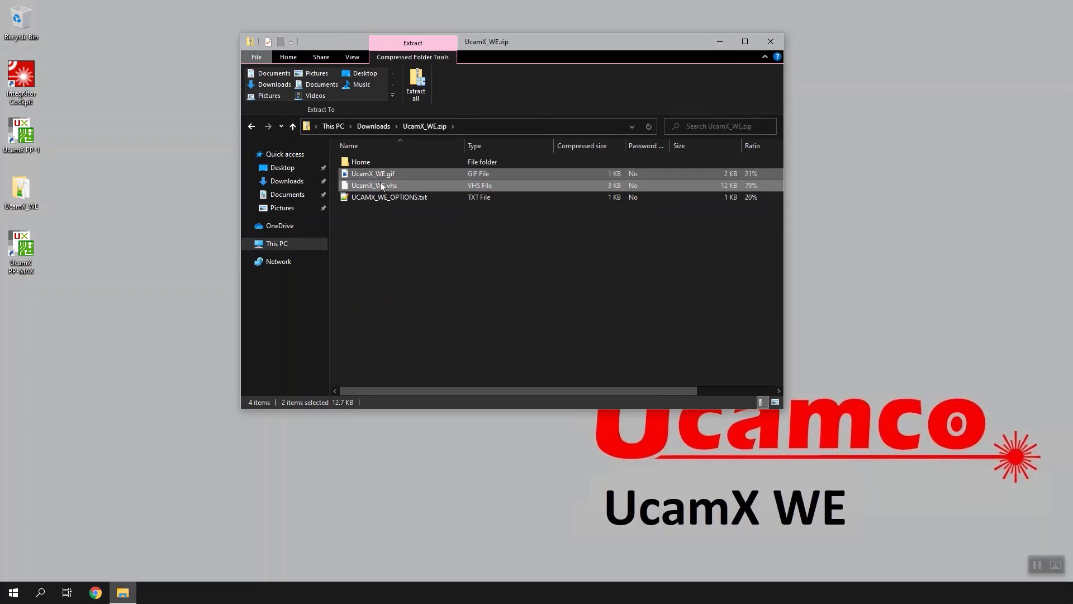
right_click(408, 185)
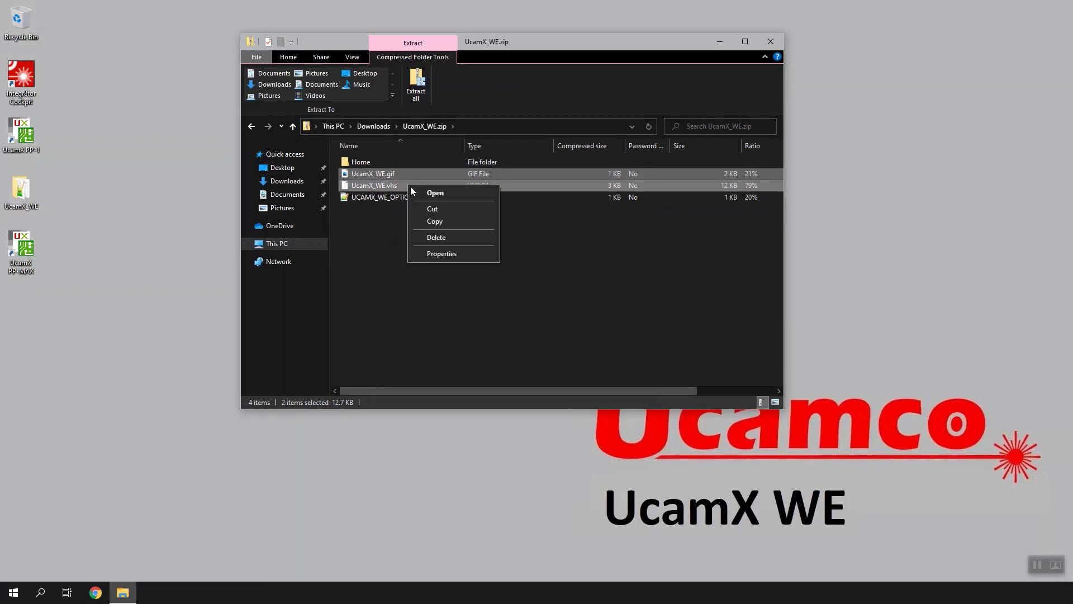
click(443, 223)
- Delete the existing UcamX_WE folder from C:\Ucamco\tools
click(286, 242)
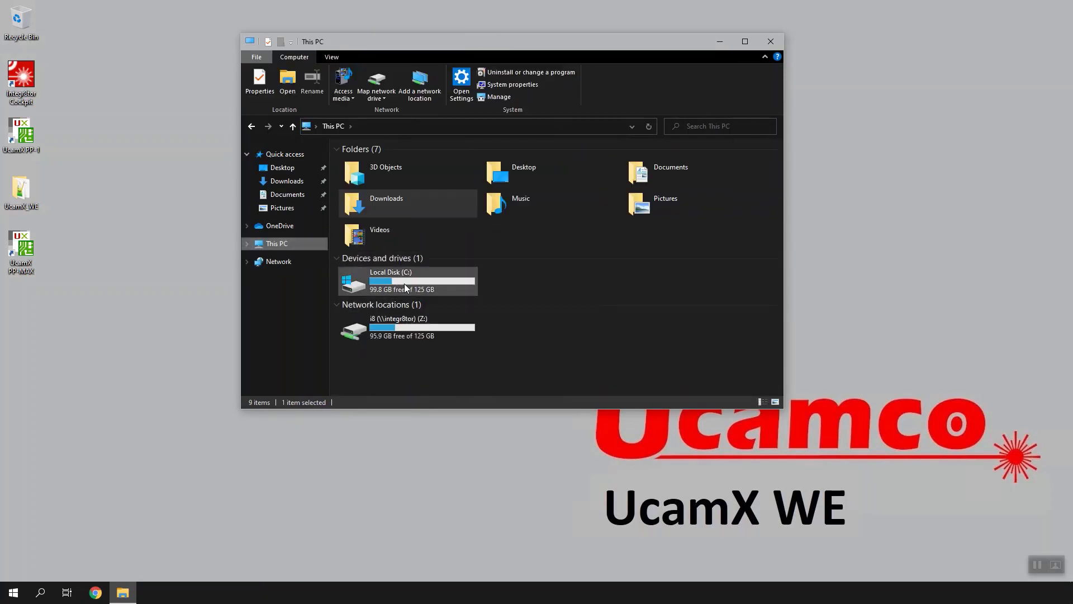
double_click(404, 283)
double_click(381, 277)
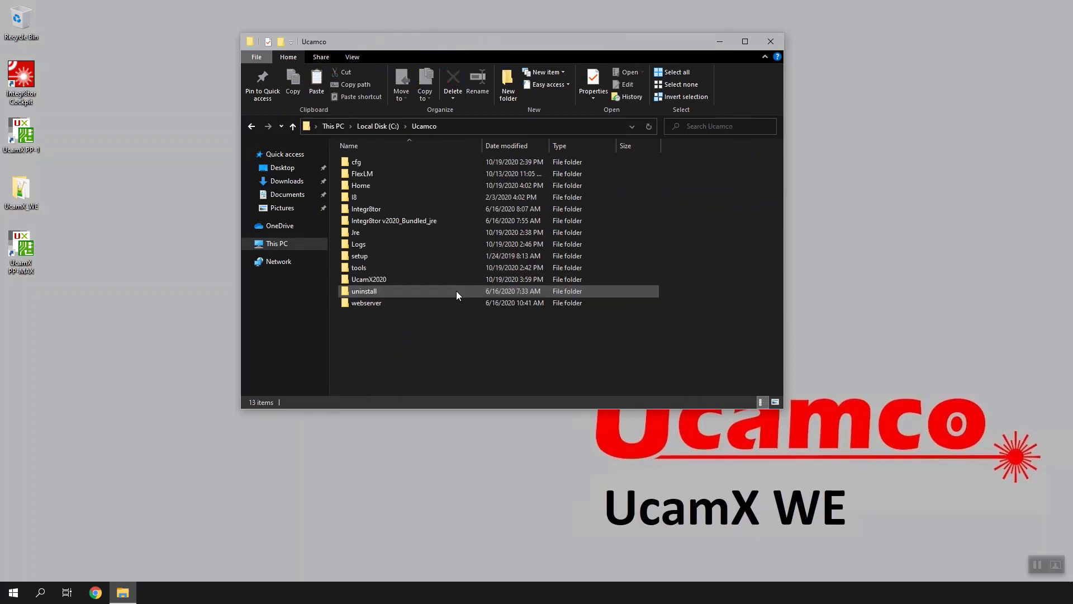
double_click(375, 267)
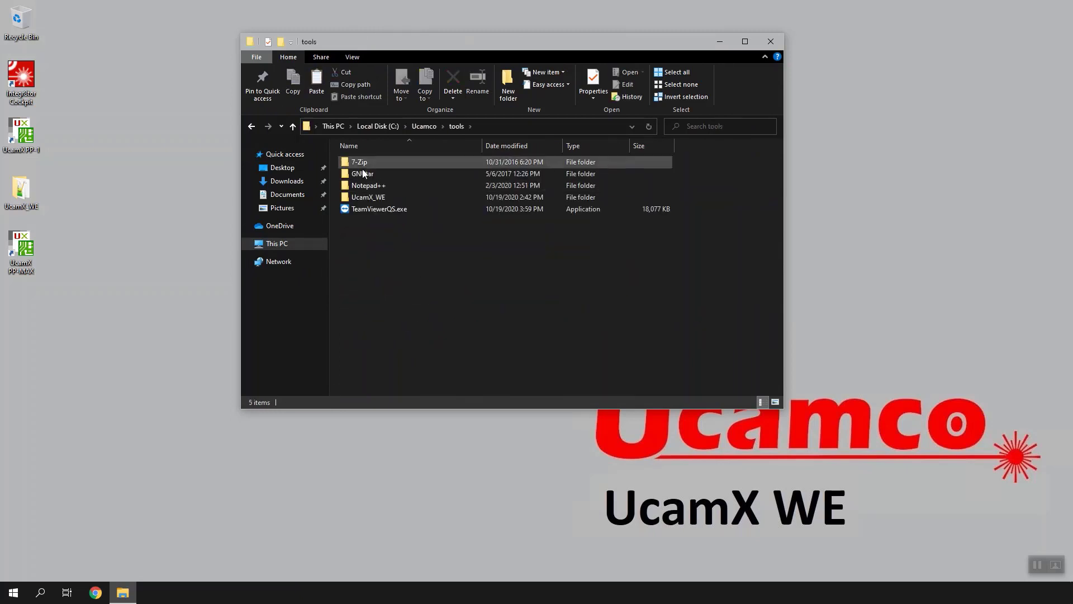
click(362, 197)
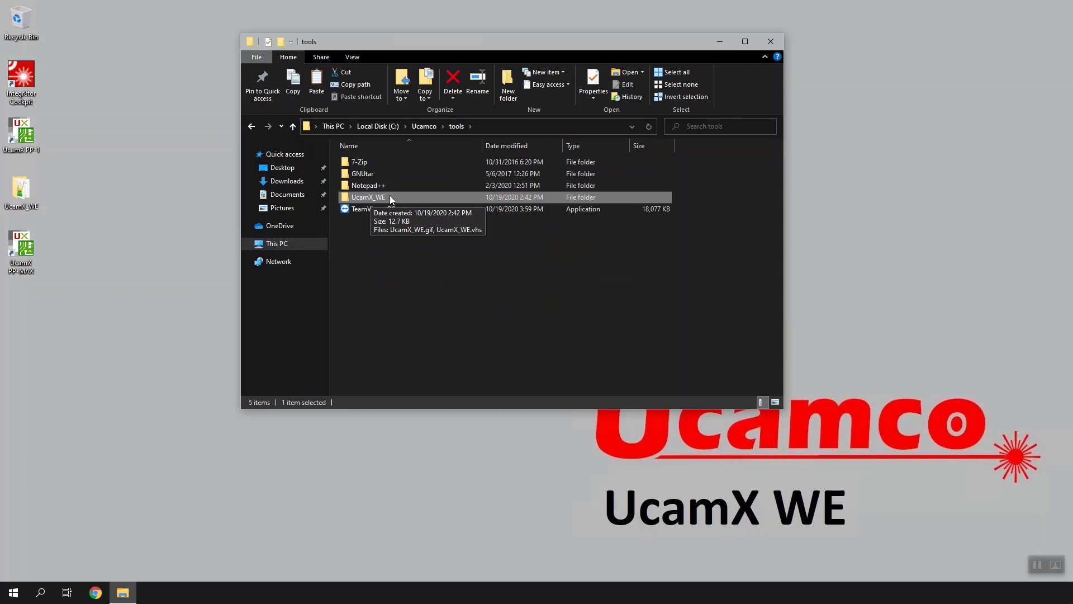
key(Delete)
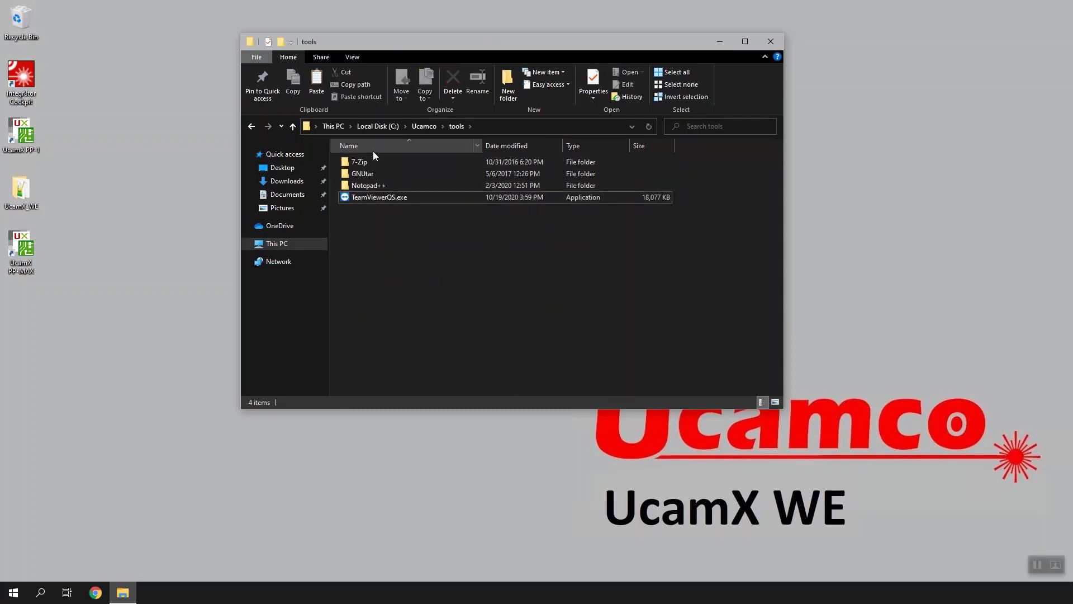
- Create a new folder named UcamX_WE in C:\Ucamco\tools and paste UcamX_WE.gif and UcamX_WE.vhs into it
click(509, 89)
text(uca)
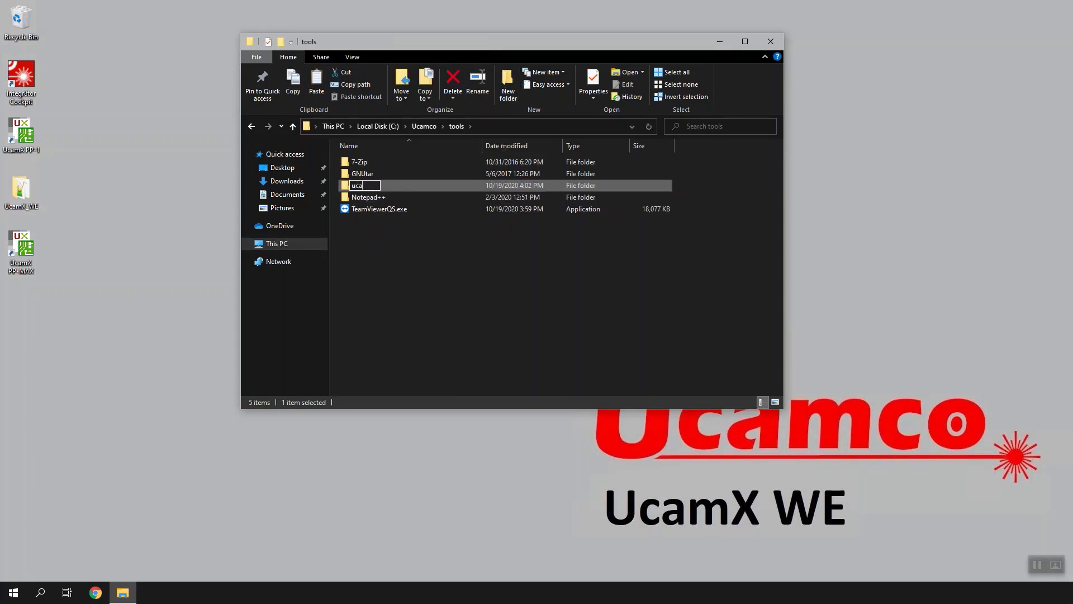
key(BackSpace)
key(BackSpace)
text(UcamX_WE)
key(Return)
key(Return)
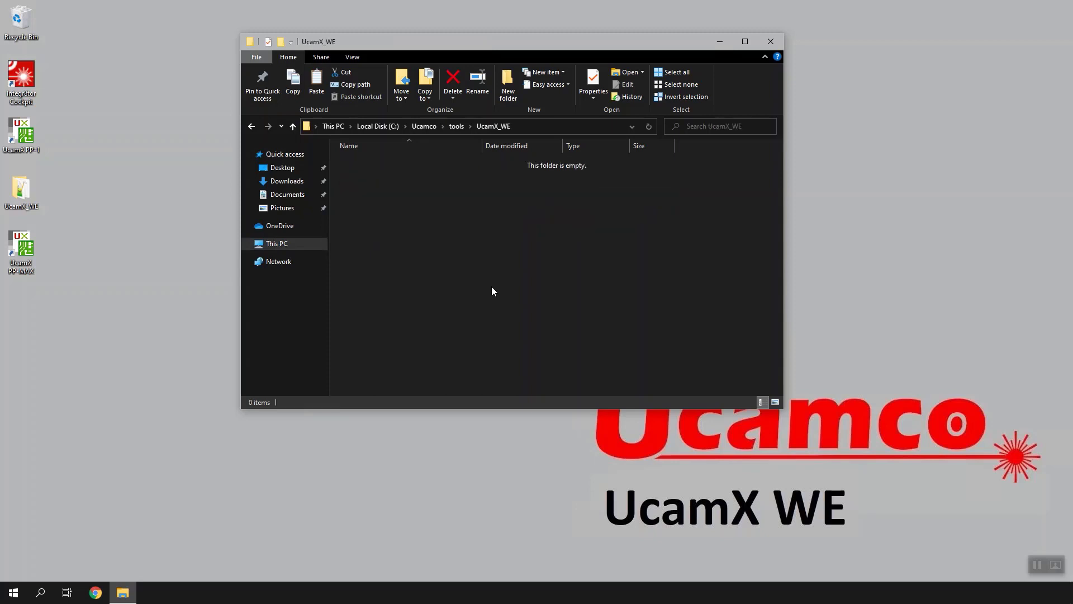
right_click(410, 191)
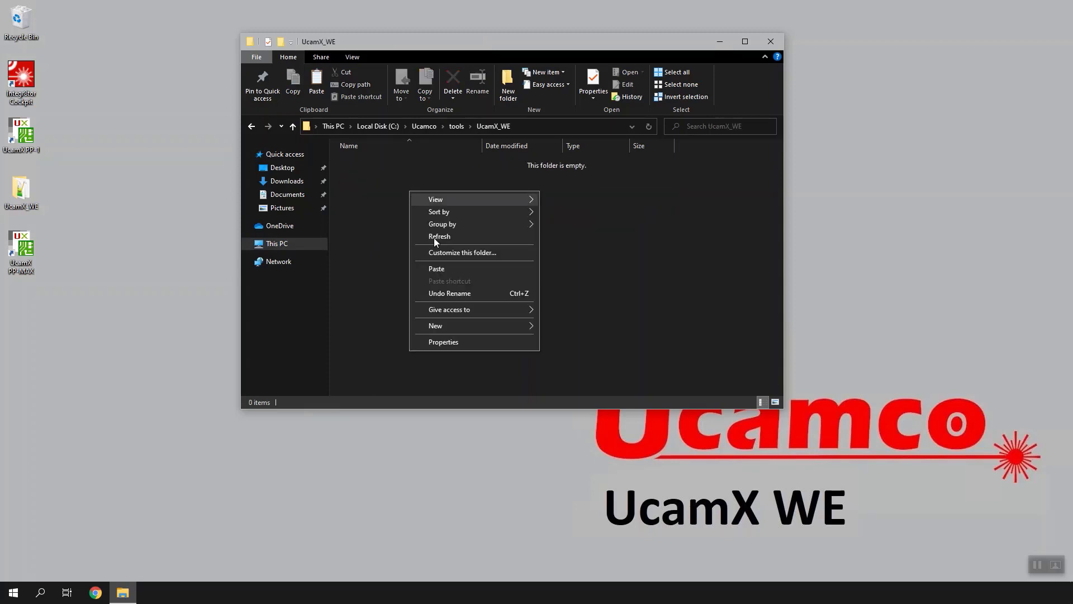
click(444, 268)
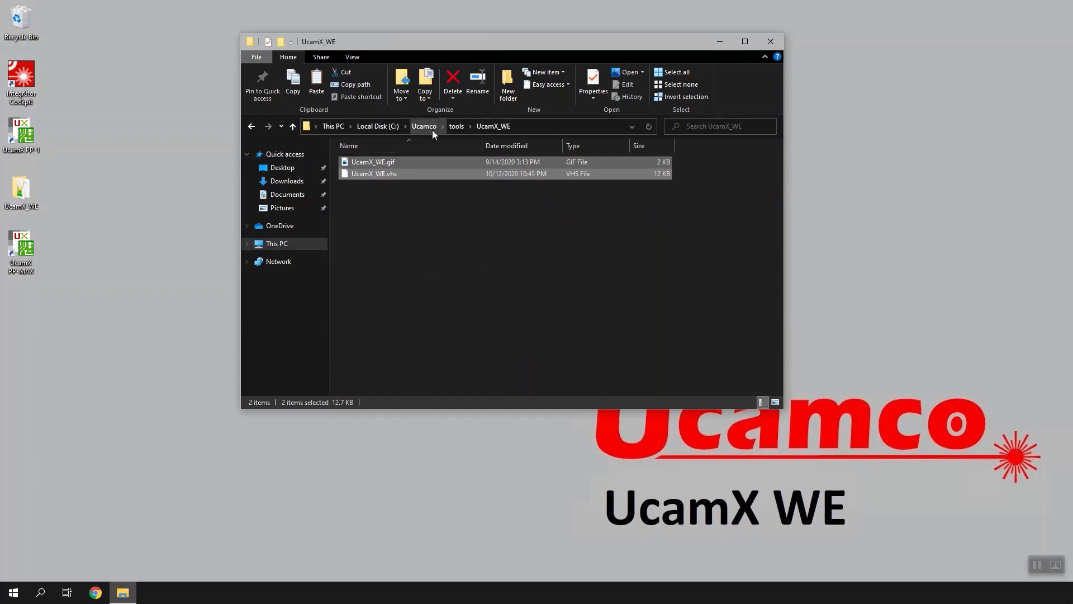
- Open UCAMX_WE_OPTIONS.txt from UcamX_WE.zip in Downloads
click(286, 181)
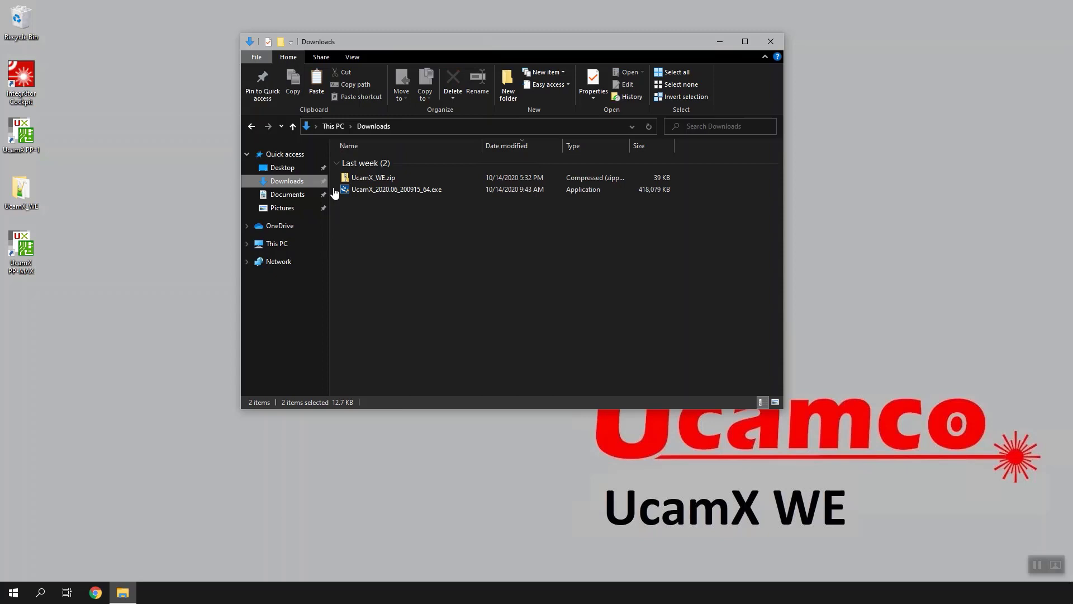
double_click(385, 176)
click(406, 198)
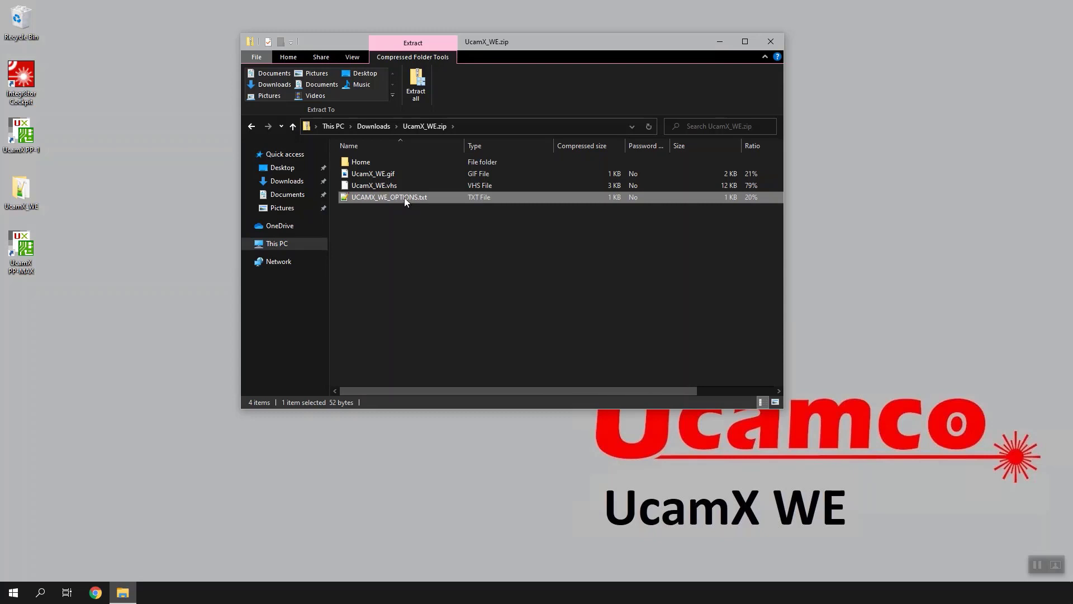
double_click(404, 197)
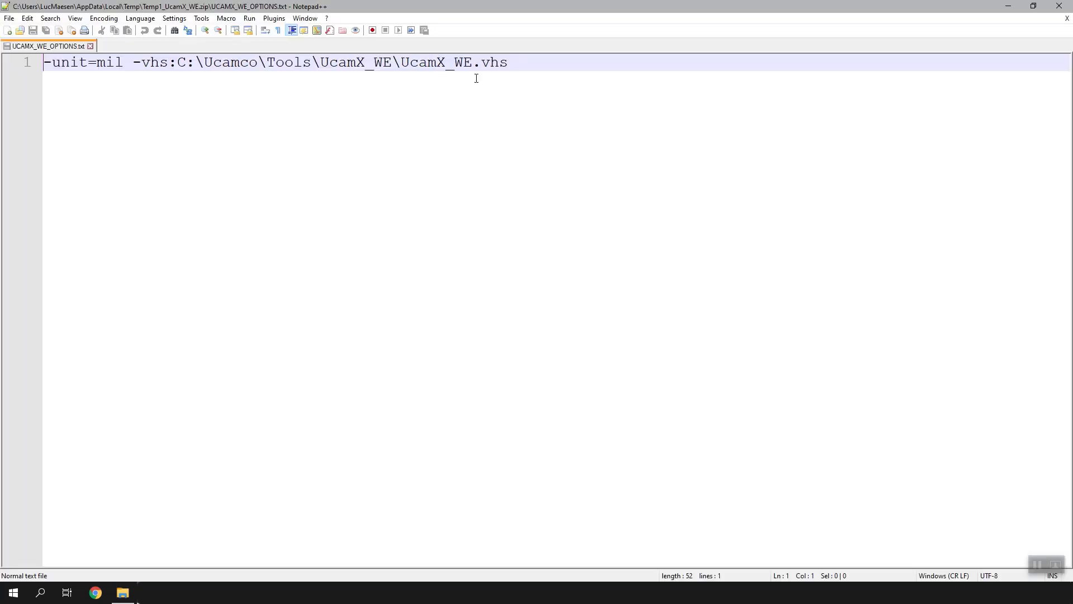
- Arrange the text editor window over the zip folder, wide enough for the full line, and copy the entire -unit=mil -vhs option line
drag(515, 63, 44, 63)
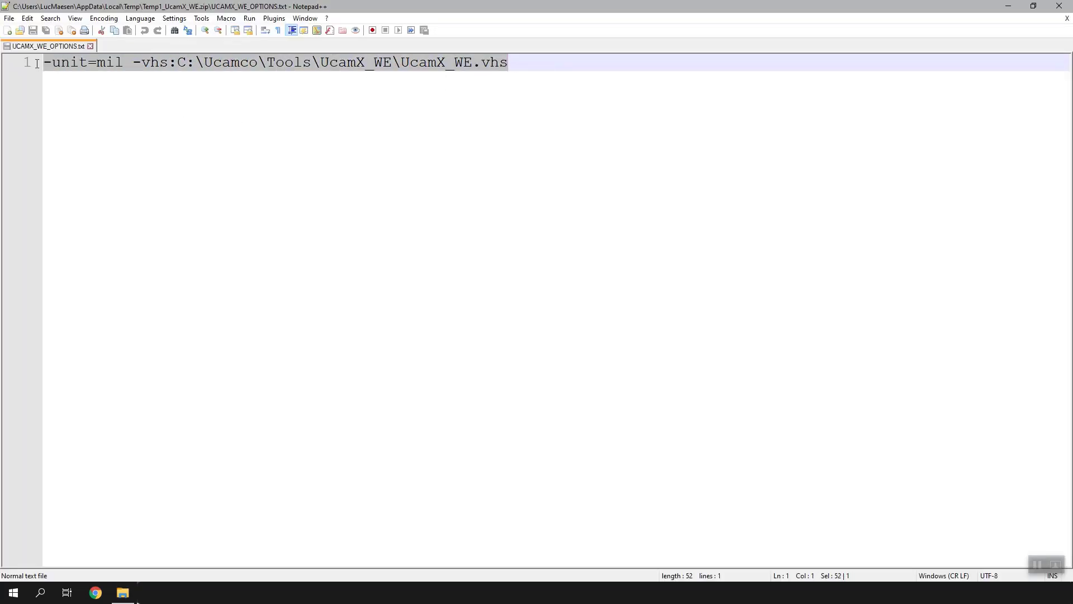
drag(438, 7, 740, 168)
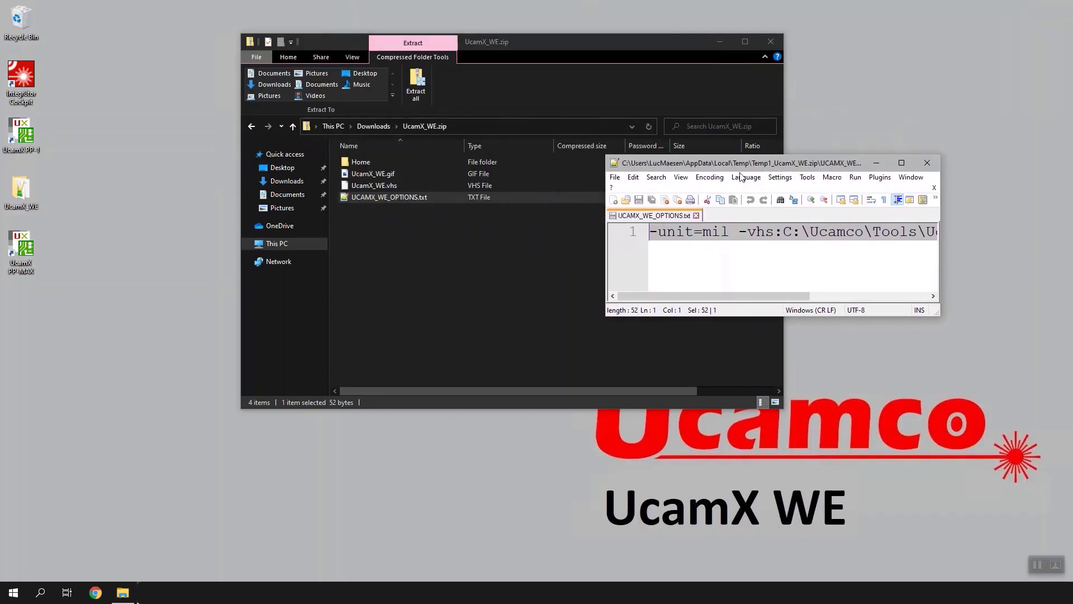
click(415, 196)
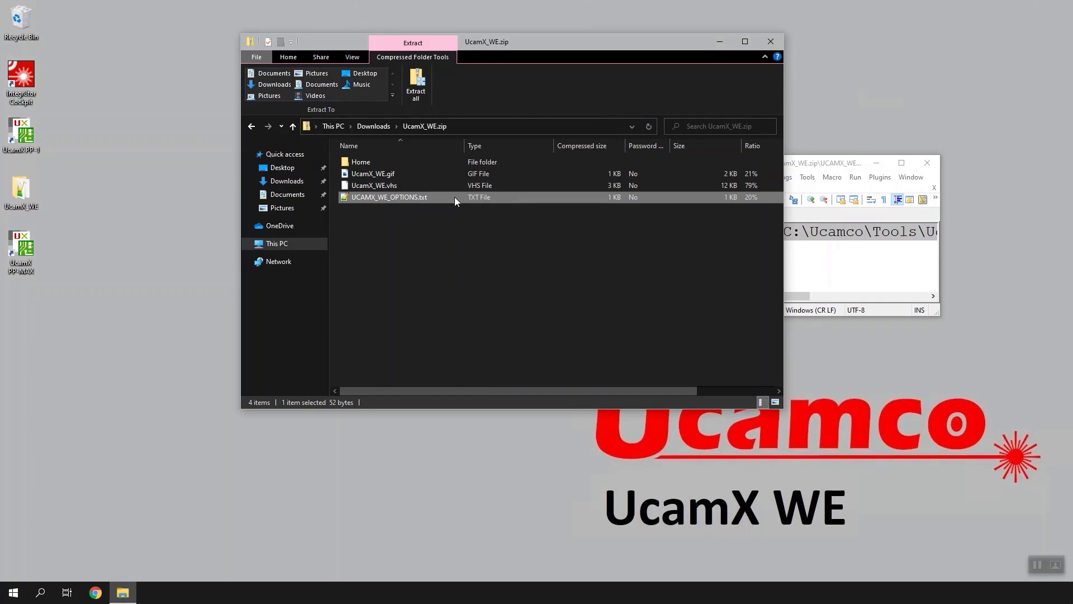
click(833, 168)
drag(764, 172, 537, 161)
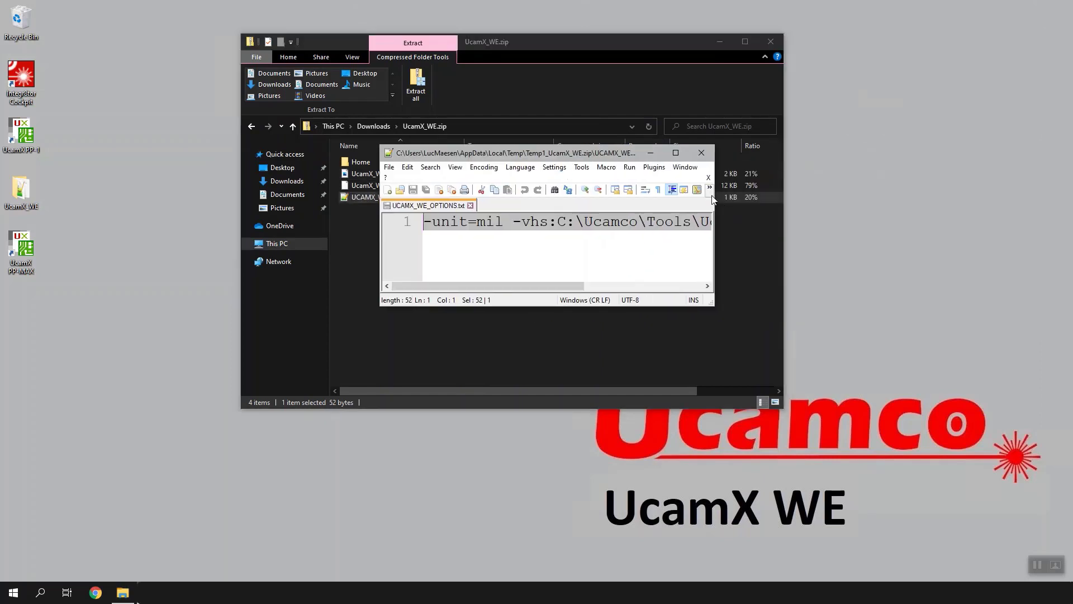
drag(713, 187, 948, 187)
drag(892, 215, 414, 217)
key(ctrl+c)
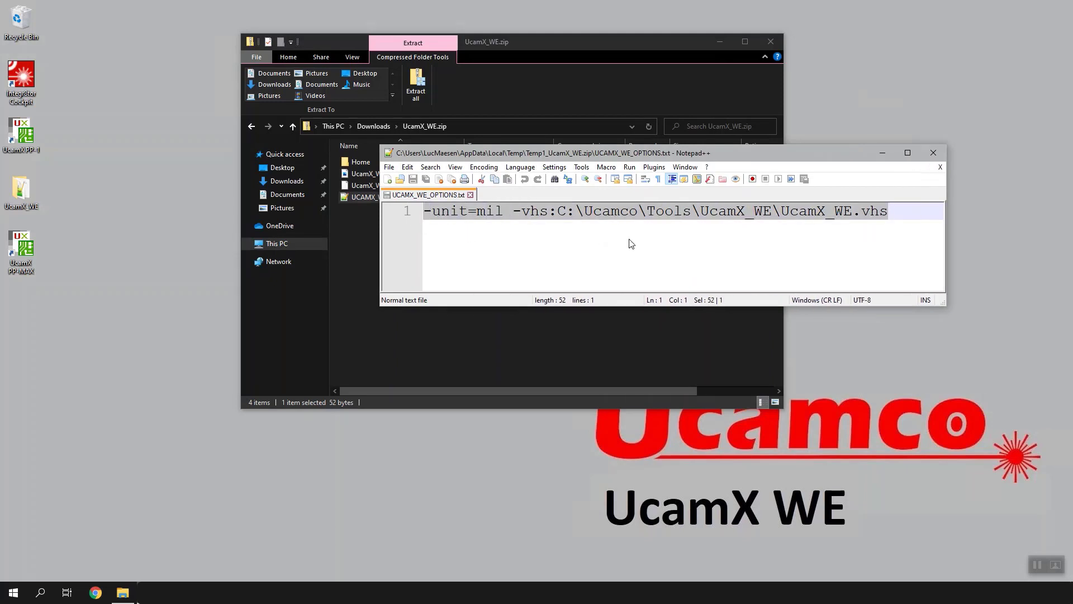
- Open the computer's environment variables through This PC's properties and the advanced system settings
click(289, 246)
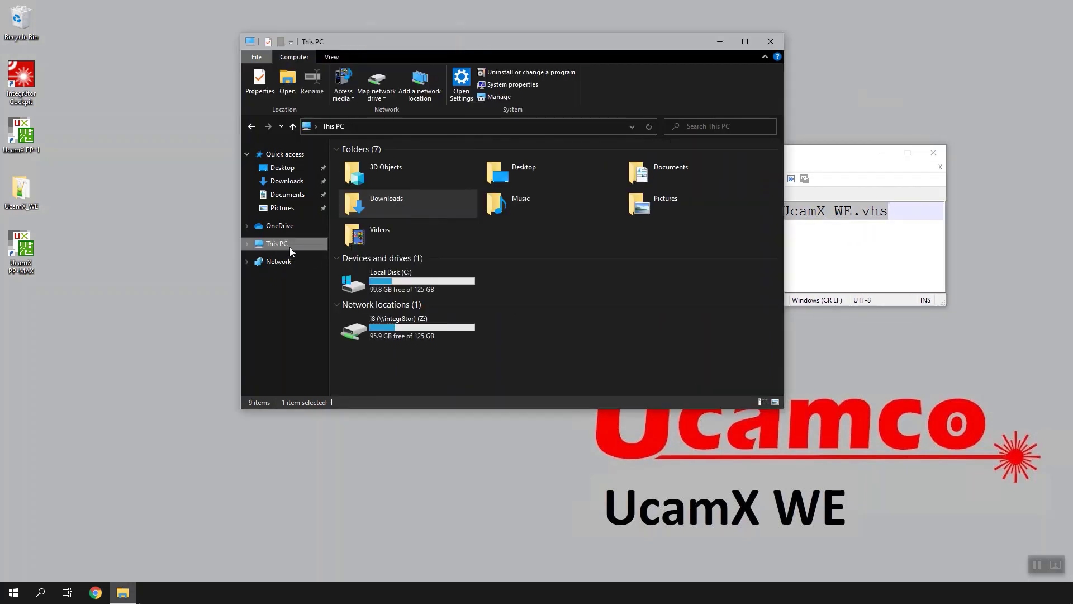
right_click(289, 248)
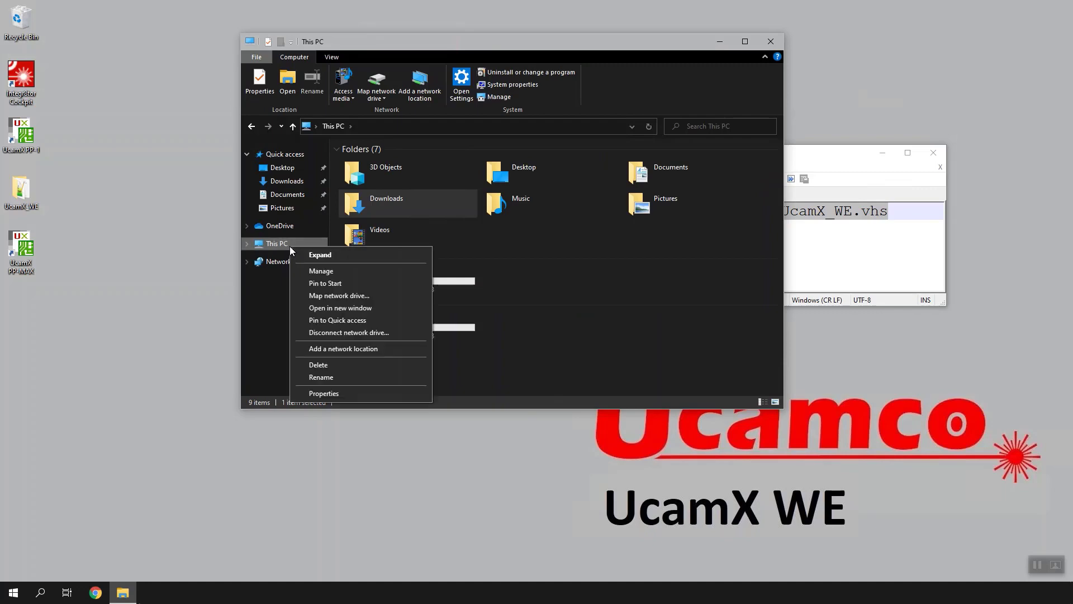
click(342, 391)
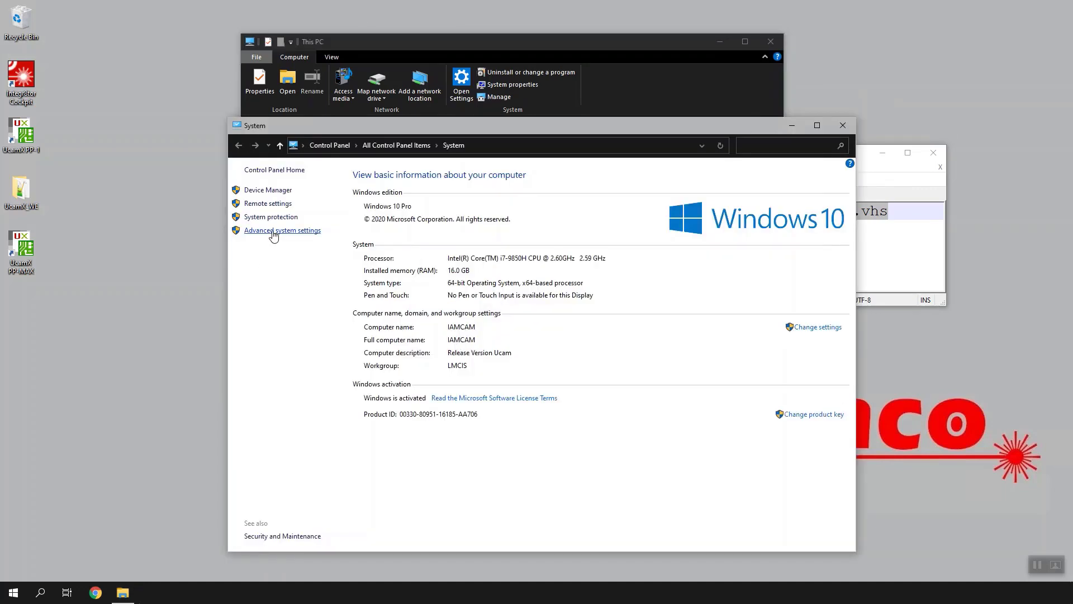
click(271, 234)
click(262, 291)
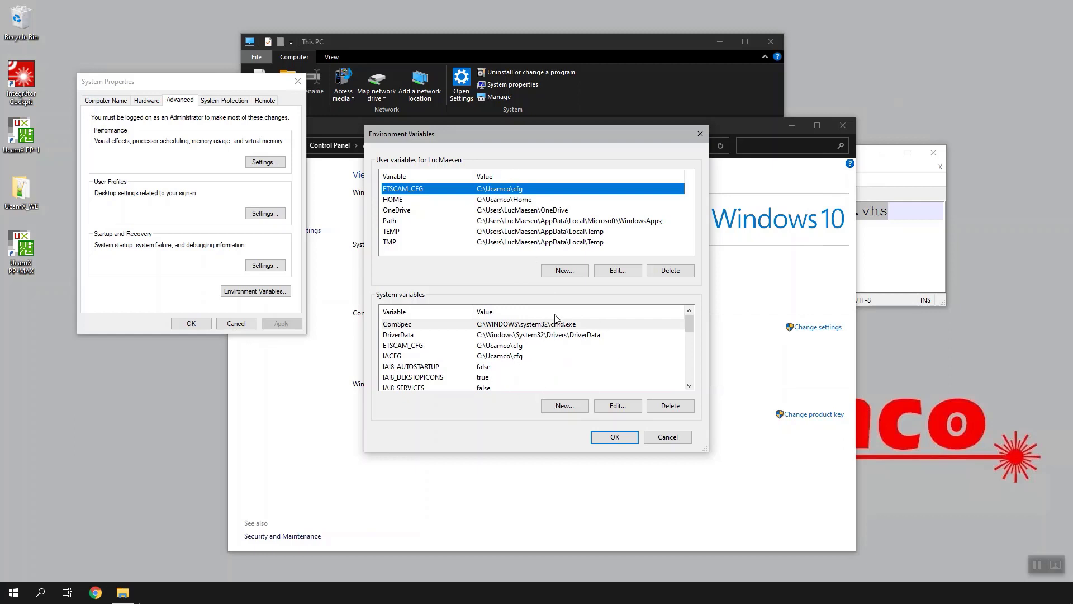
- Create the system variable UCAMX_WE_OPTIONS with the value -unit=mil -vhs:C:\Ucamco\Tools\UcamX_WE\UcamX_WE.vhs and confirm the system settings
click(564, 405)
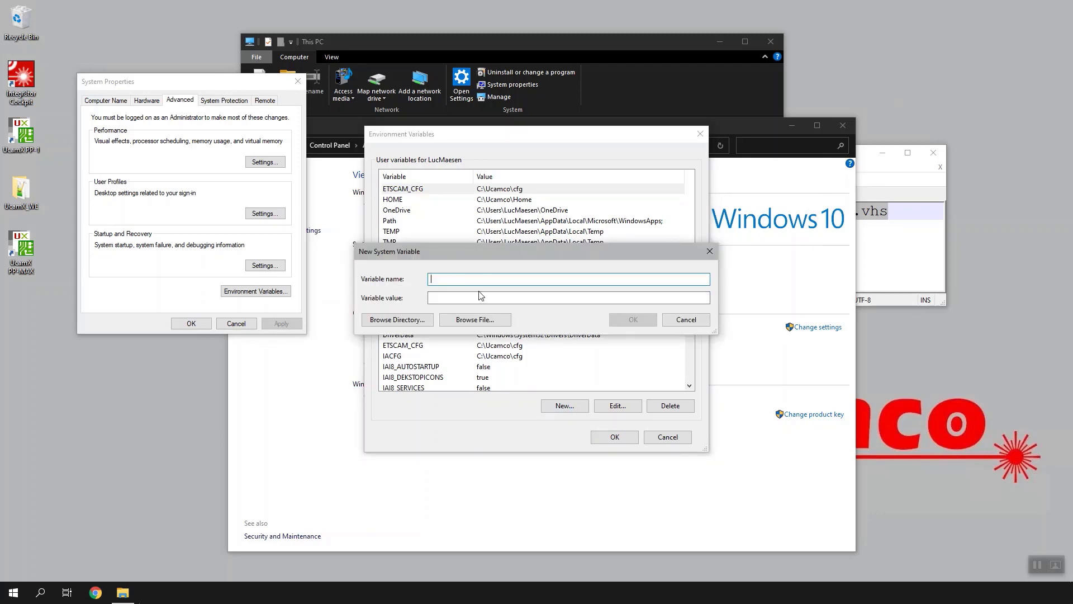
text(UCAMX_WE_OPTIONS)
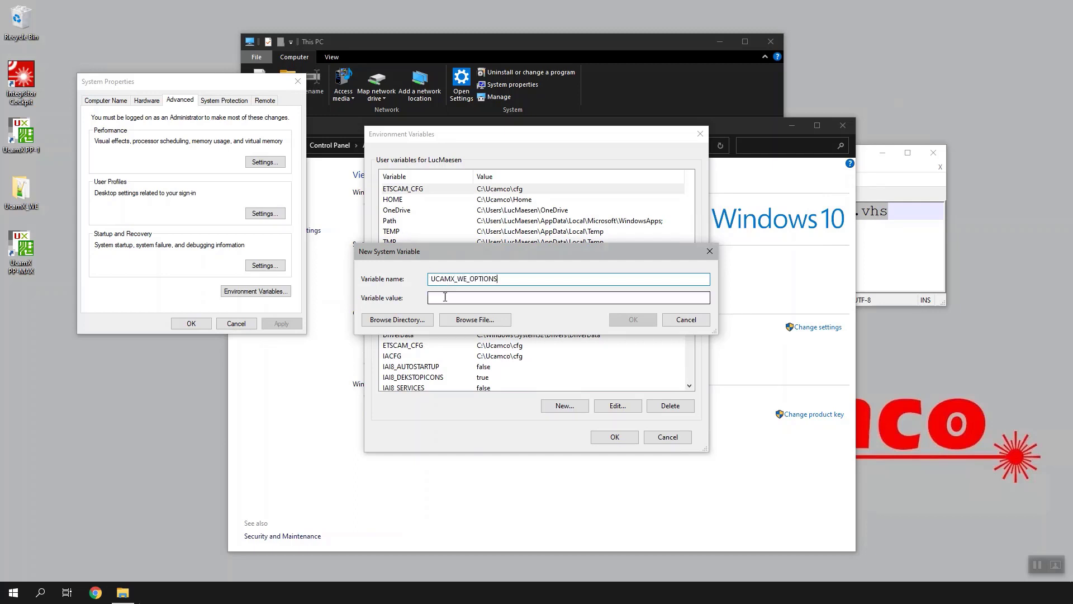
click(445, 297)
key(ctrl+v)
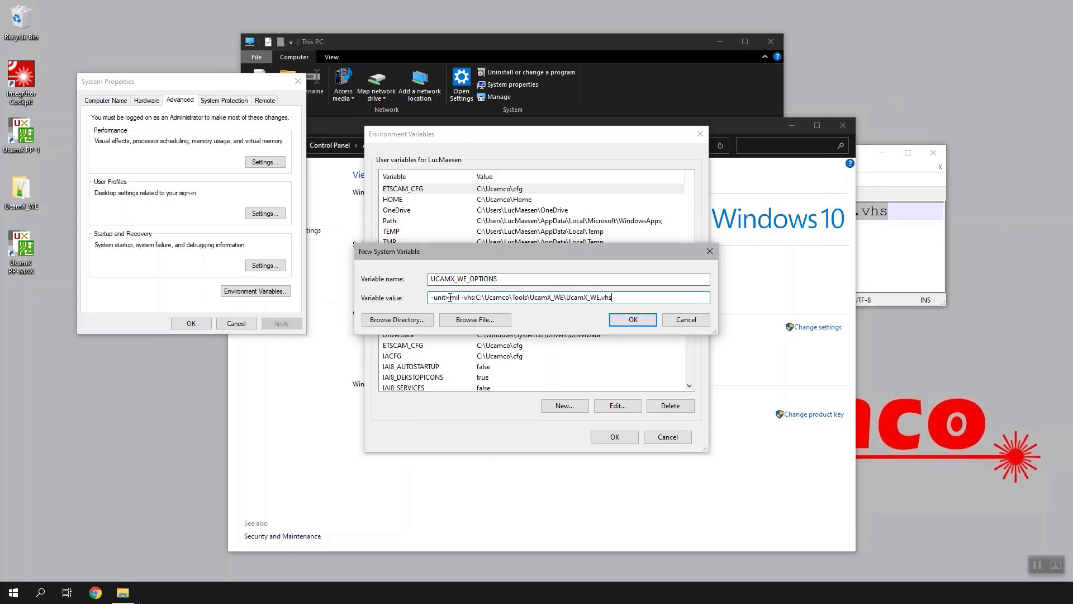
click(629, 320)
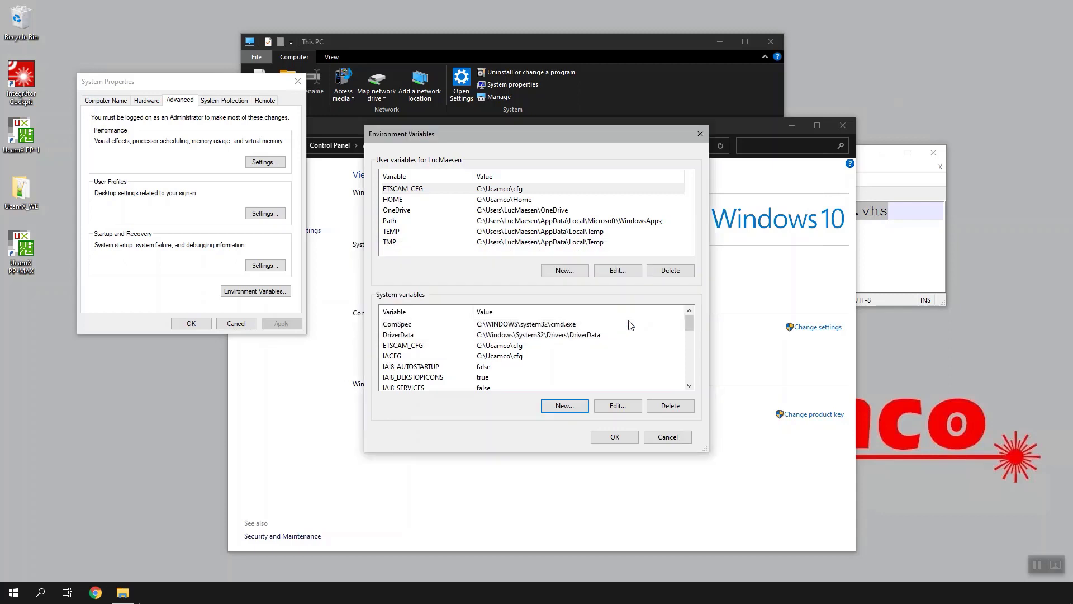
click(615, 437)
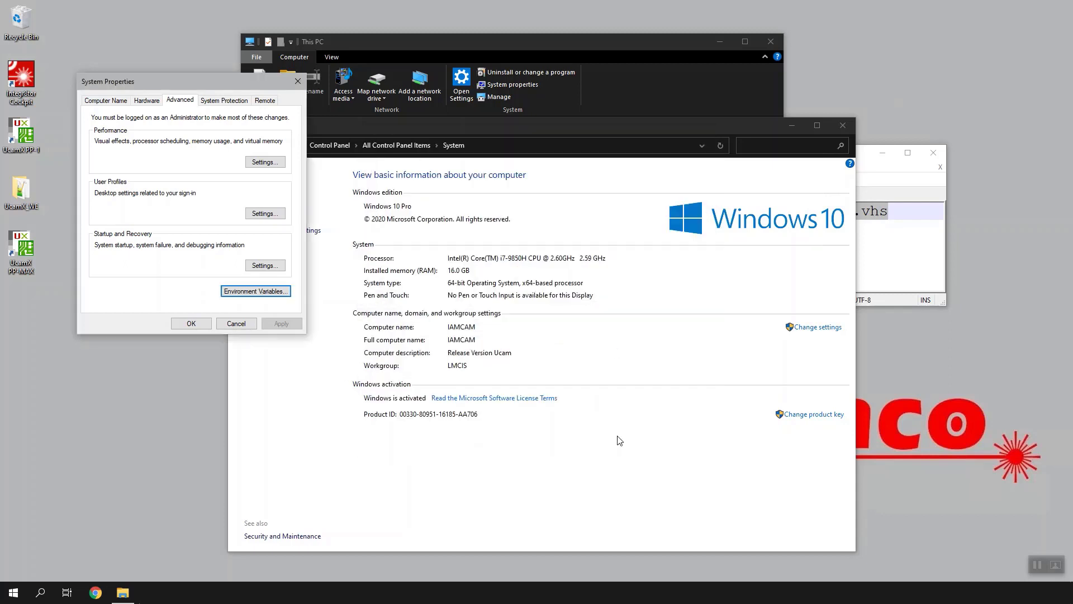
click(207, 323)
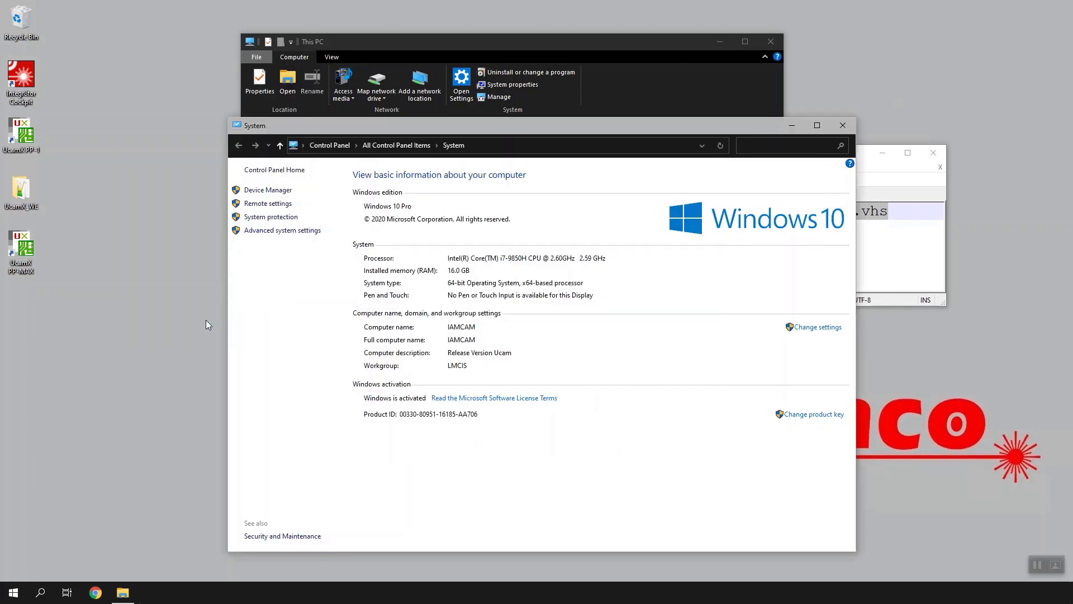
- Close the System window and the text editor without keeping the missing UCAMX_WE_OPTIONS.txt file
click(842, 125)
click(837, 159)
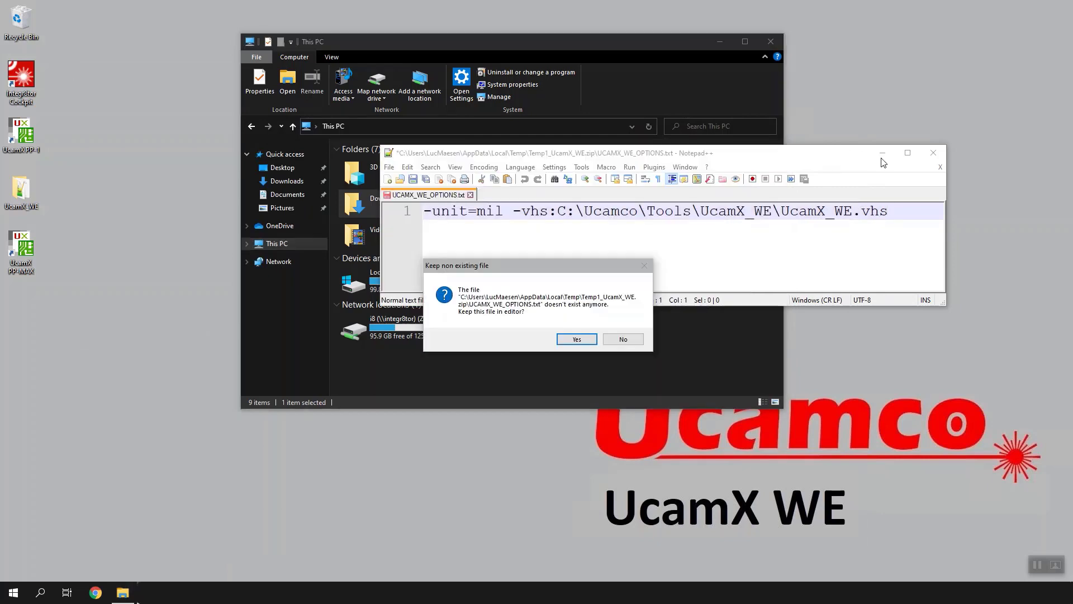
click(612, 341)
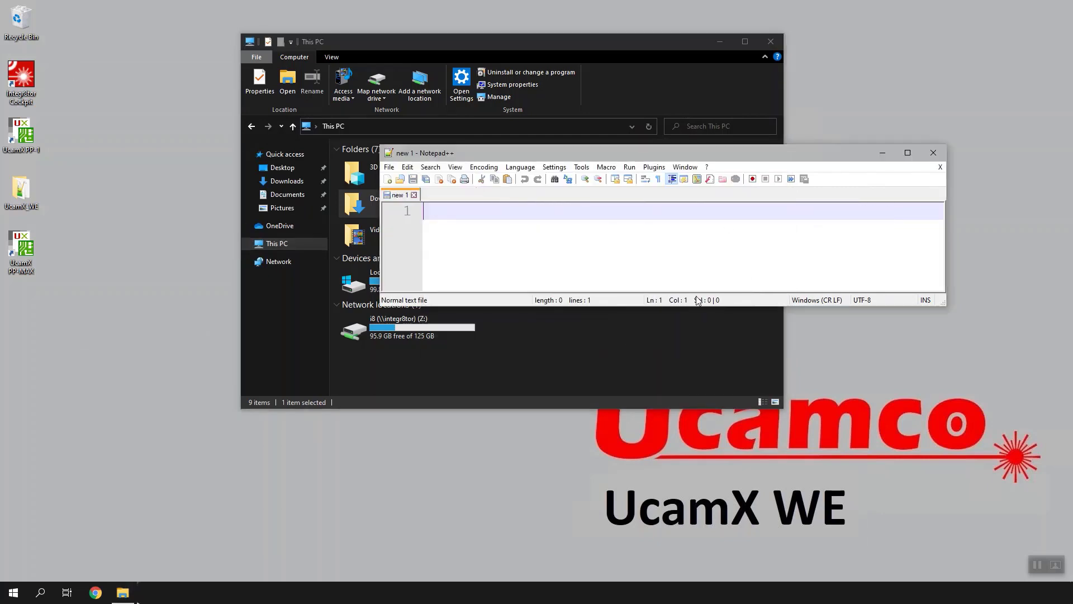
click(933, 153)
- Open ucam.db from C:\Ucamco\Home in Notepad++ and place the editor window clear of the file list
click(434, 279)
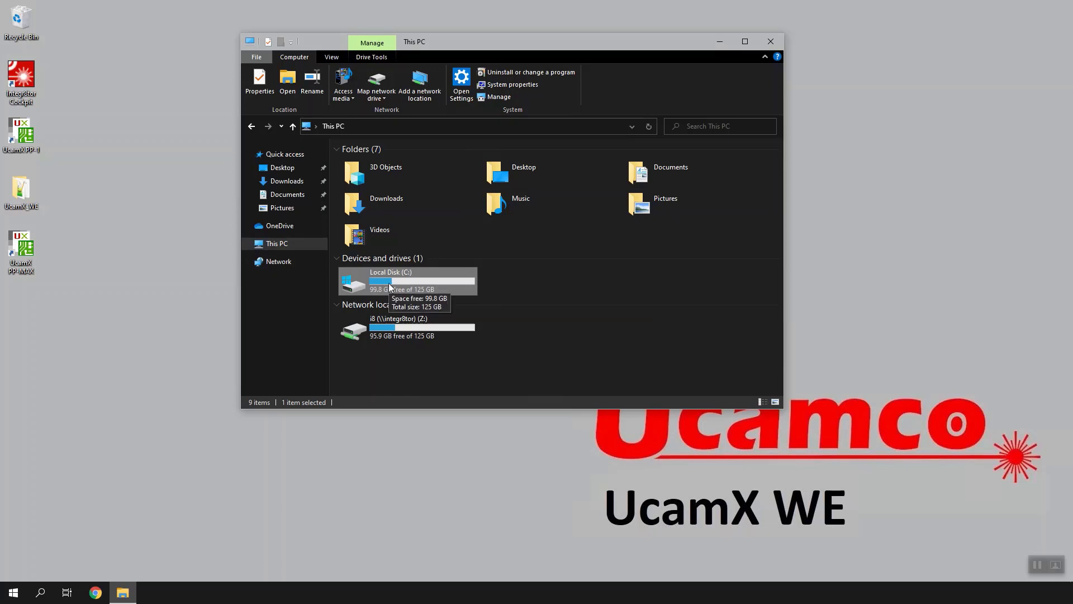
drag(466, 47, 435, 46)
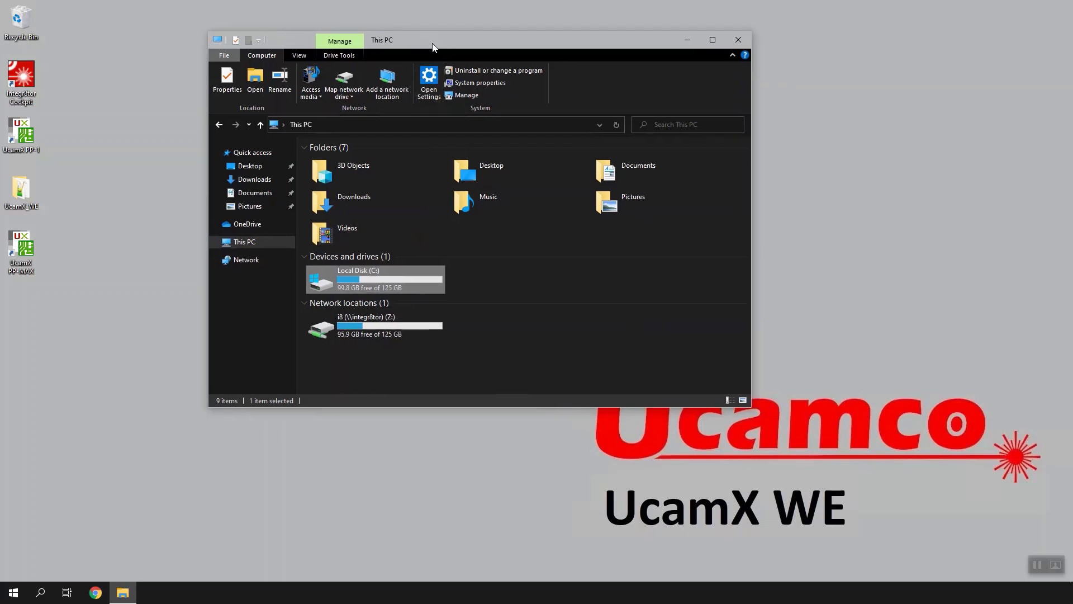
double_click(394, 276)
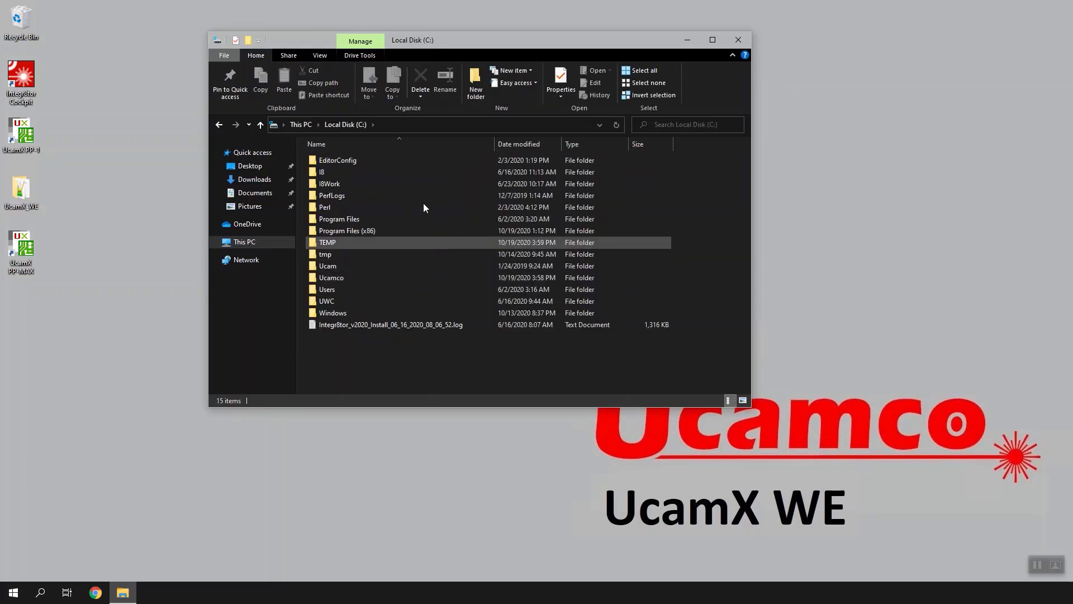
double_click(365, 278)
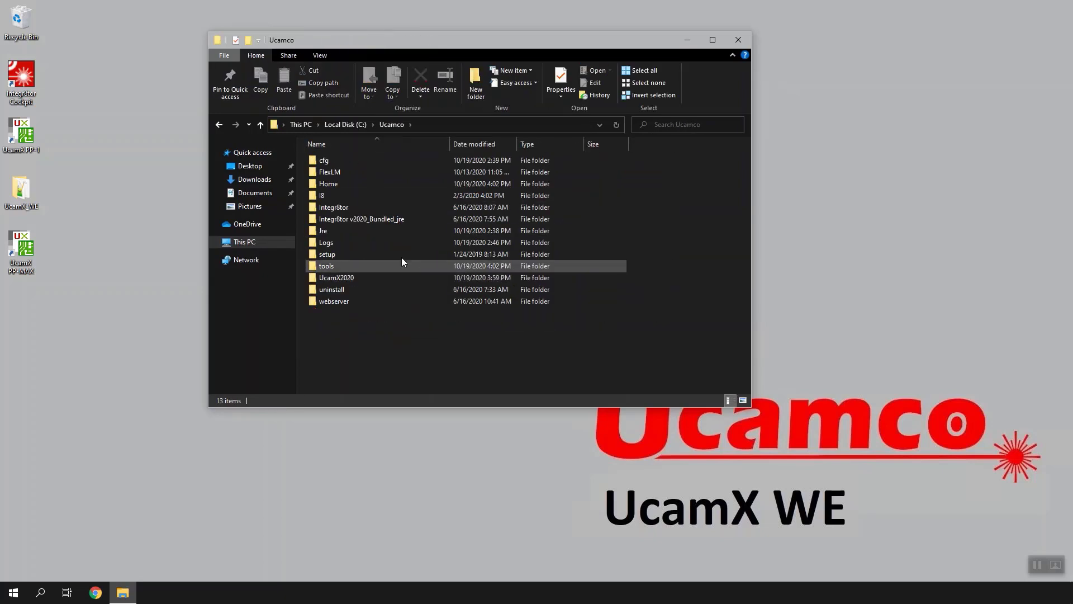
double_click(375, 188)
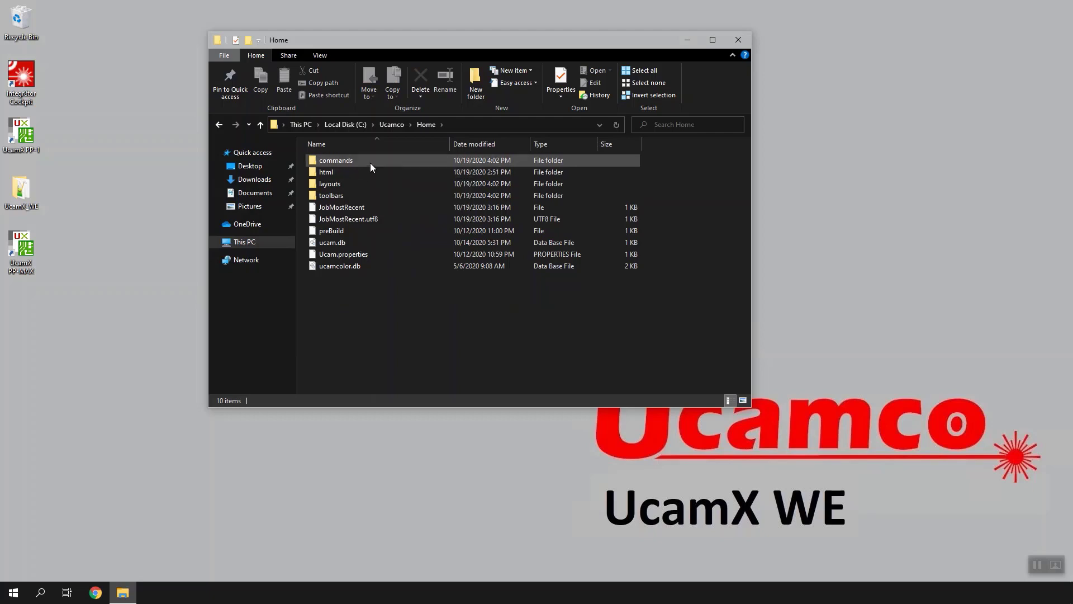
click(355, 246)
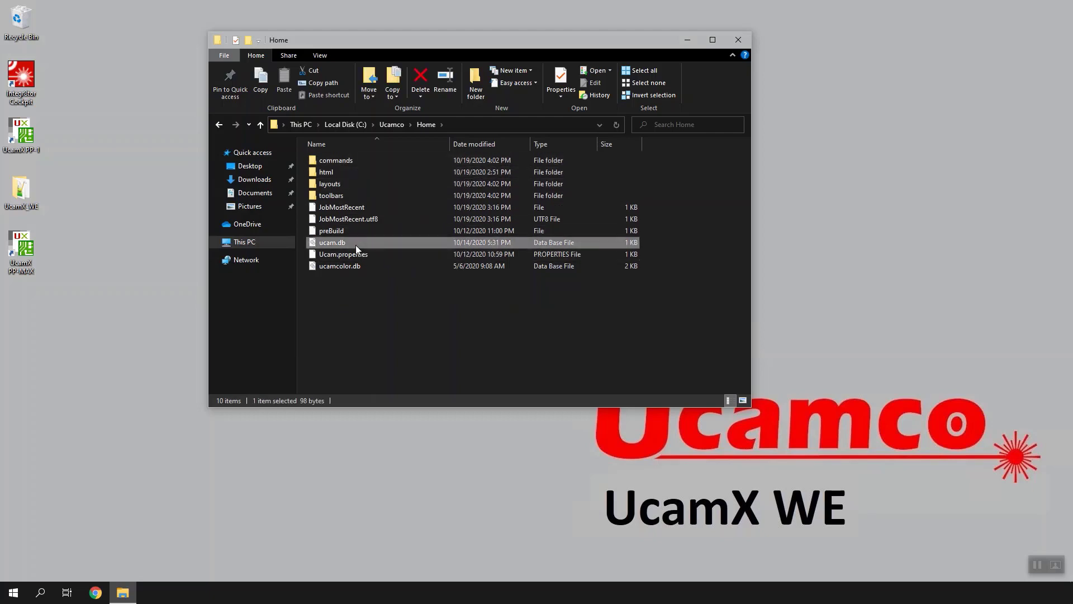
right_click(357, 243)
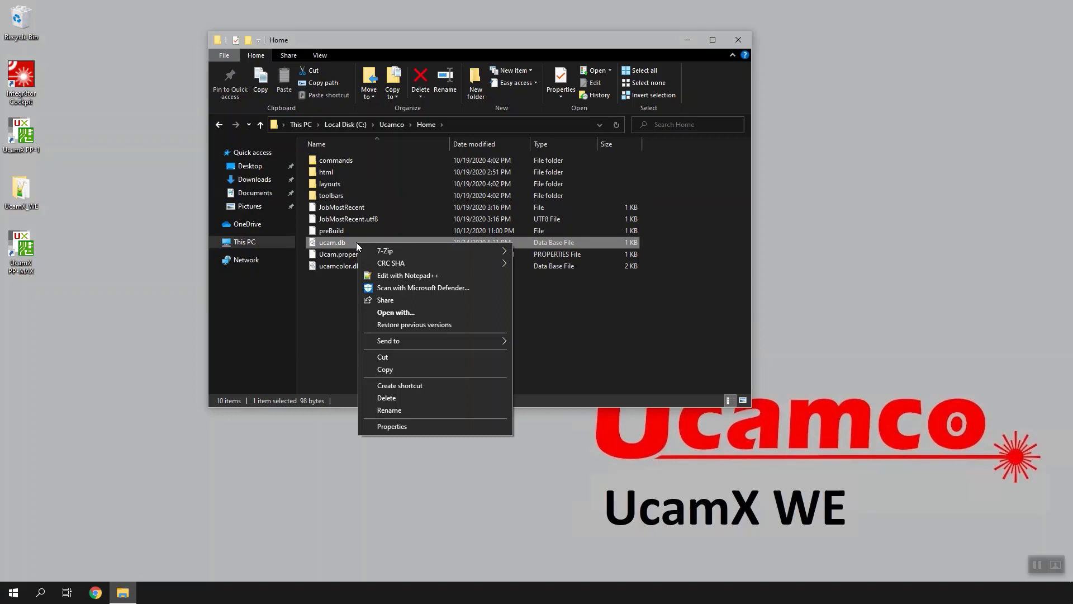
click(411, 277)
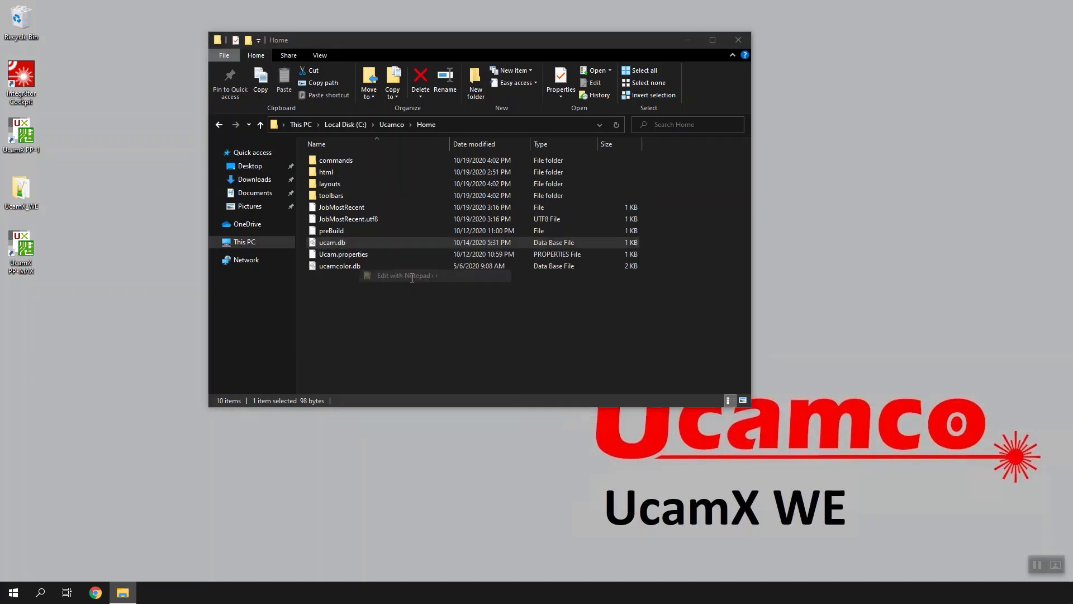
drag(529, 152, 512, 150)
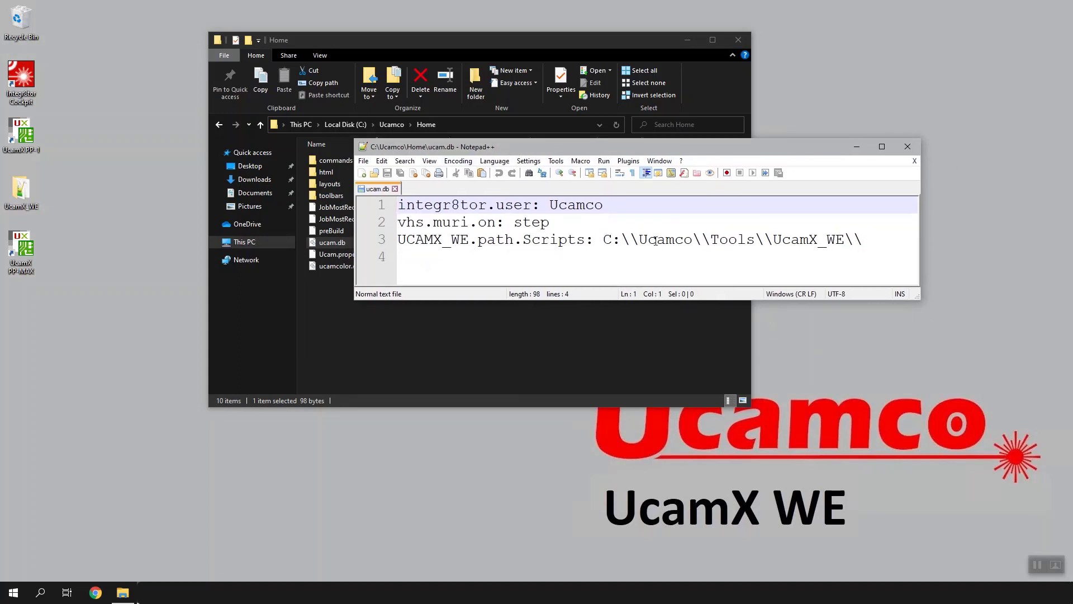
- Add the line "integr8tor.host: Integr8tor" above the integr8tor.user line in ucam.db
key(Return)
key(Up)
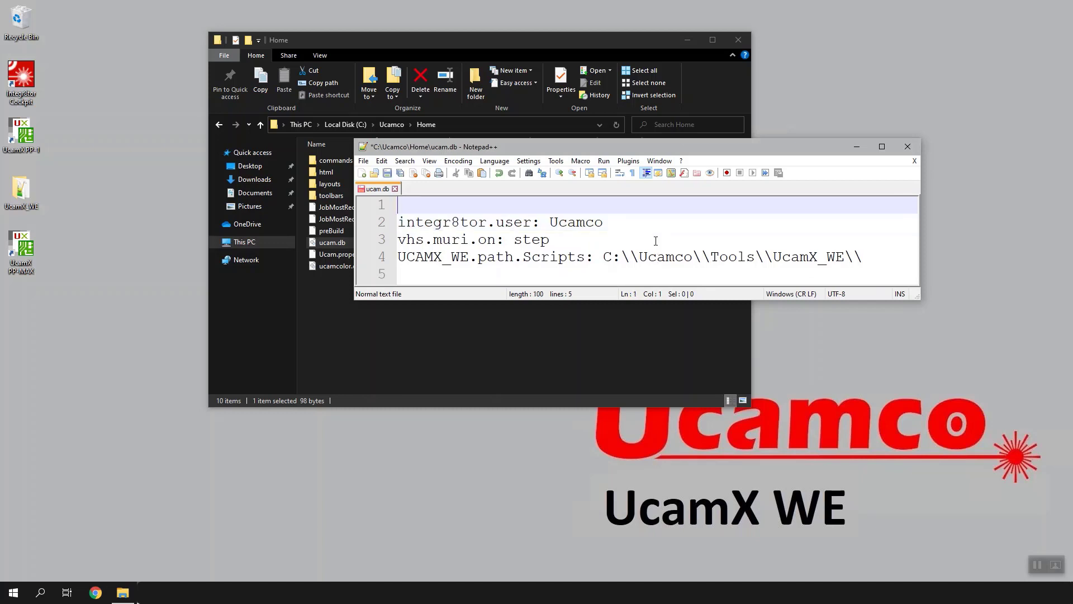
text(integr8rtor)
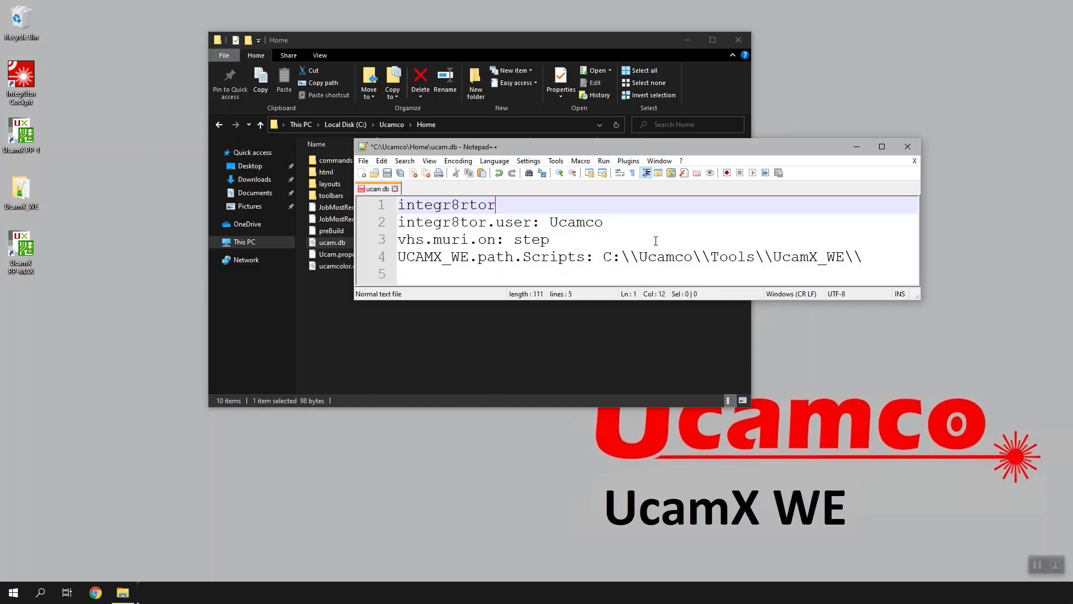
key(BackSpace)
key(BackSpace)
key(BackSpace)
text(tor.host: Ine)
key(BackSpace)
text(tegr8tor)
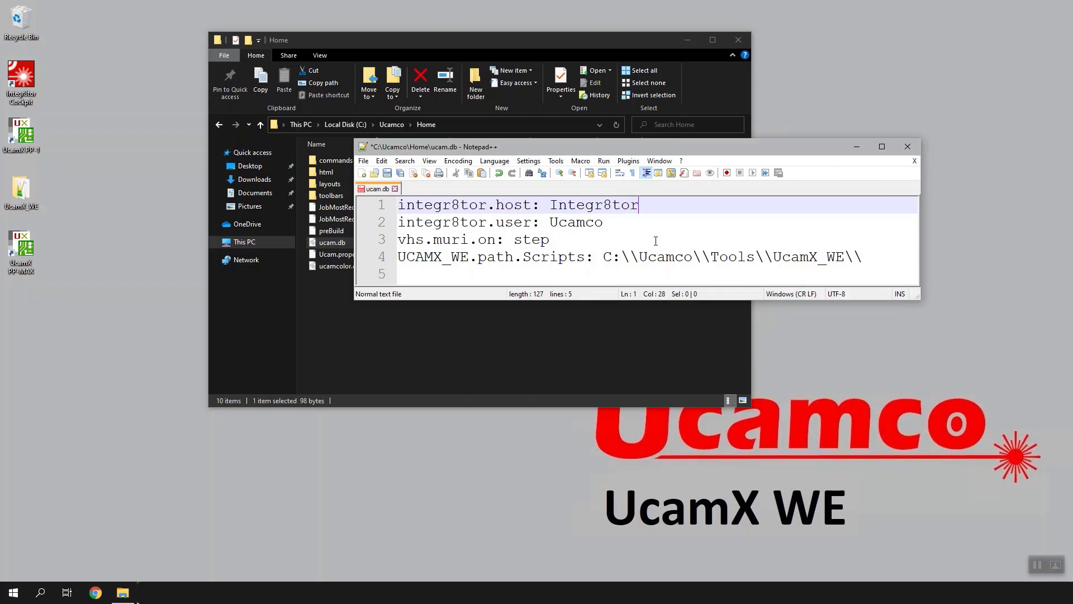
- Highlight the host name value on the integr8tor.host line for inspection
key(shift+Left)
key(shift+Left)
key(shift+Left)
key(shift+Left)
key(shift+Left)
key(shift+Left)
key(shift+Left)
key(shift+Left)
key(shift+Left)
key(shift+Left)
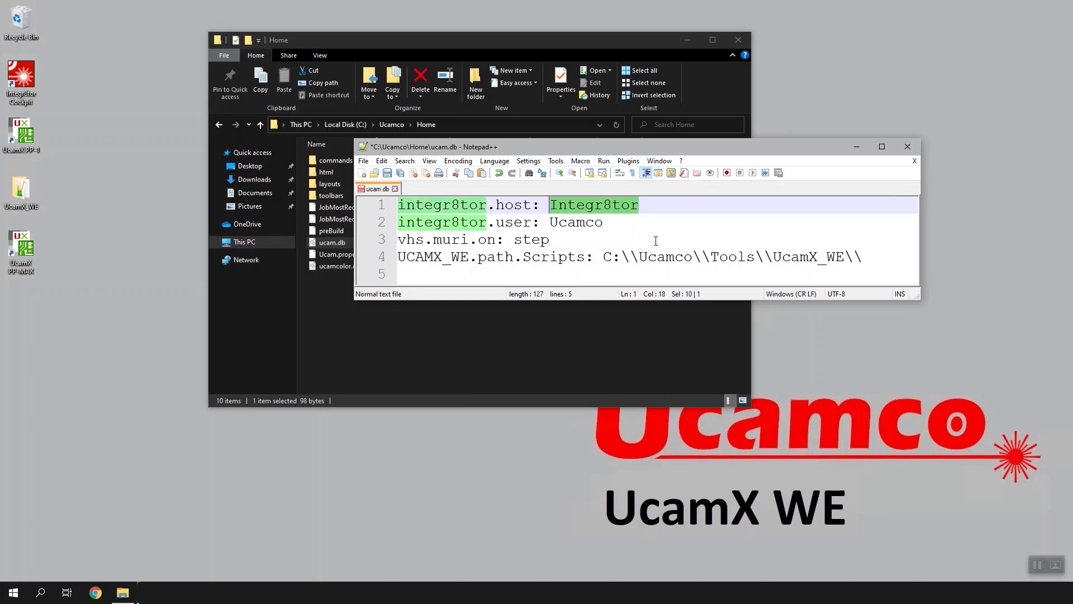
key(Right)
key(shift+Left)
key(shift+Left)
key(shift+Left)
key(shift+Left)
key(shift+Left)
key(shift+Left)
key(shift+Left)
key(shift+Left)
key(shift+Left)
key(shift+Left)
drag(640, 205, 550, 206)
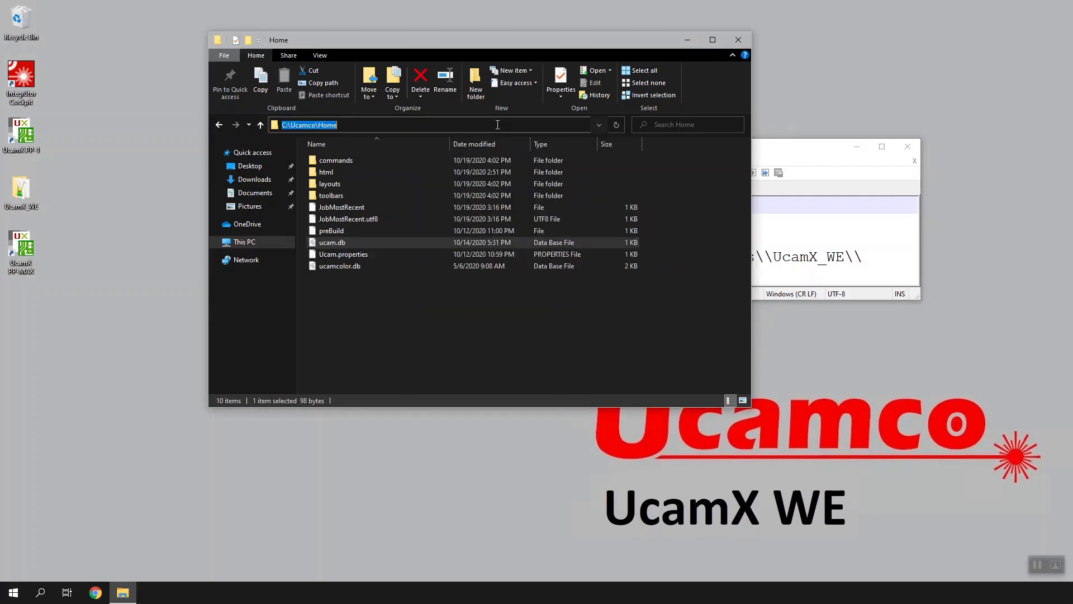
- Browse to \\INTEGR8TOR in File Explorer to check the server name against the integr8tor.host value in ucam.db
click(498, 125)
text(\\integr8ror)
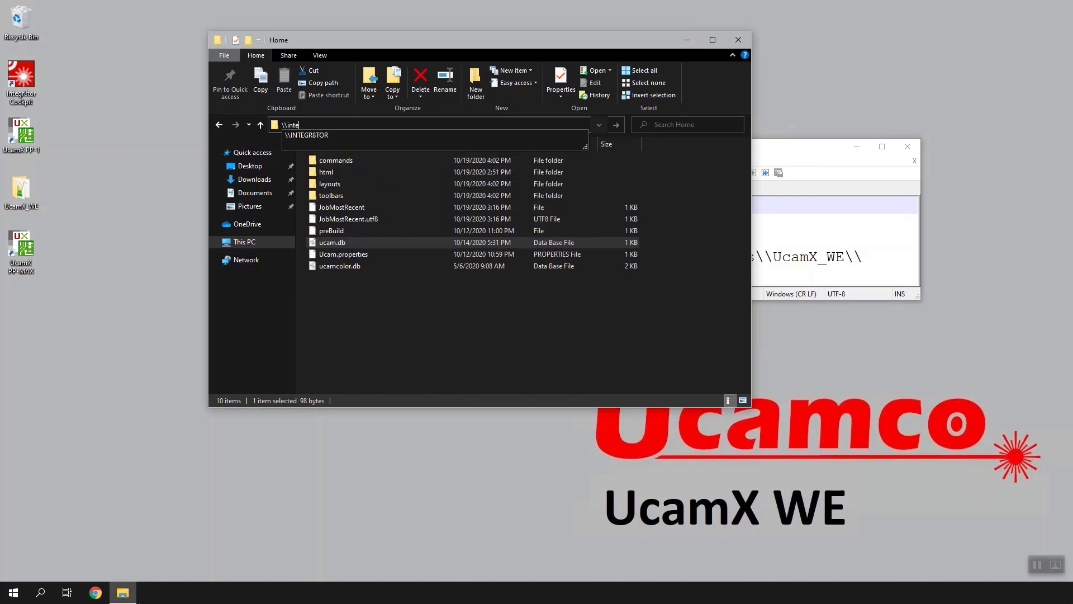
key(BackSpace)
key(BackSpace)
key(Down)
key(Return)
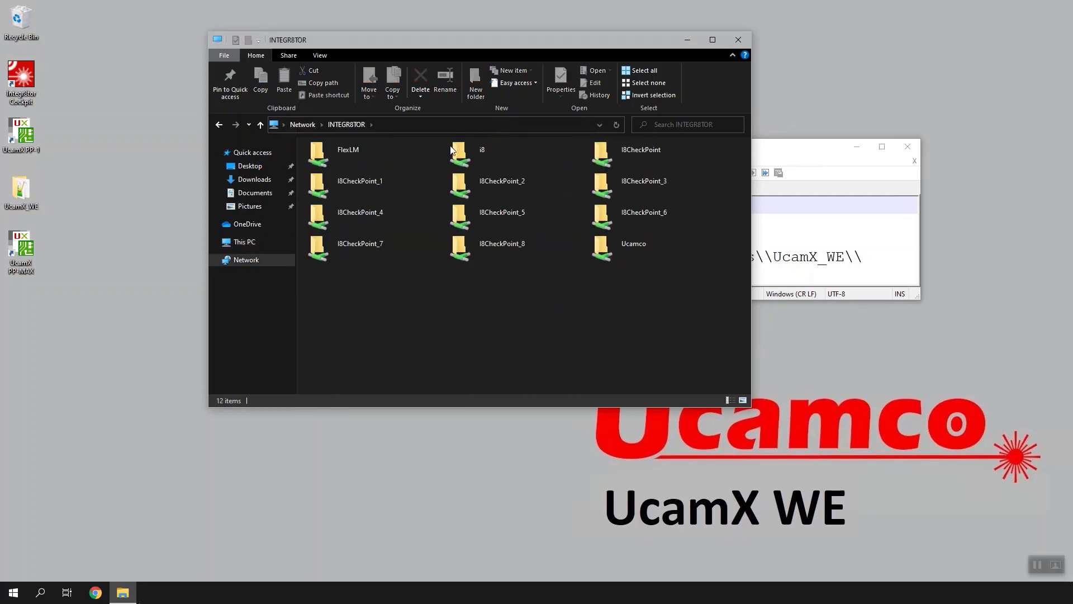
click(819, 152)
drag(699, 202, 550, 204)
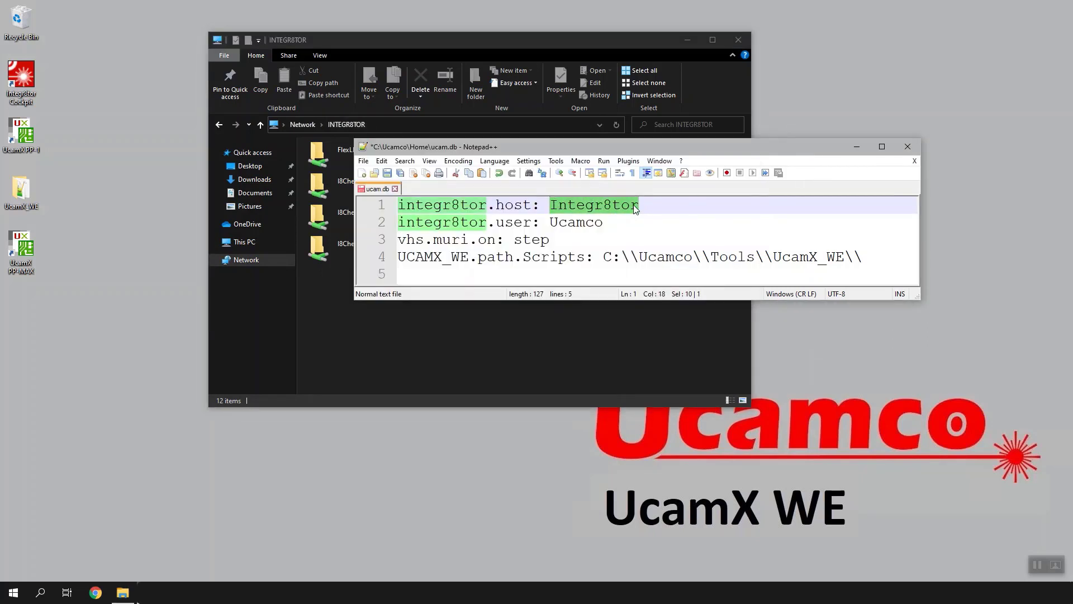
- Replace the integr8tor.user value in ucam.db with the operator's Cockpit user name
click(595, 225)
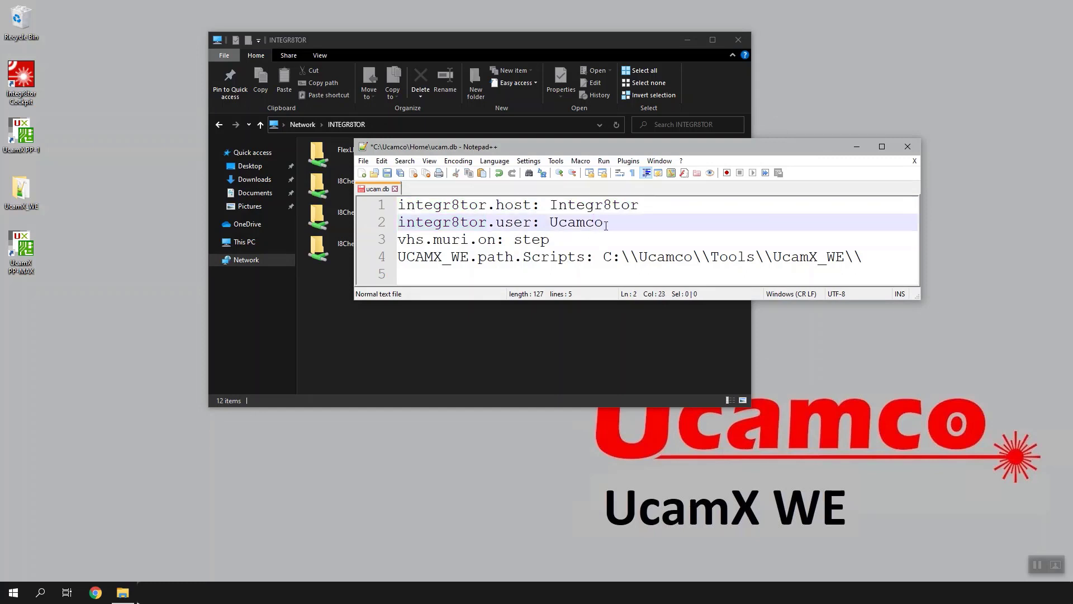
drag(602, 223, 551, 222)
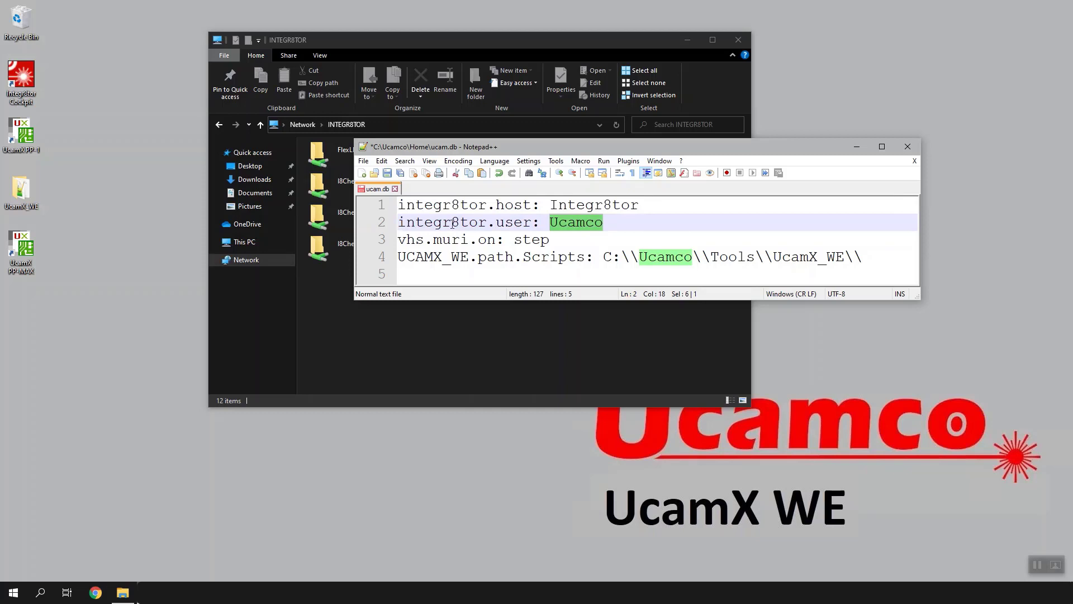
click(617, 227)
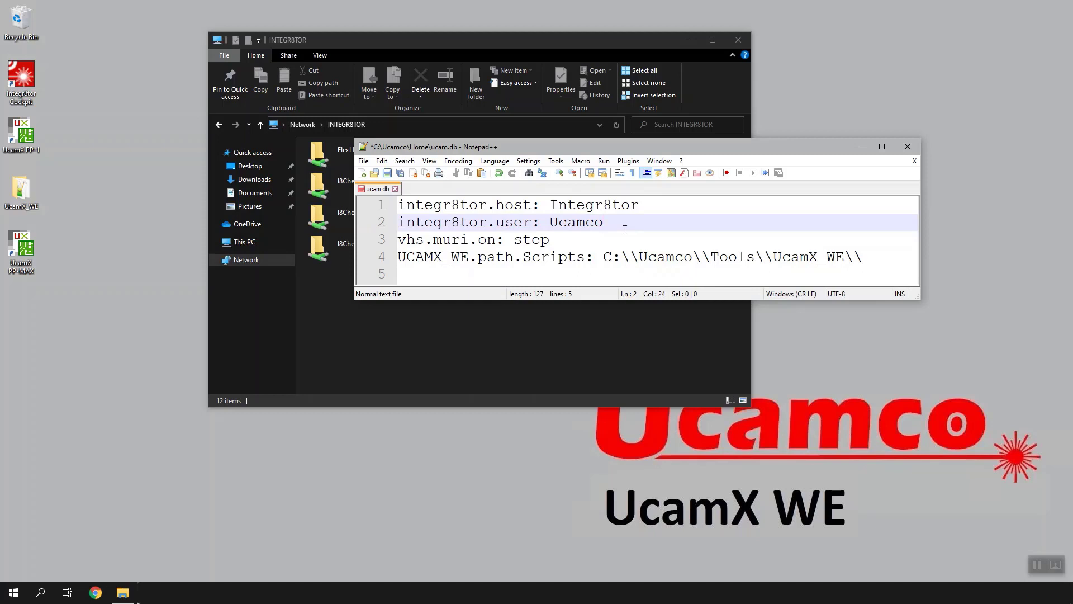
key(shift+Left)
key(shift+Left)
key(shift+Left)
key(shift+Left)
key(shift+Left)
key(shift+Left)
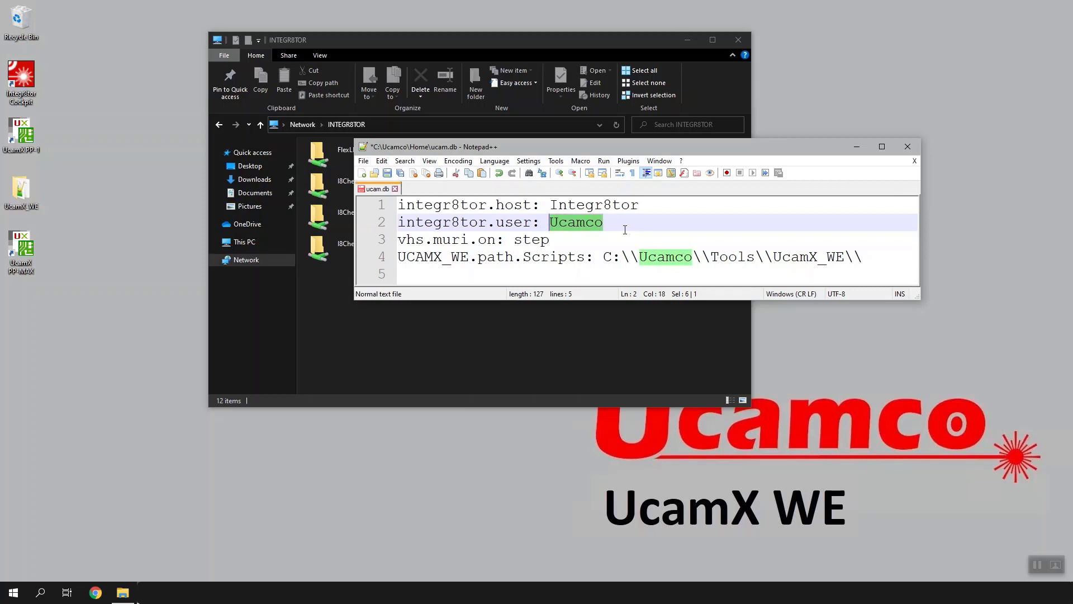
text(Luc)
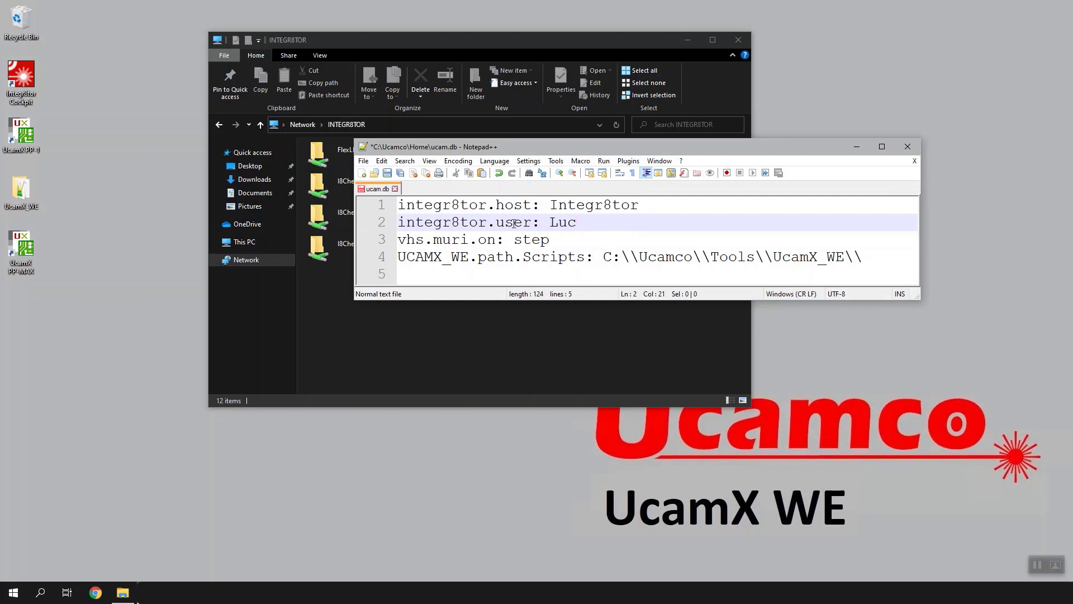
- Save ucam.db, then close the text editor and the File Explorer window
click(388, 174)
click(907, 147)
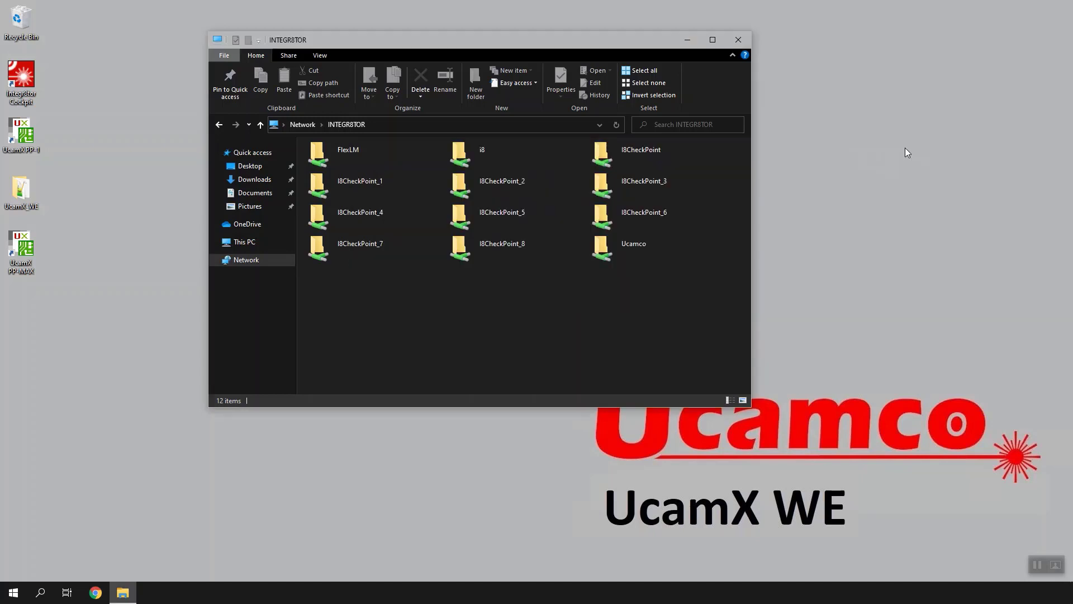
click(738, 40)
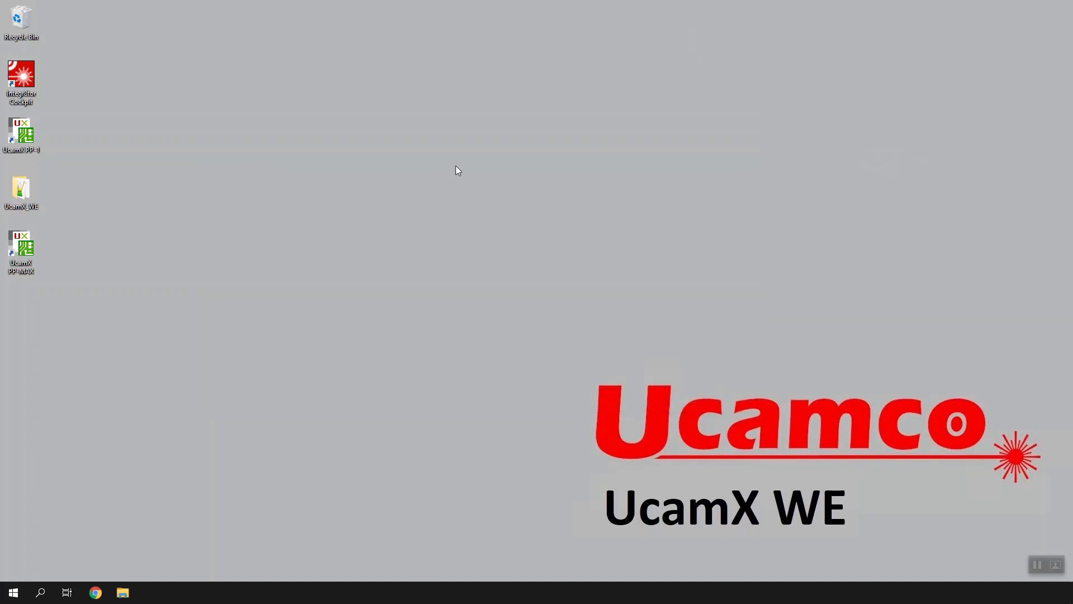
- Launch Integr8tor Cockpit and check the user name on its login screen
double_click(21, 81)
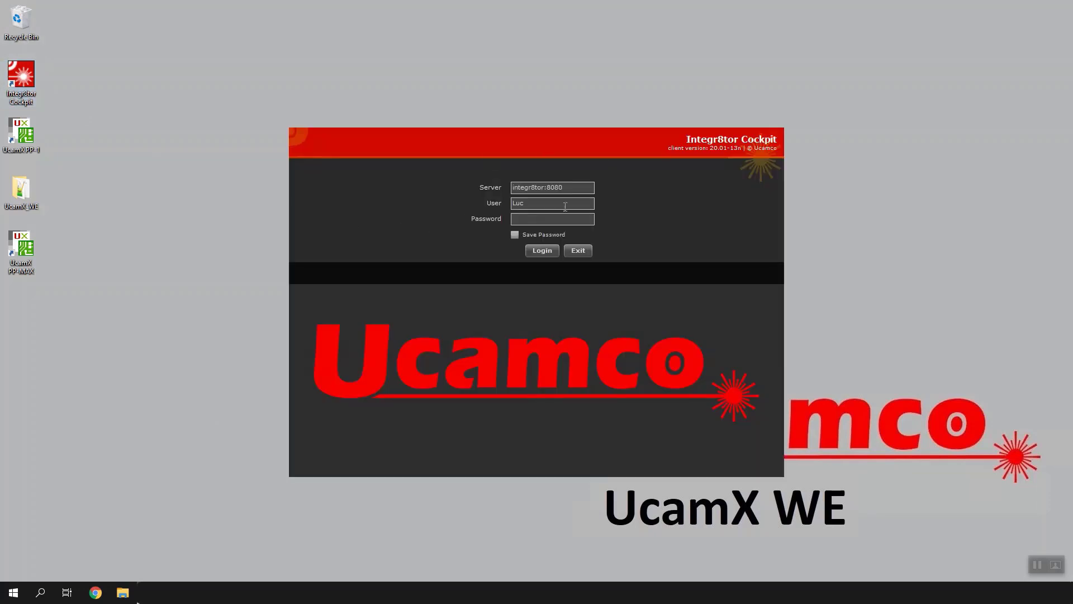
click(536, 205)
click(189, 191)
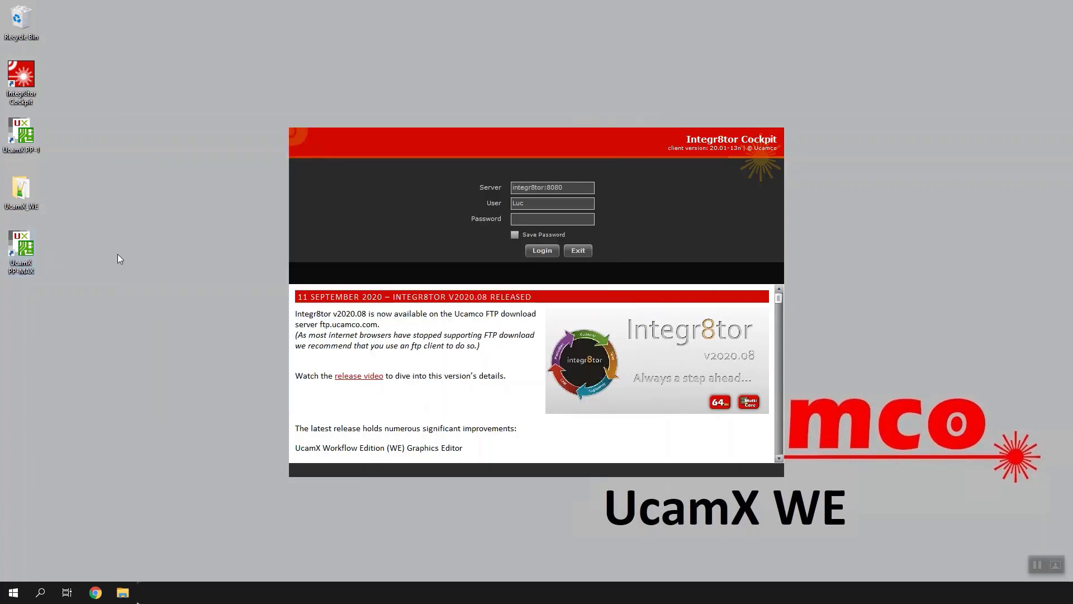
key(alt+Tab)
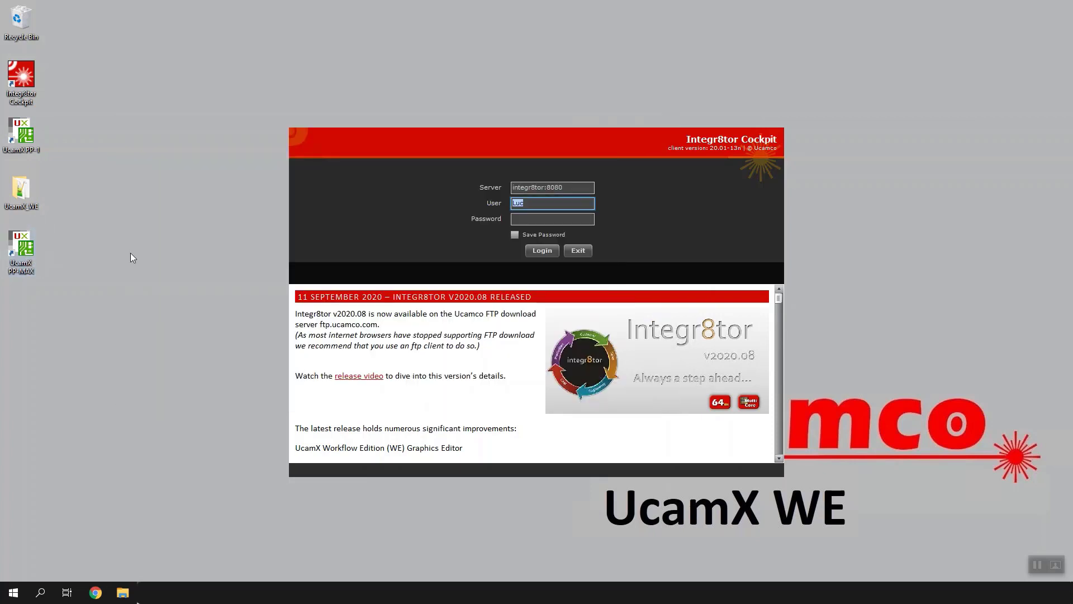
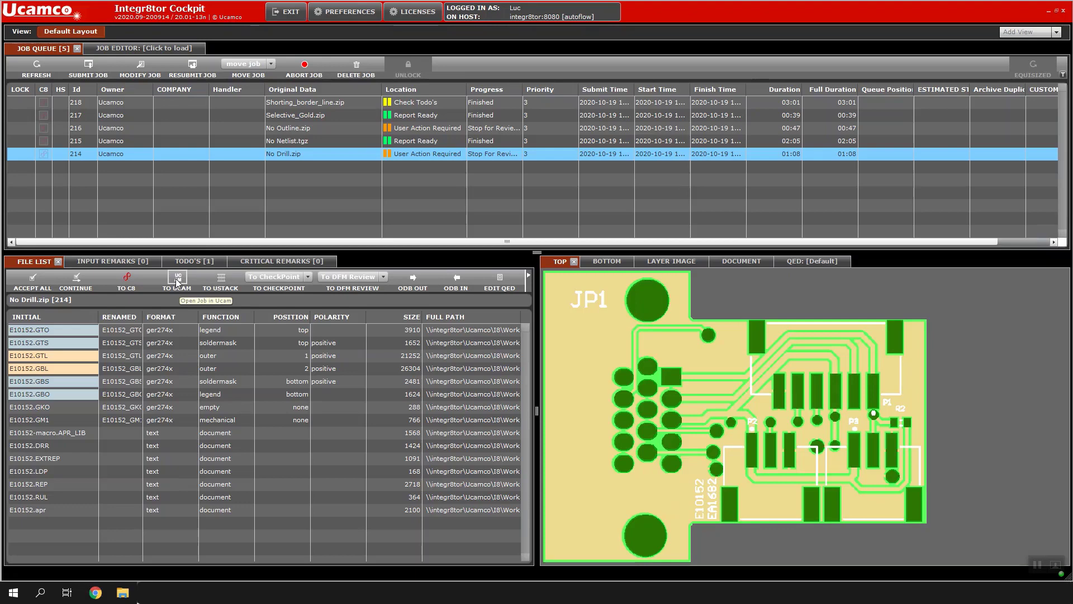
- Send the No Drill.zip job to Ucam and review its lock, handler and to-do remarks in Integr8tor Cockpit
click(177, 281)
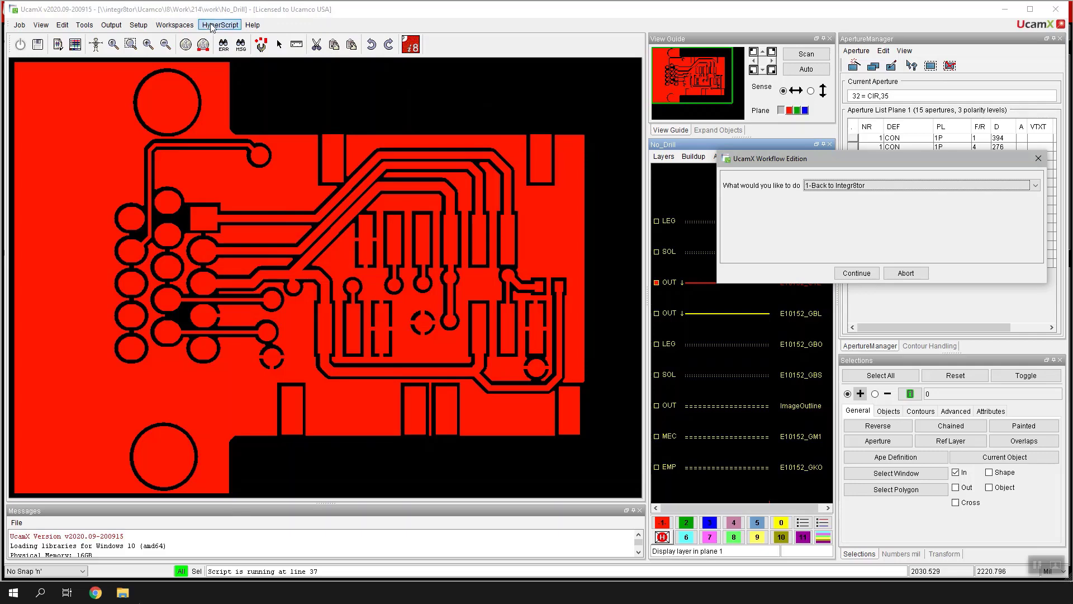
click(138, 602)
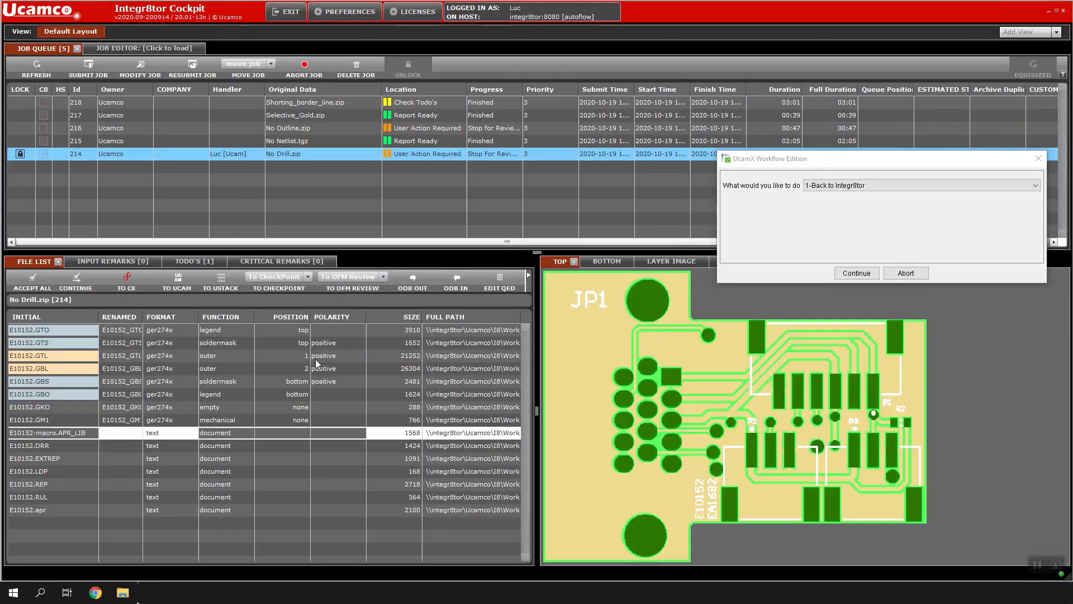
click(294, 155)
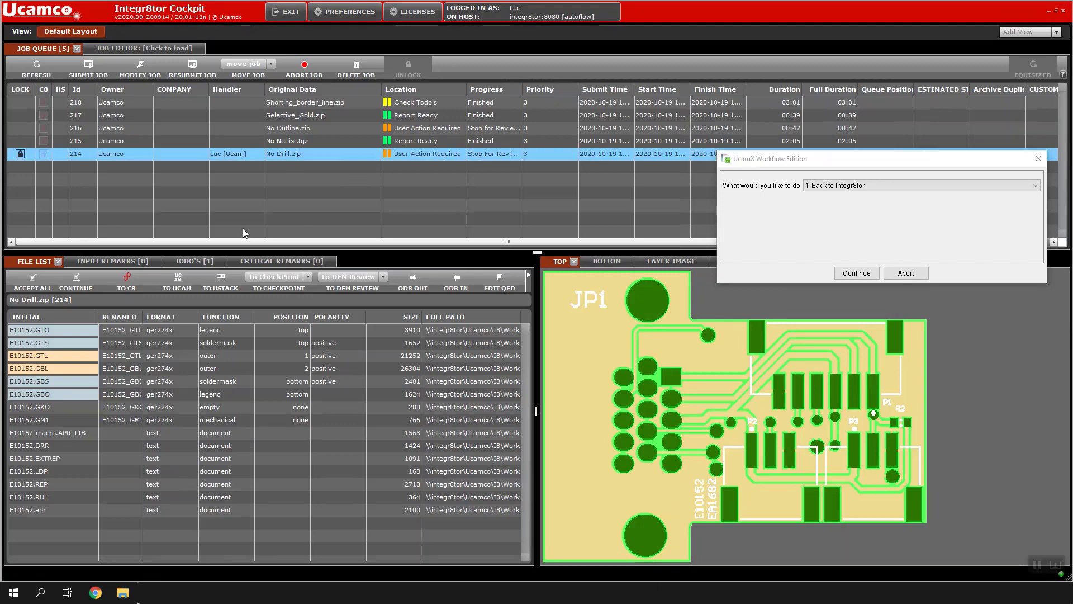
click(202, 261)
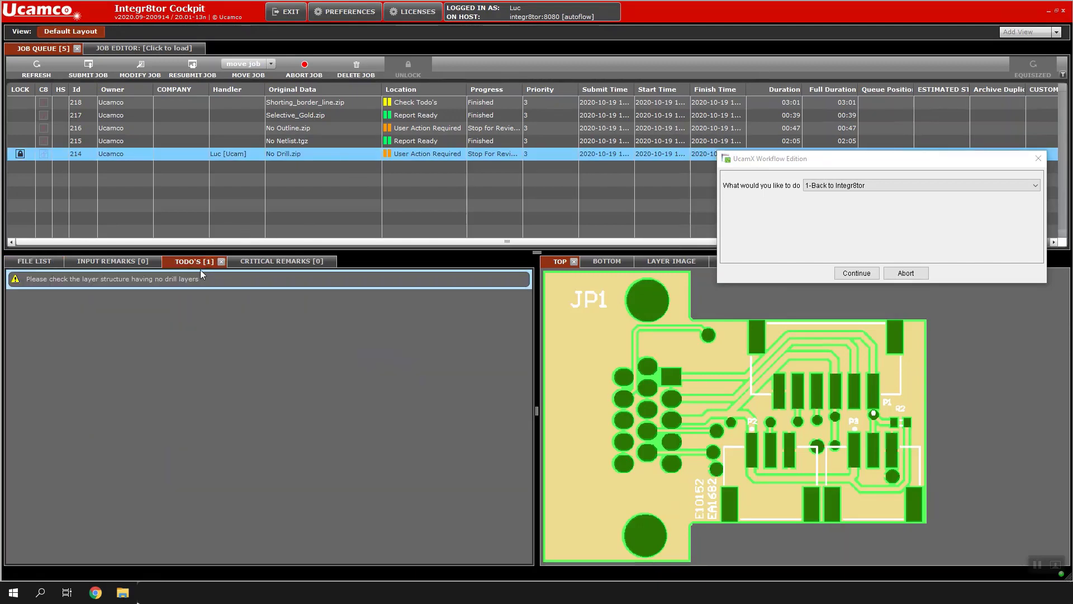
click(34, 261)
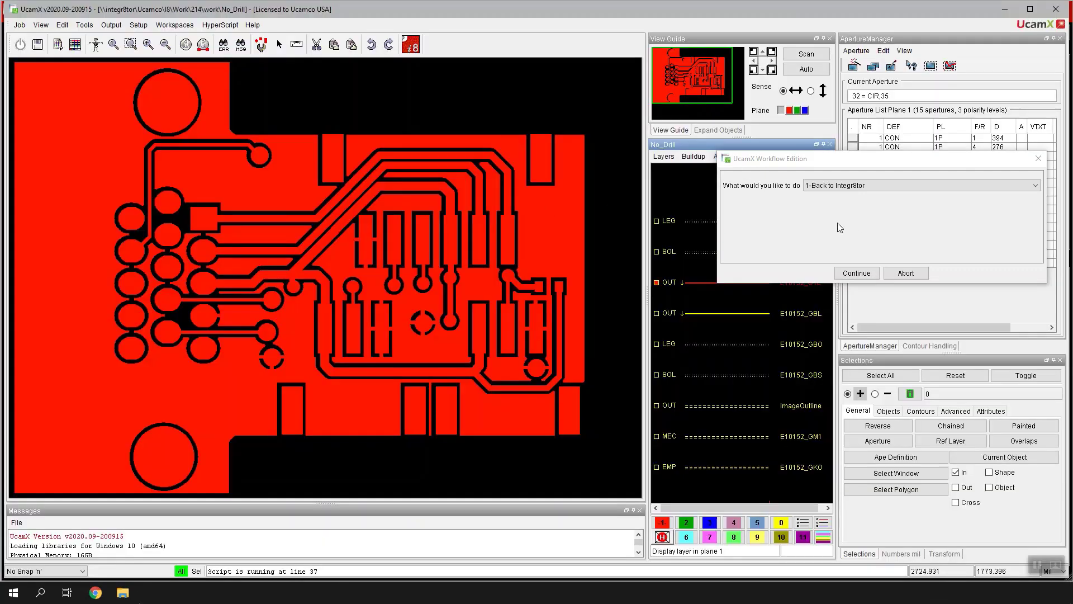
- Choose to add a drill file in the UcamX Workflow Edition dialog and proceed to the drill file selection
click(842, 188)
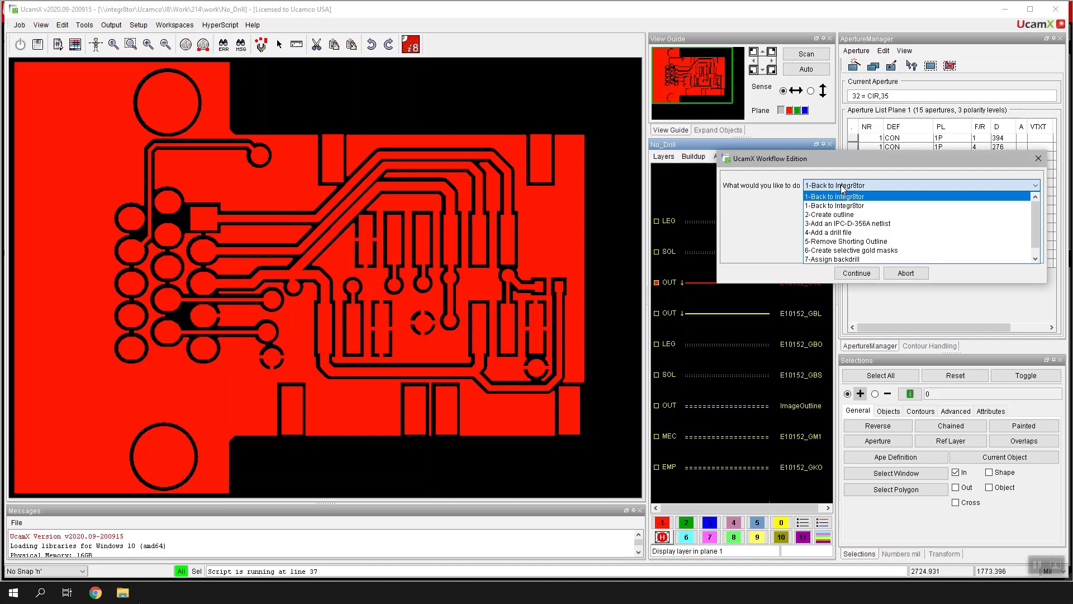
click(855, 232)
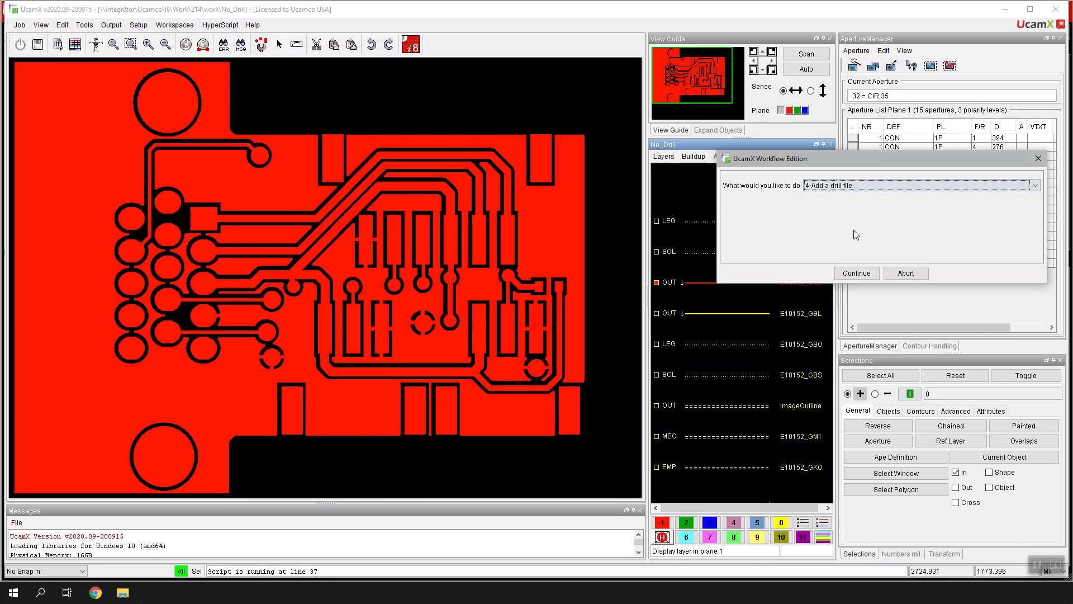
click(856, 273)
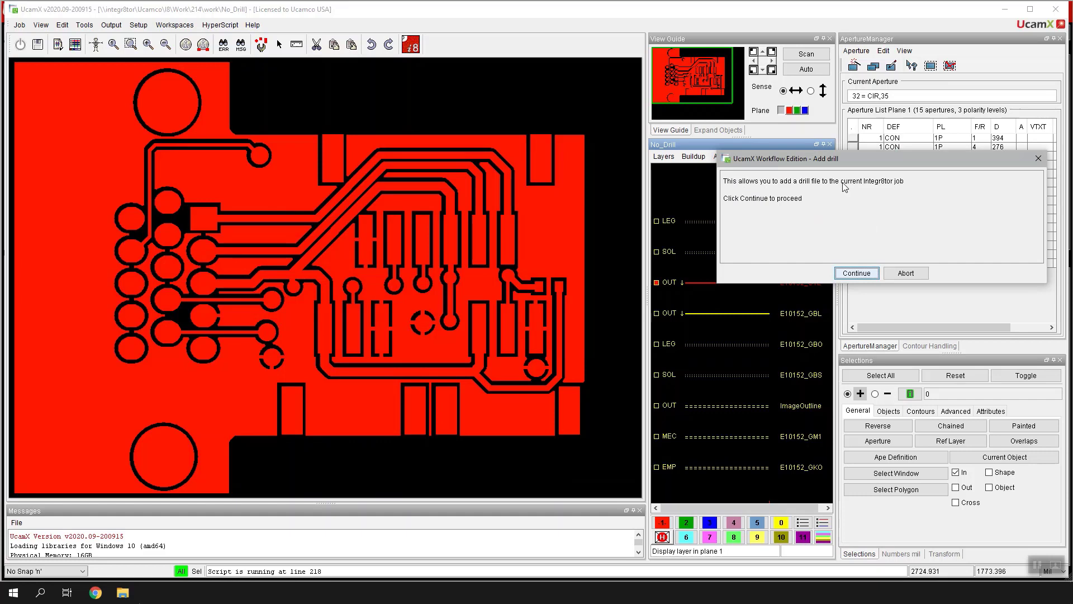
click(860, 274)
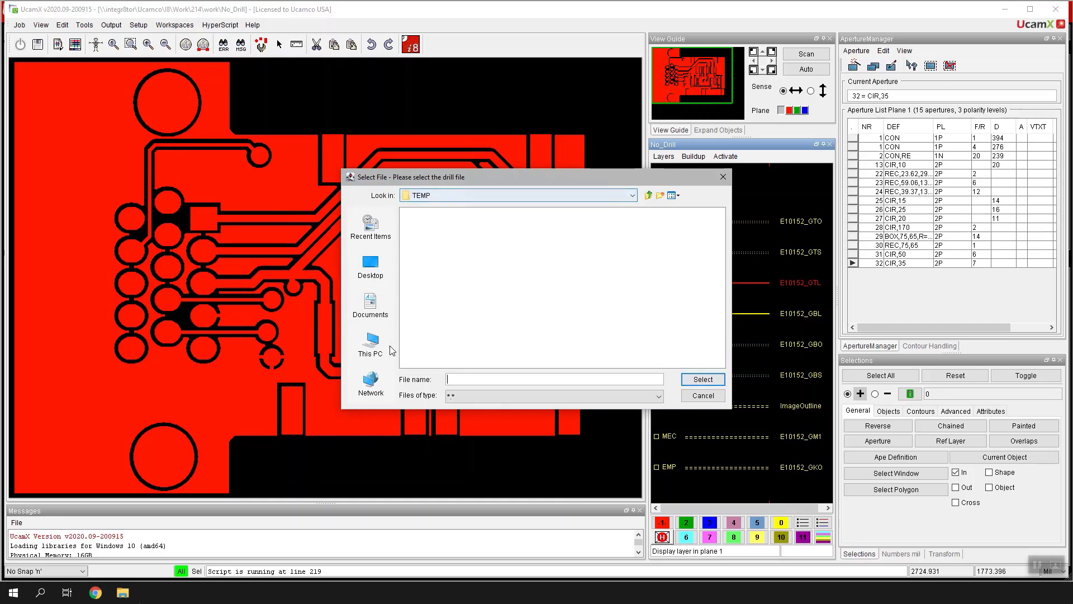
- Import No Drill.TXT from the UcamX_WE folder on the desktop as the job's drill file
click(378, 260)
click(435, 264)
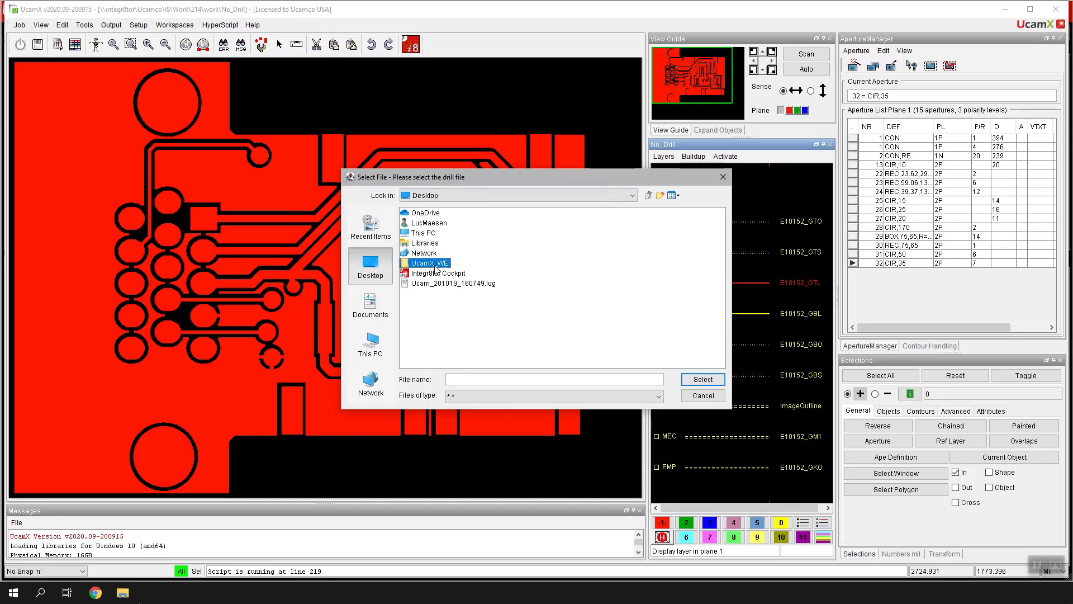
double_click(412, 264)
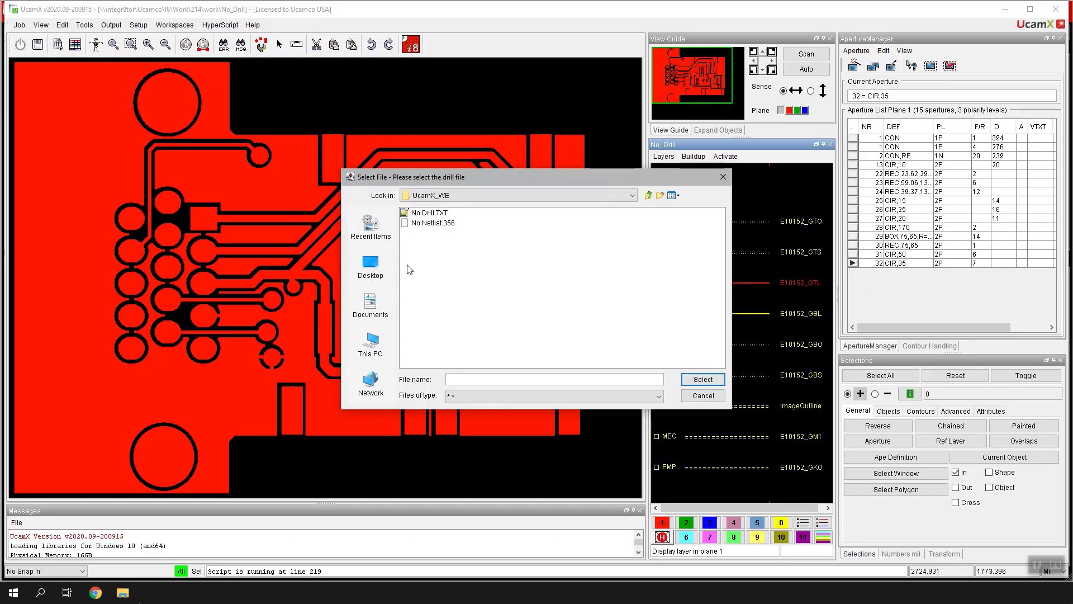
click(447, 213)
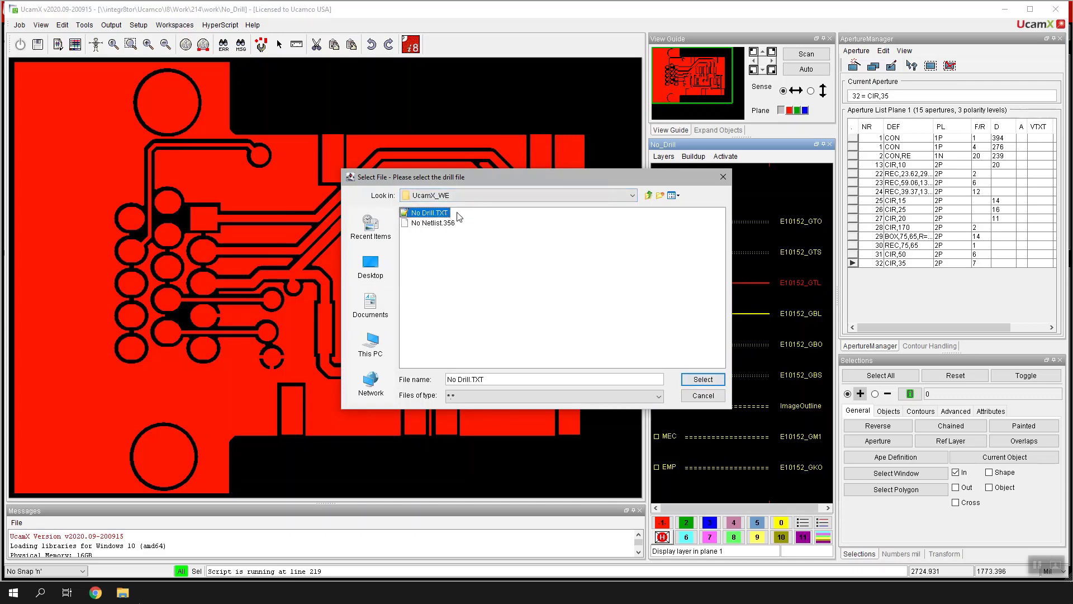
click(703, 379)
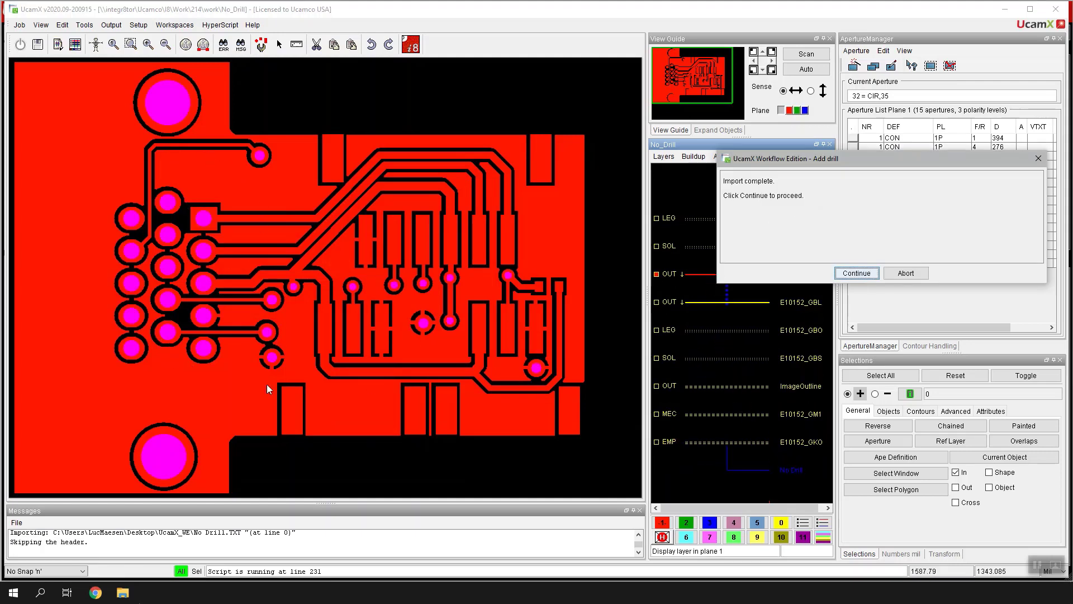
click(867, 273)
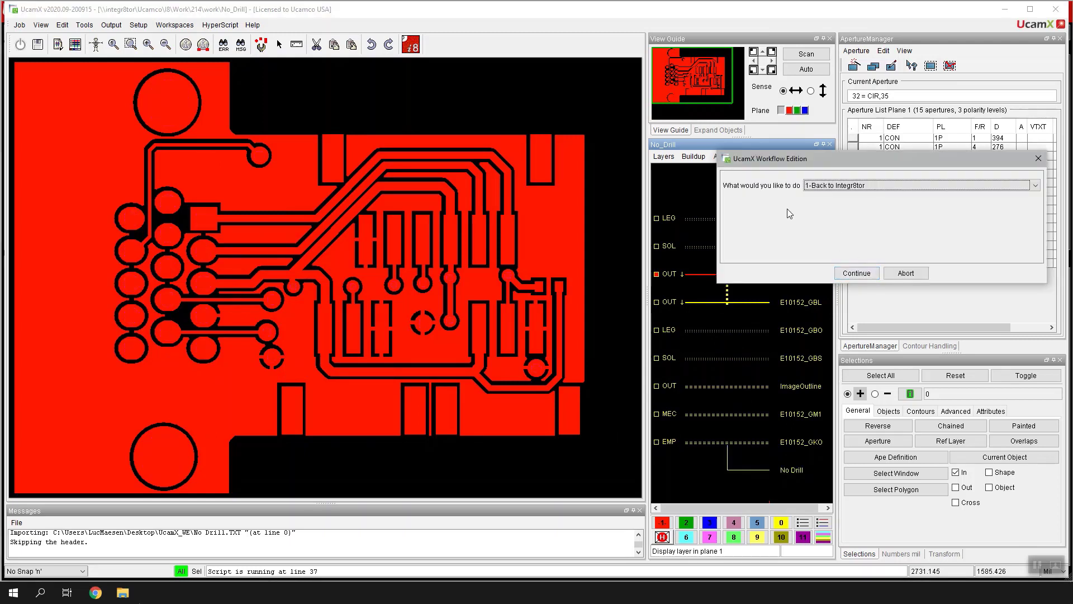
- Save the job, return it to Integr8tor and quit the job
click(858, 273)
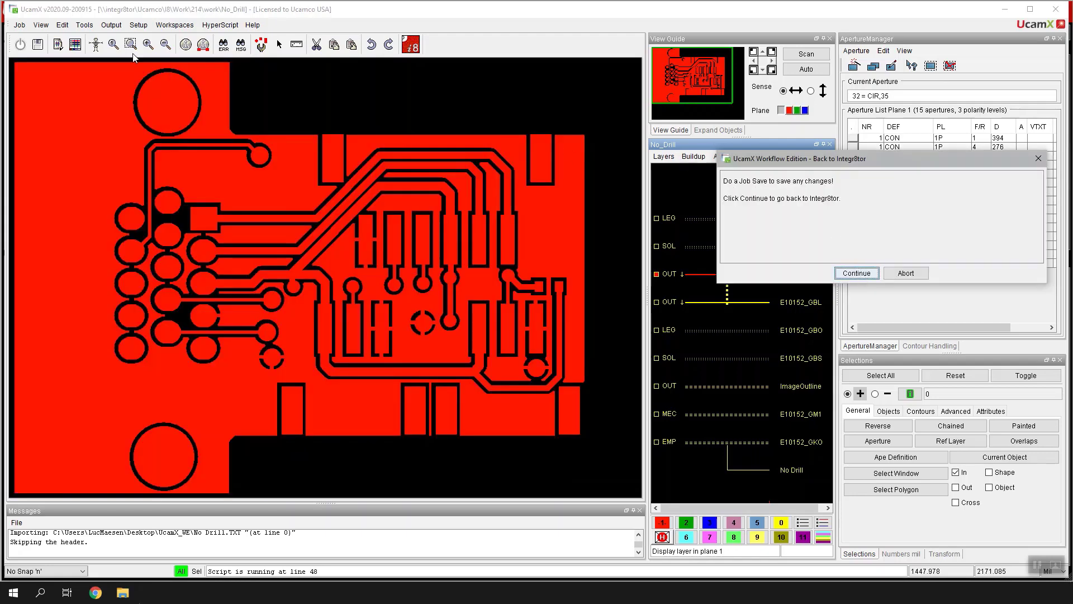
click(20, 25)
click(53, 156)
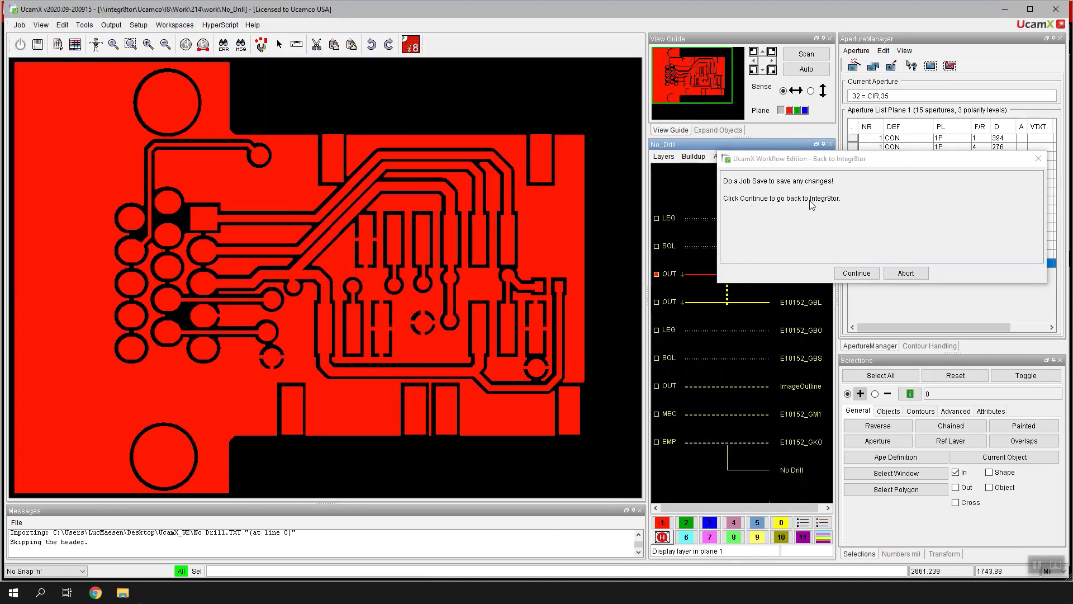
click(855, 274)
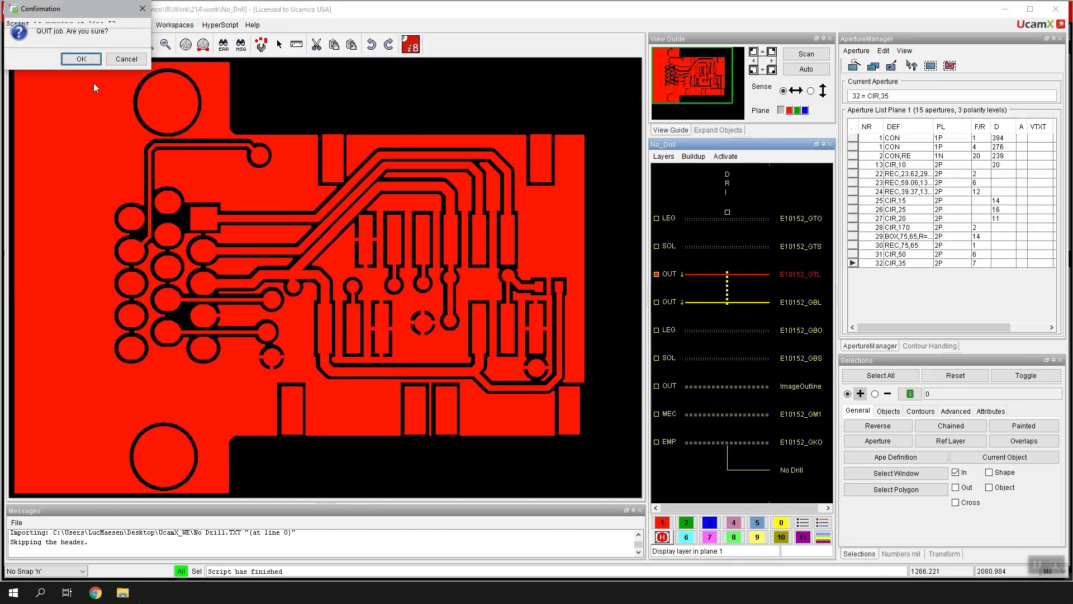
click(80, 60)
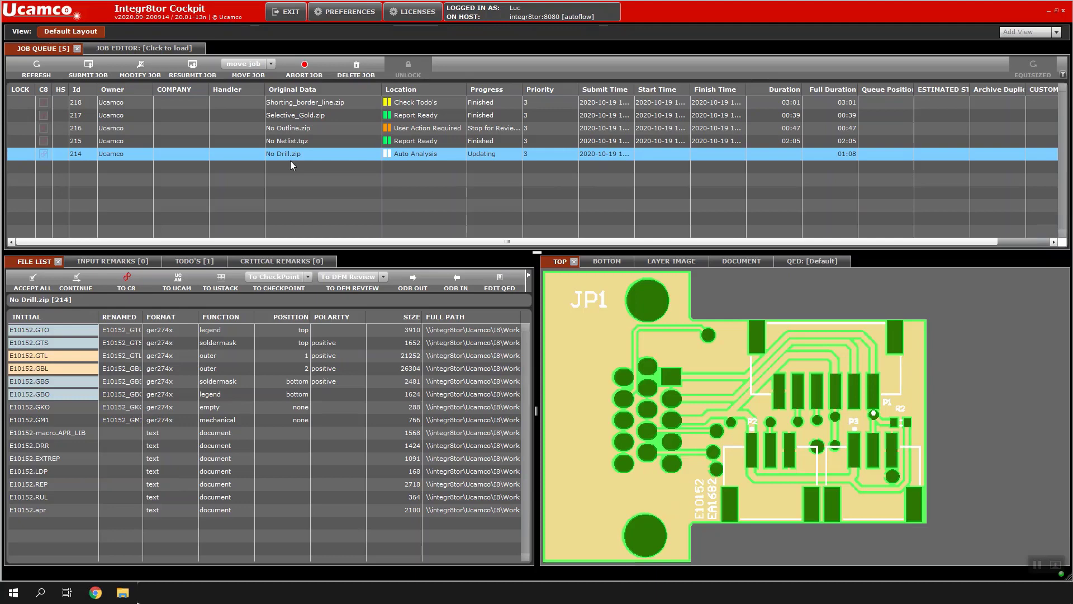
- Try to send the No Netlist.tgz job to Ucam with direct file access disabled in the preferences
click(295, 143)
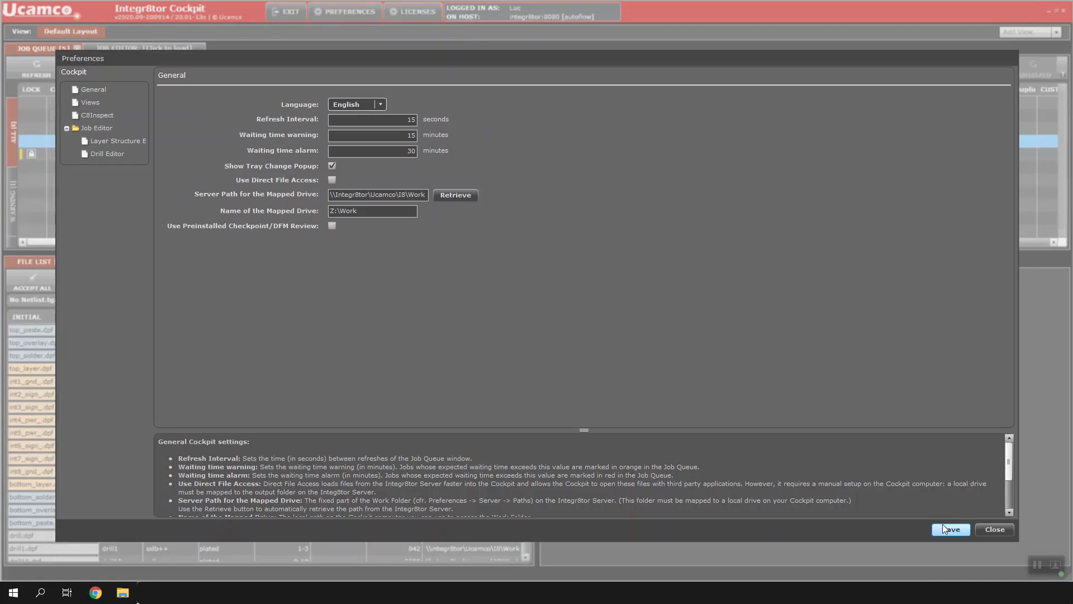
click(995, 529)
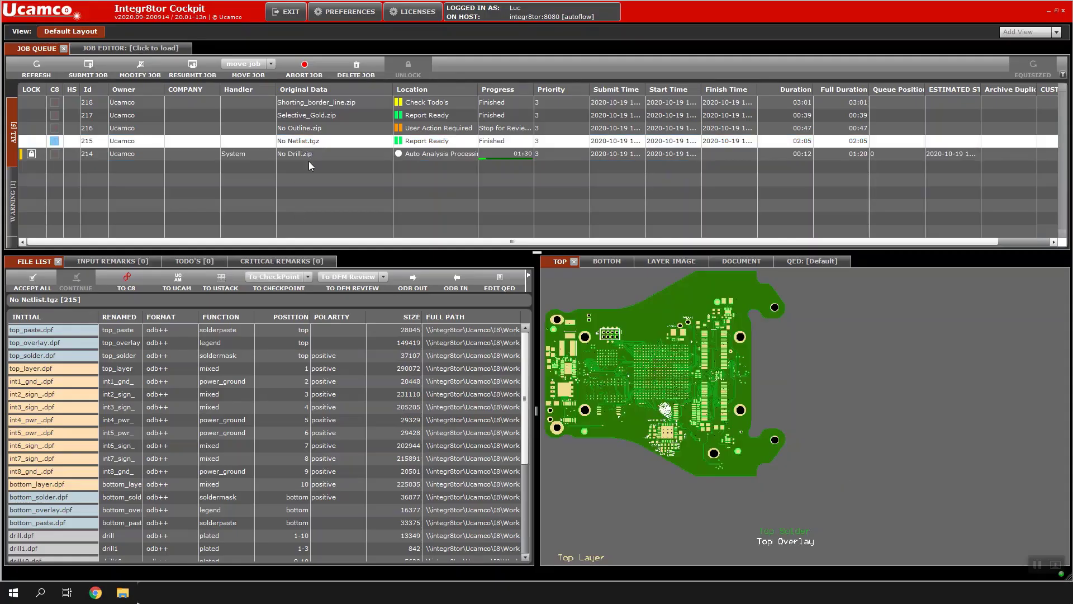
click(186, 282)
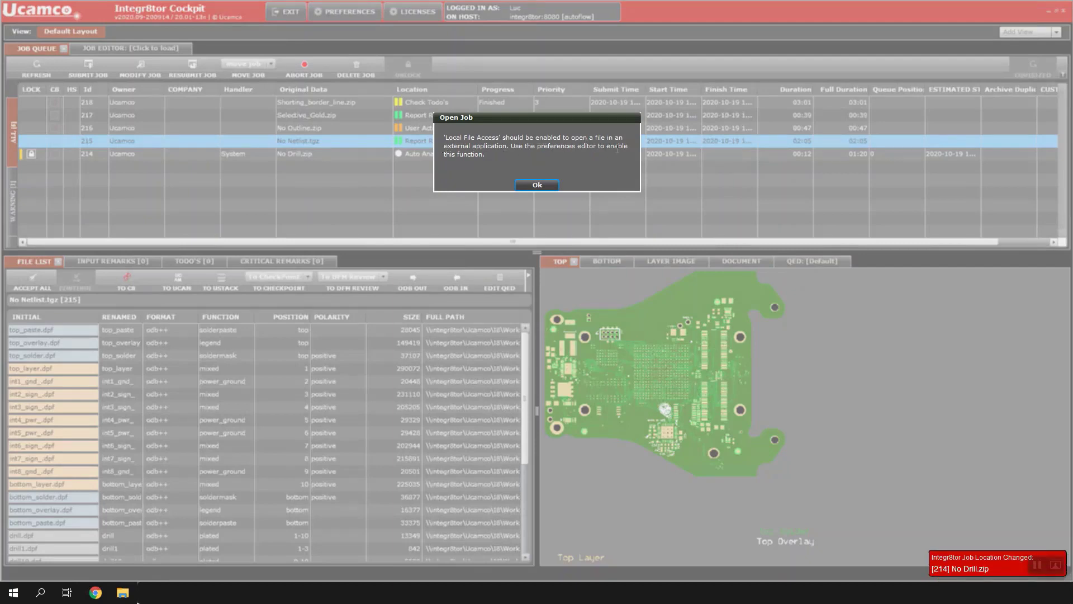
click(548, 185)
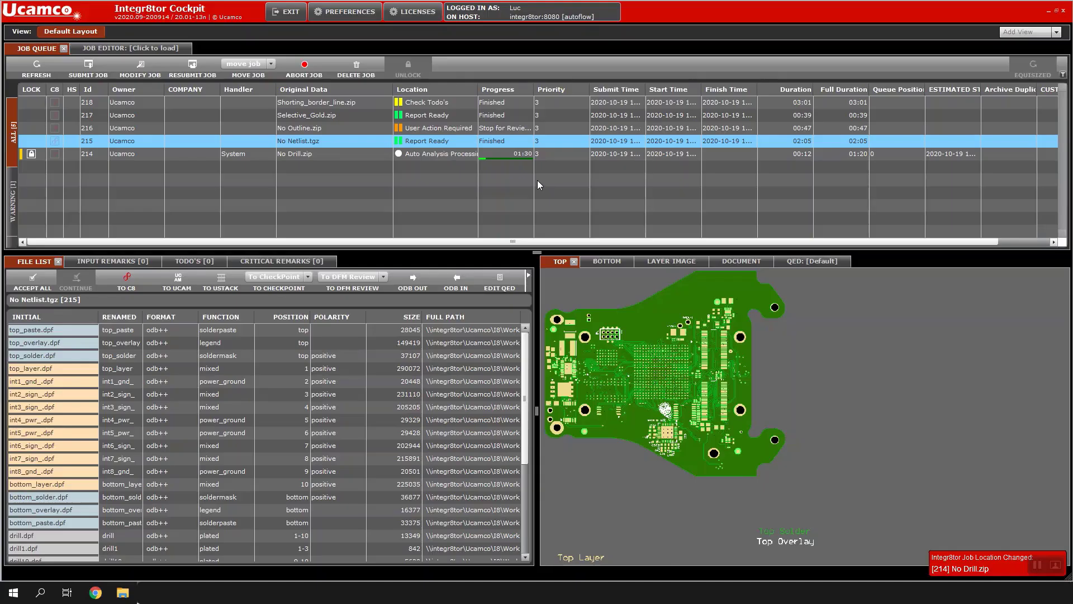
- Enable direct file access in the general Cockpit preferences and clear the mapped drive's server path and name
click(350, 13)
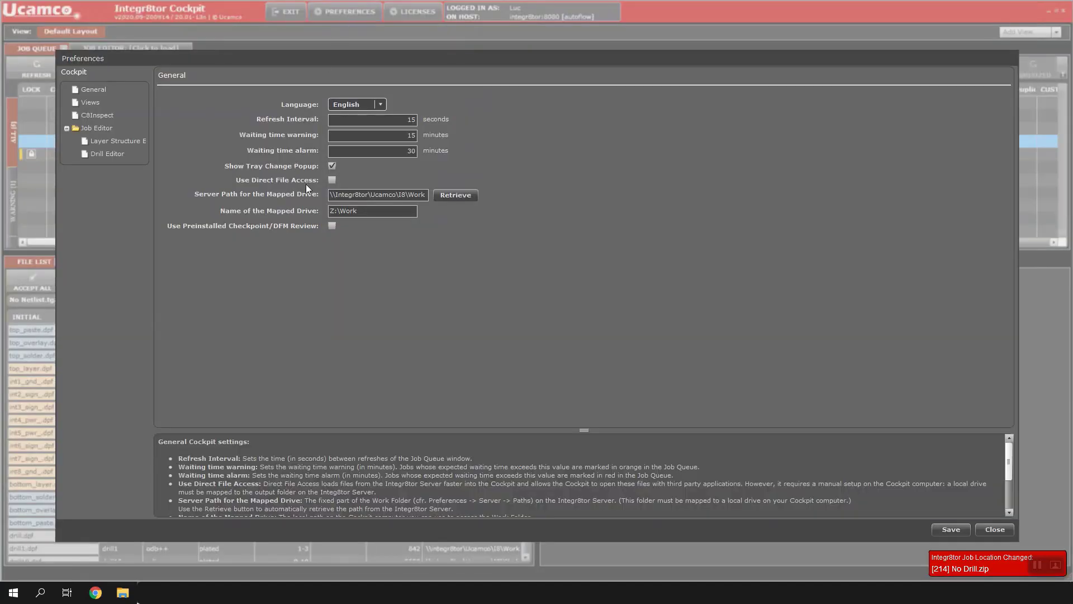
click(332, 179)
click(398, 195)
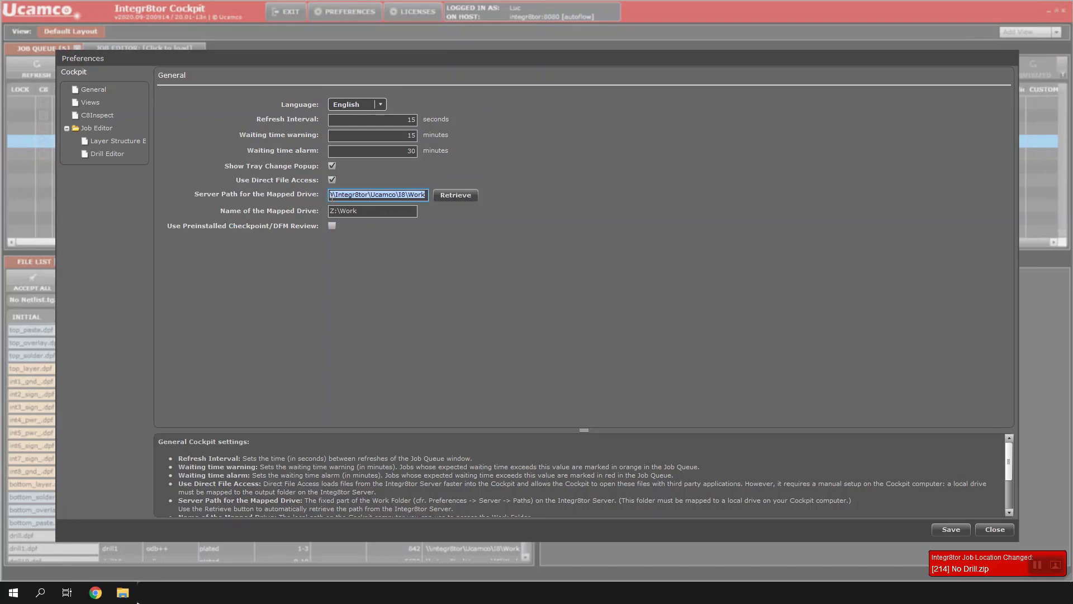
click(398, 194)
drag(426, 195, 265, 196)
key(BackSpace)
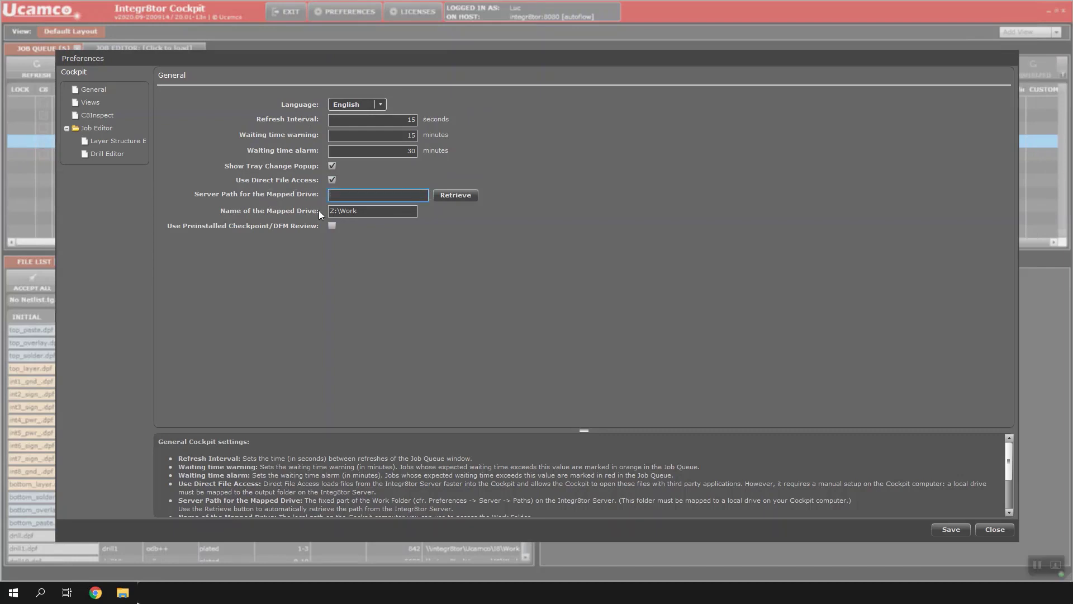
drag(360, 211, 283, 212)
key(BackSpace)
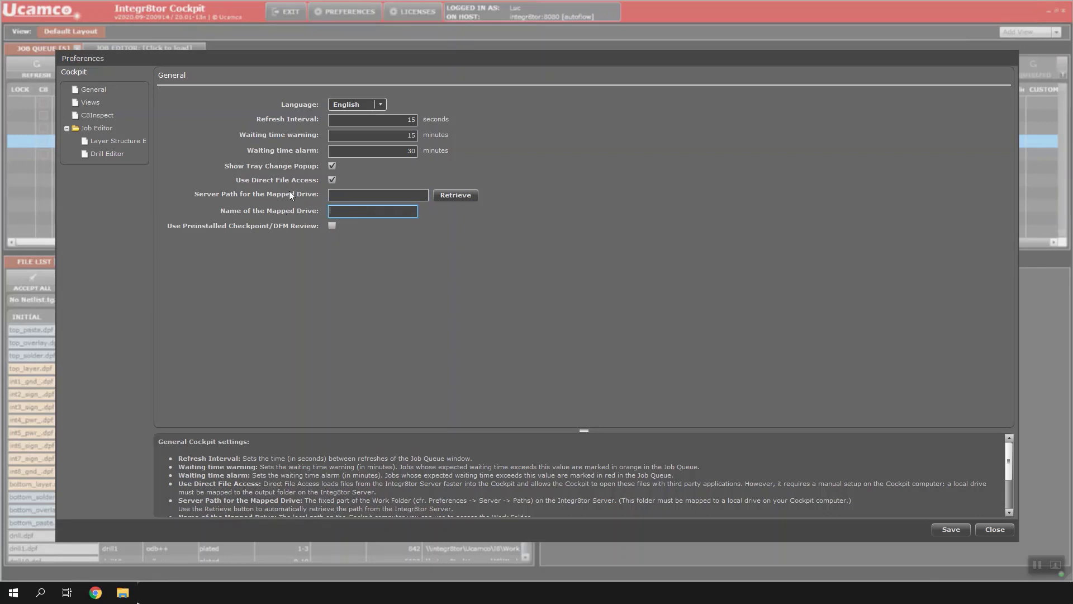
- Retrieve the server path for the mapped drive from the Integr8tor server
click(332, 180)
click(461, 195)
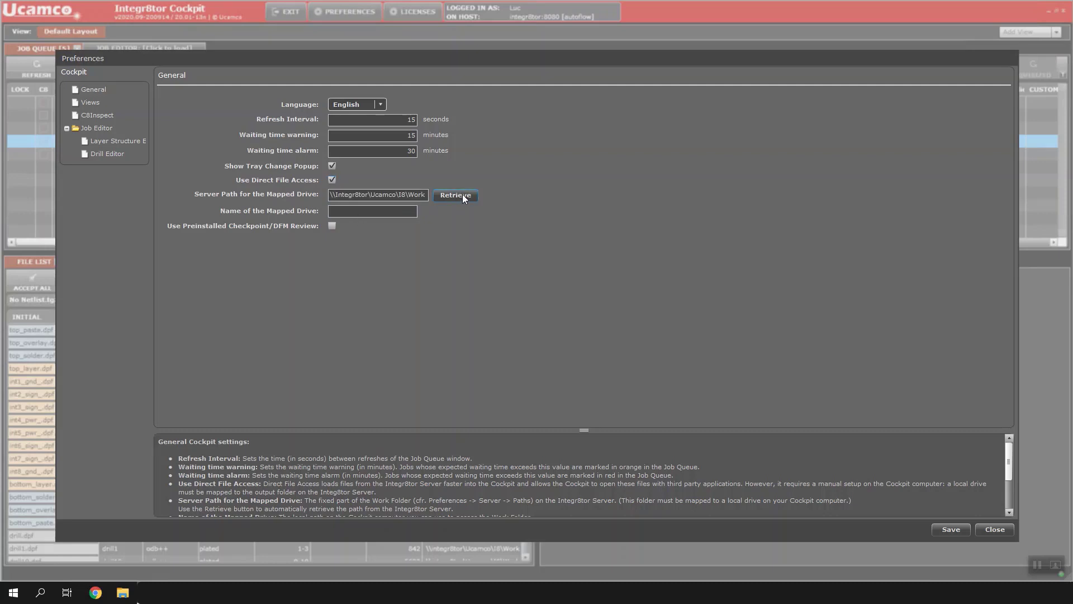
drag(427, 194, 317, 194)
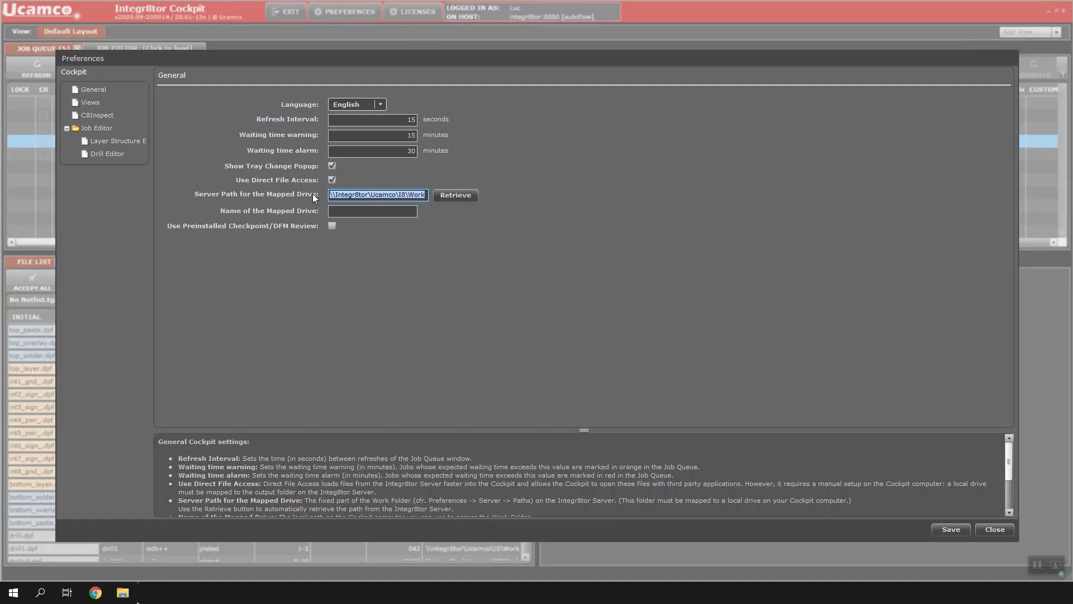
click(355, 211)
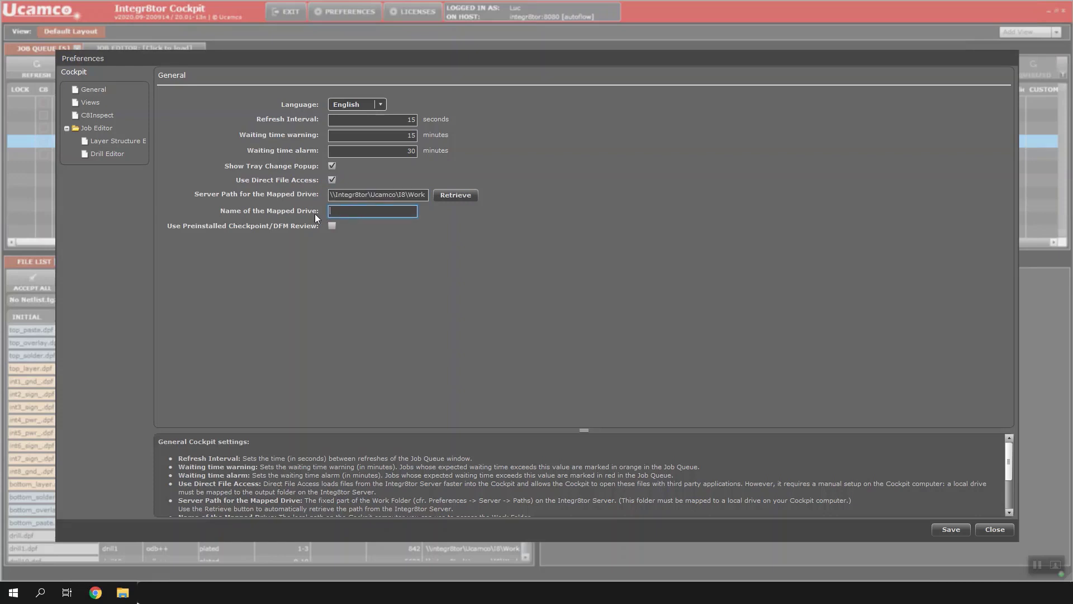
- In File Explorer, map the i8 share of the integr8tor server as network drive I:
click(122, 592)
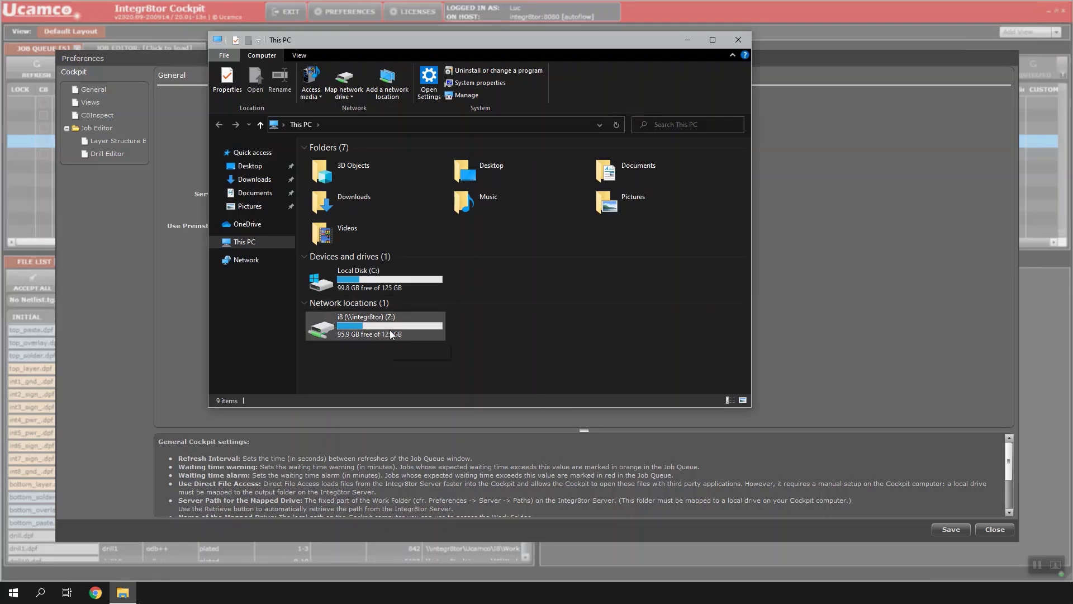
click(396, 330)
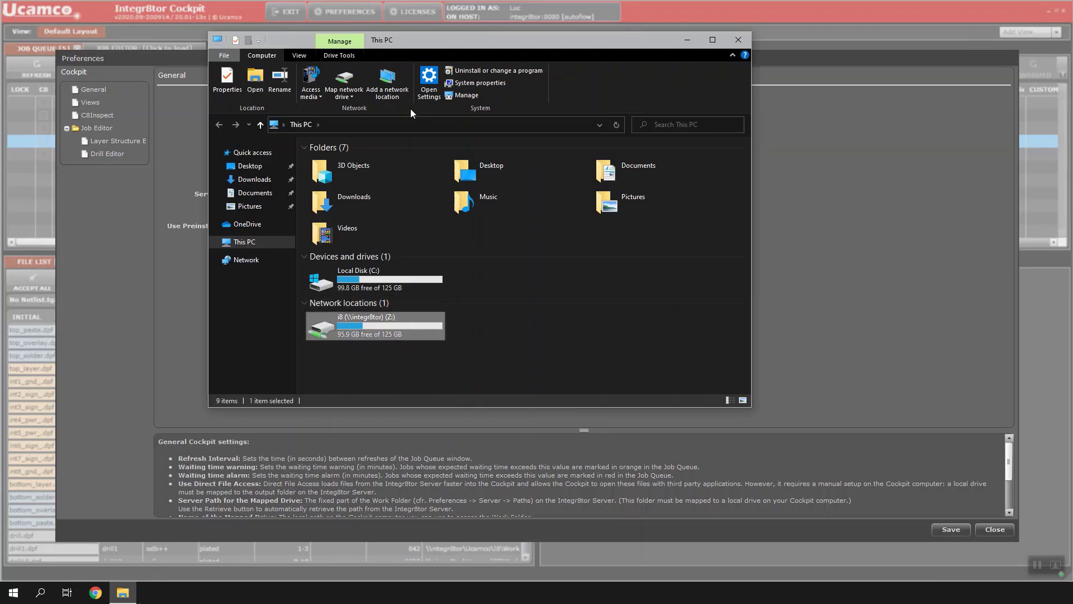
click(344, 92)
click(366, 108)
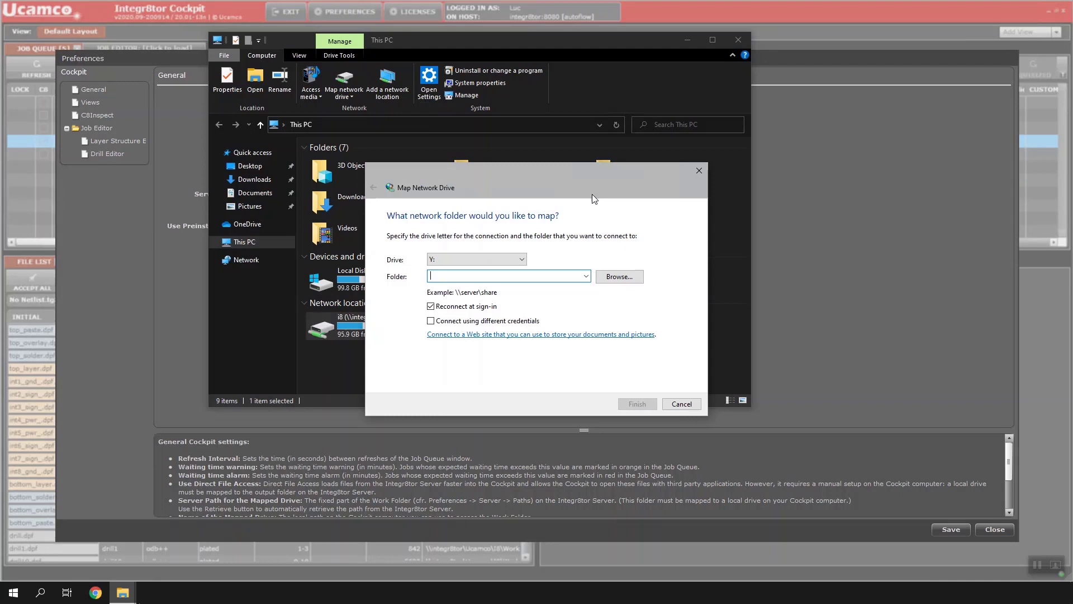
click(477, 260)
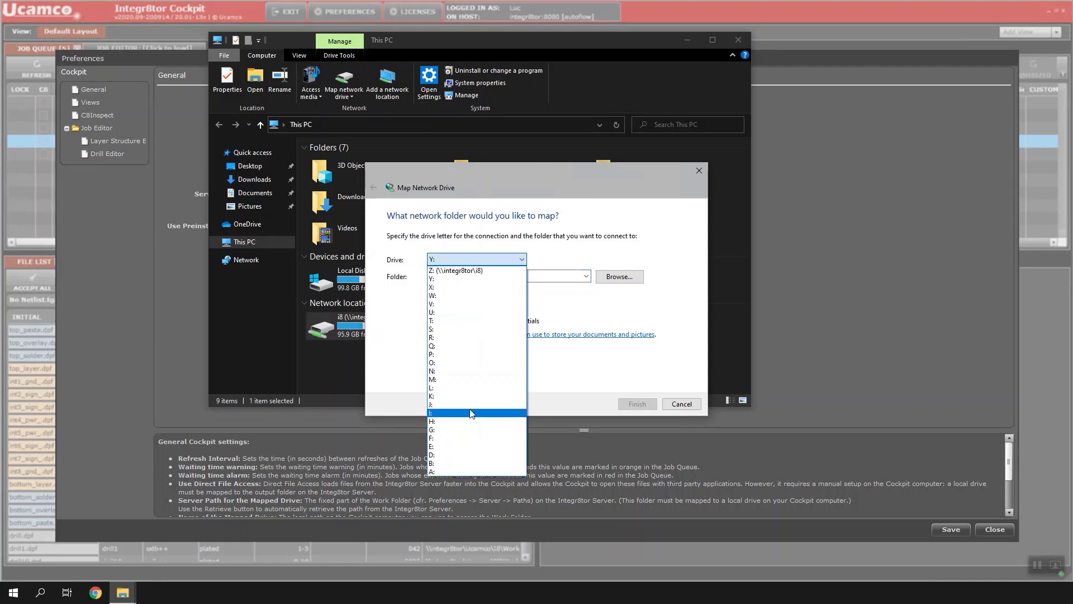
click(471, 413)
text(\integr8t)
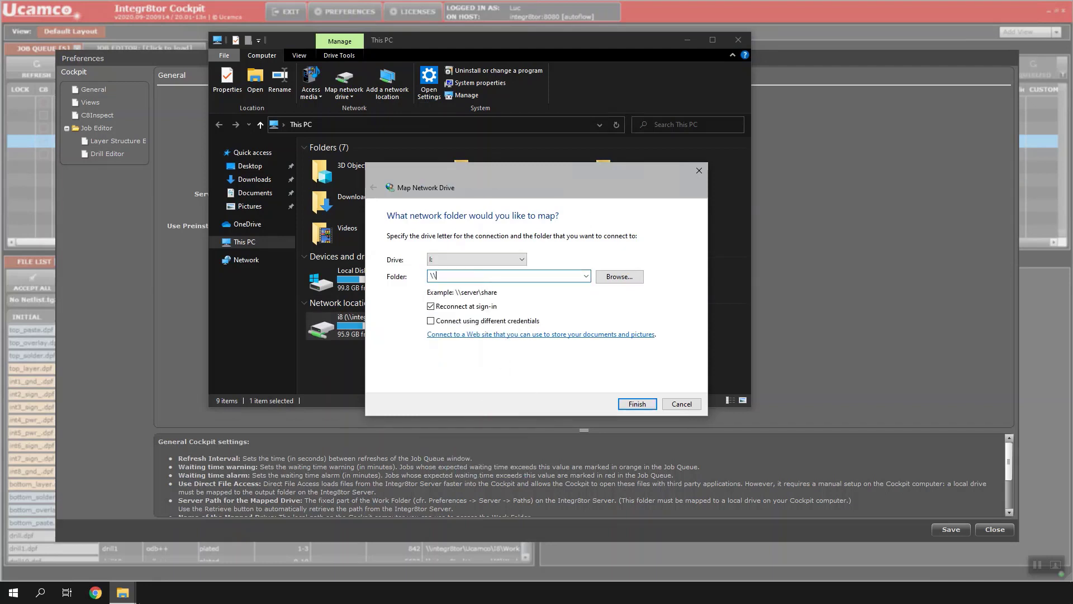
key(BackSpace)
key(BackSpace)
click(637, 403)
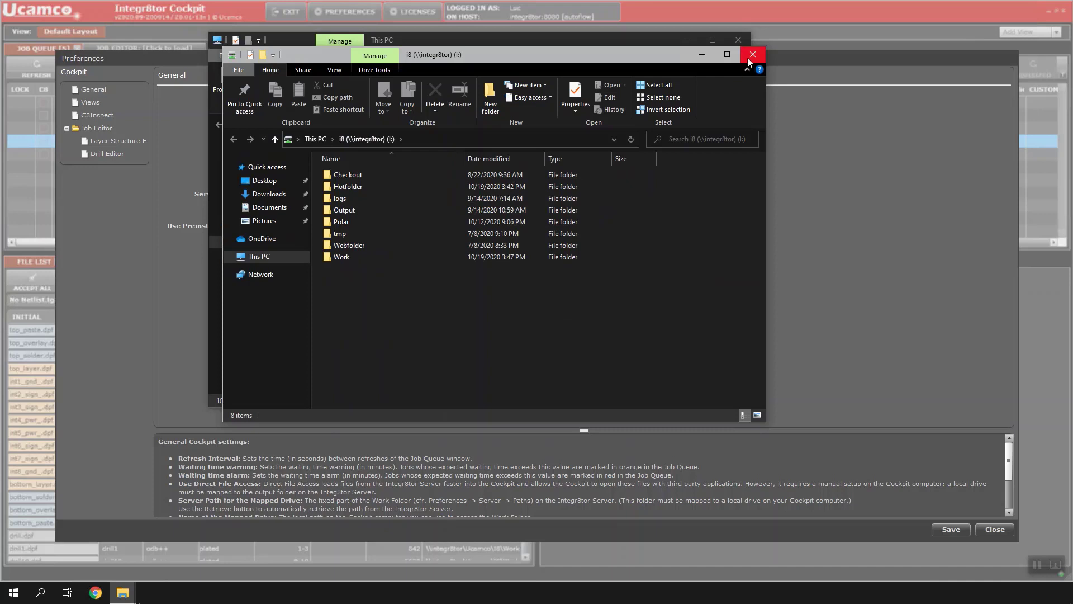
- Return to the Cockpit preferences, set the mapped drive's name to the Work folder on I:, and close them
click(750, 56)
click(738, 39)
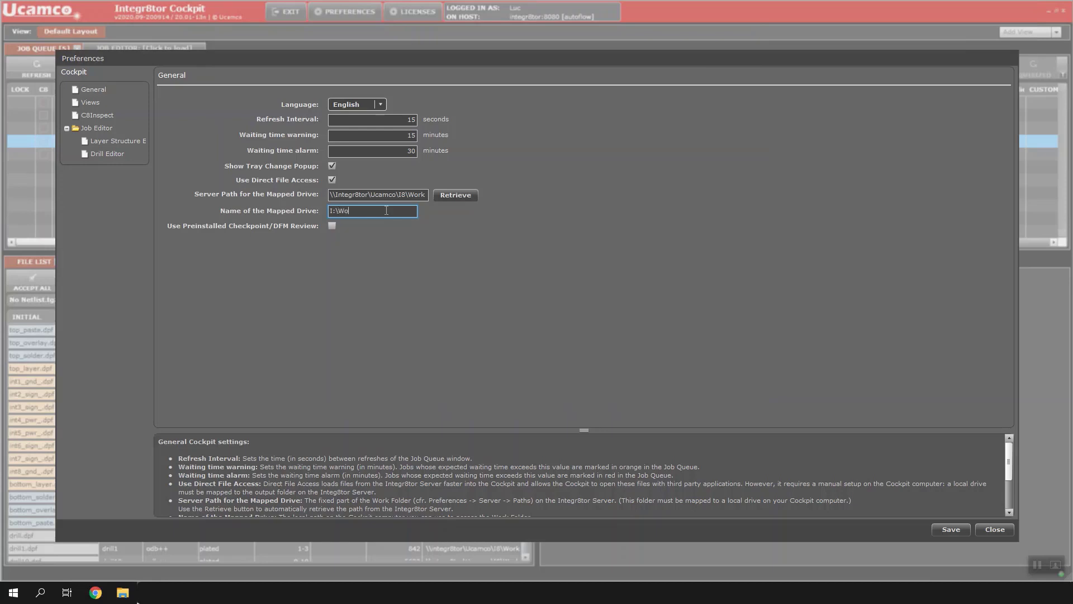
click(993, 529)
- Select the No Netlist.tgz job in the job queue and examine its layer and drill files
click(412, 129)
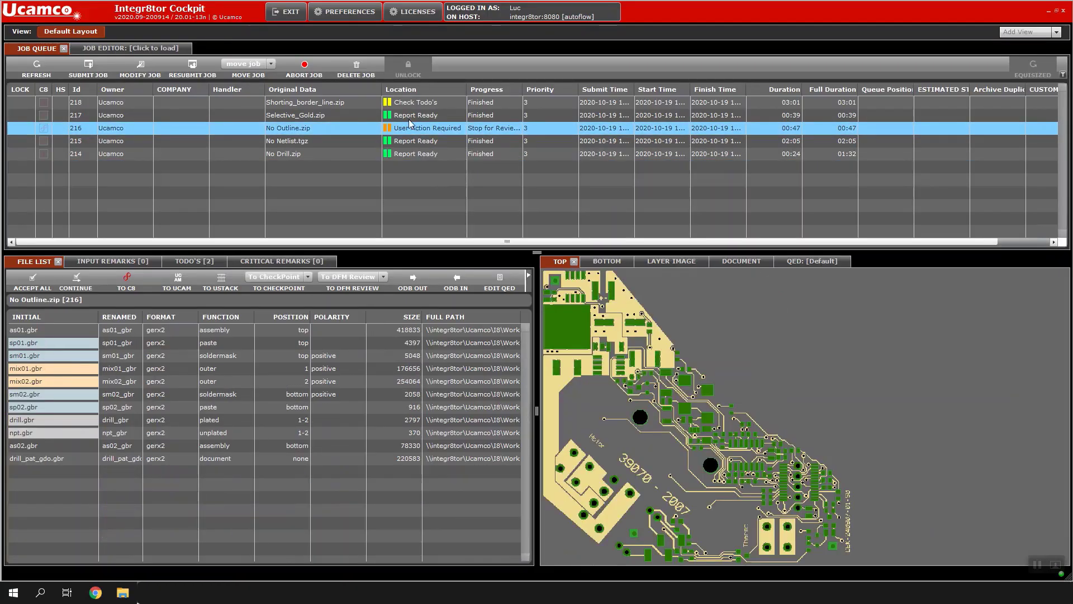
click(408, 120)
click(415, 132)
click(414, 141)
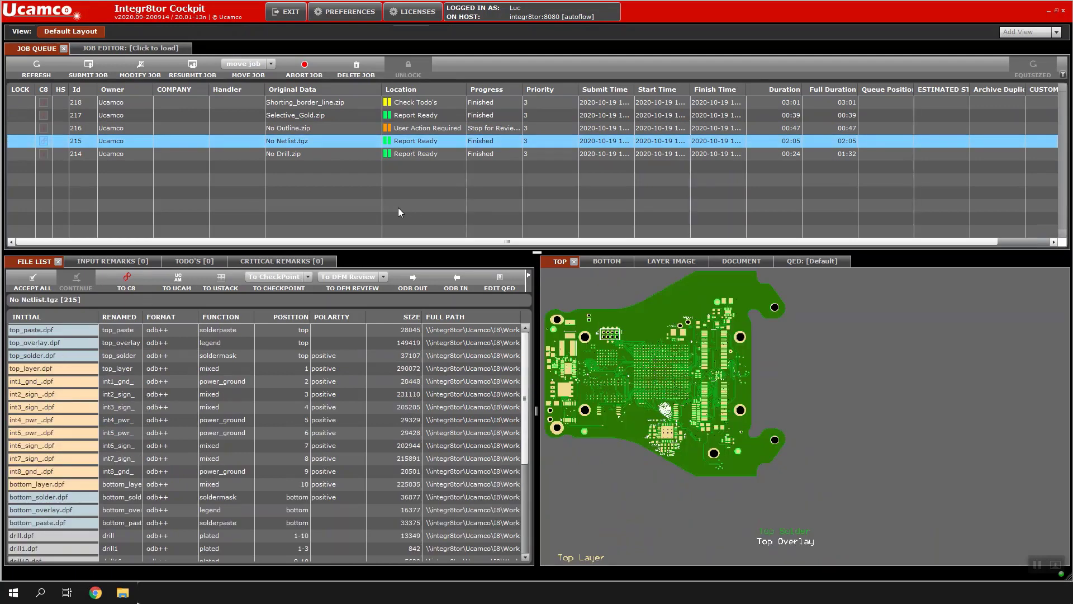
scroll(295, 451, down, 2)
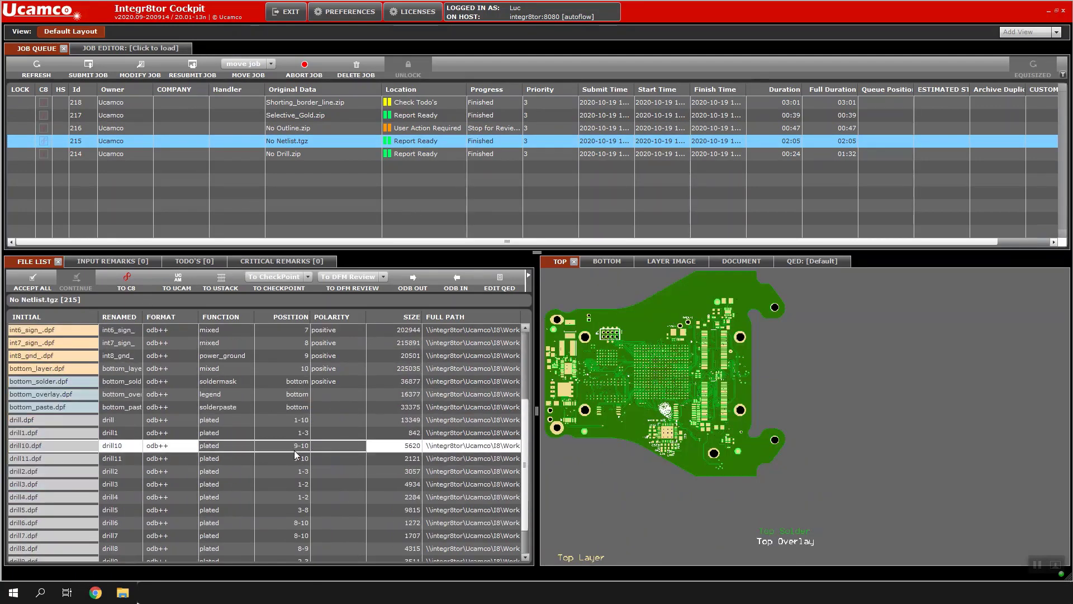
scroll(285, 456, down, 1)
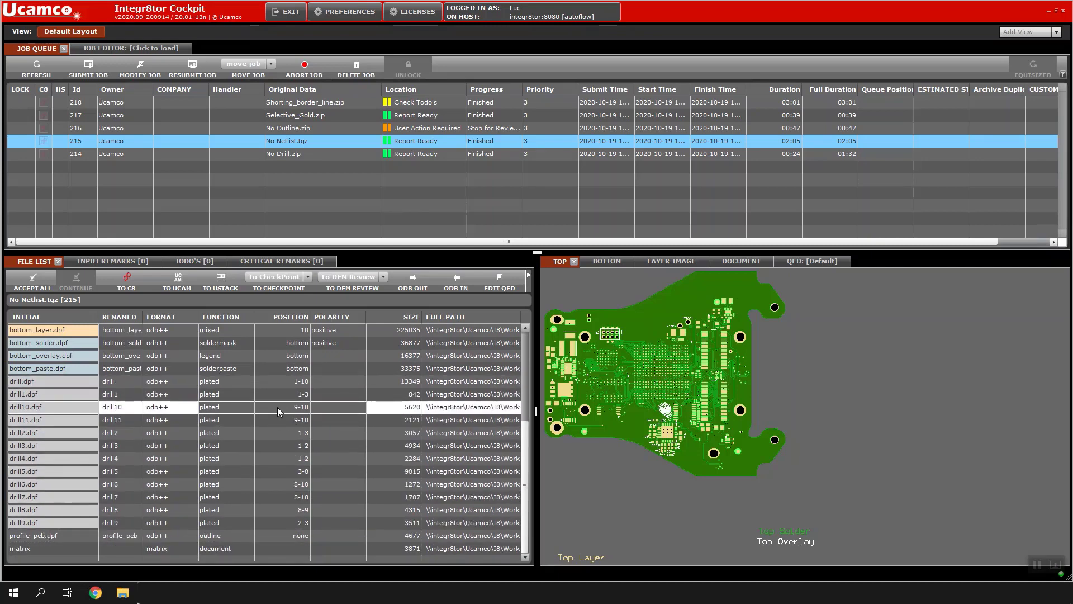
- Examine the images of drill10.dpf, drill11.dpf and int2_sign_.dpf and look through the No Netlist.tgz file list
double_click(62, 409)
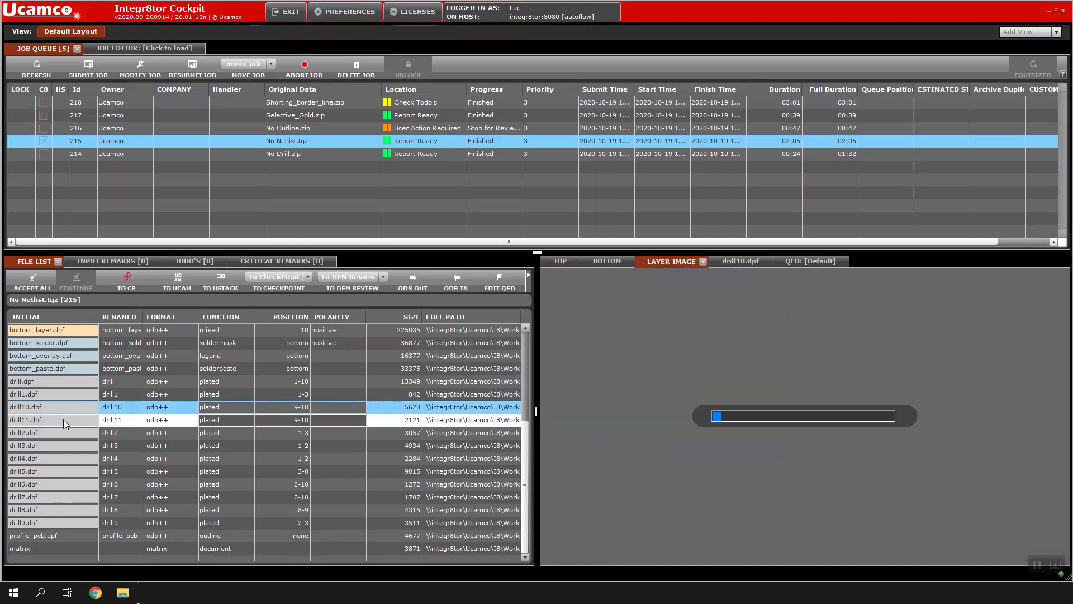
double_click(63, 419)
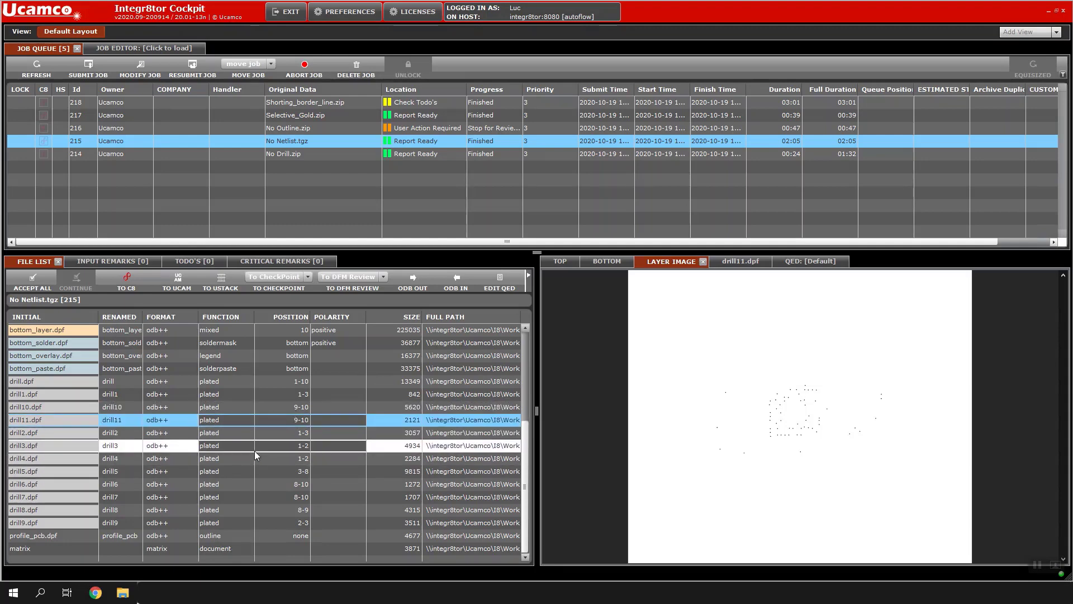
scroll(253, 450, up, 4)
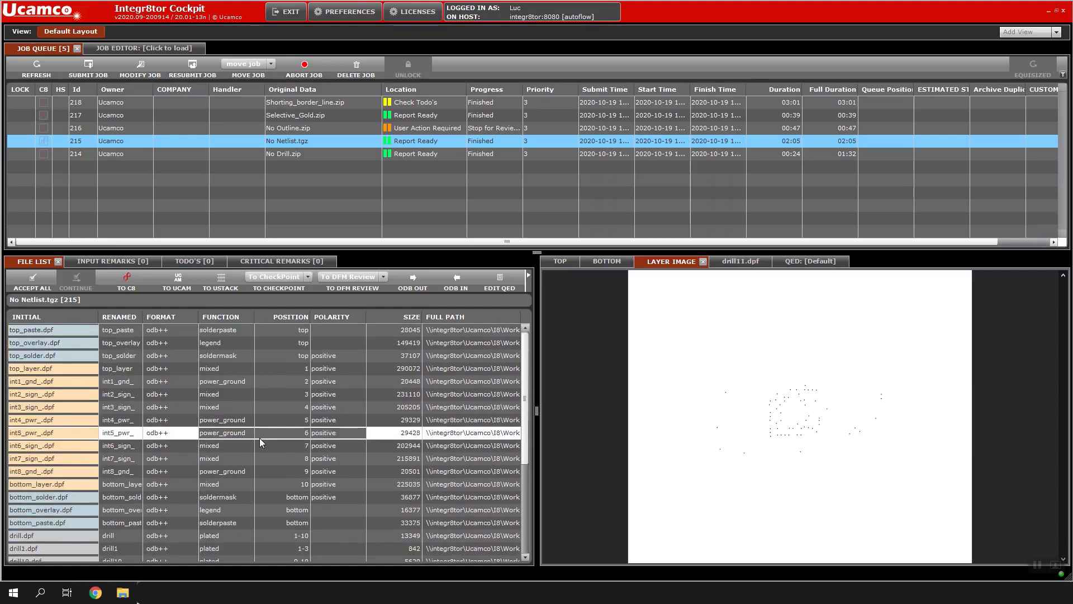
click(75, 397)
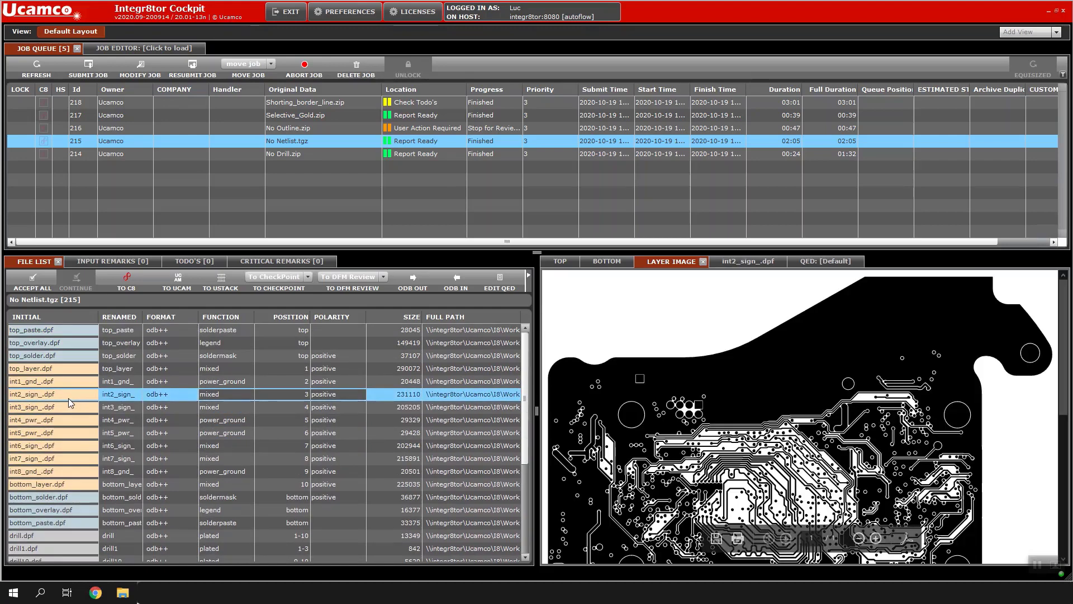
scroll(112, 456, down, 3)
scroll(166, 475, down, 1)
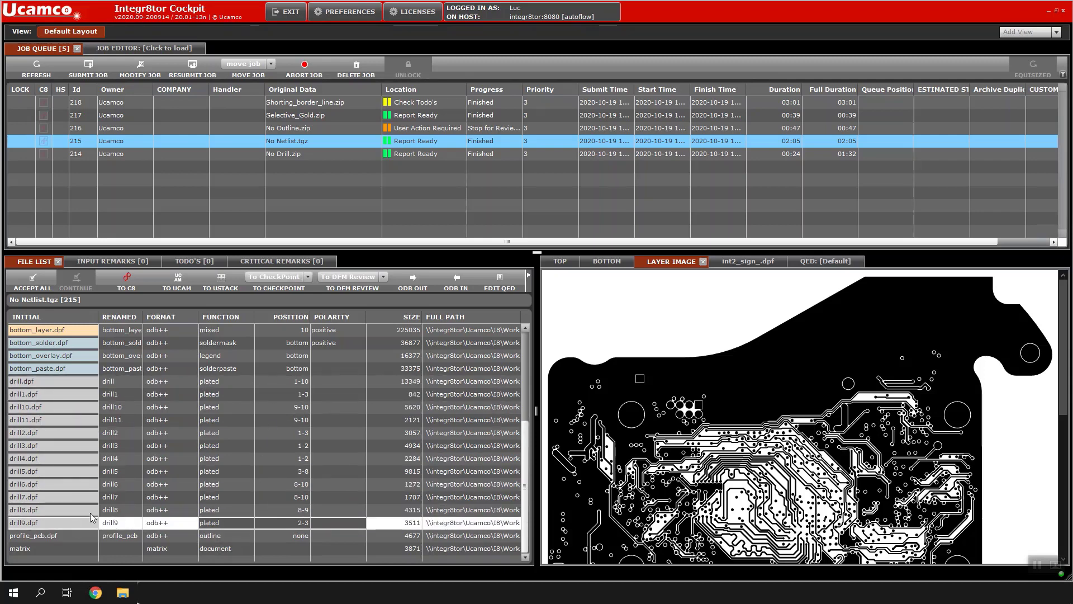
scroll(218, 425, up, 4)
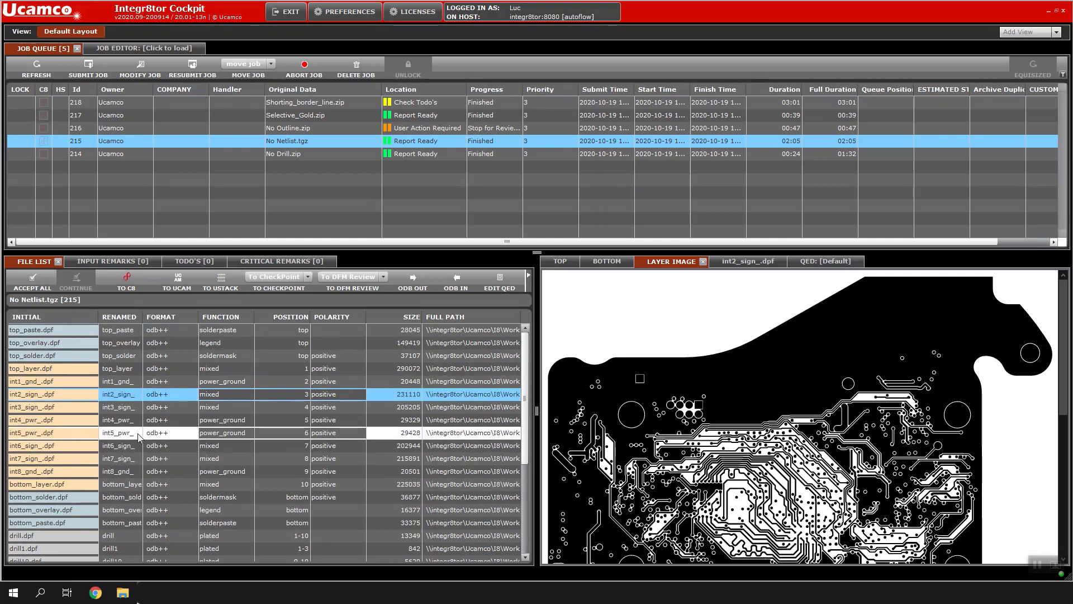
- Send the No Netlist.tgz job to UcamX and start the "3-Add an IPC-D-356A netlist" workflow
click(331, 144)
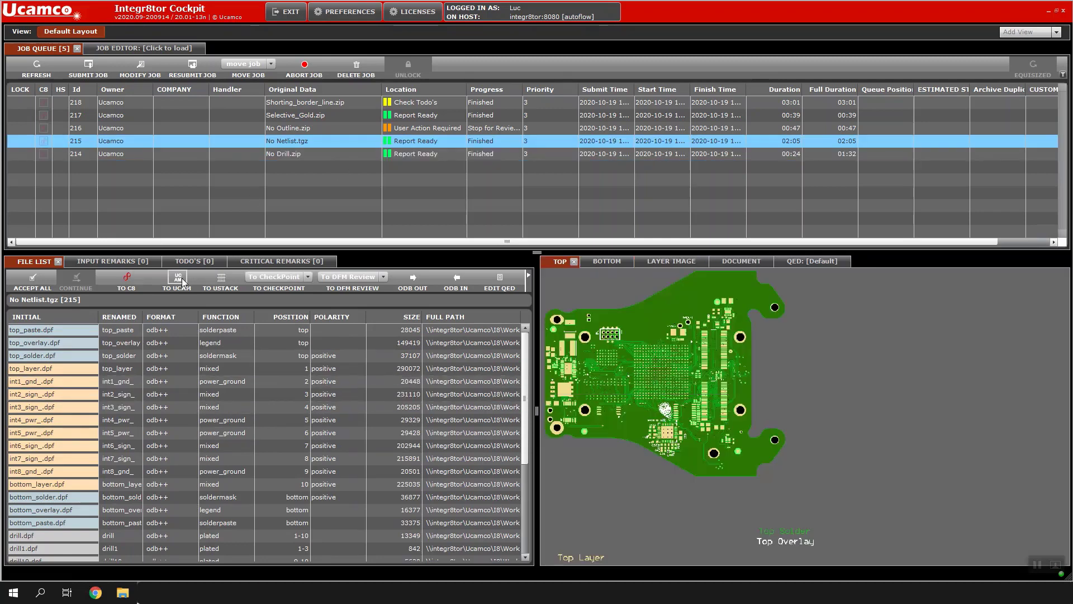
click(183, 282)
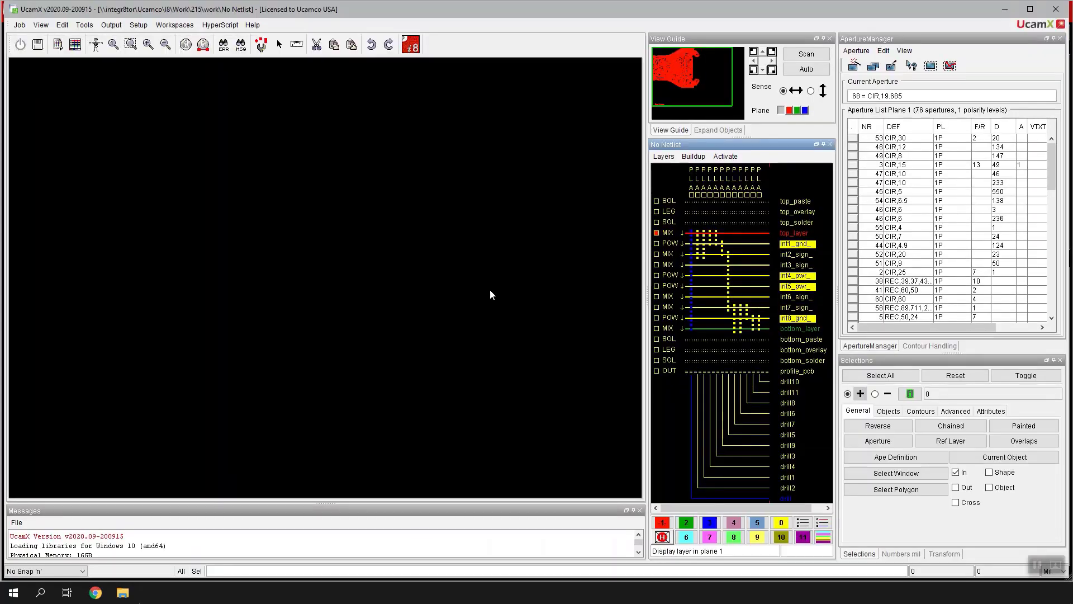
click(877, 187)
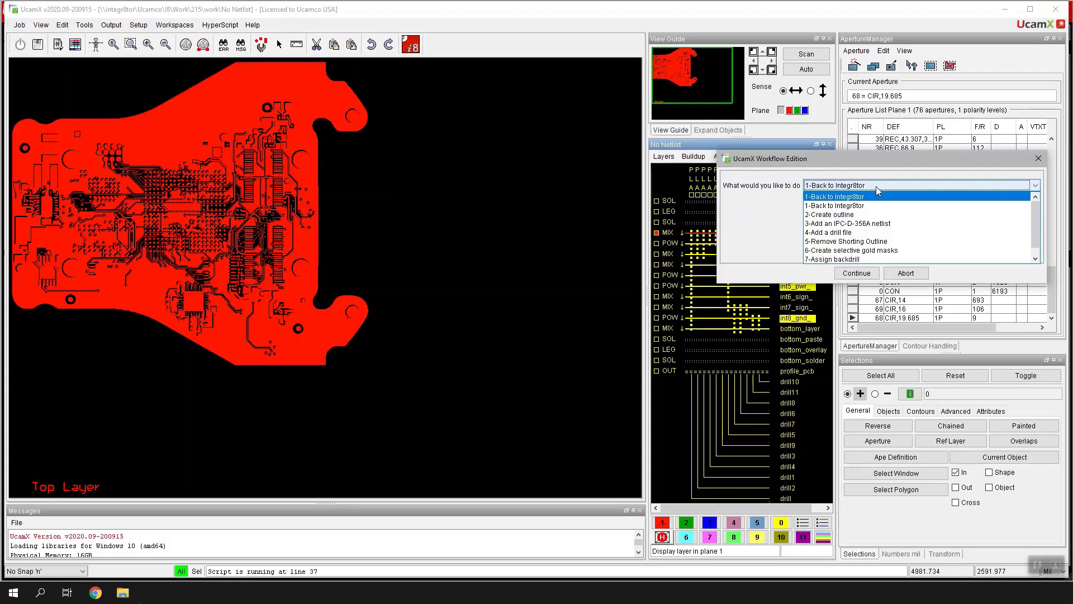
click(848, 223)
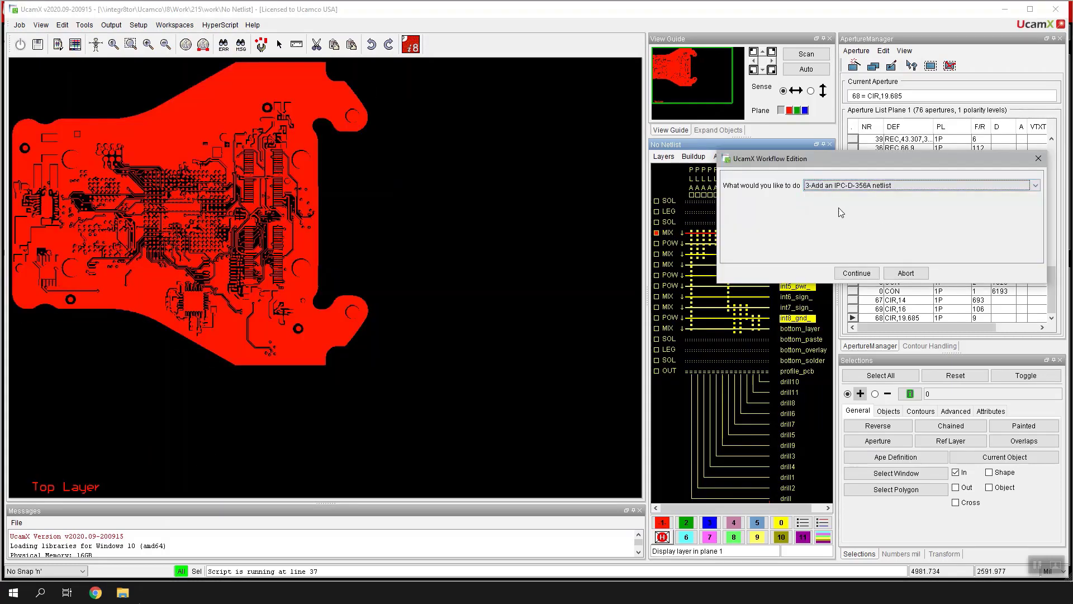
click(868, 277)
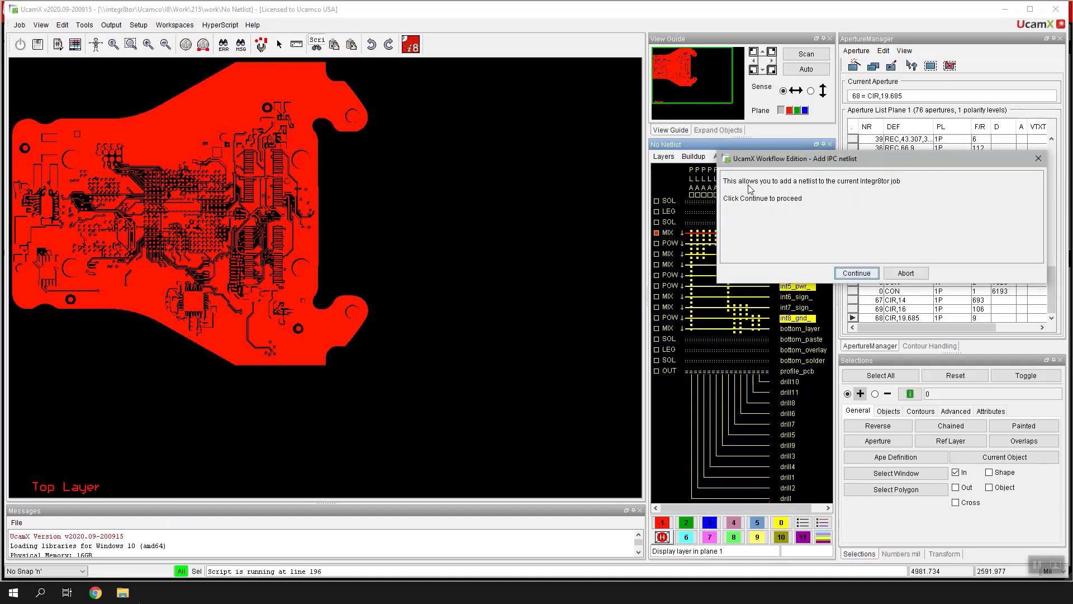
- Import the netlist file No Netlist.356 from the UcamX_WE folder on the Desktop
click(866, 273)
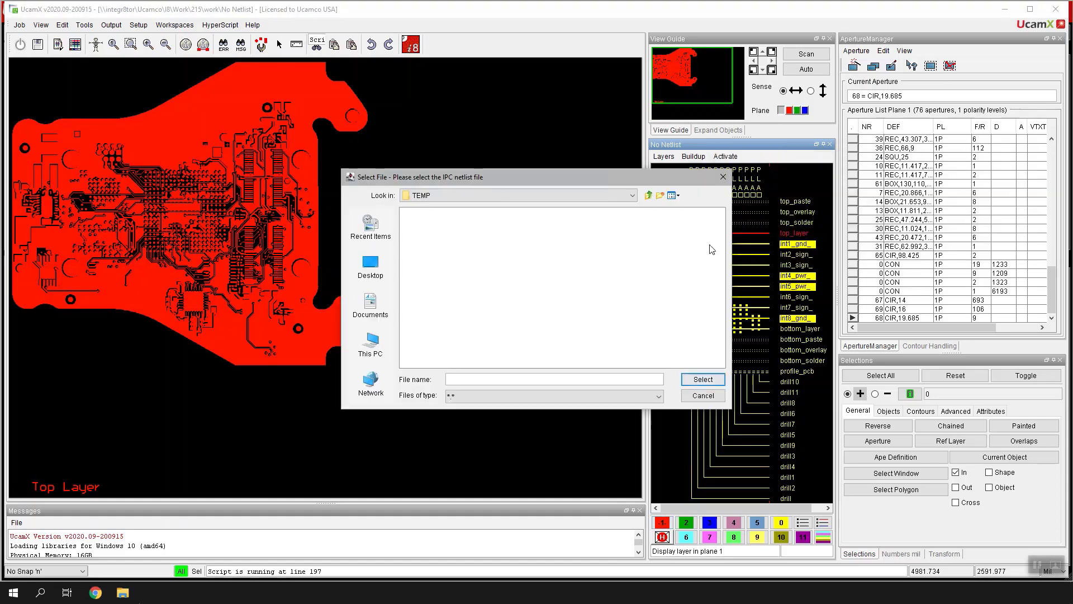
click(371, 318)
double_click(425, 263)
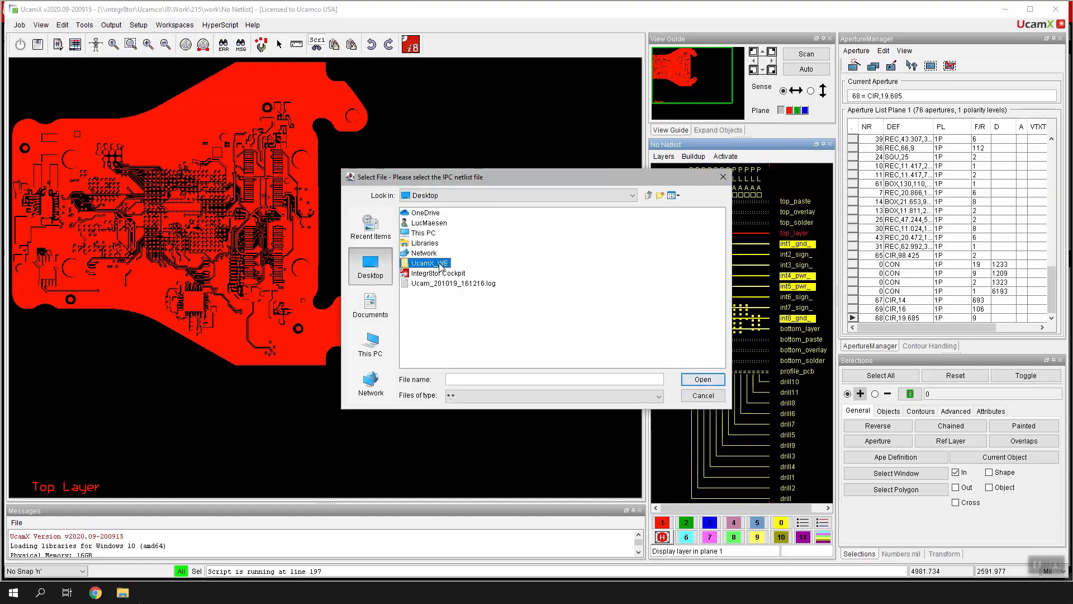
click(441, 223)
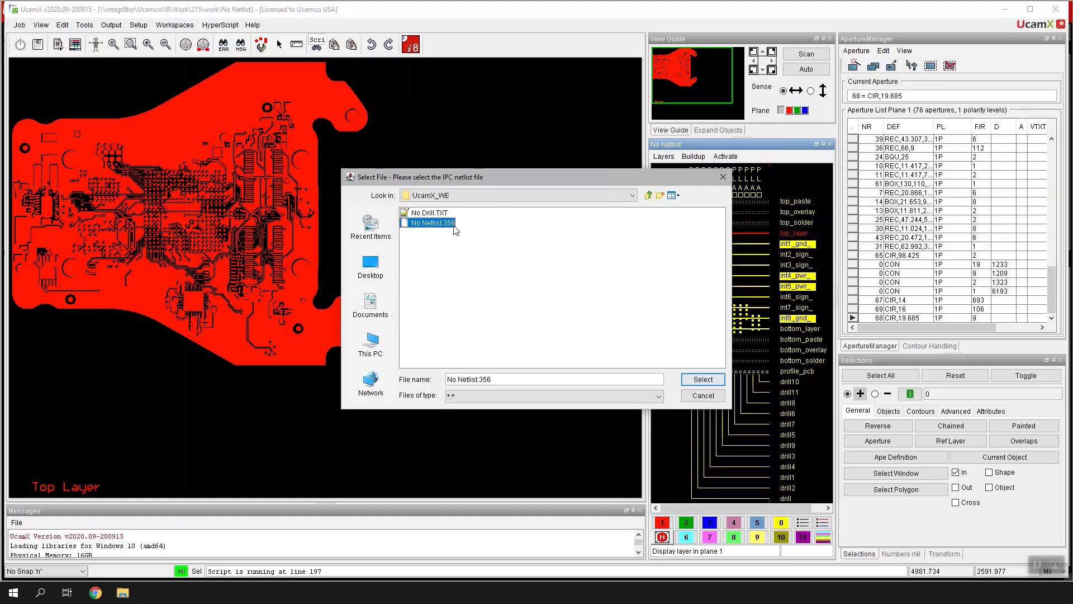
click(701, 380)
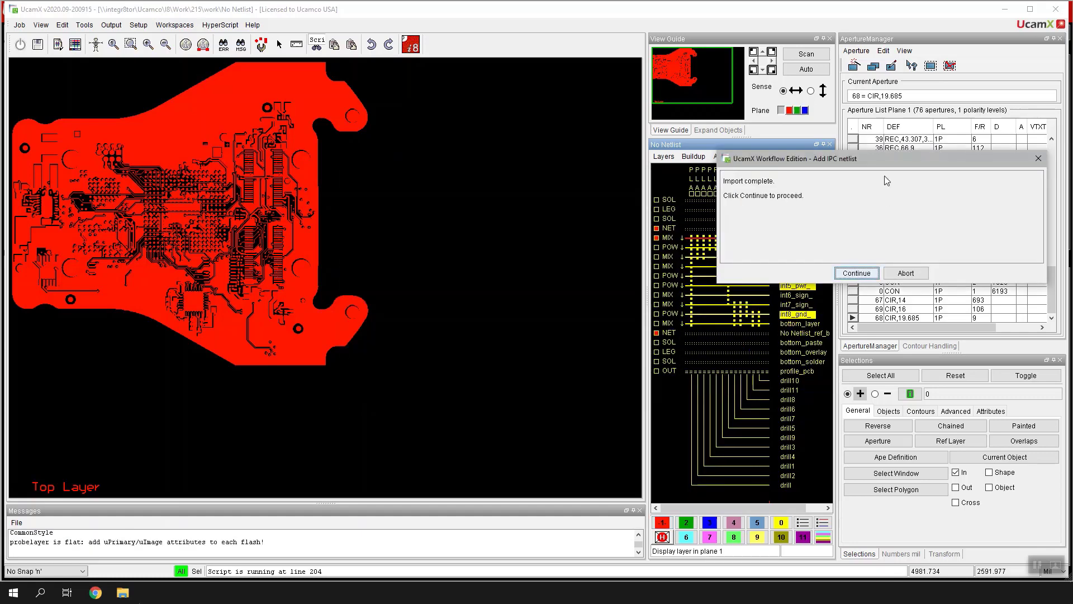
- Display the imported top reference netlist layer and complete the Add IPC netlist workflow
drag(881, 151, 222, 203)
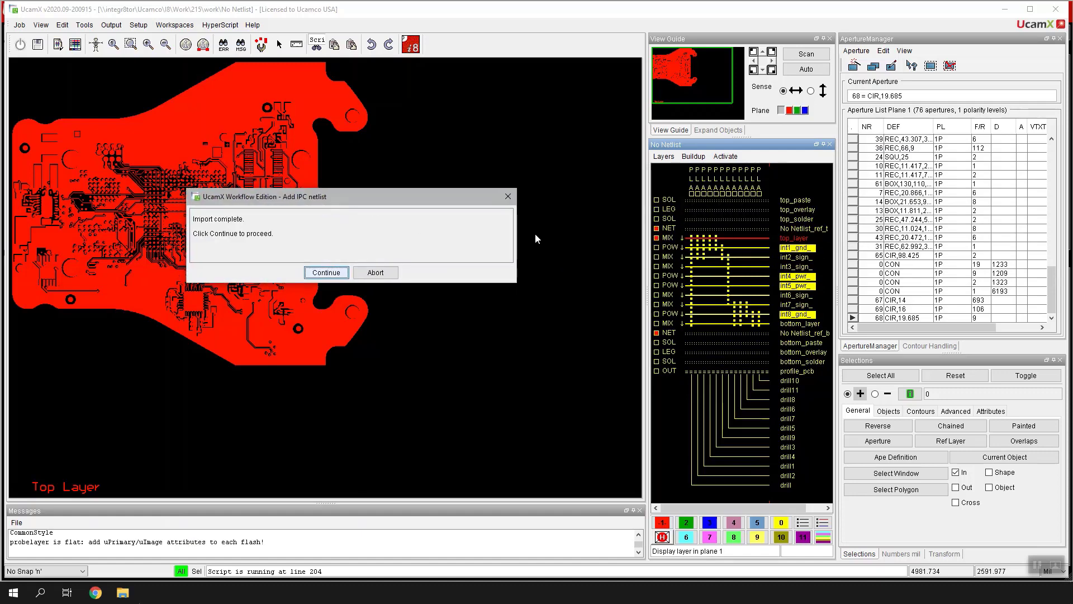
click(791, 226)
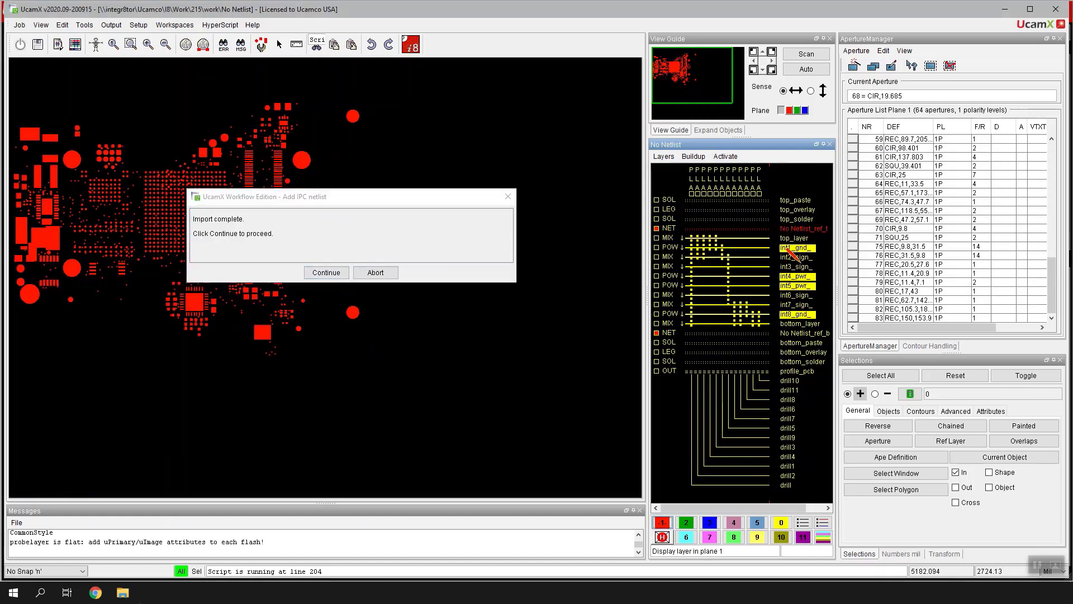
click(340, 276)
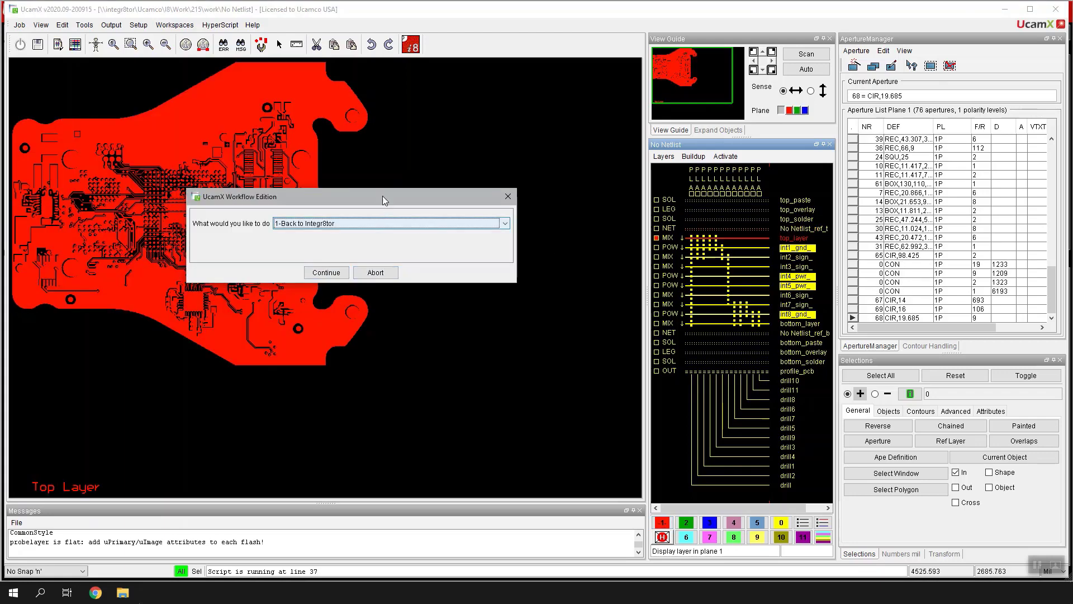
- Choose the "1-Back to Integr8tor" workflow, save the job, and return it to the Integr8tor Cockpit
drag(385, 197, 897, 90)
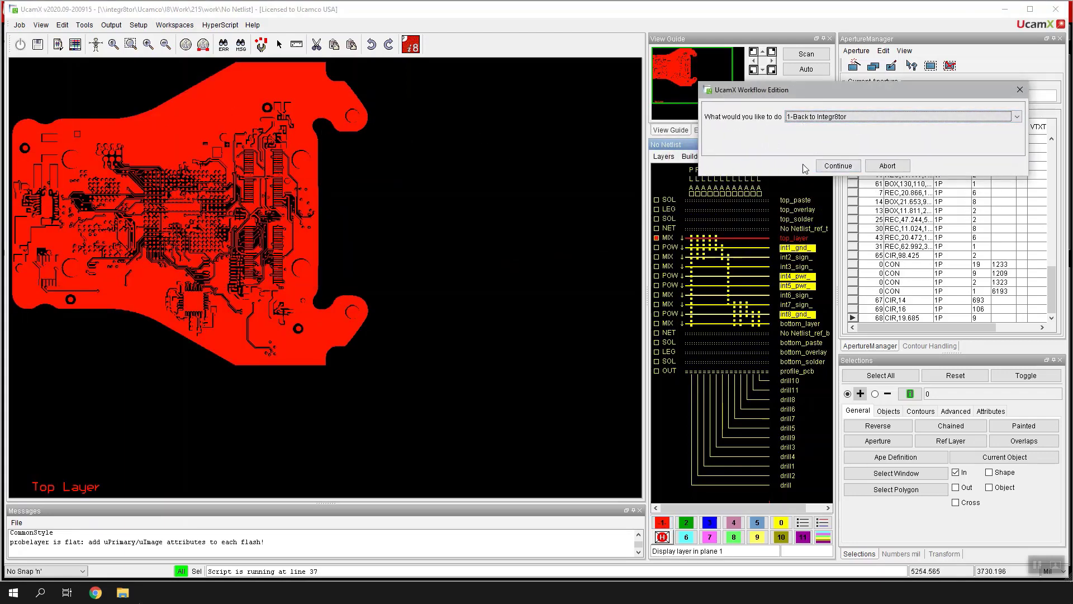
click(837, 165)
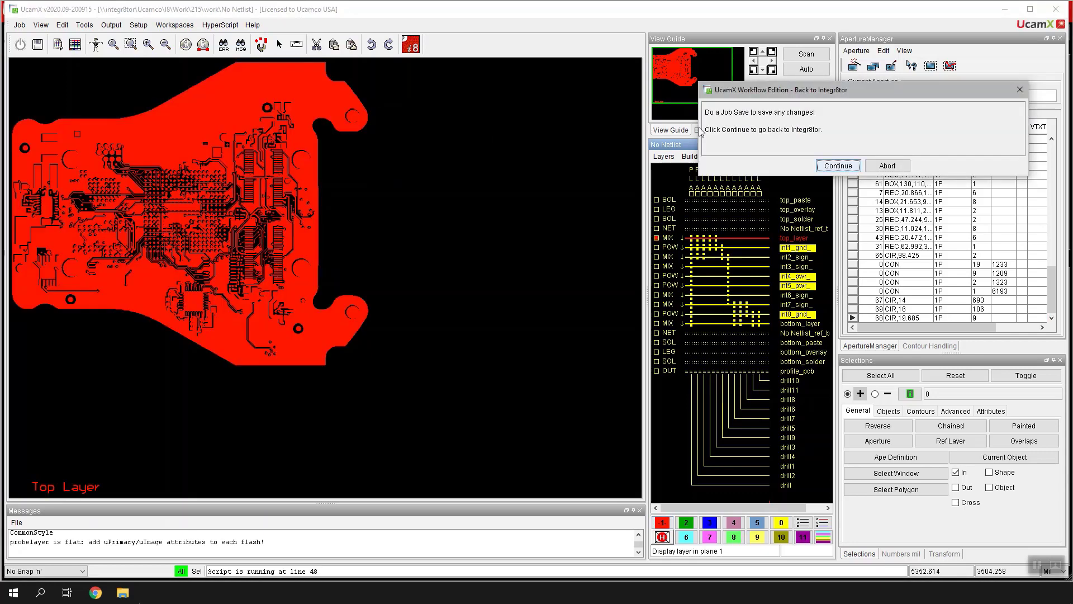
click(20, 25)
click(49, 156)
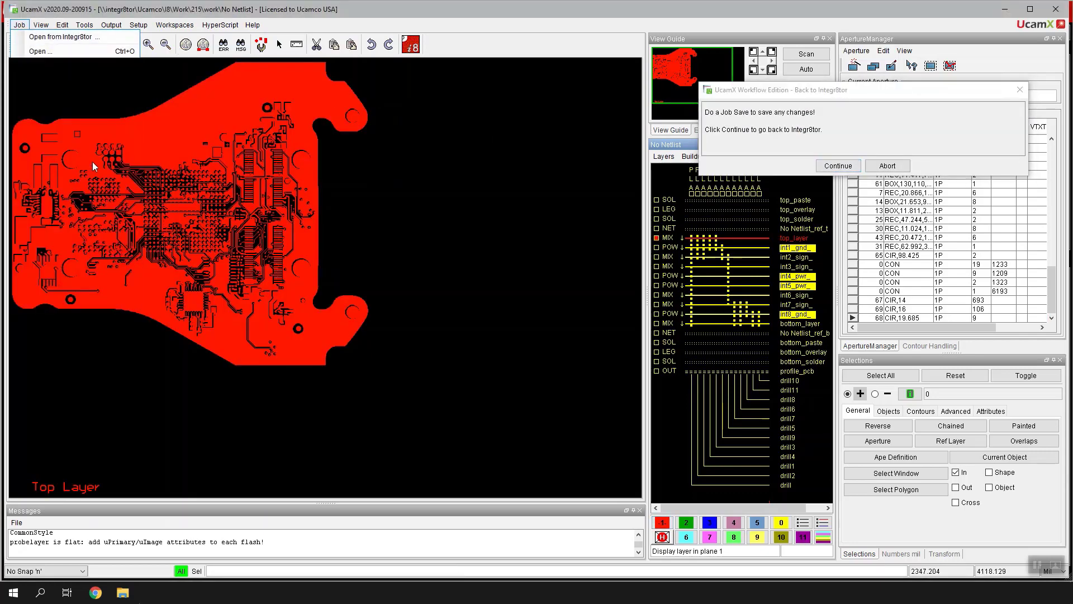
click(835, 166)
click(81, 61)
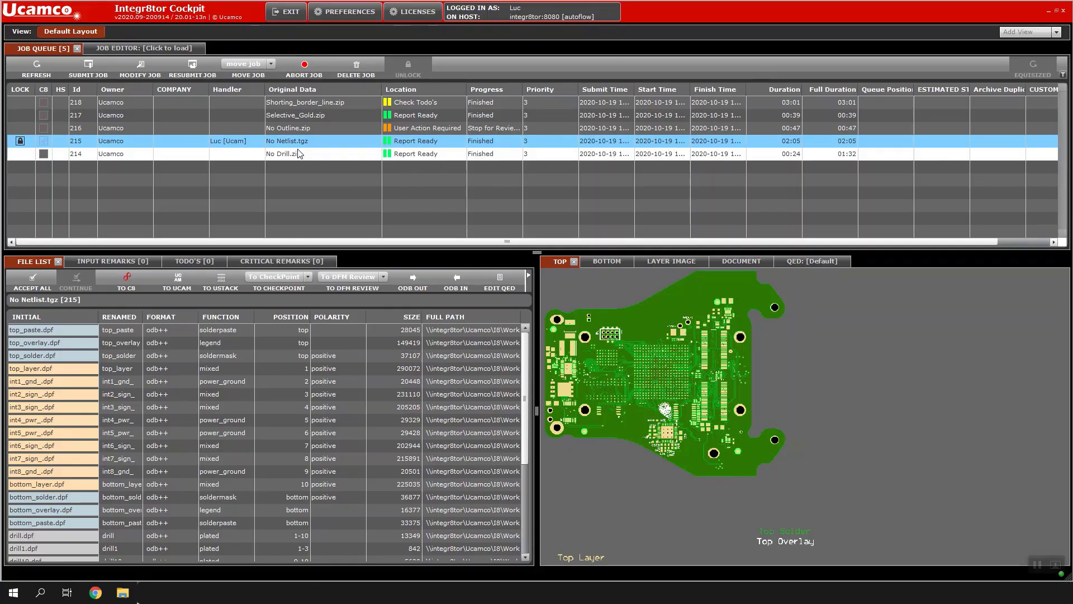
- Review the No Drill.zip, No Netlist.tgz and No Outline.zip jobs and their board previews in the job queue
click(360, 155)
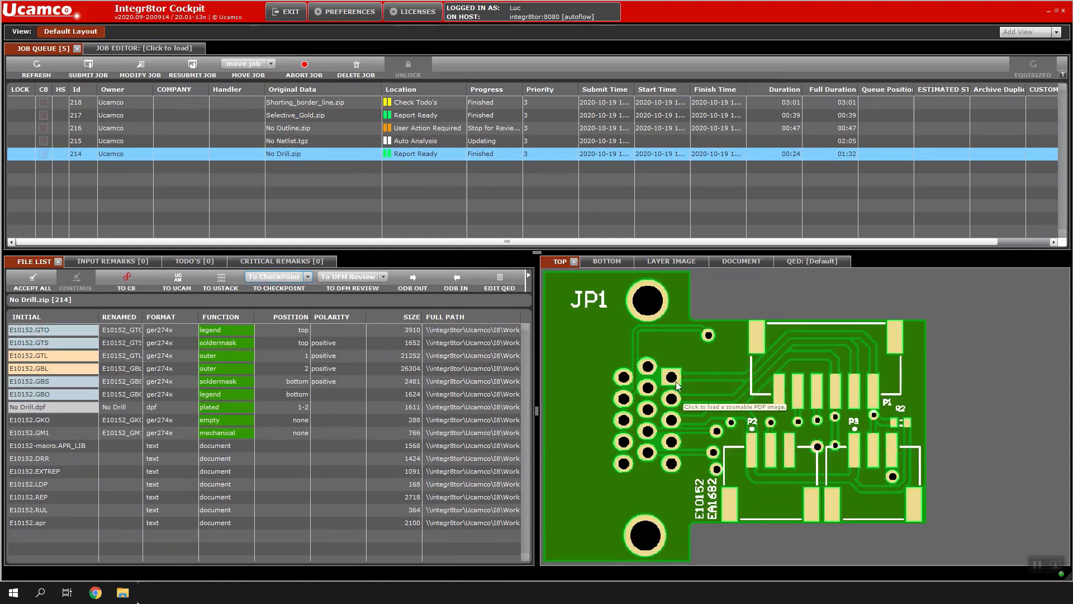
click(408, 142)
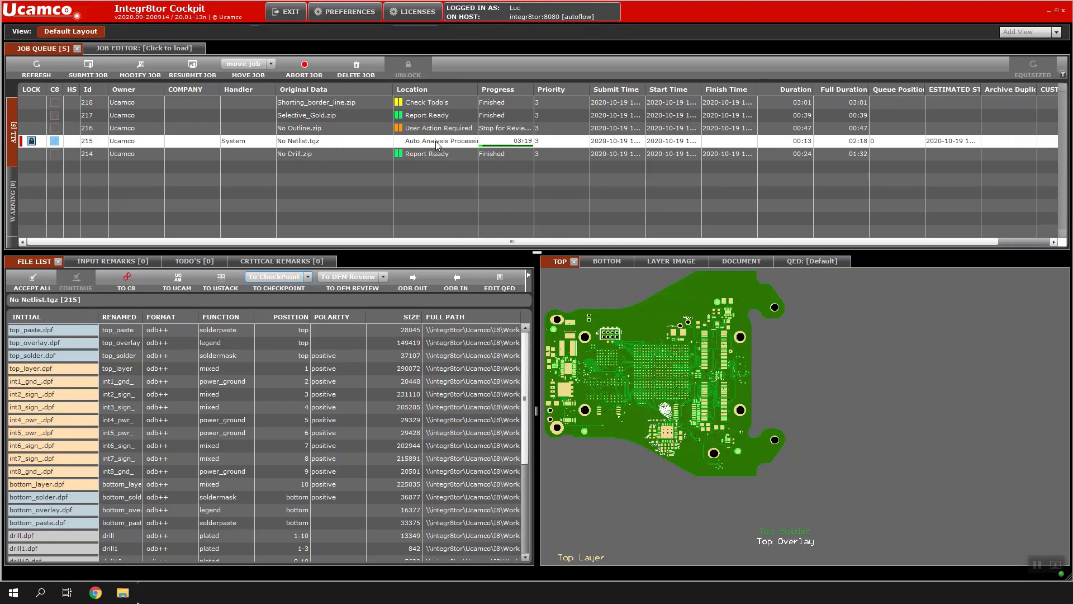
click(364, 128)
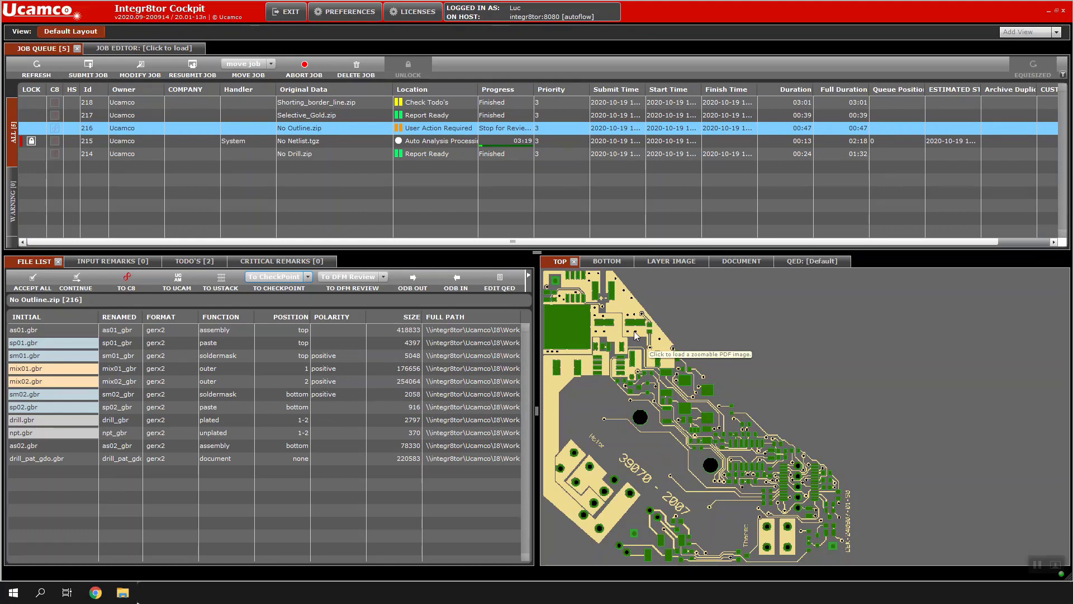
- Inspect the customer panel and single PCB sizes of No Outline.zip in the Job Editor, and close the job
click(144, 49)
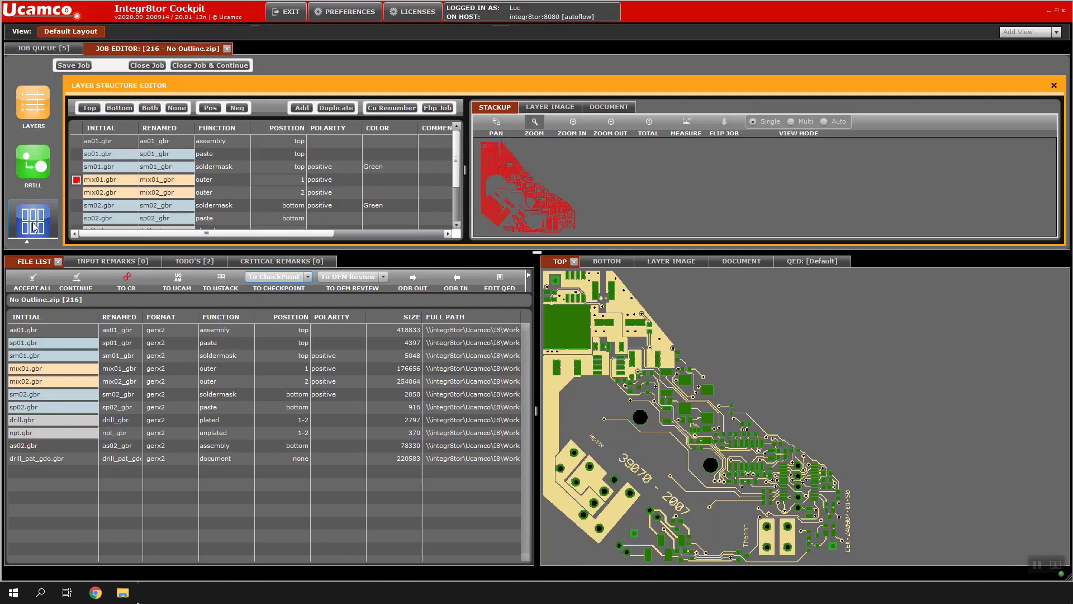
click(33, 224)
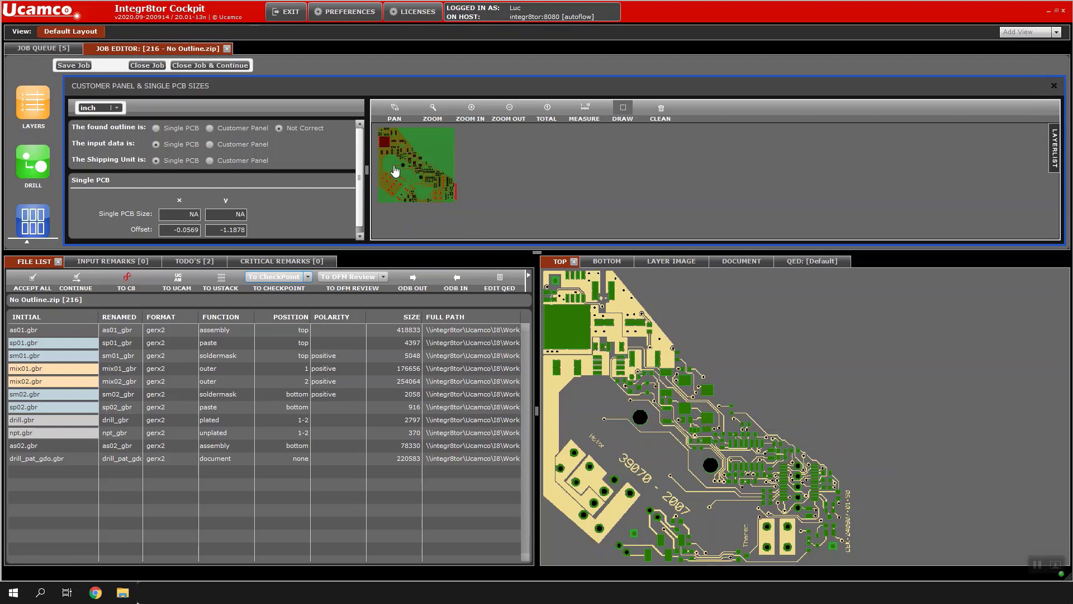
click(151, 67)
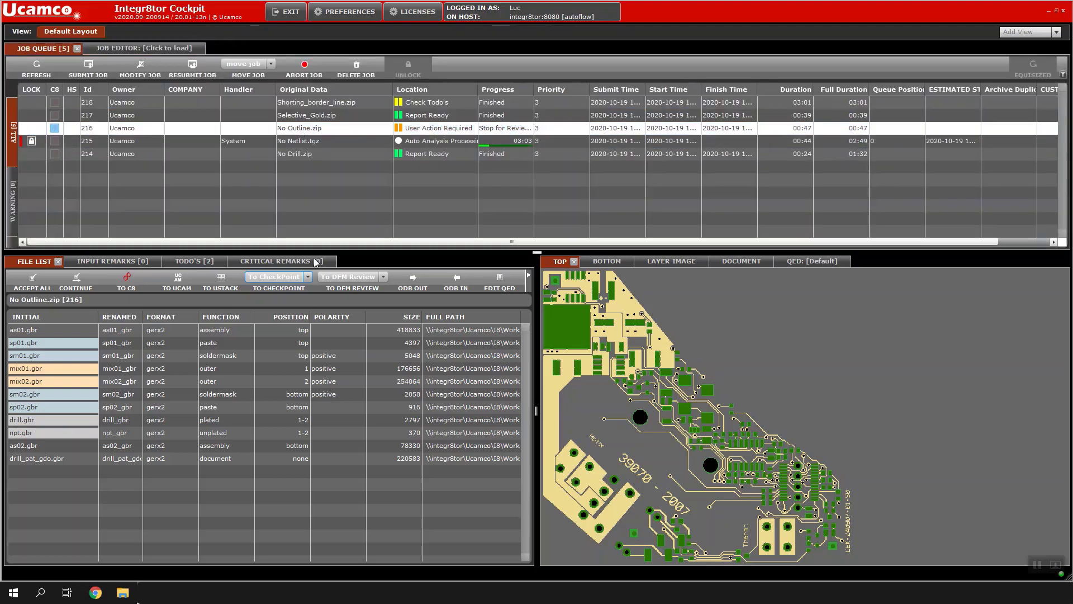
- Send the No Outline.zip job to UcamX and start the "2-Create outline" workflow
click(184, 277)
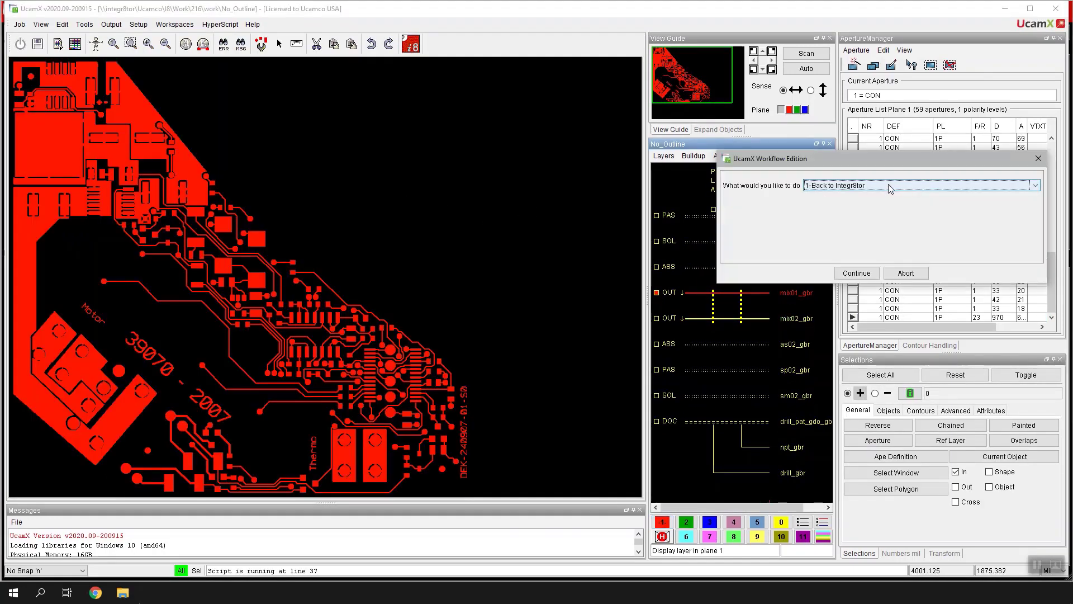
click(888, 184)
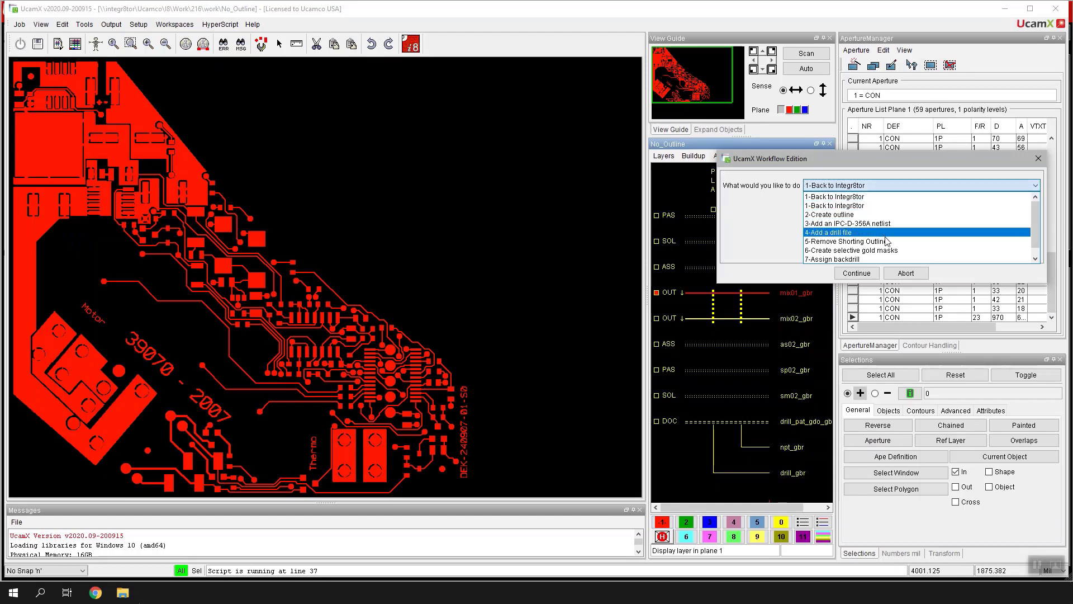
click(844, 215)
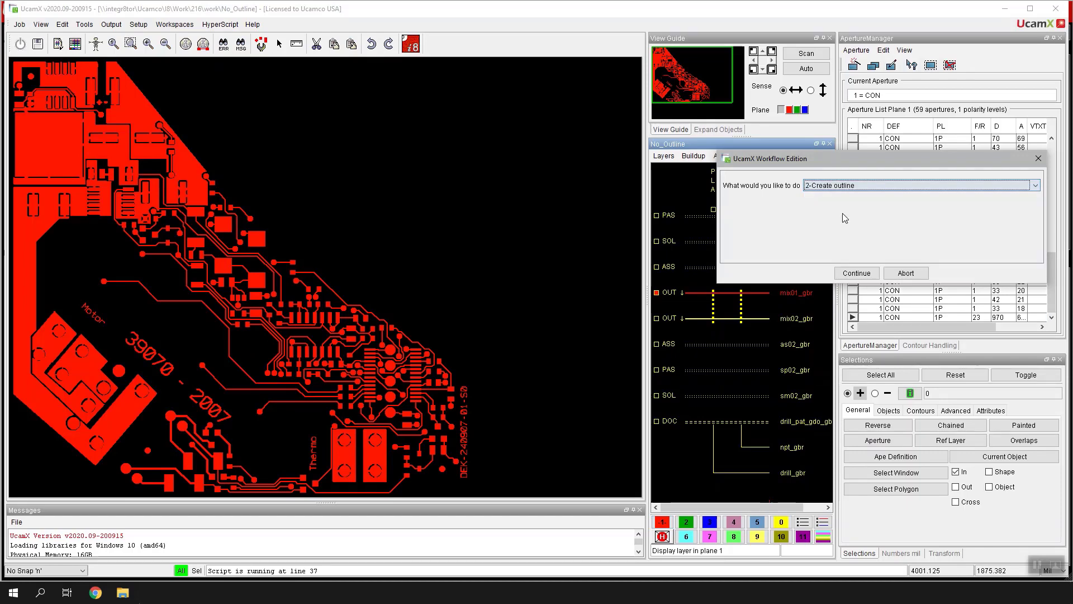
click(863, 273)
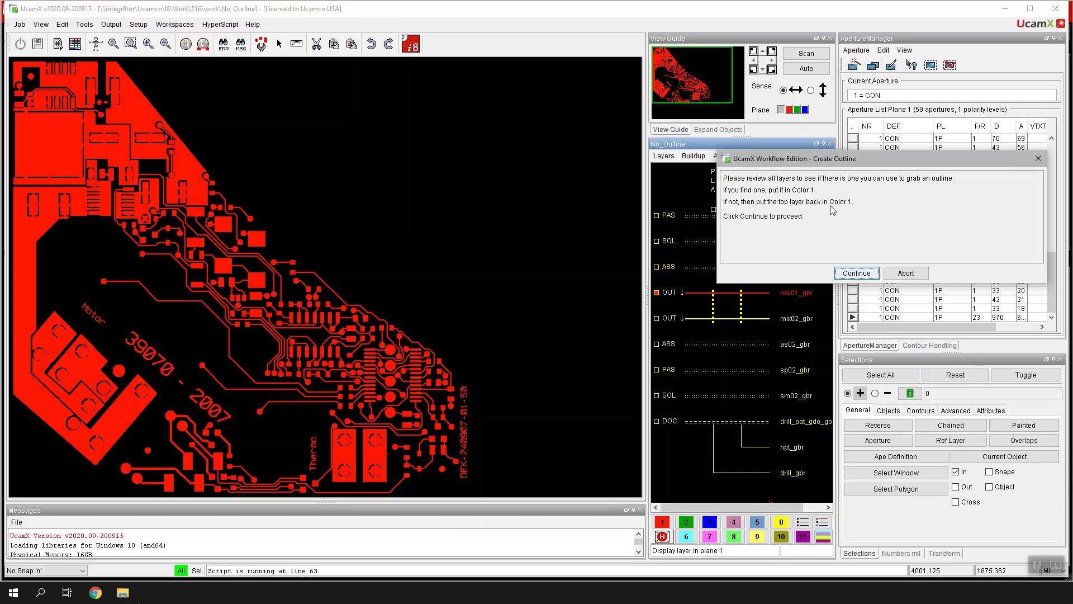
- Review the layers for a usable board outline, put drill_pat_gdo_gbr in Color 1, and continue the Create Outline workflow
scroll(211, 90, down, 3)
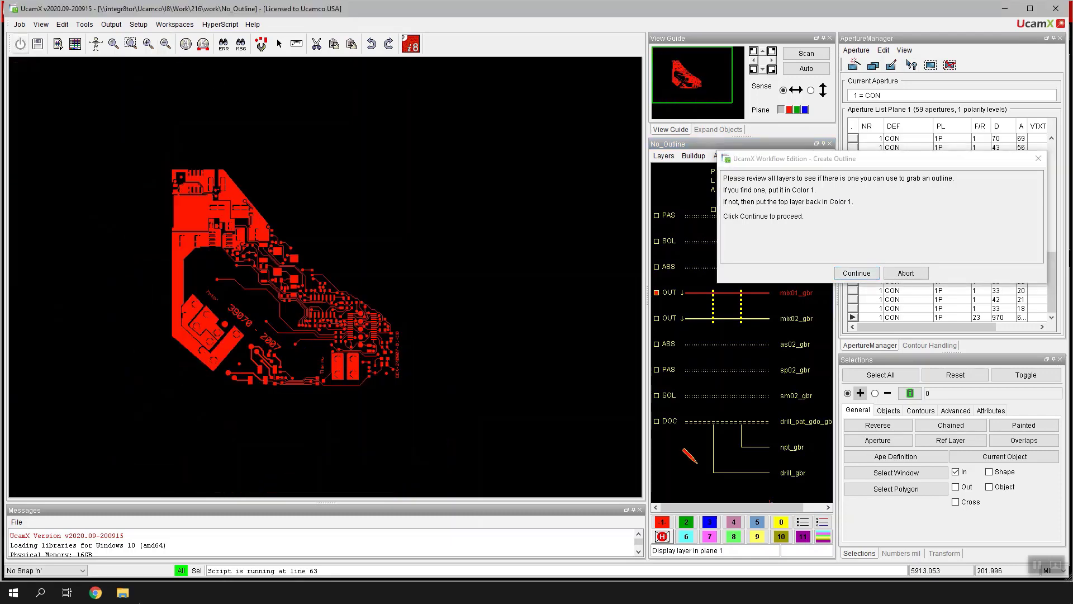
click(790, 313)
click(792, 343)
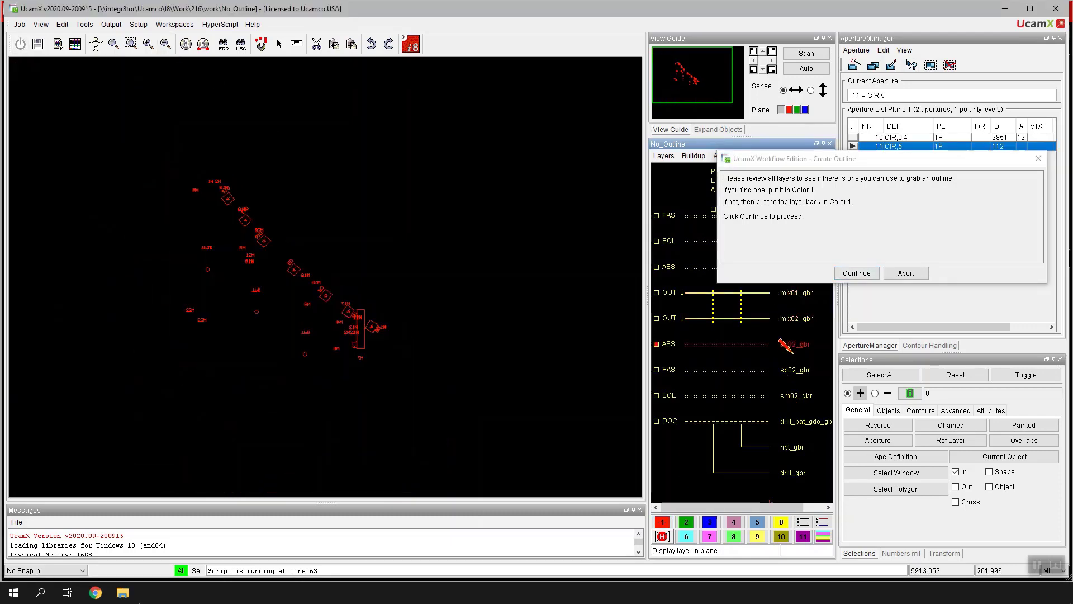
click(791, 370)
click(792, 395)
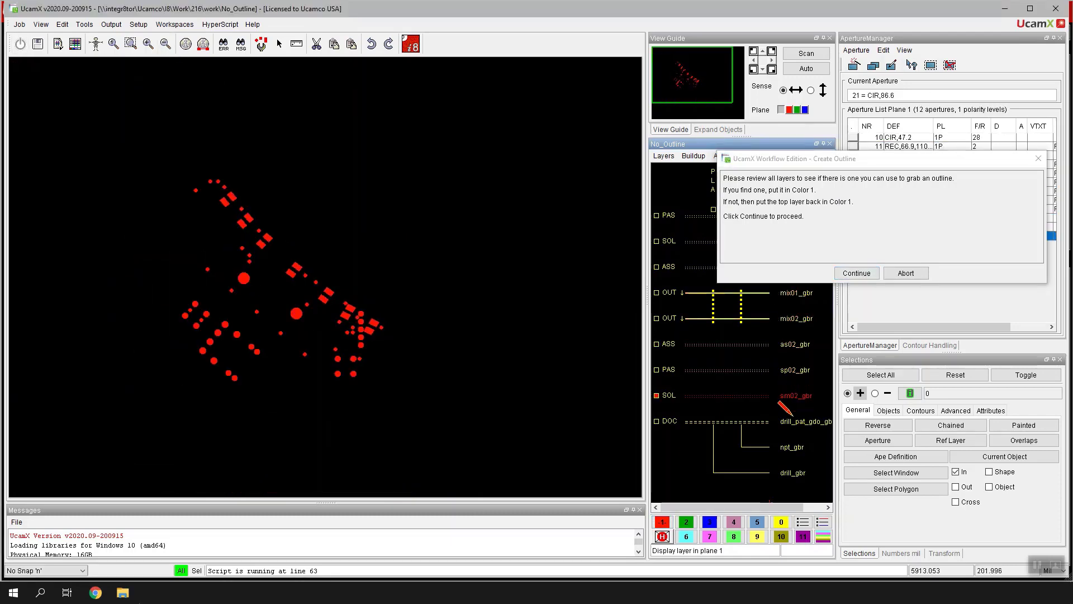
click(794, 421)
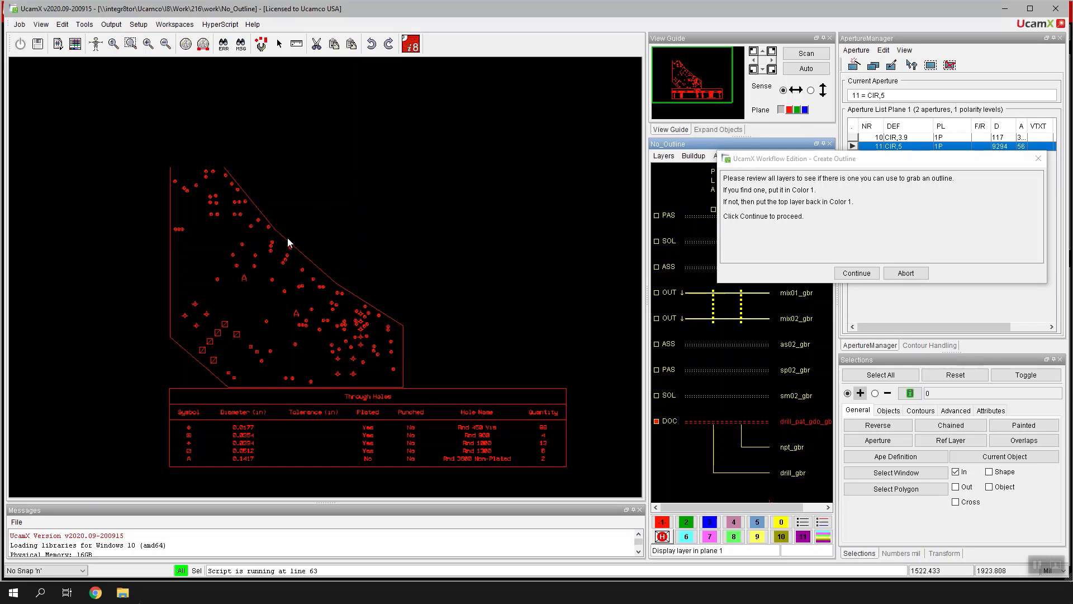
click(856, 272)
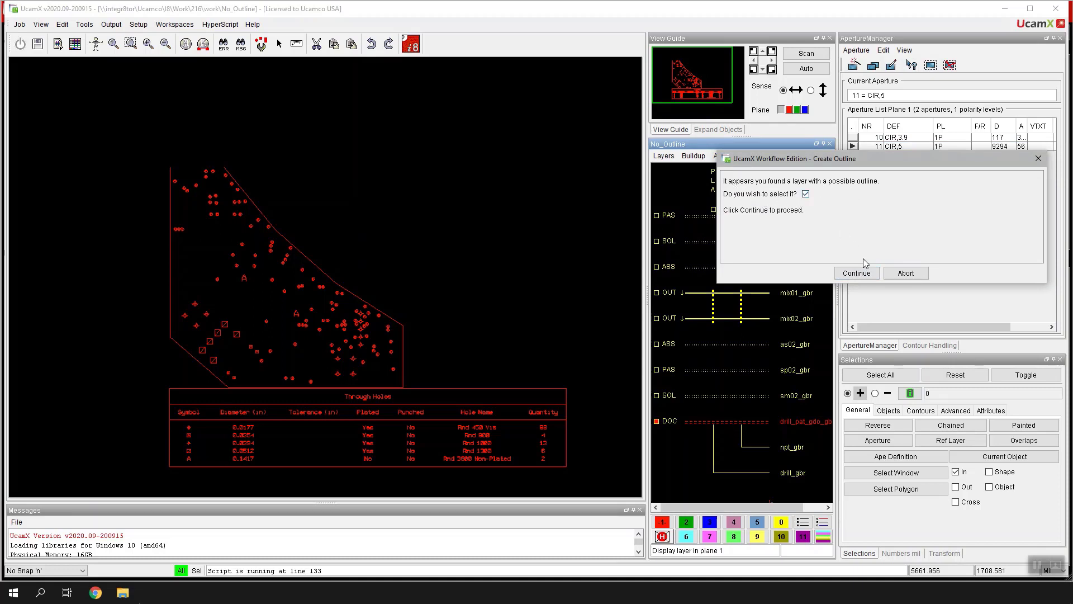
- Accept the layer with the possible outline, select its board outline as chained objects, continue, and dismiss the open-contours warning
click(856, 274)
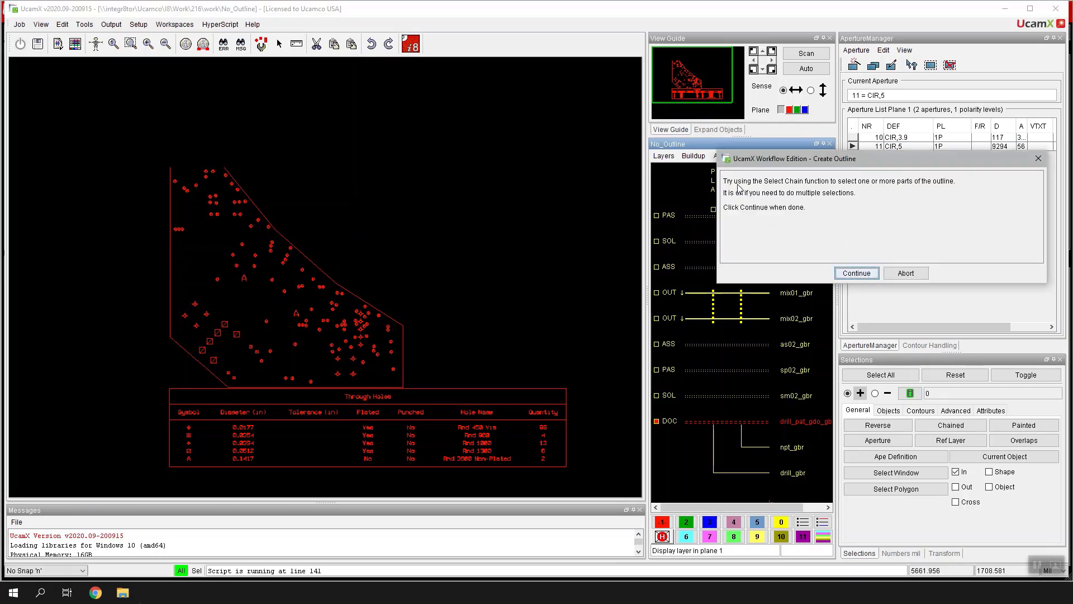
click(950, 424)
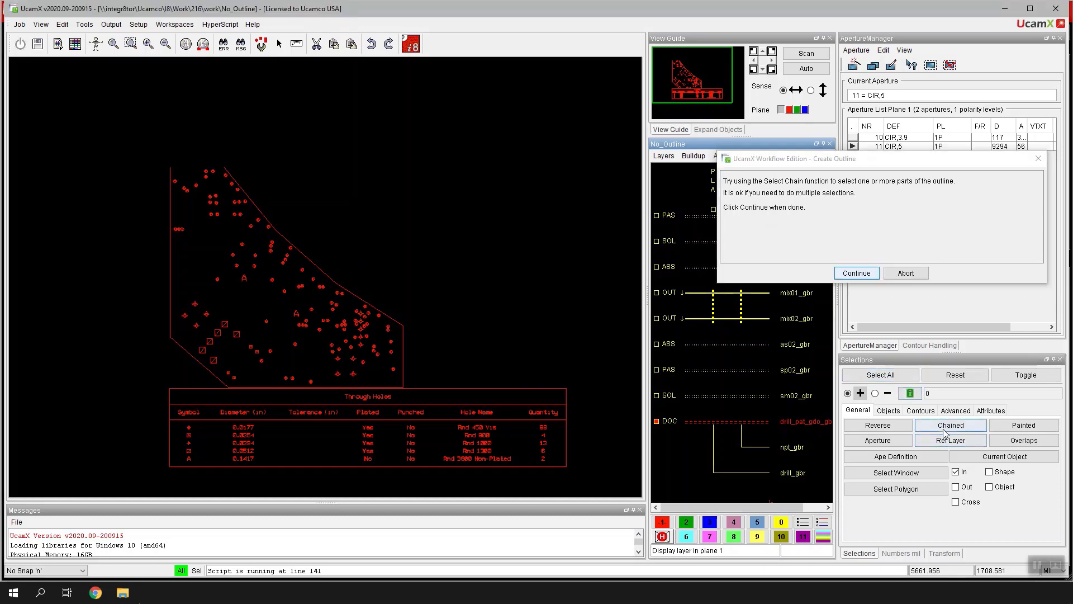
click(353, 296)
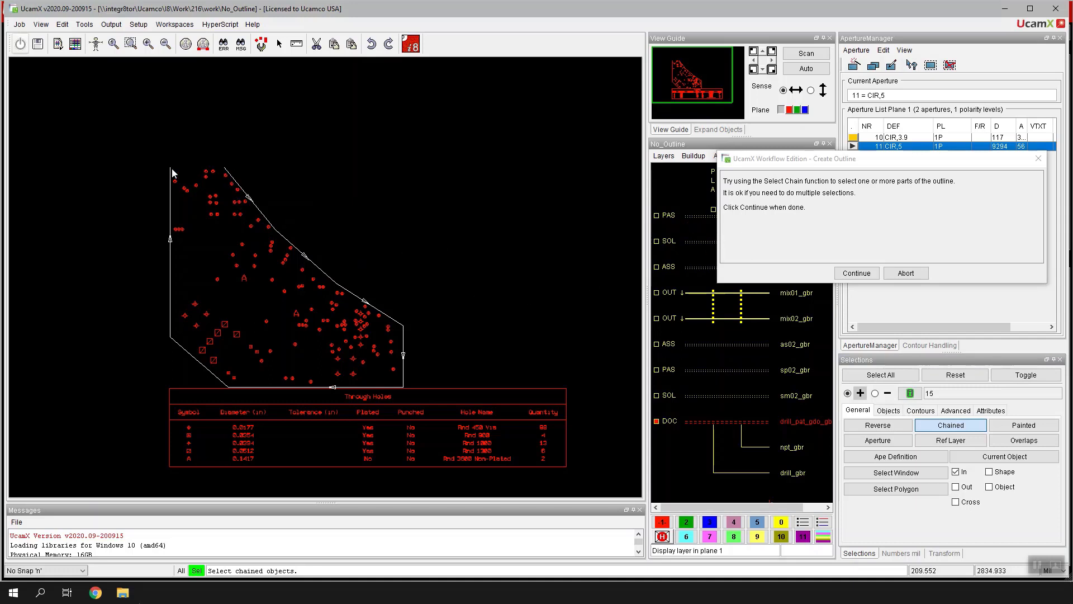
click(856, 273)
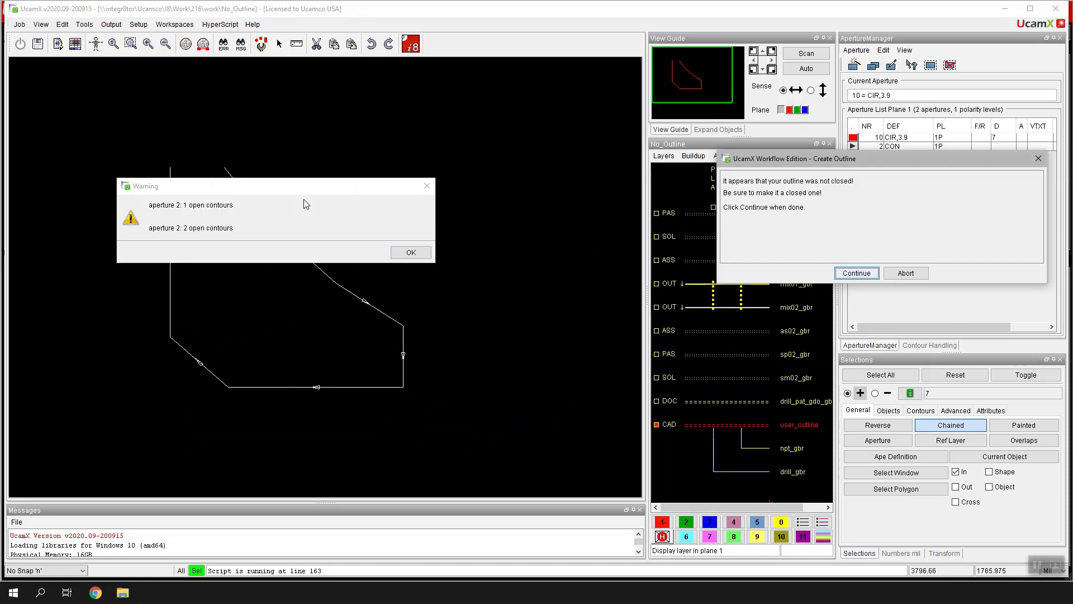
click(422, 252)
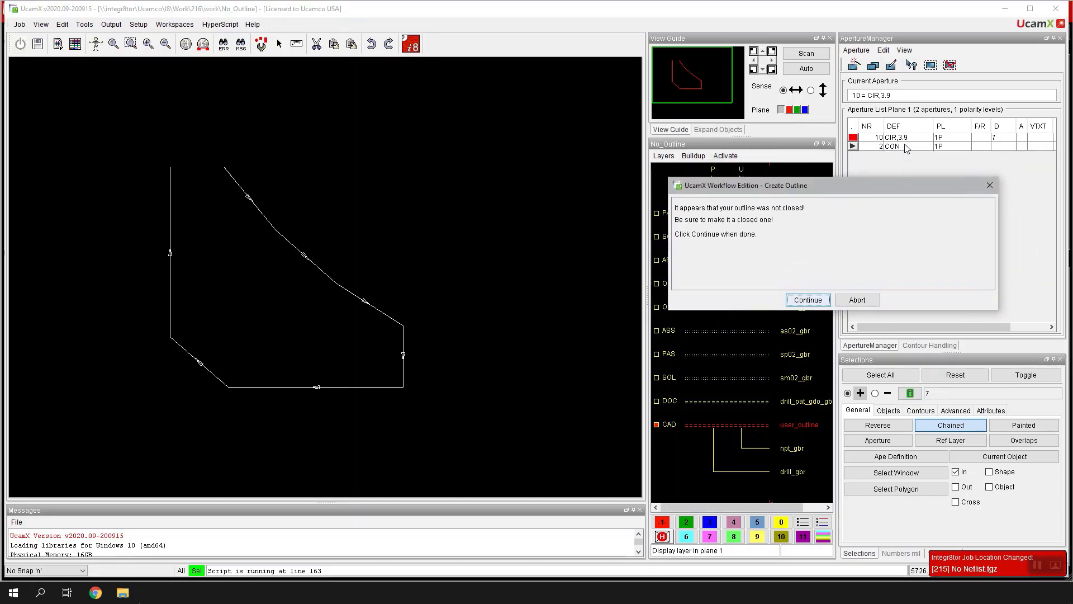
- Close the gap in the user_outline contour with a CIR,3.9 line snapped to both open end points, and complete the Create Outline workflow
click(860, 140)
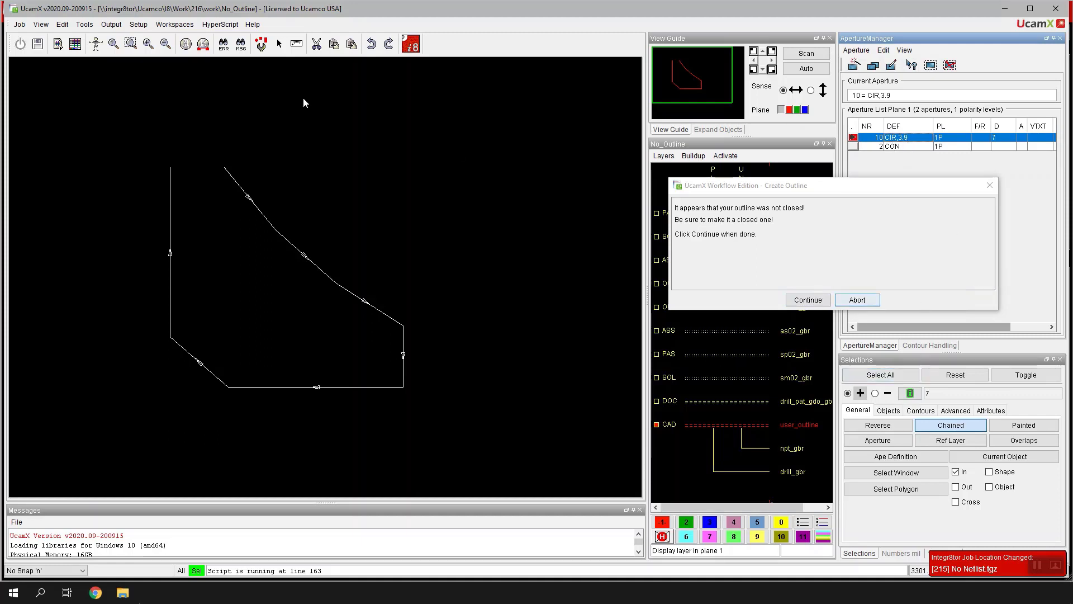
click(62, 24)
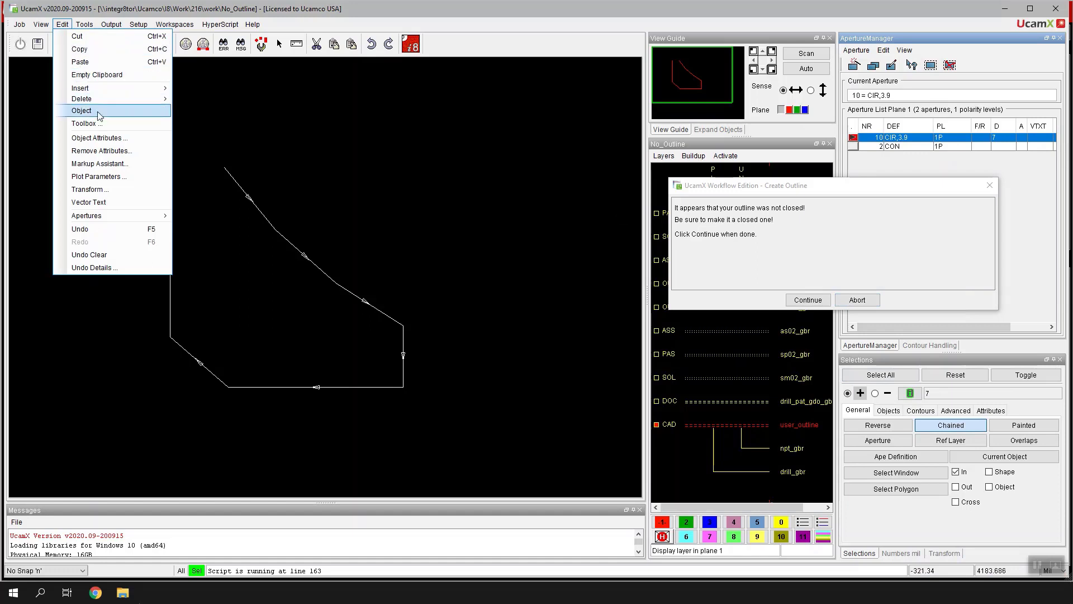
click(83, 123)
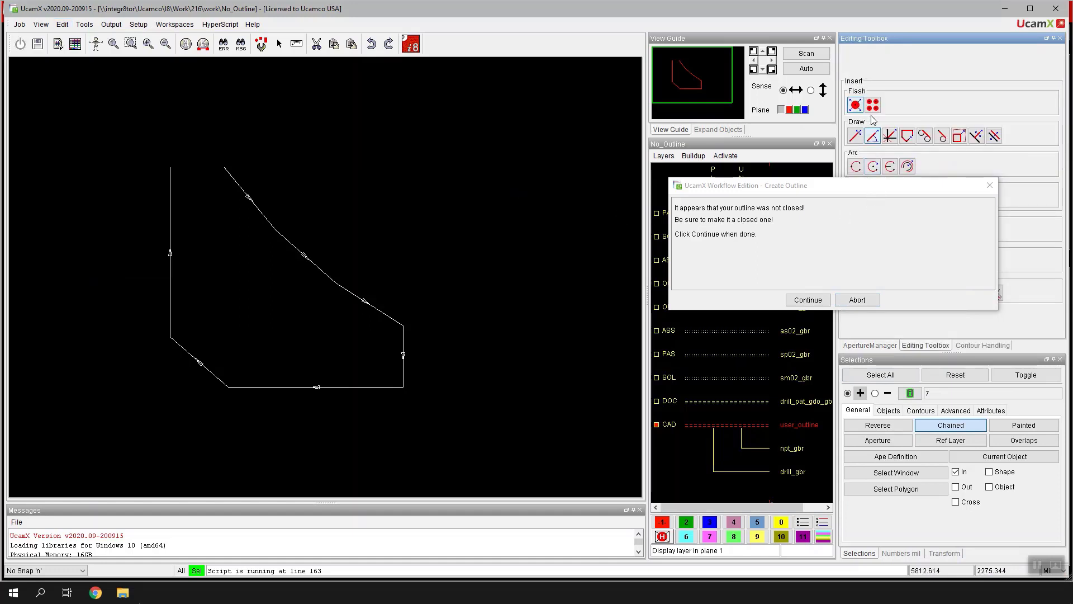
click(861, 138)
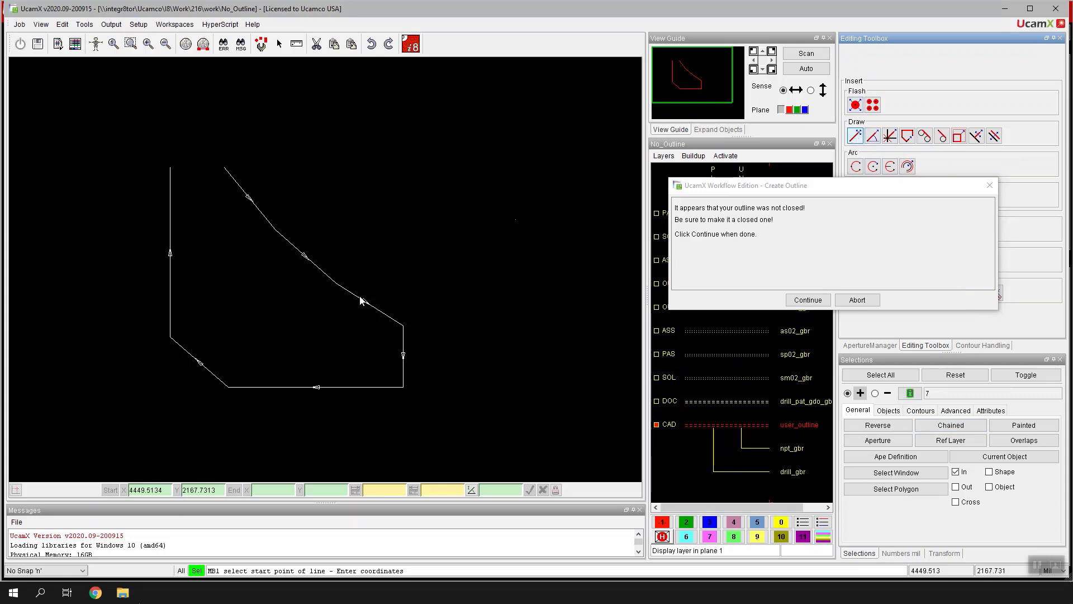
click(72, 569)
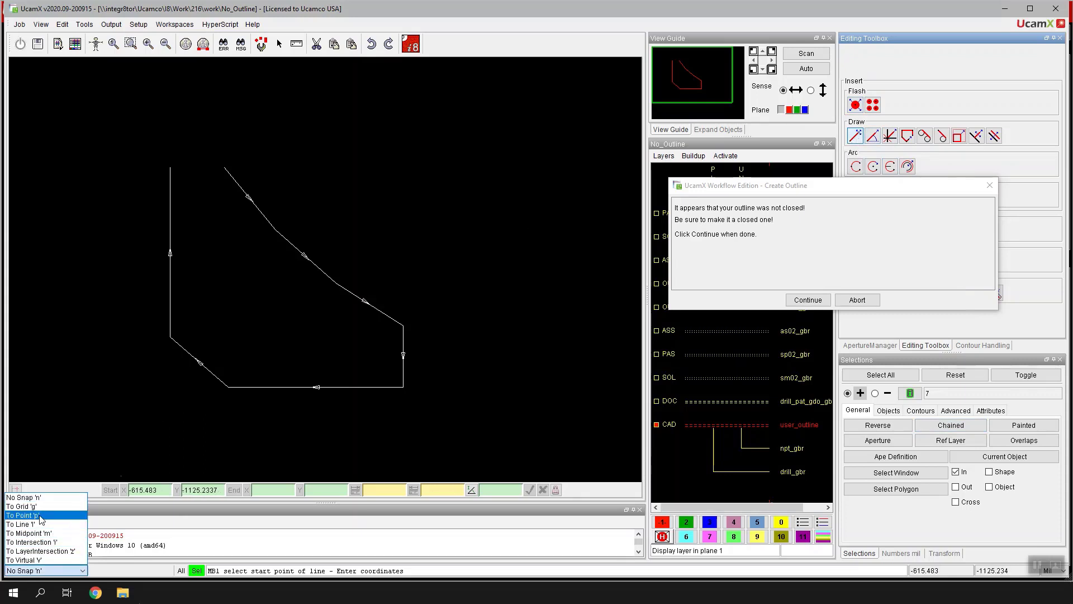
click(22, 515)
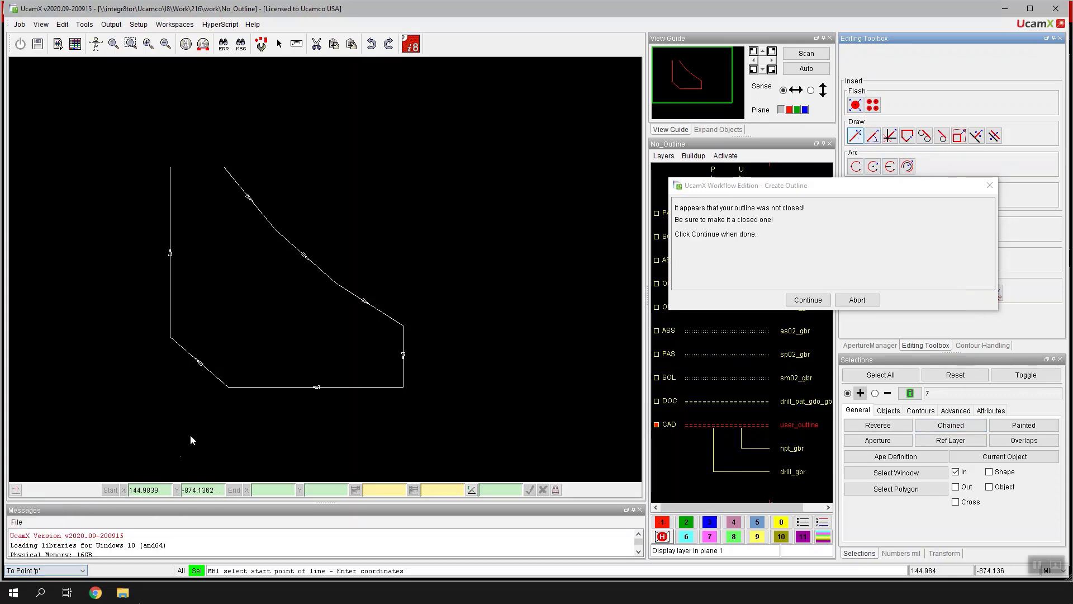
click(175, 168)
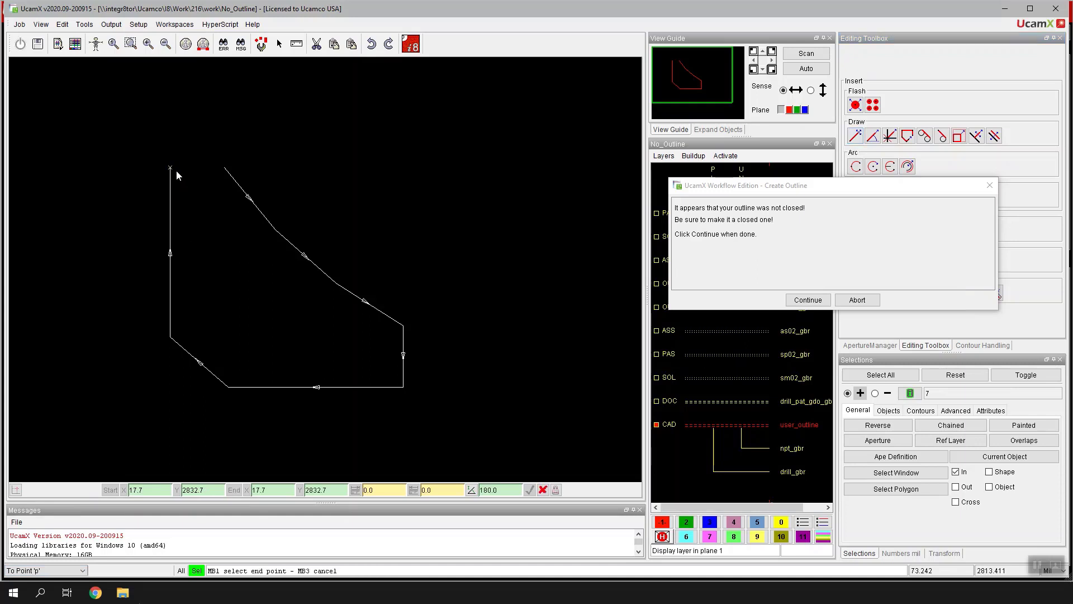
click(222, 169)
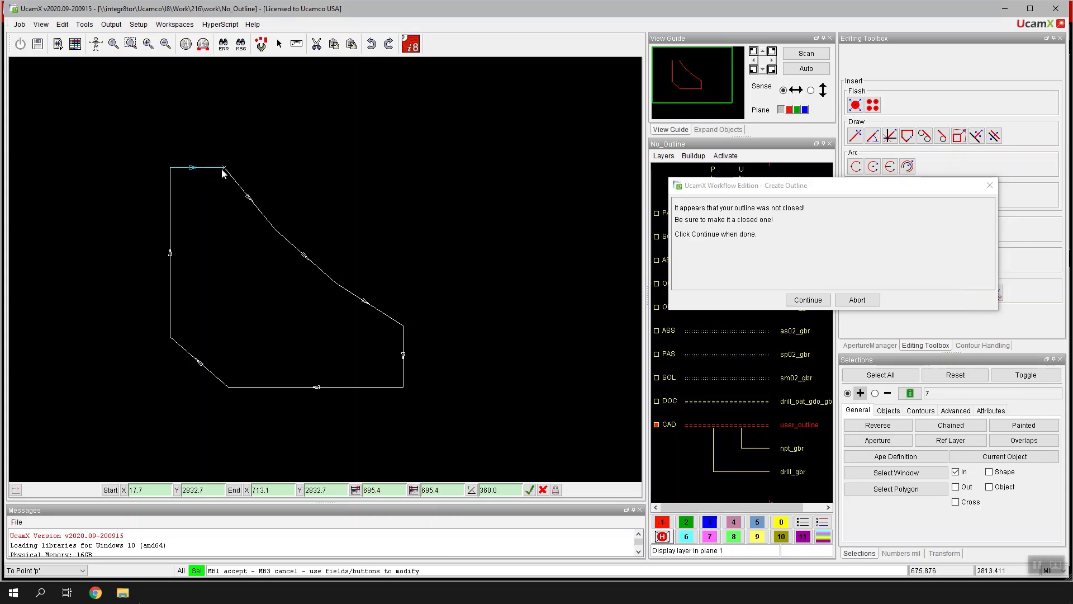
click(221, 169)
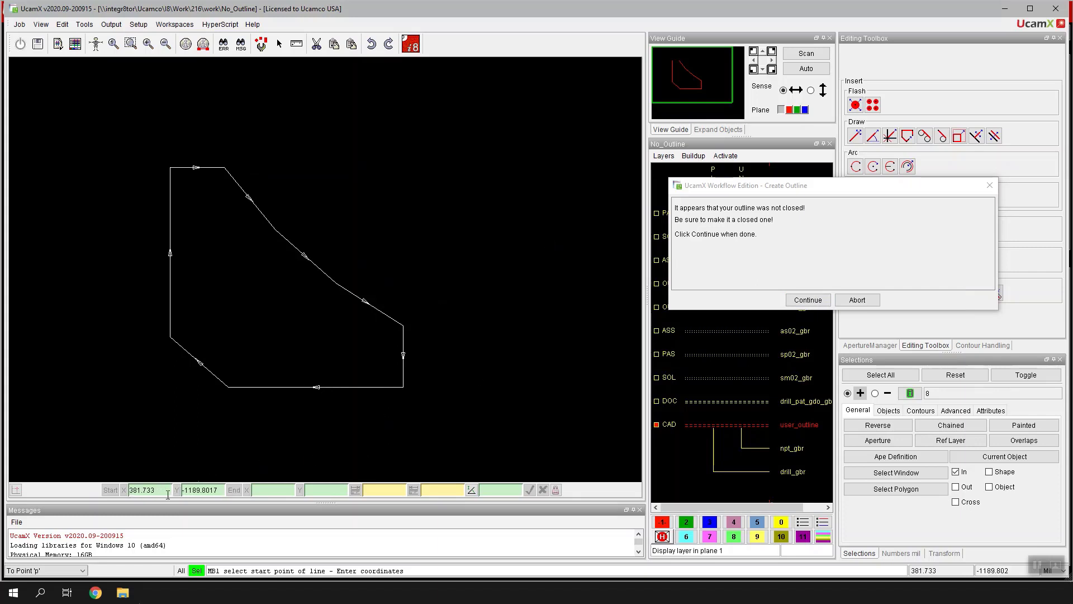
right_click(569, 373)
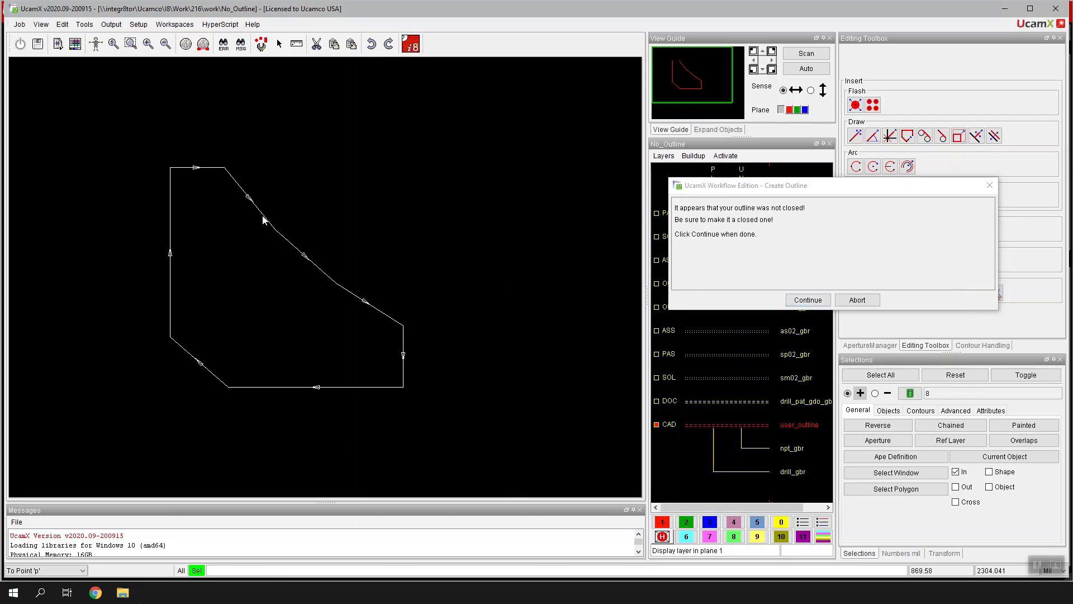
click(812, 300)
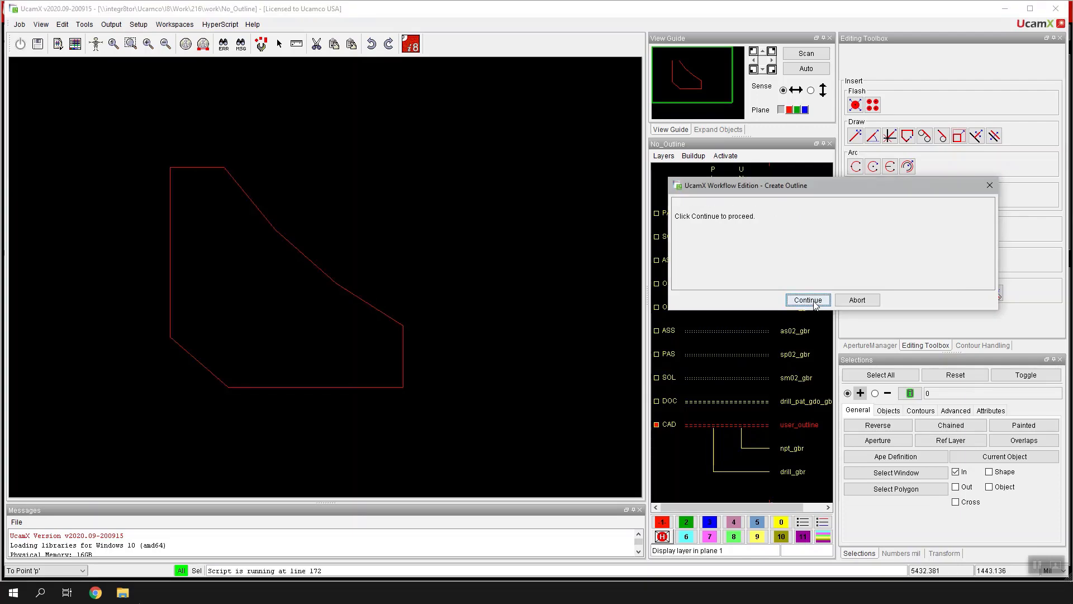
click(814, 303)
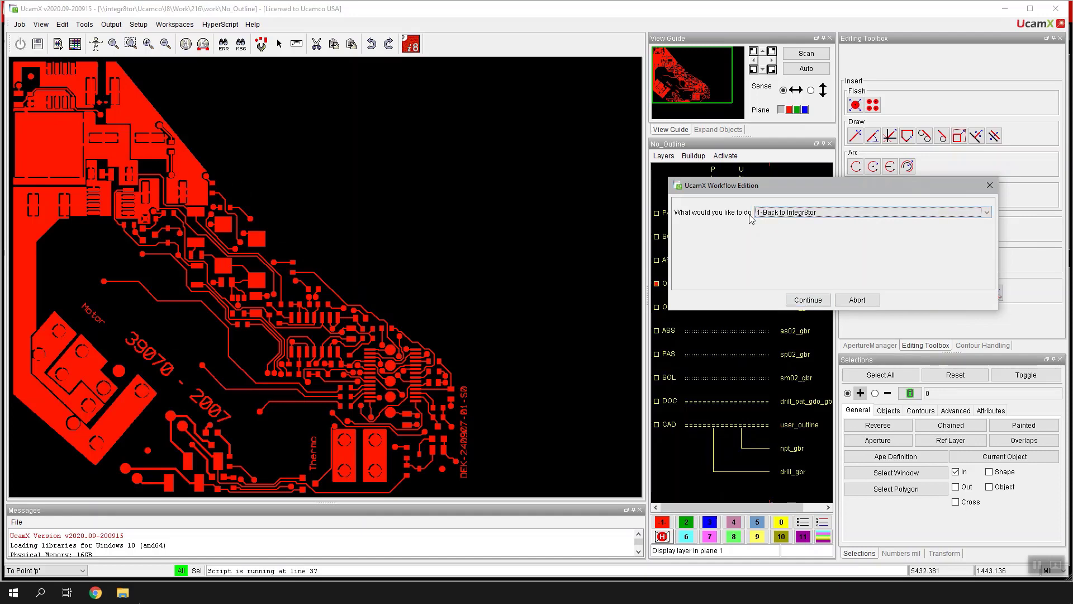
- Run the "1-Back to Integr8tor" workflow, save the No_Outline job, and quit it to return to the Integr8tor Cockpit
click(814, 301)
click(19, 25)
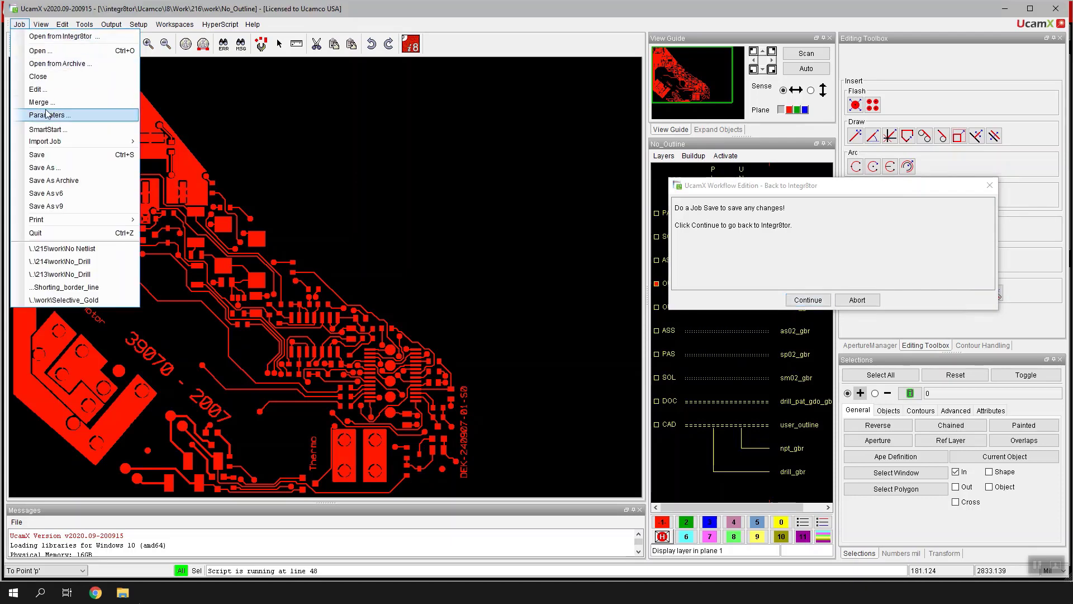
click(109, 155)
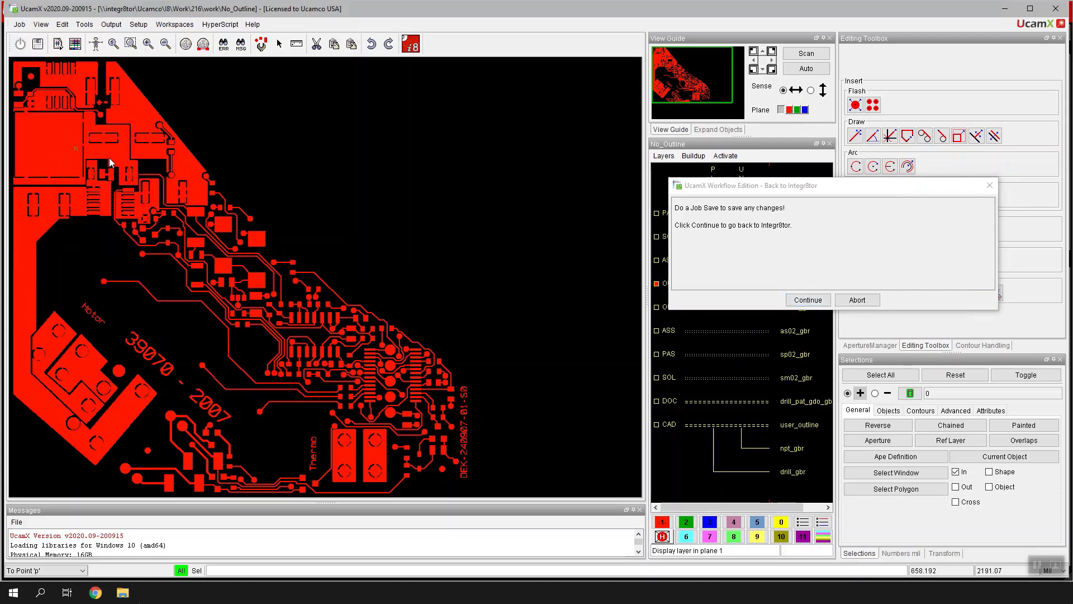
click(808, 300)
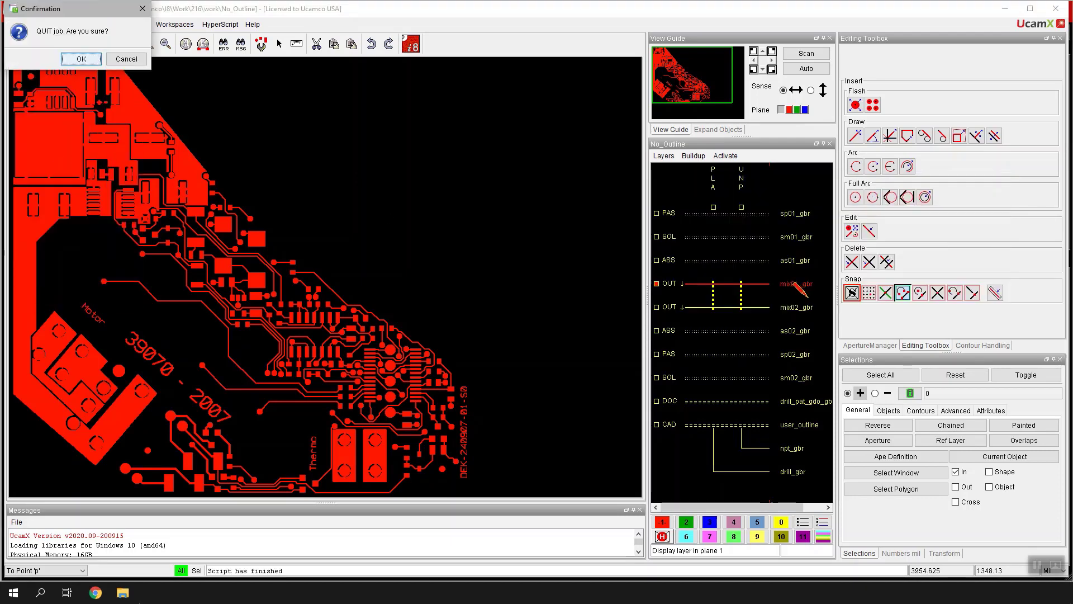
click(81, 58)
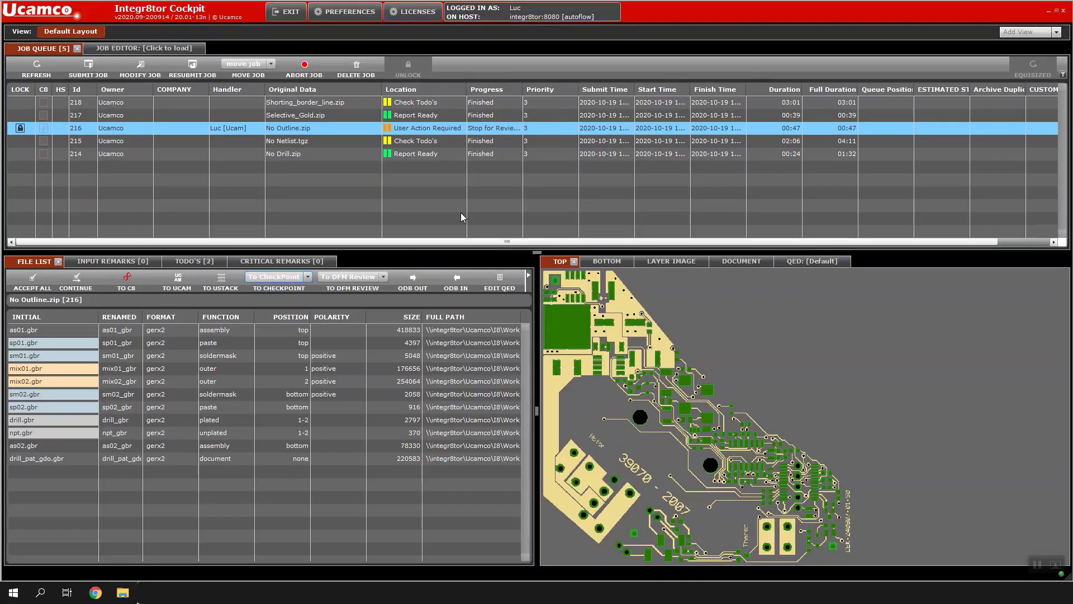
- Examine the selective gold requirements of Selective_Gold.zip in readme.txt and TPA_Selective Gold.JPG
click(418, 116)
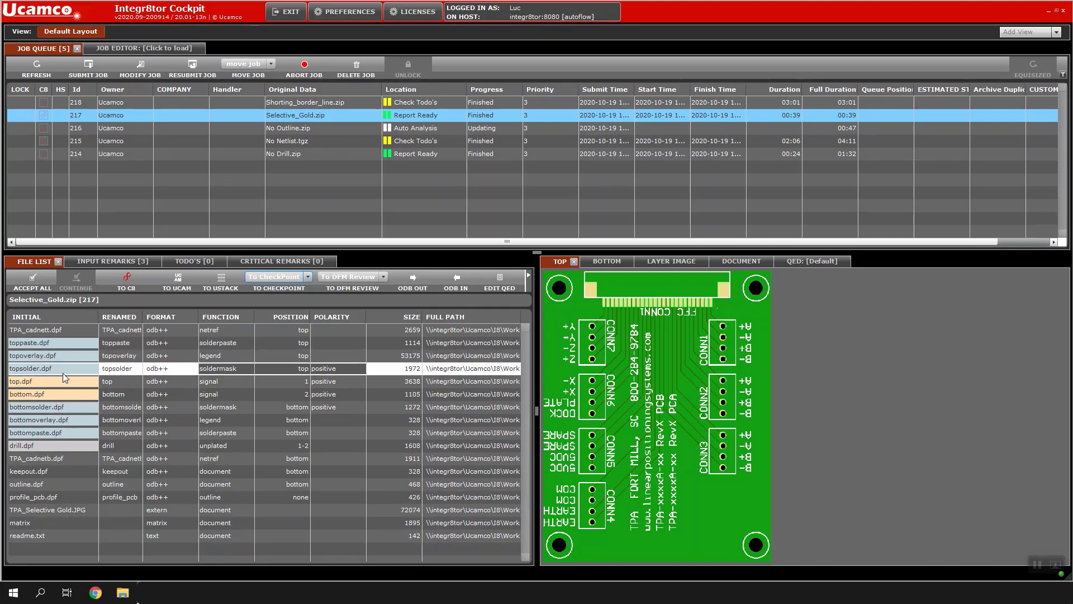
double_click(45, 535)
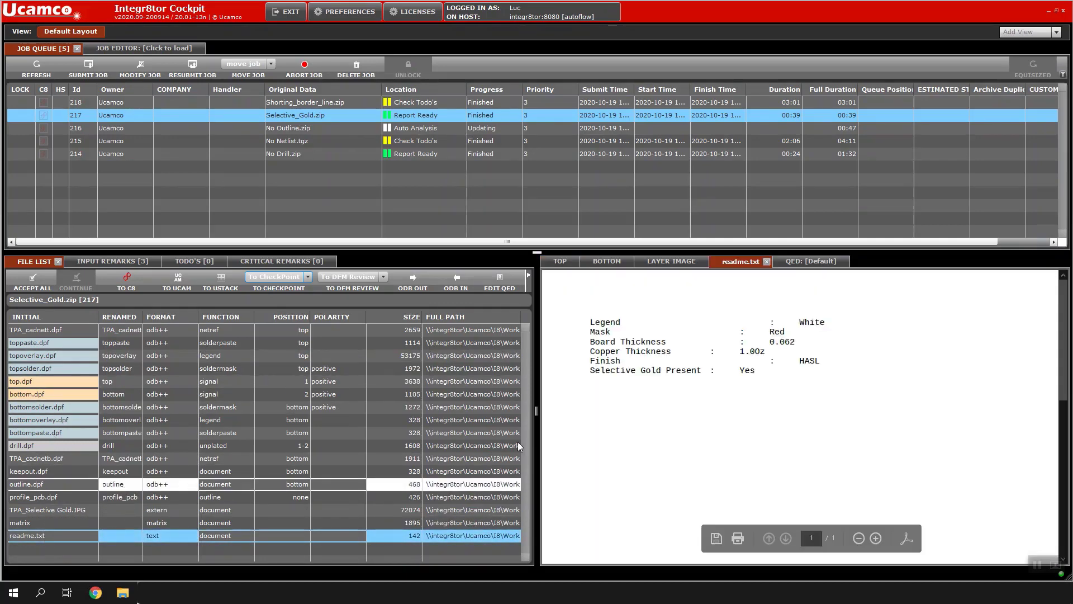
drag(757, 371, 609, 373)
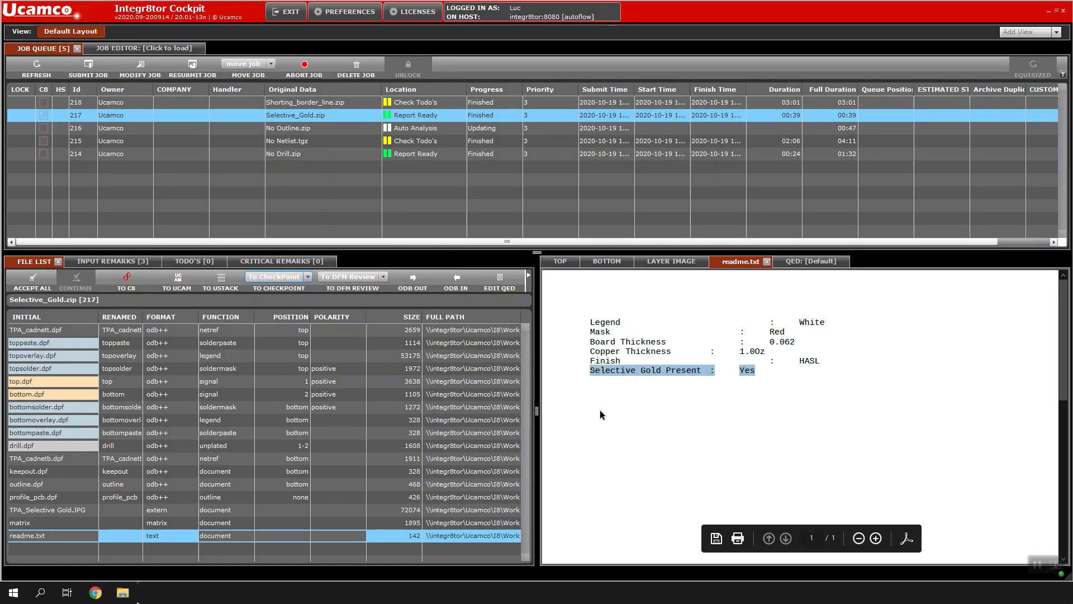
click(710, 370)
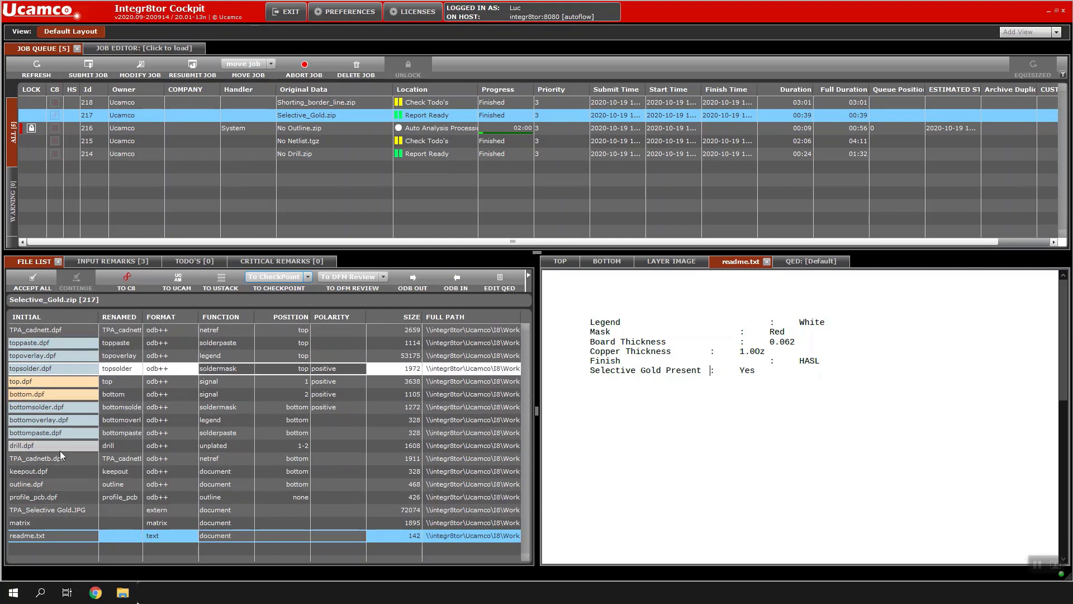
click(47, 513)
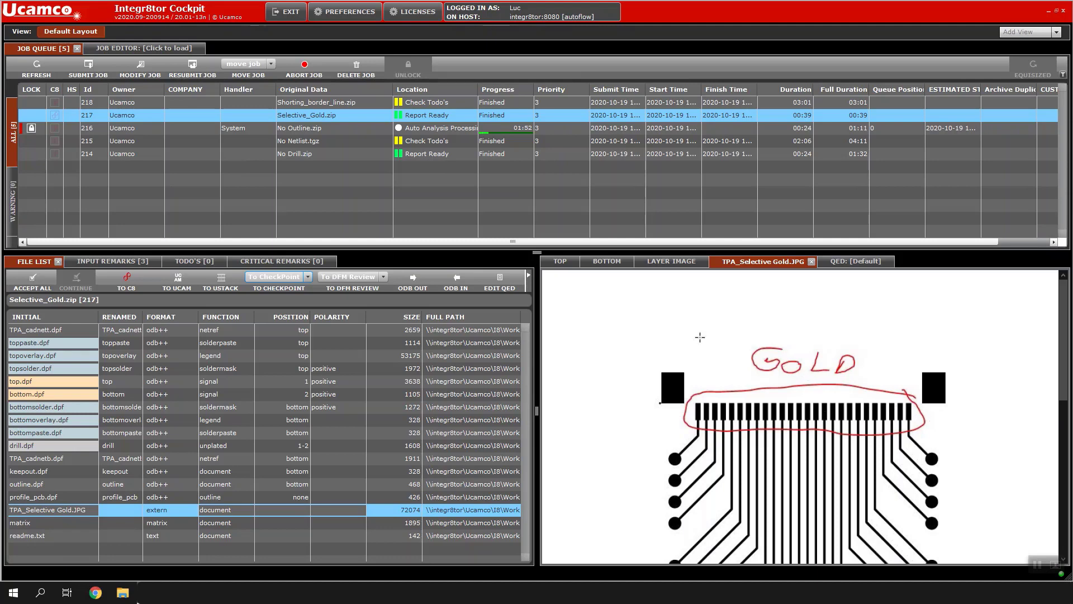
- Send the Selective_Gold.zip job to UcamX and start the "6-Create selective gold masks" workflow
click(184, 284)
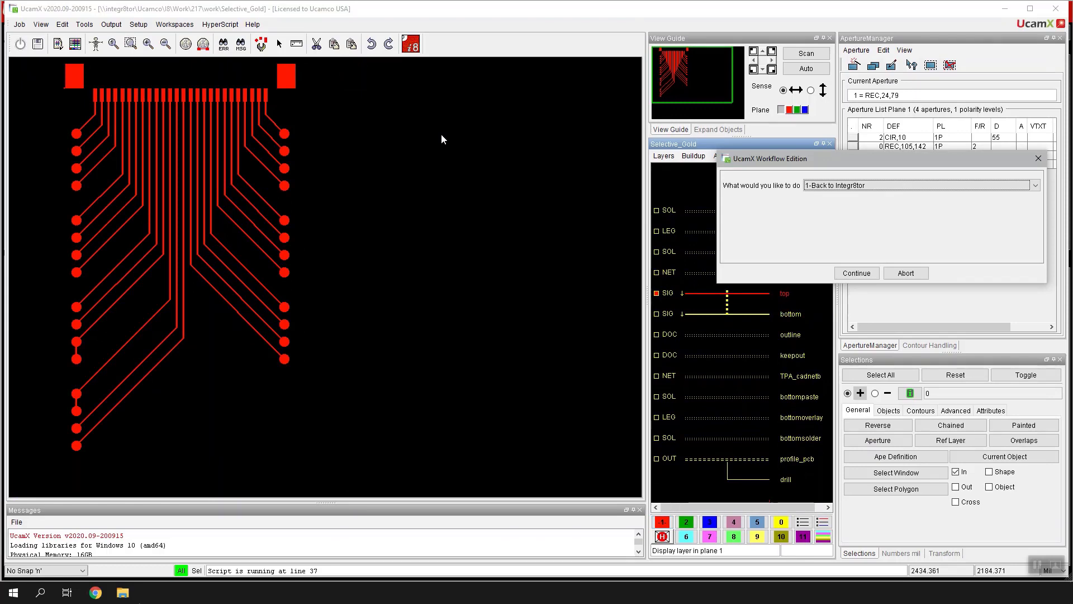
click(863, 186)
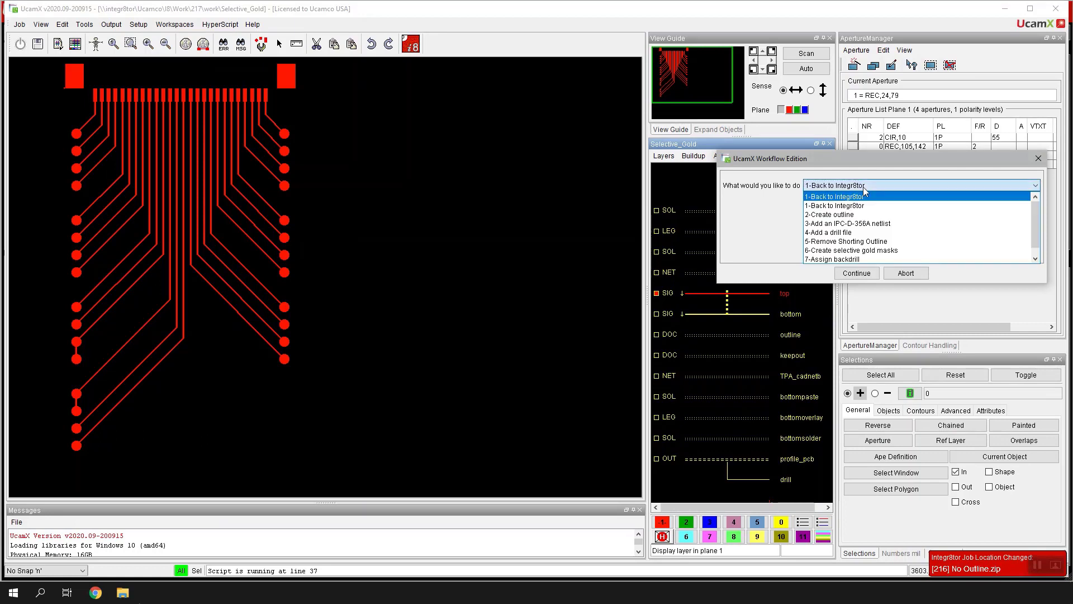
click(876, 251)
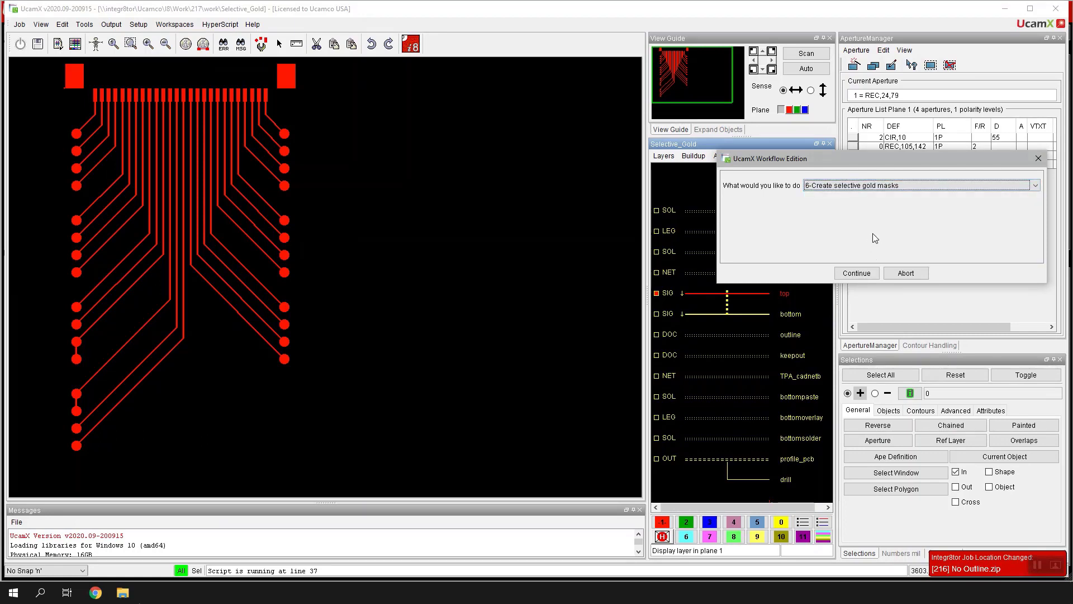
click(856, 273)
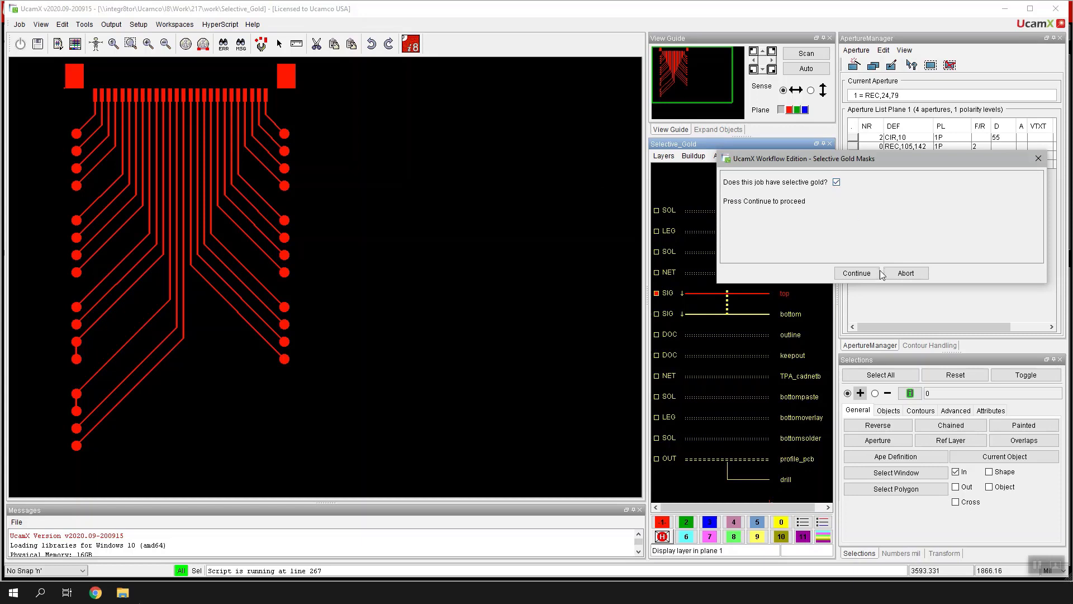
- Confirm that the job has selective gold and select the REC,24,79 connector pads on the top layer for the top gold mask
click(856, 273)
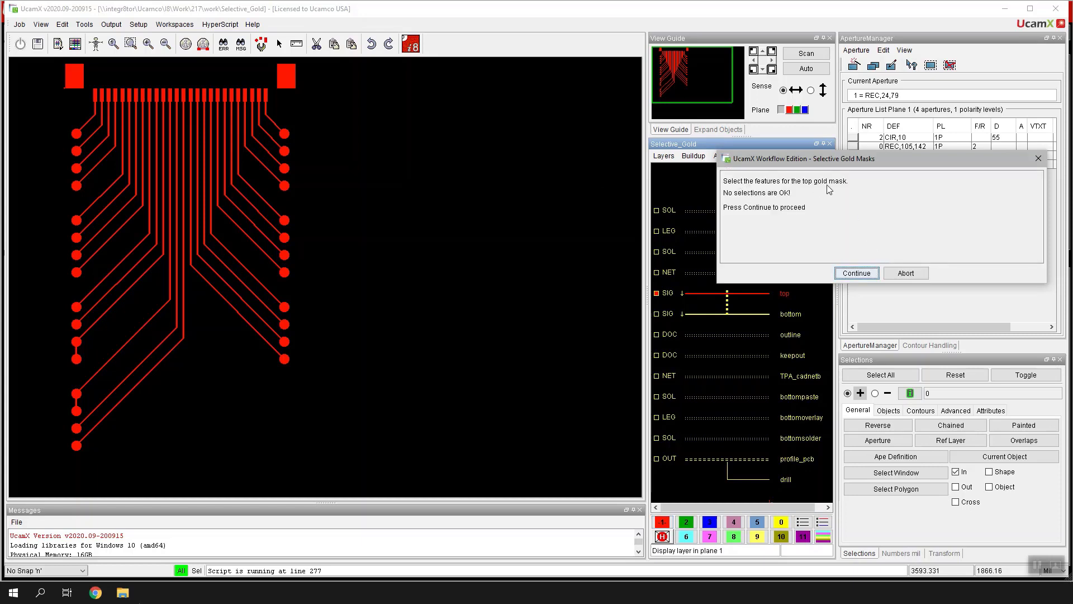
drag(876, 163, 863, 209)
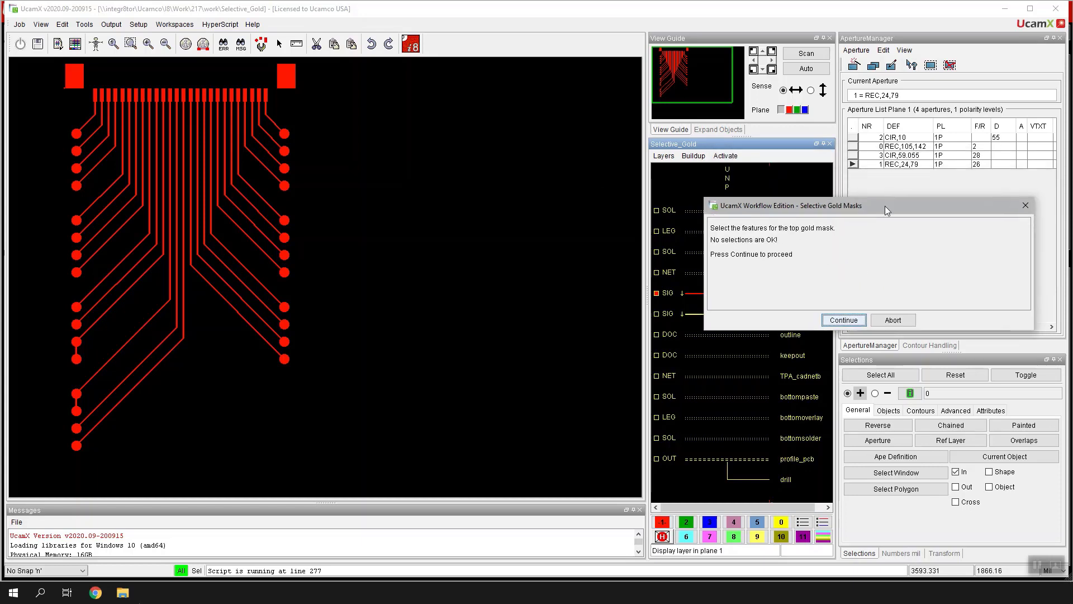
click(912, 64)
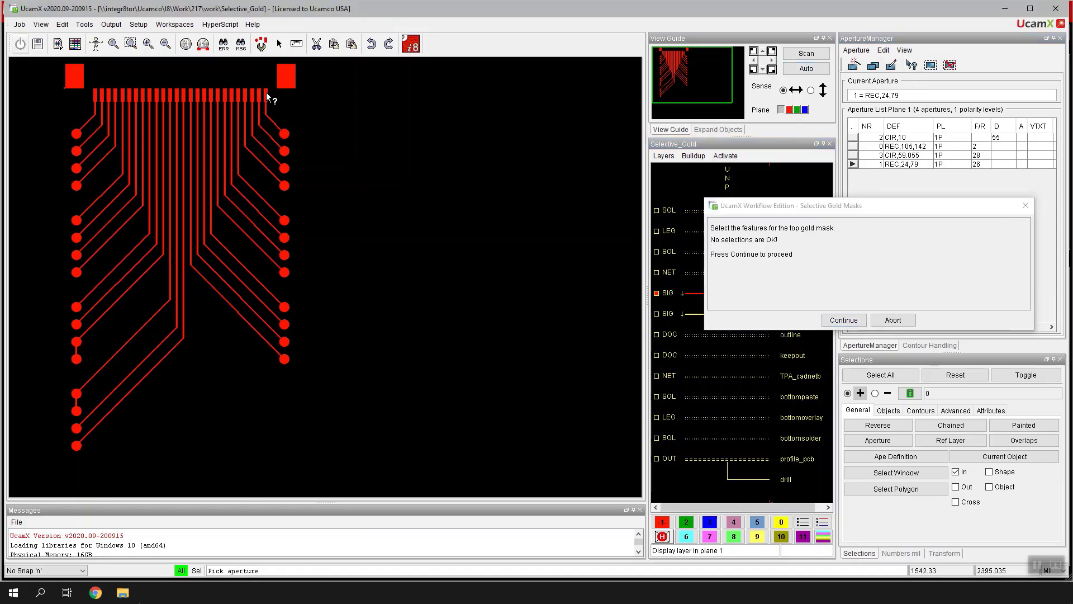
click(919, 165)
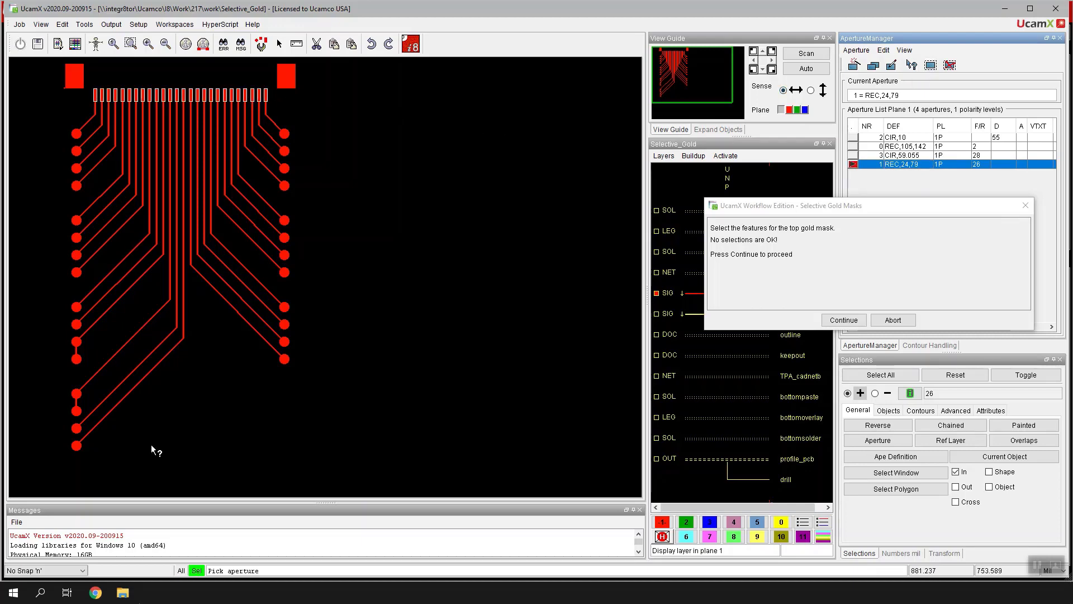
click(152, 591)
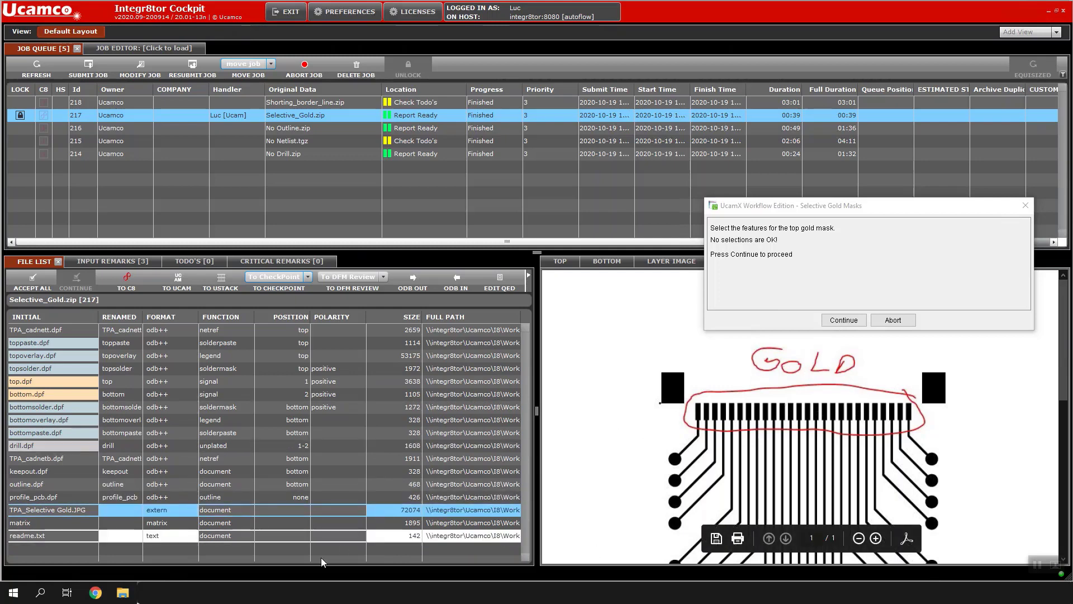
click(152, 591)
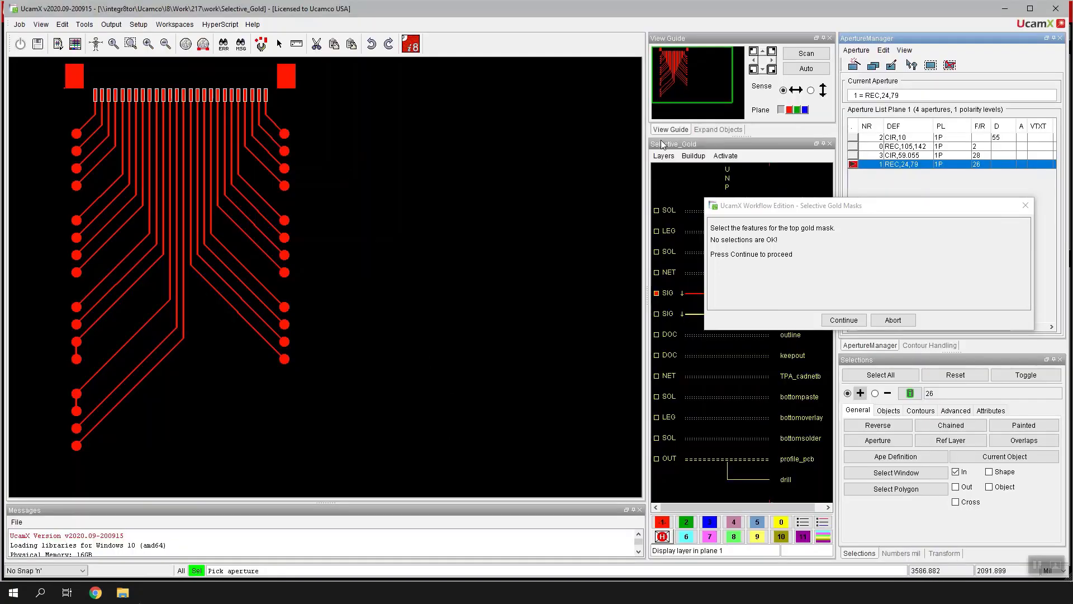
- Create the top gold mask from the selected pads, leave the bottom gold mask without selections, and complete the Selective Gold Masks workflow
click(850, 323)
click(850, 322)
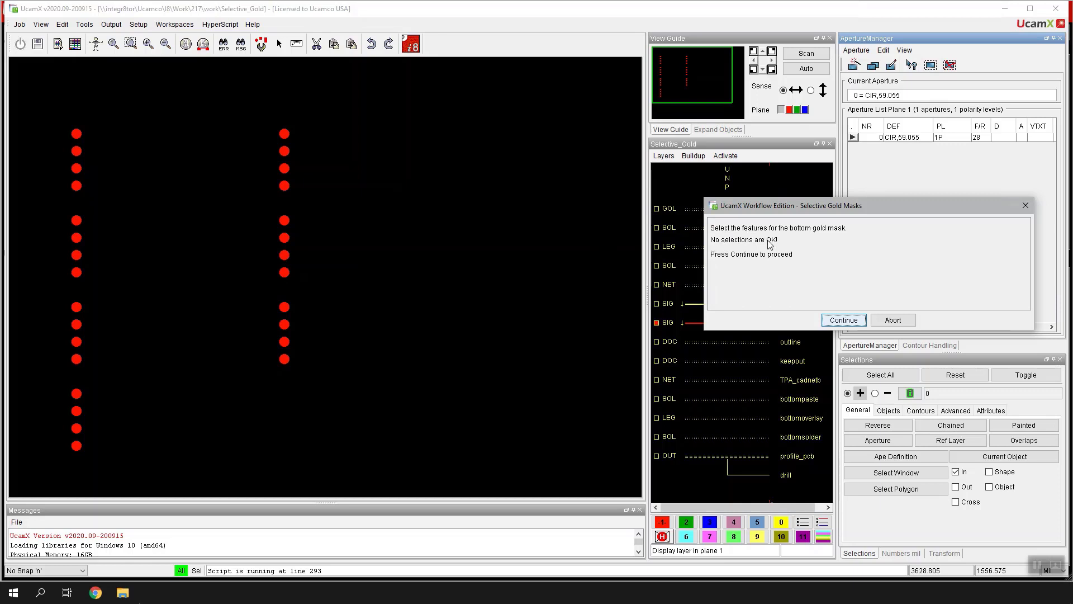
click(849, 322)
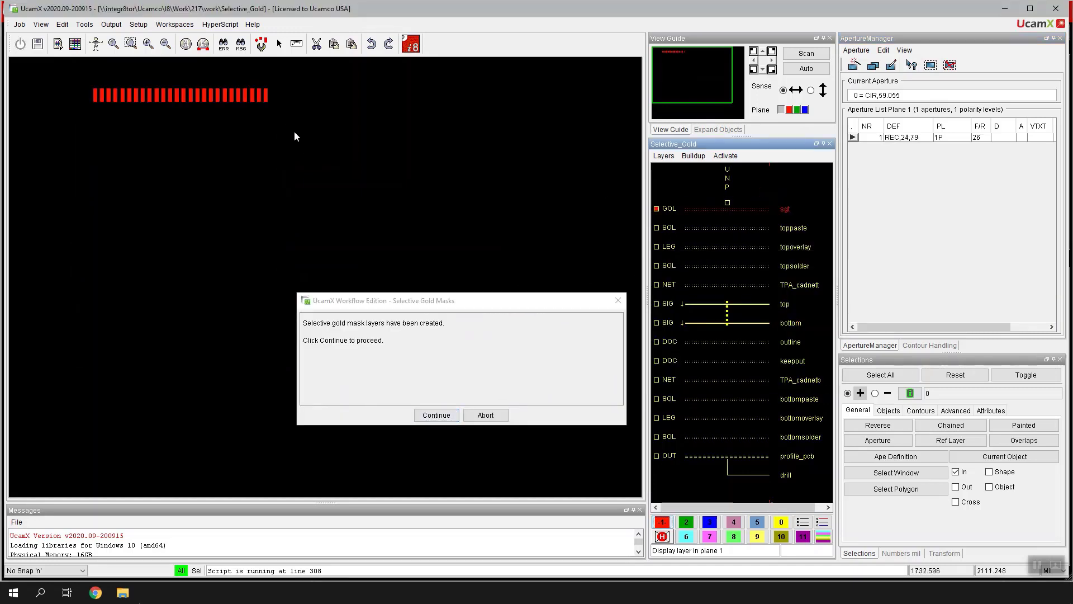
click(437, 416)
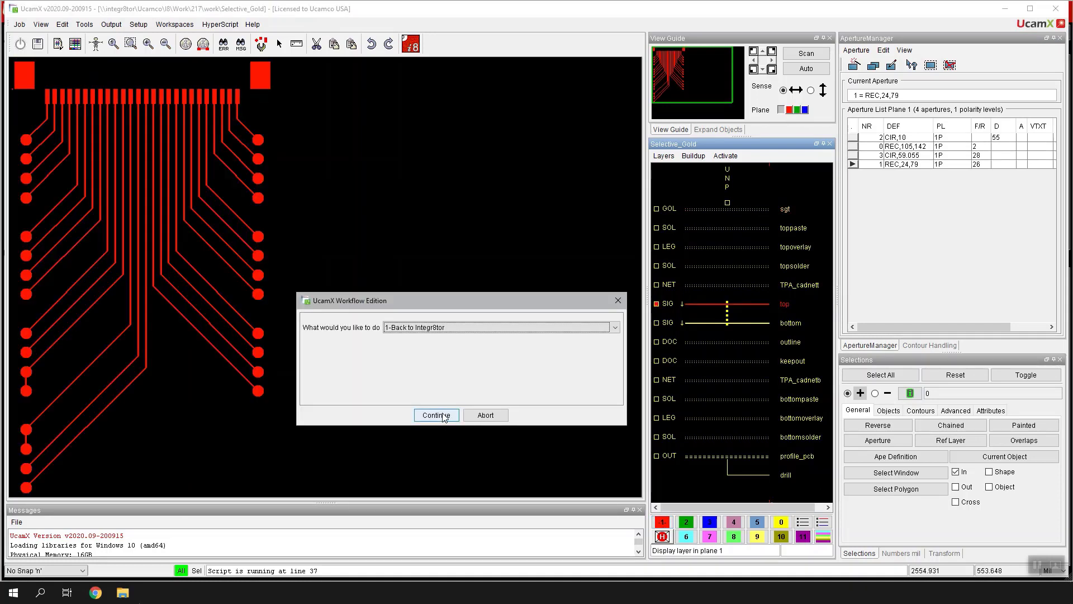
- Run the "1-Back to Integr8tor" workflow, save the Selective_Gold job, and quit it to return to the Integr8tor Cockpit
click(443, 416)
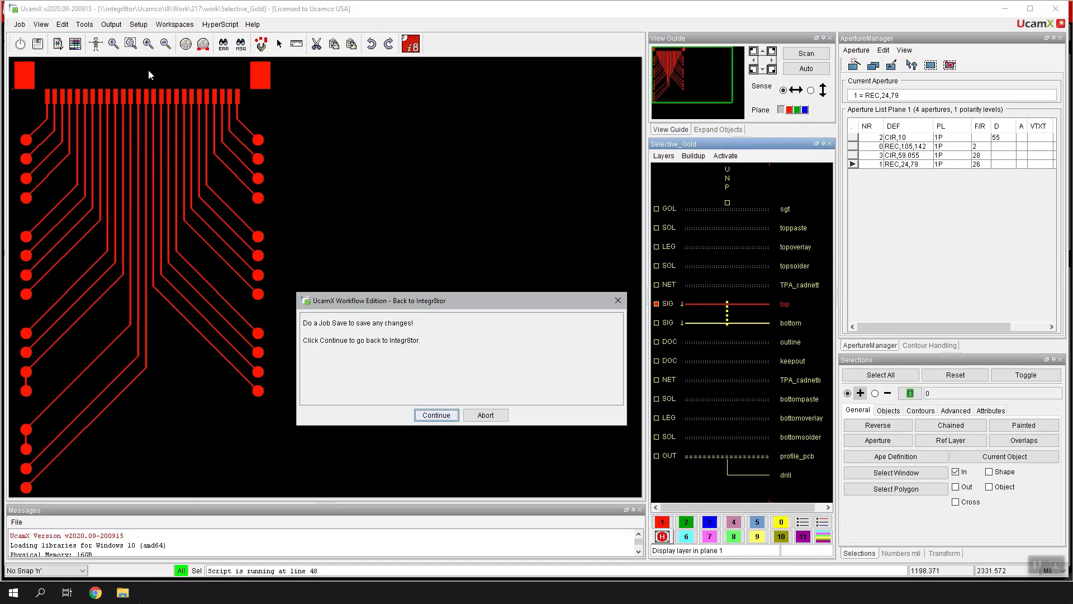
click(19, 24)
click(126, 166)
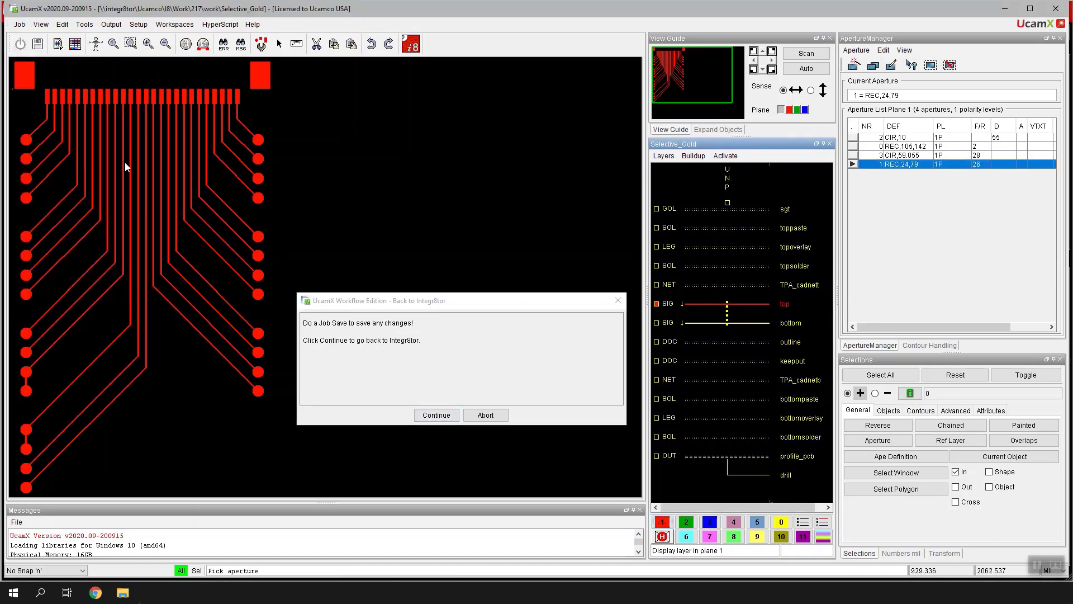
click(436, 415)
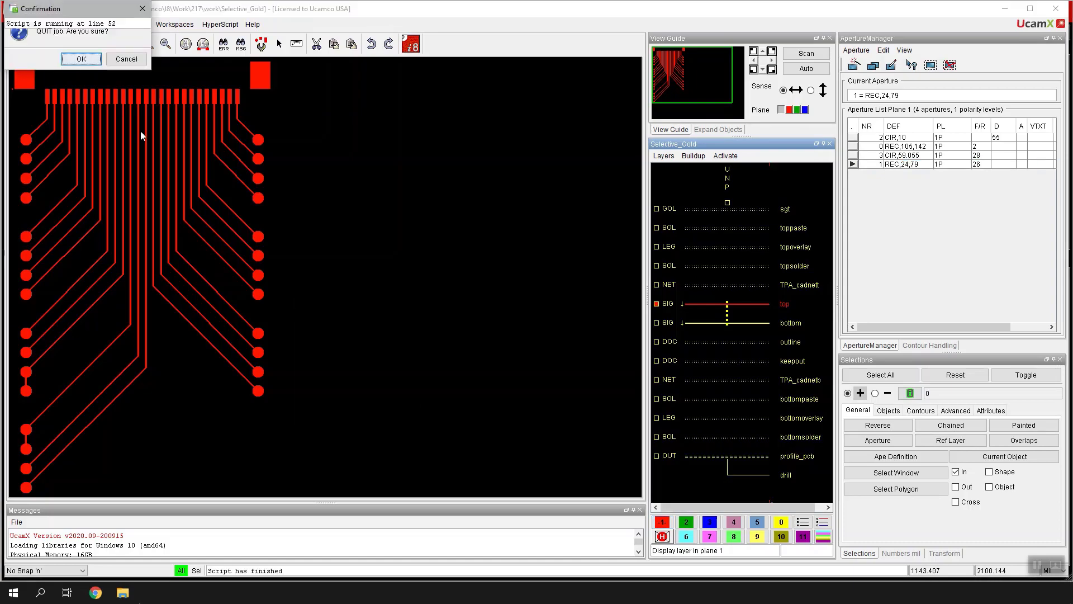
click(85, 63)
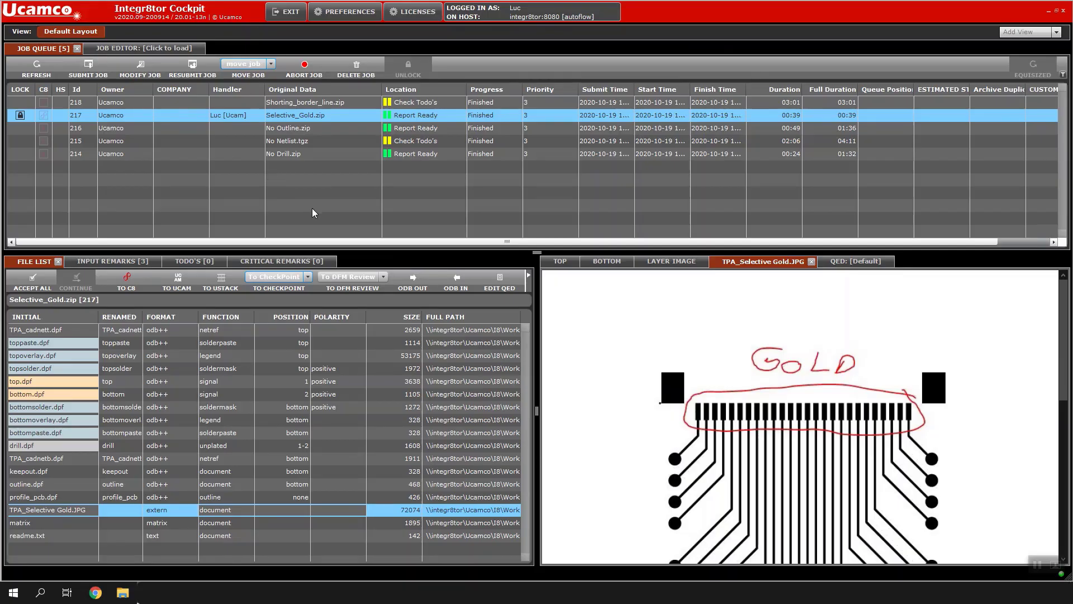
- Examine the input remarks, to-dos and drill layer spans of No Netlist.tgz, and the file list of No Outline.zip
click(325, 140)
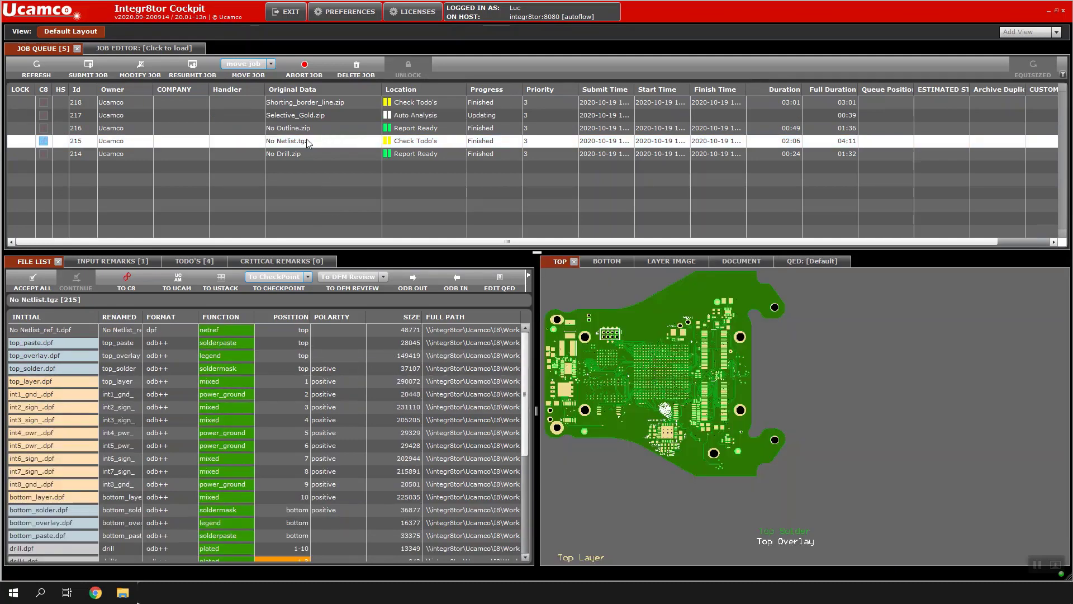
click(127, 262)
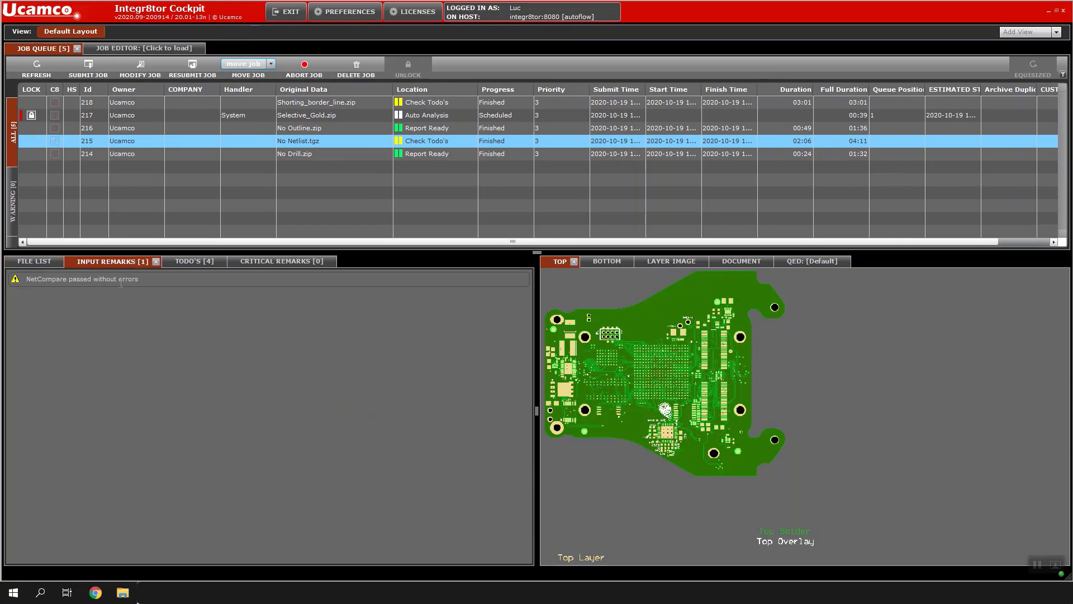
drag(140, 279, 24, 285)
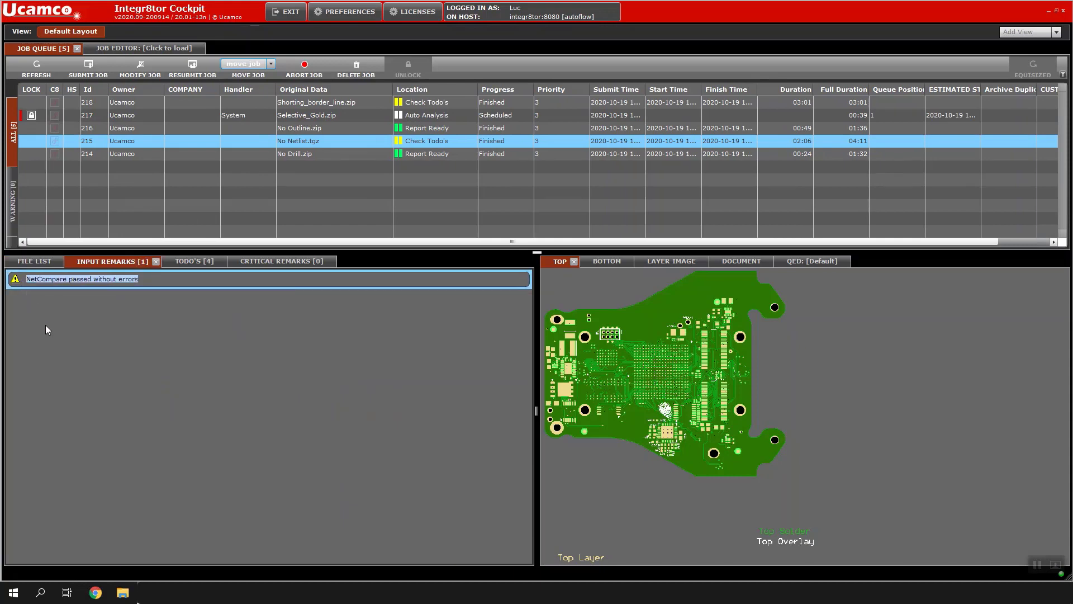
click(134, 279)
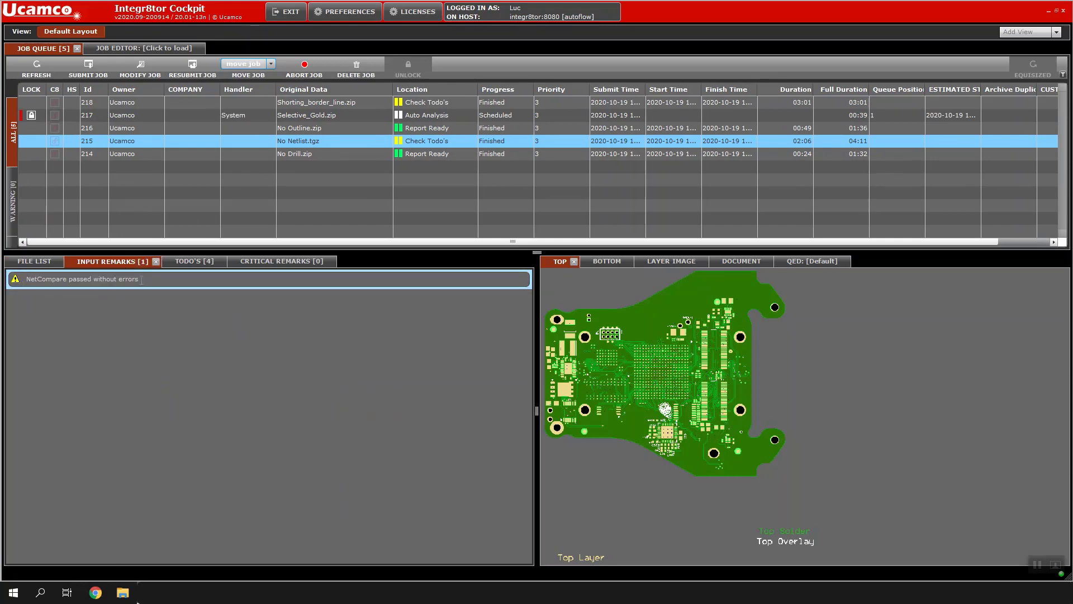
click(188, 263)
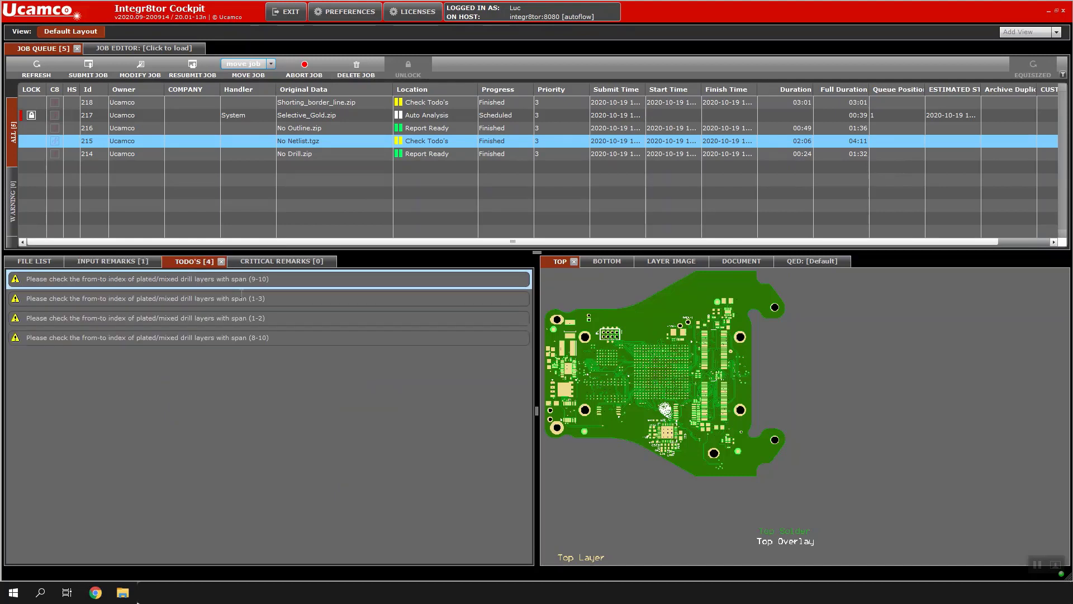
drag(285, 279, 25, 281)
drag(283, 299, 180, 338)
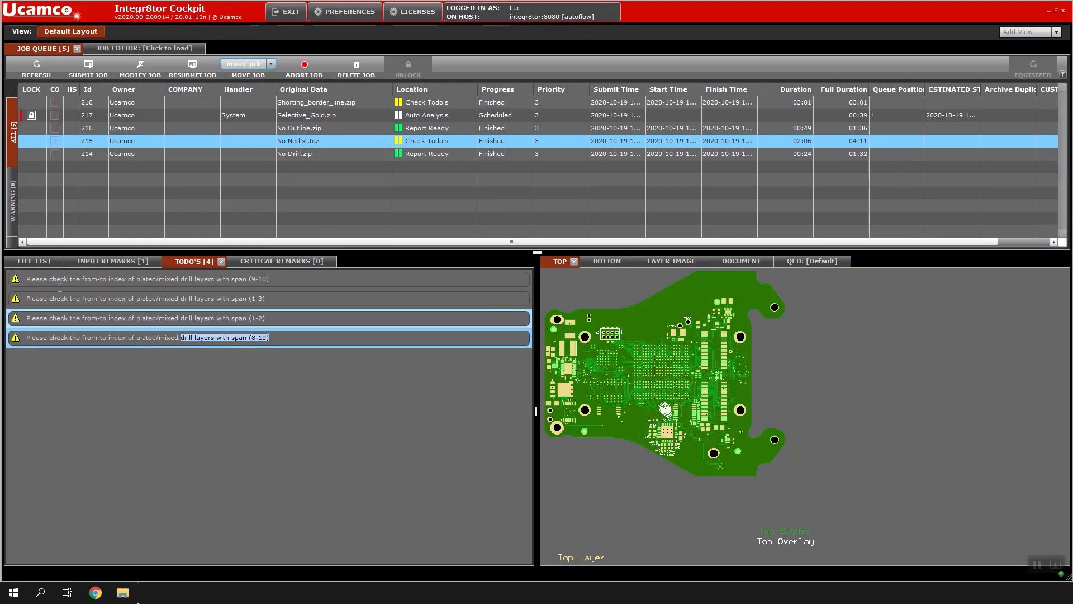
click(32, 261)
scroll(130, 505, down, 5)
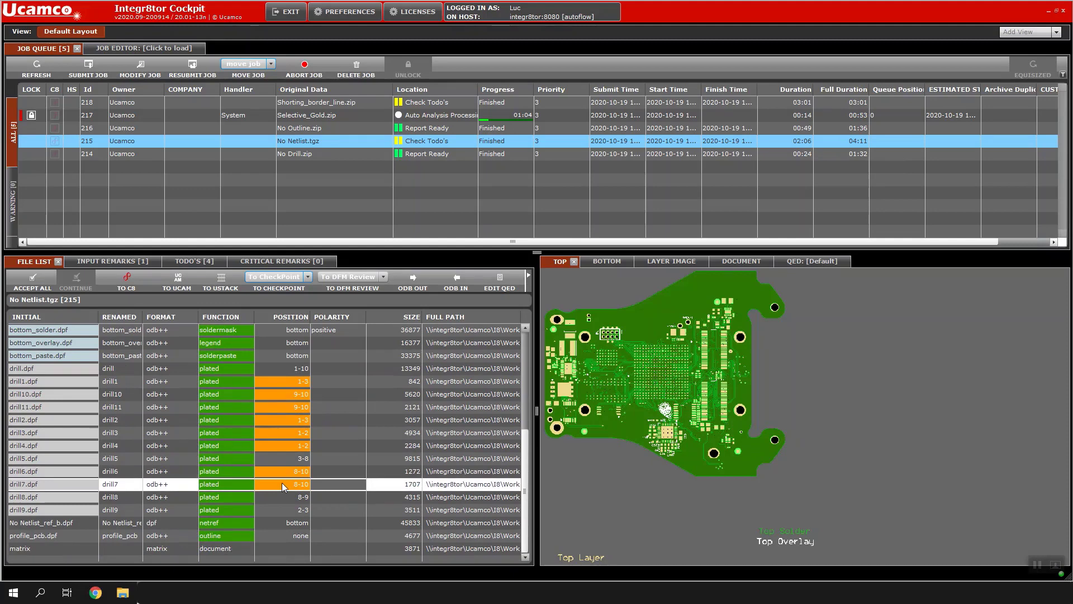
scroll(283, 478, up, 6)
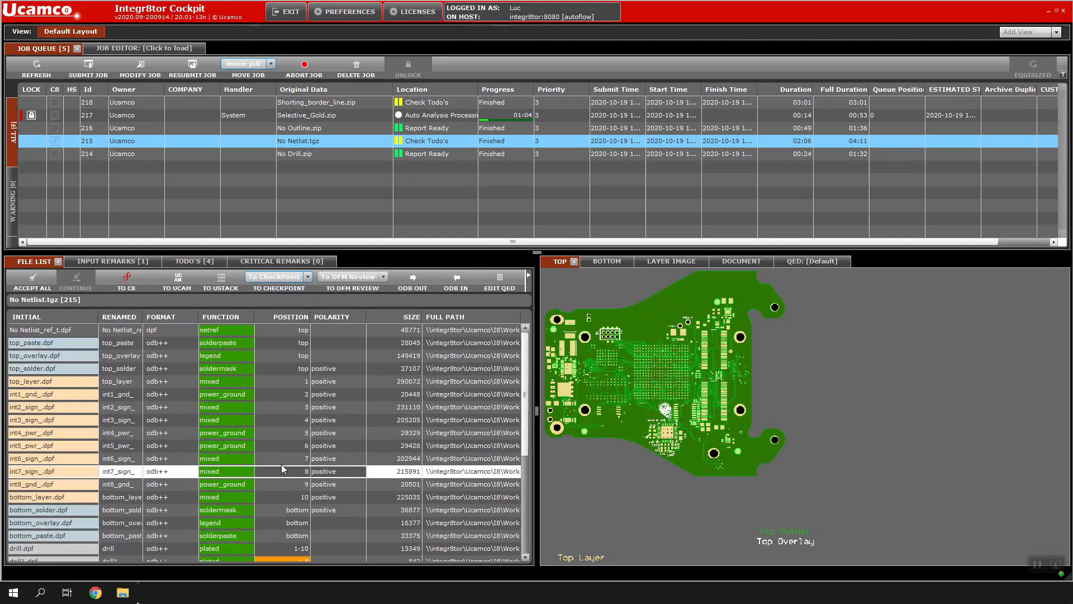
click(338, 132)
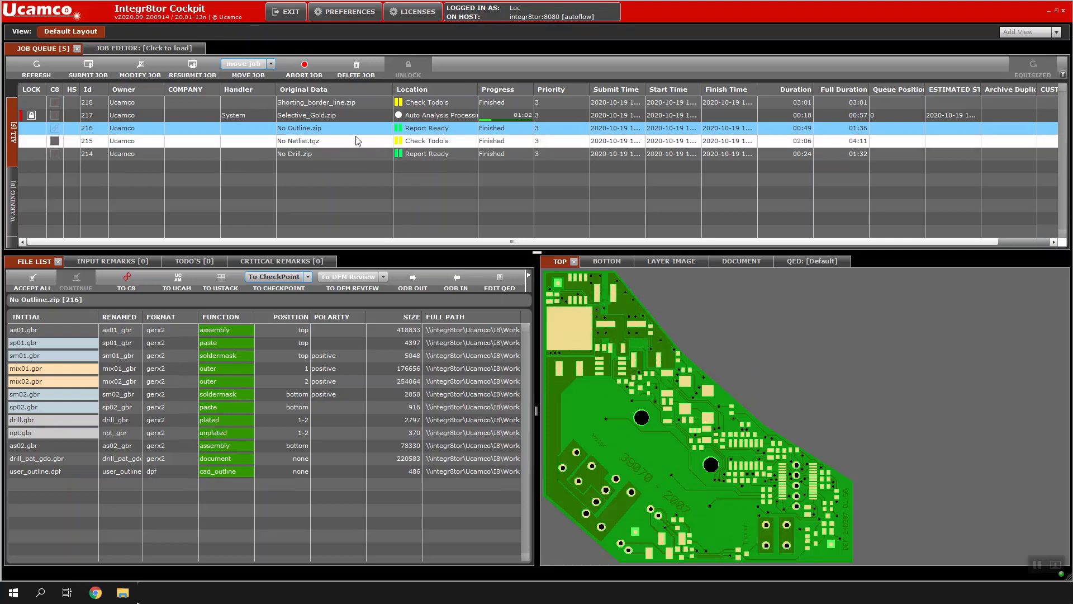
- Examine the Selective_Gold.zip file list and the gold mask copper area in its maximized QED report, and restore the default layout
click(351, 116)
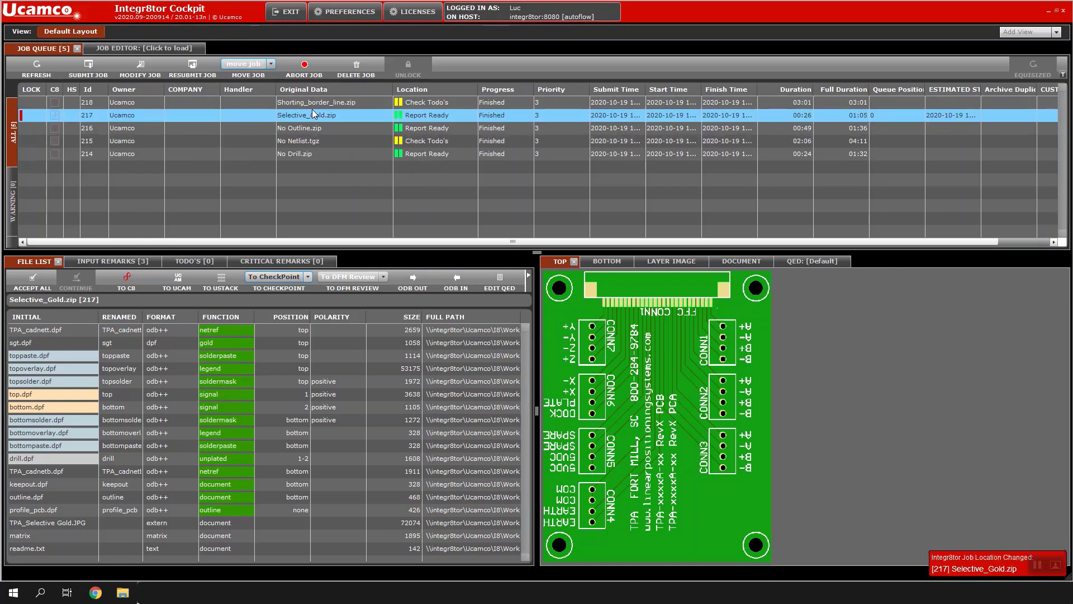
click(327, 102)
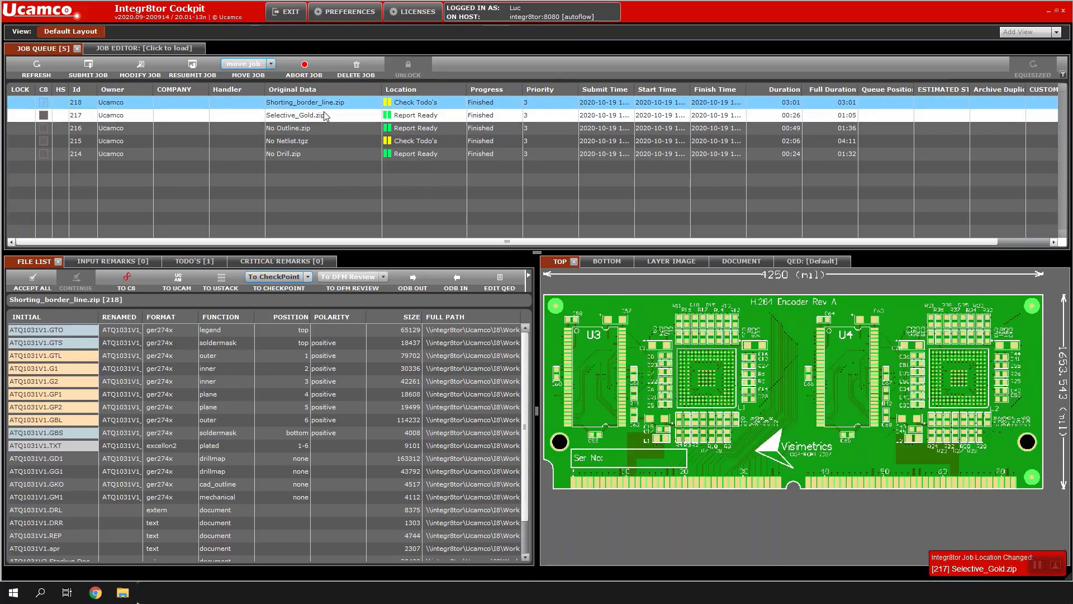
click(325, 113)
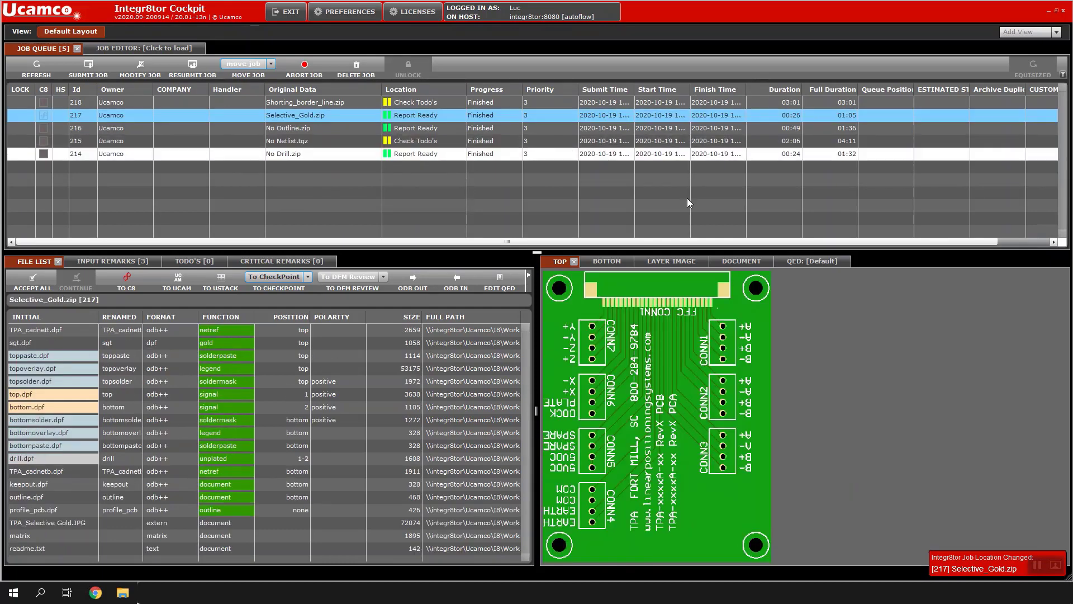
click(820, 261)
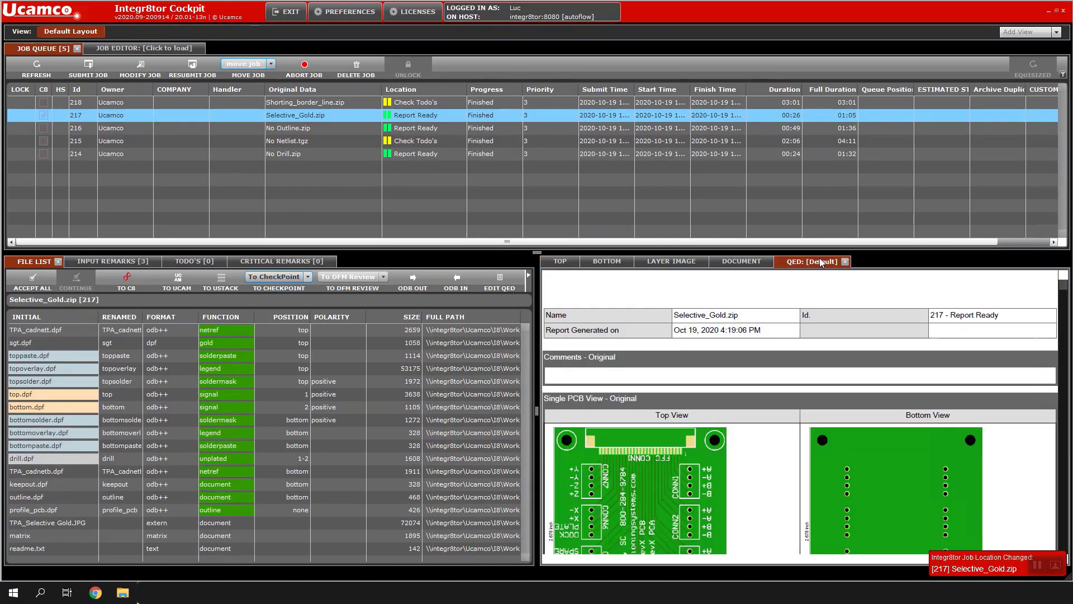
double_click(820, 261)
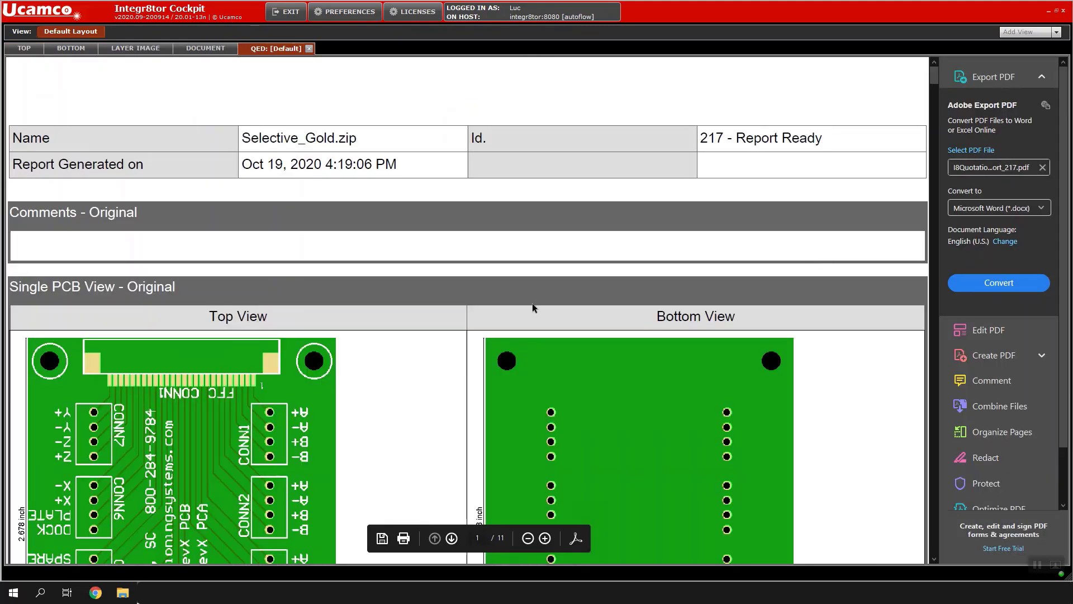
scroll(532, 304, down, 8)
scroll(488, 269, up, 6)
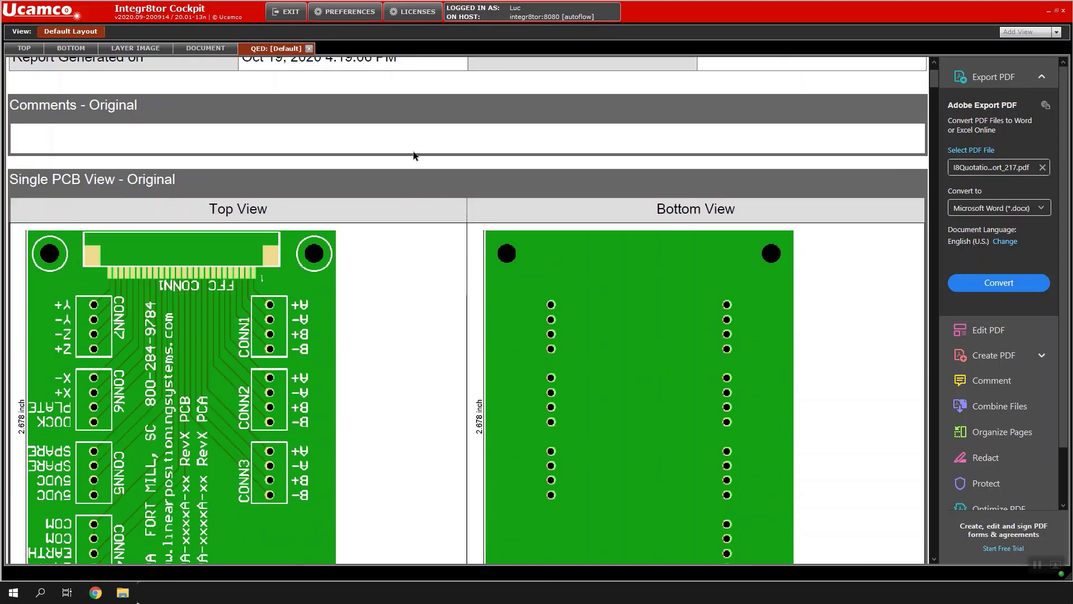
scroll(427, 283, down, 15)
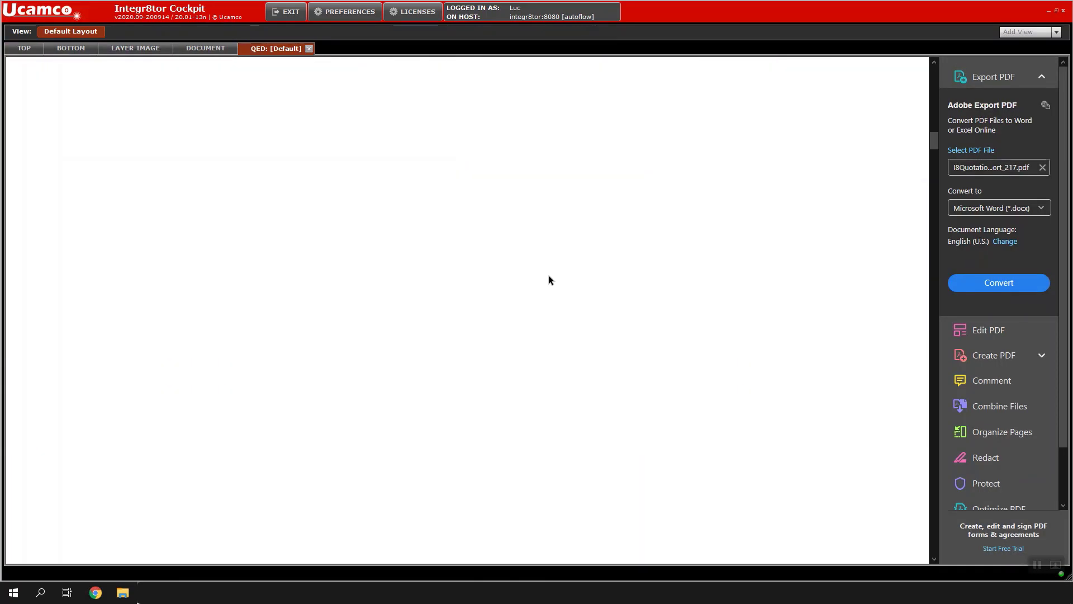
scroll(548, 276, down, 15)
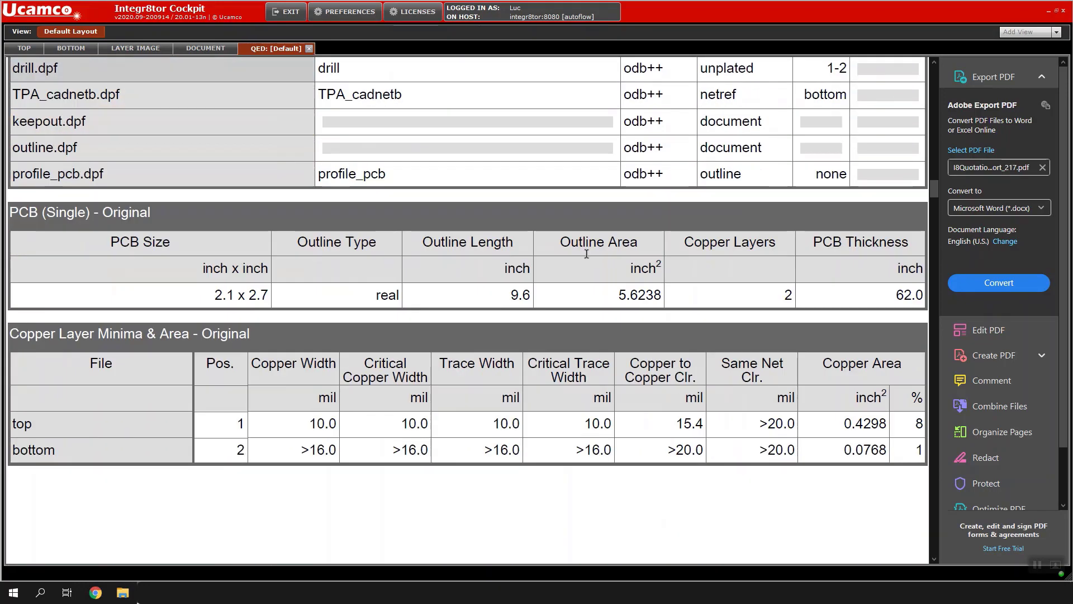
scroll(586, 253, down, 15)
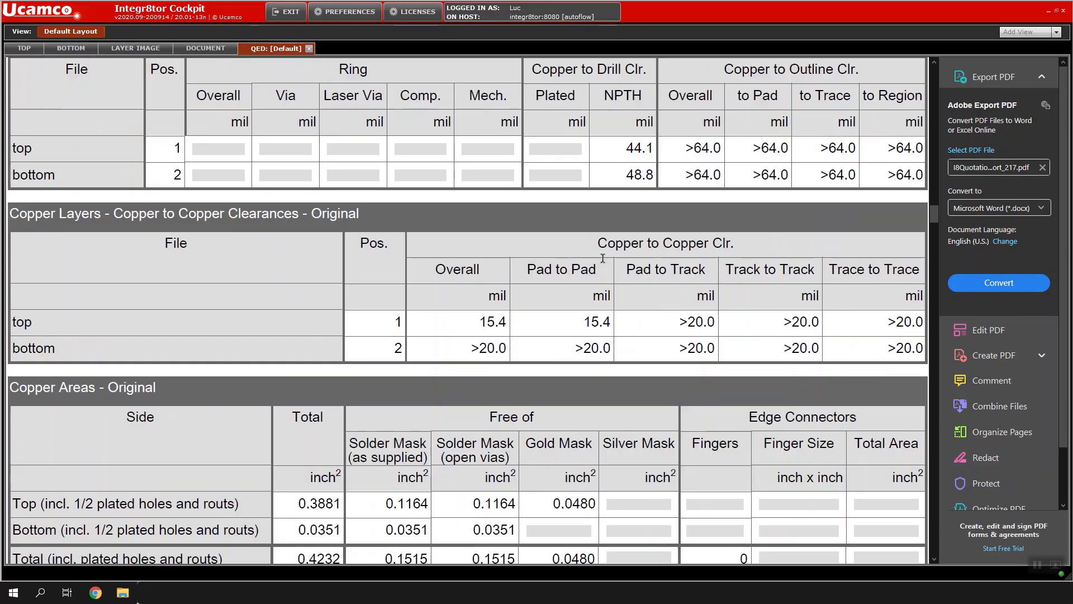
scroll(603, 259, down, 8)
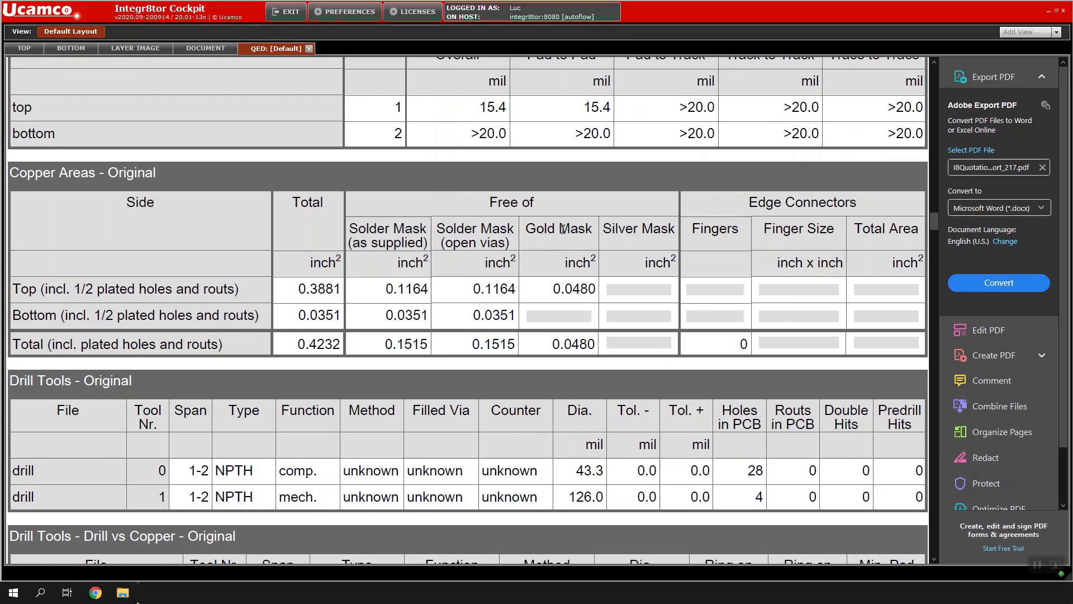
drag(527, 229, 554, 285)
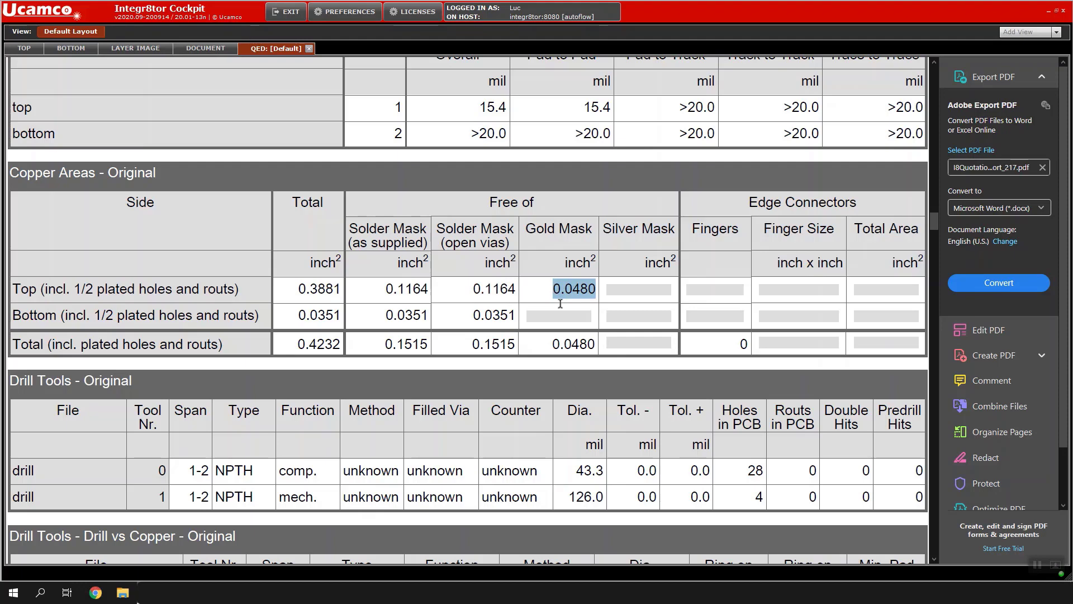
double_click(282, 49)
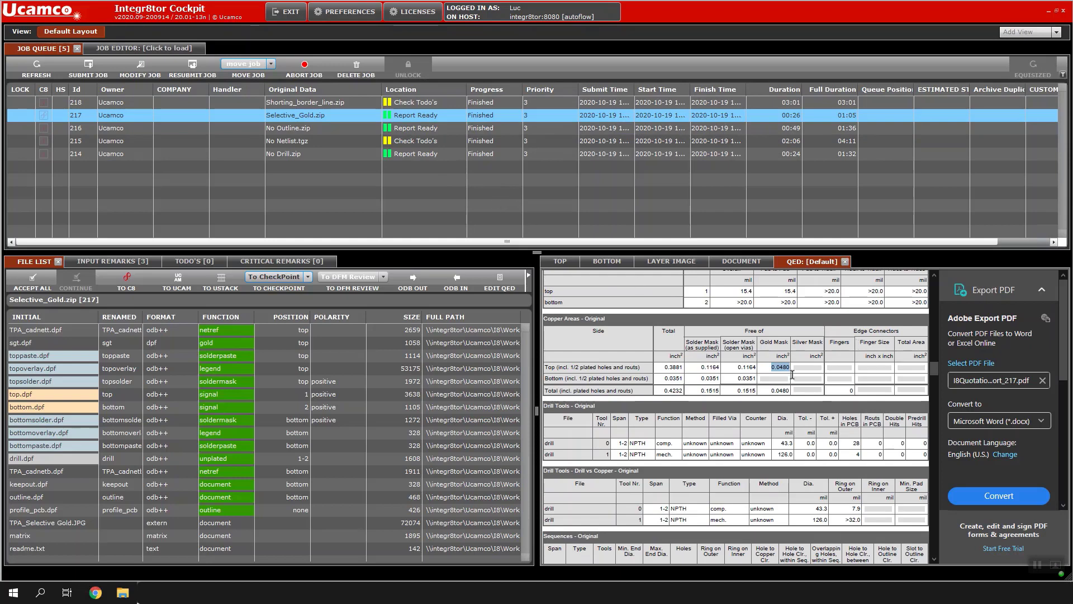
- Examine the Shorting_border_line.zip file list and the layer image of its top outer layer ATQ1031V1.GTL
click(423, 104)
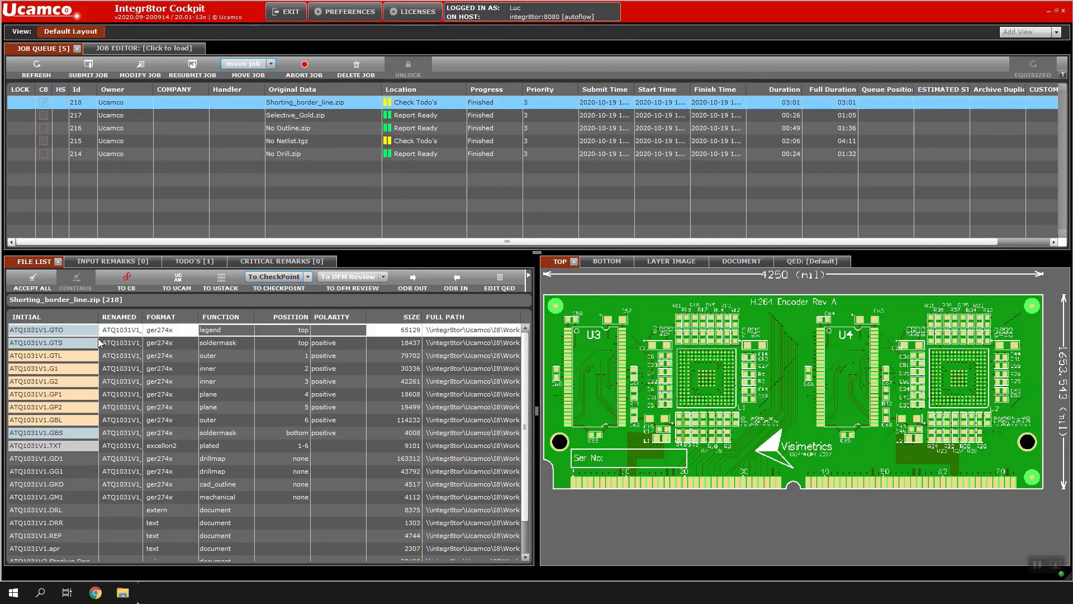
double_click(73, 356)
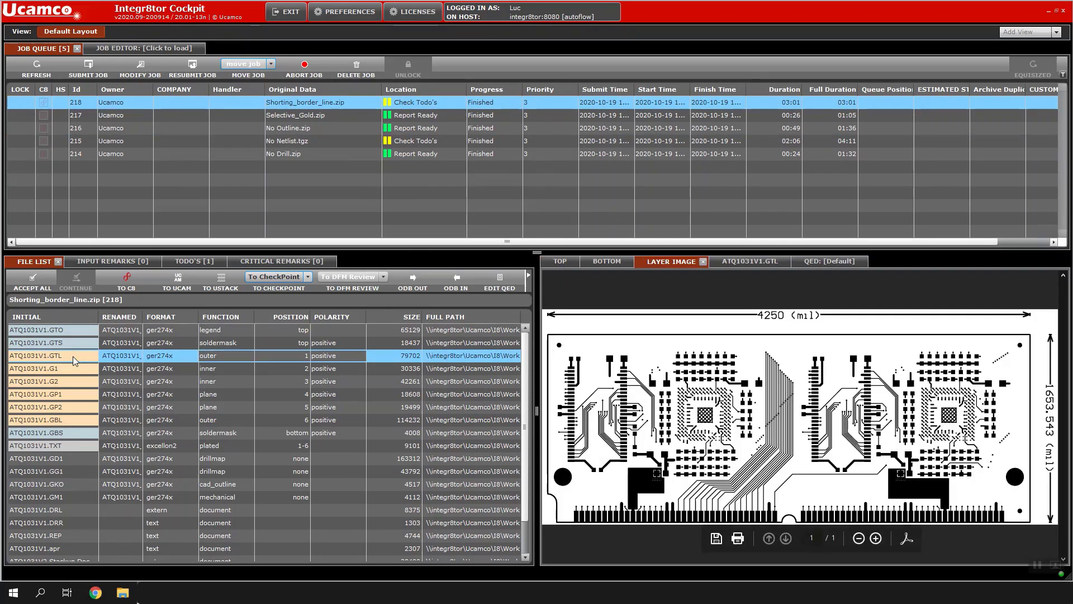
double_click(73, 369)
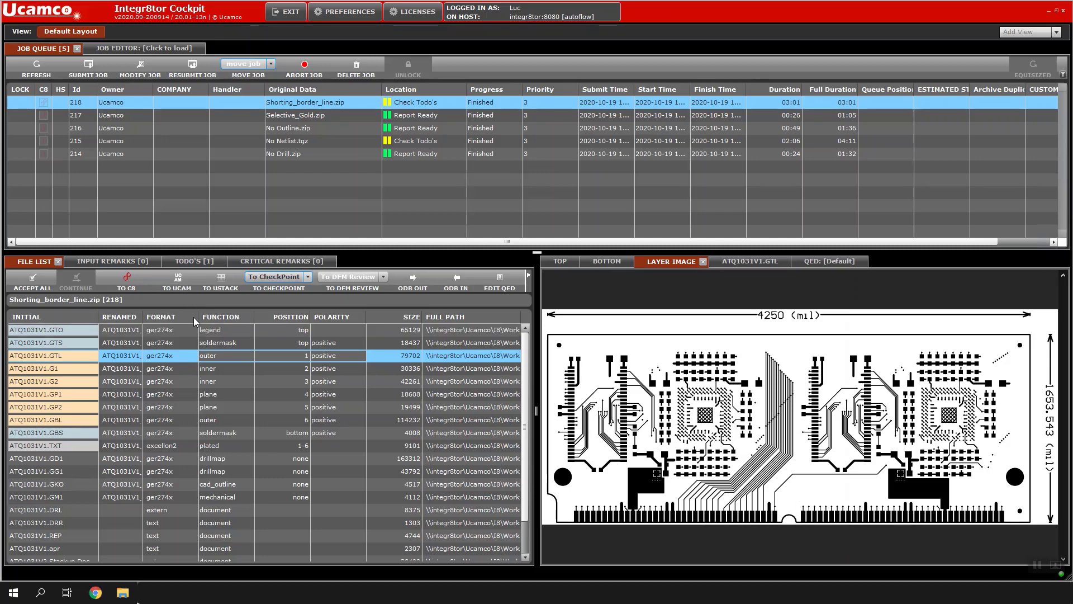
- Open the Shorting_border_line job in UcamX and start the "5-Remove Shorting Outline" workflow
click(326, 104)
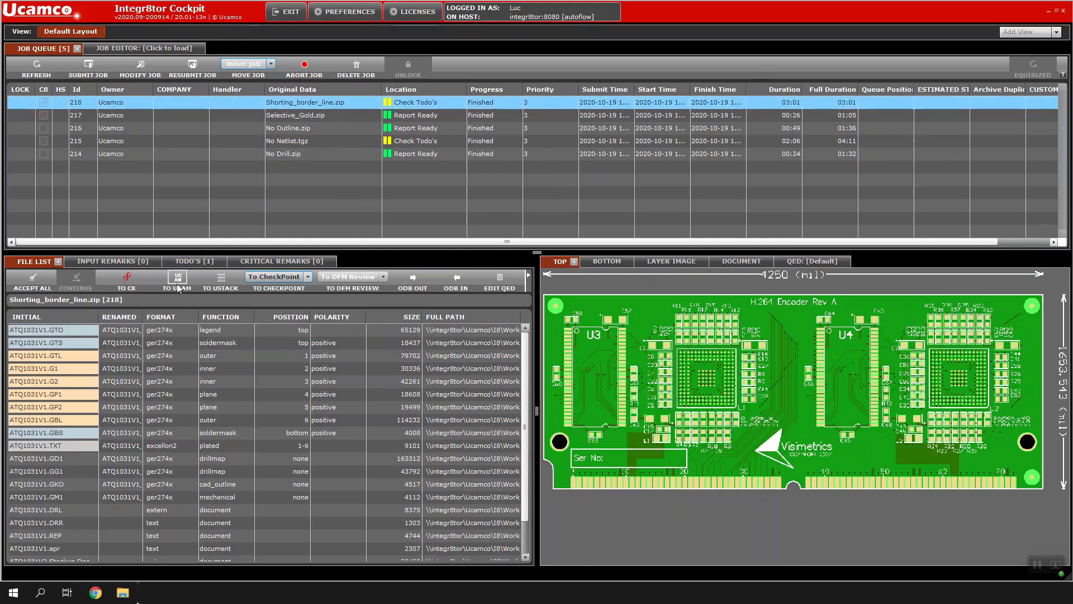
click(179, 280)
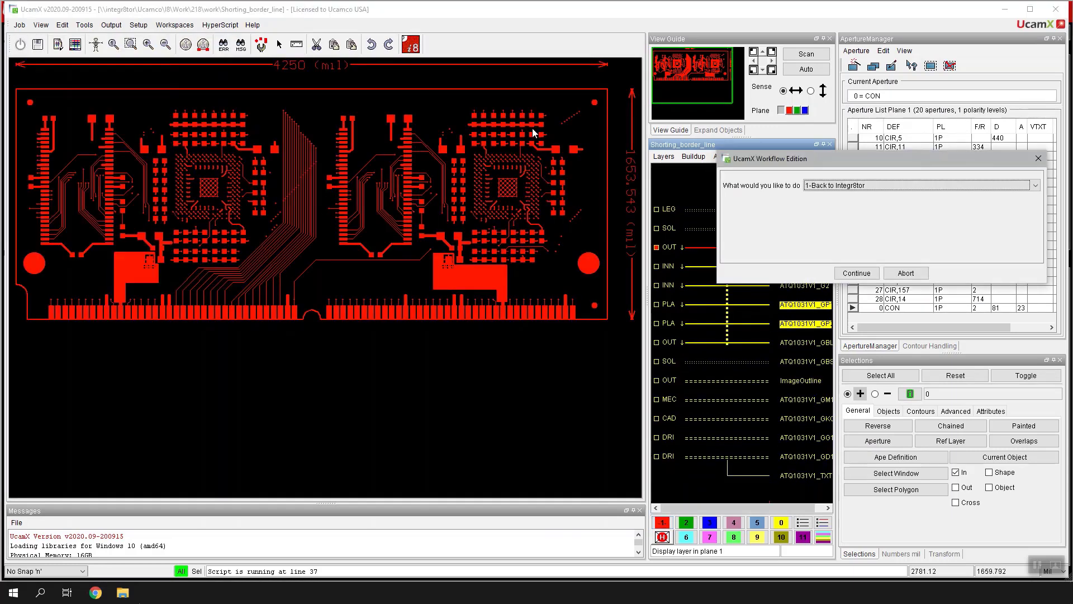
click(836, 185)
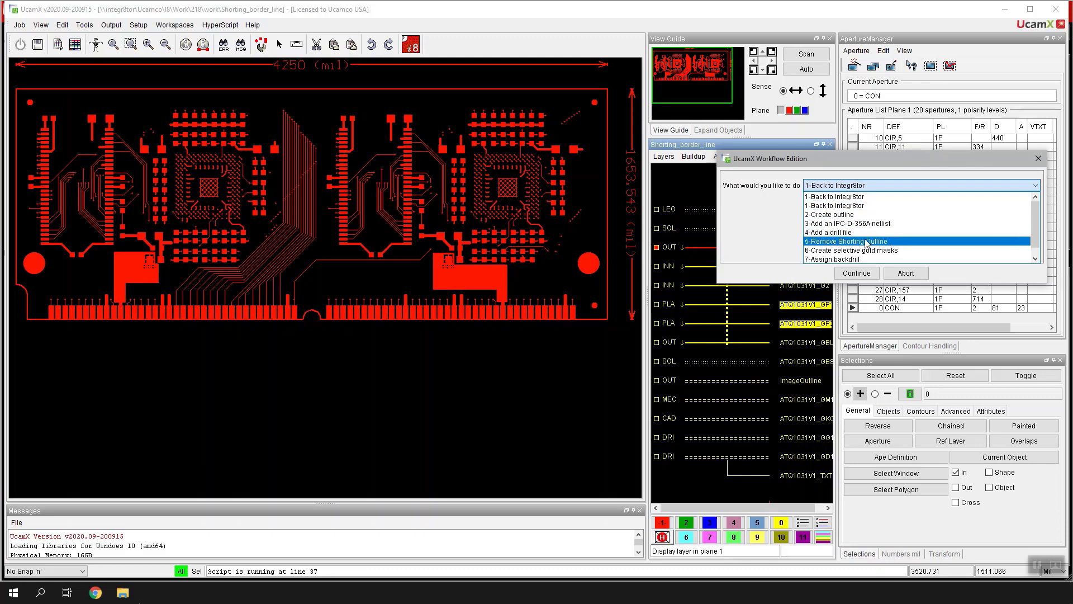
click(893, 242)
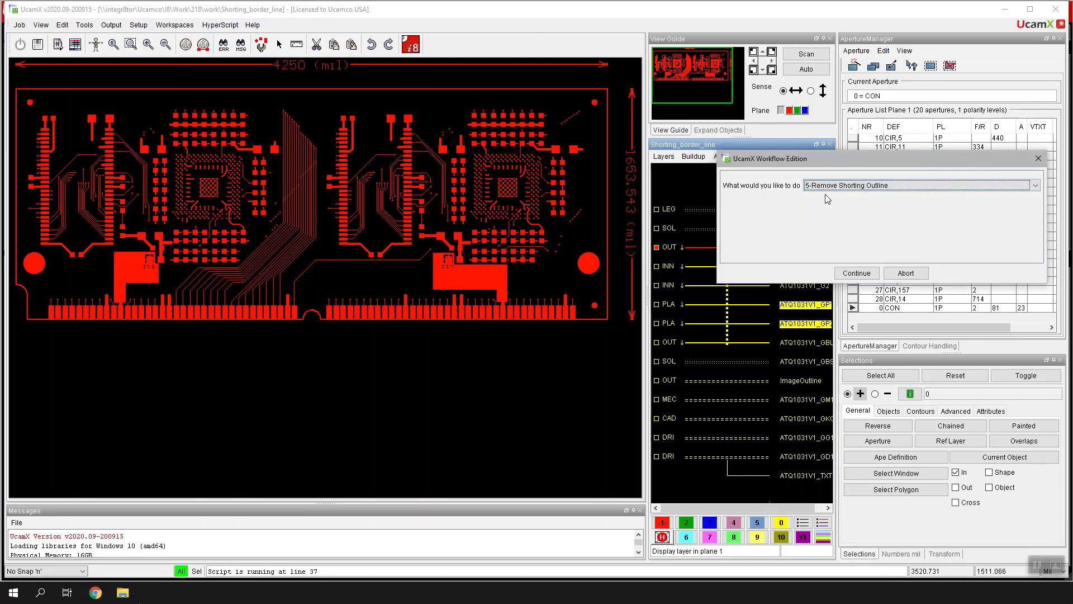
click(863, 274)
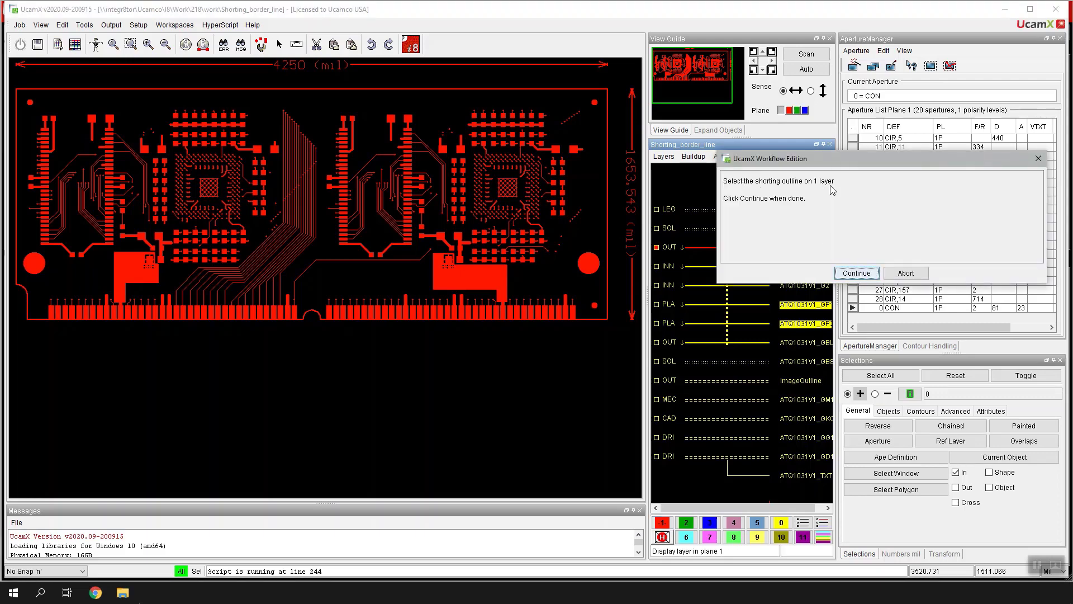
- Select the shorting border line on the top outer layer as chained objects and inspect the selection at the lower notch
click(950, 425)
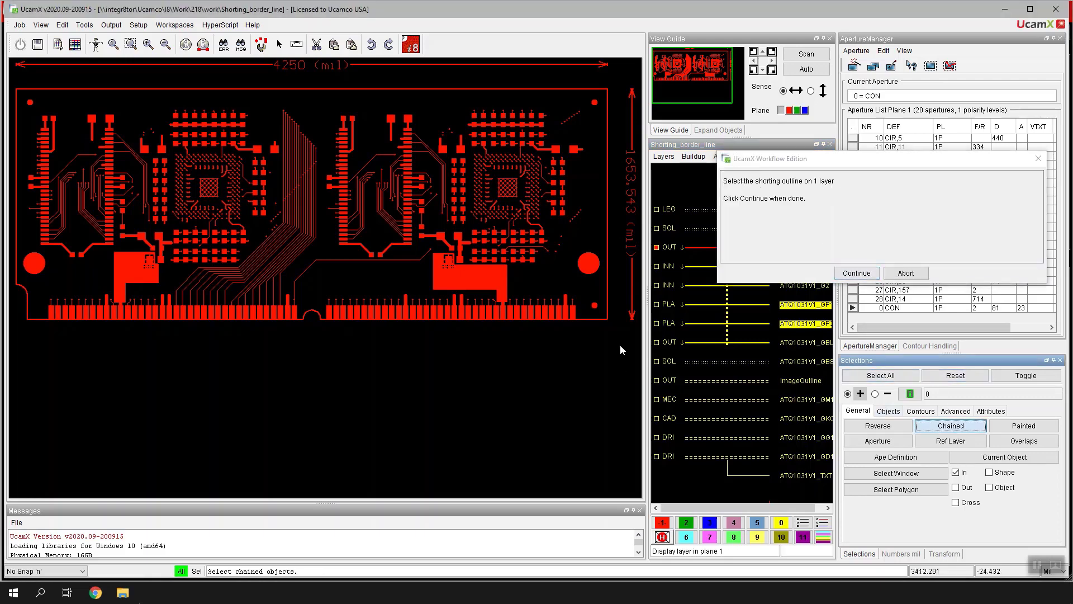
click(594, 321)
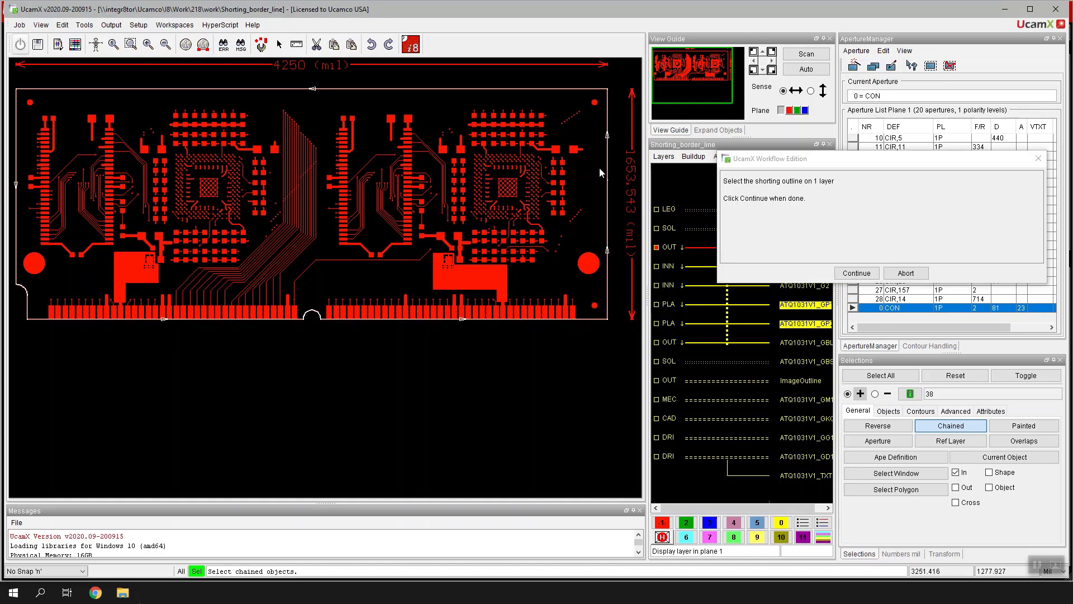
click(130, 44)
drag(290, 309, 321, 334)
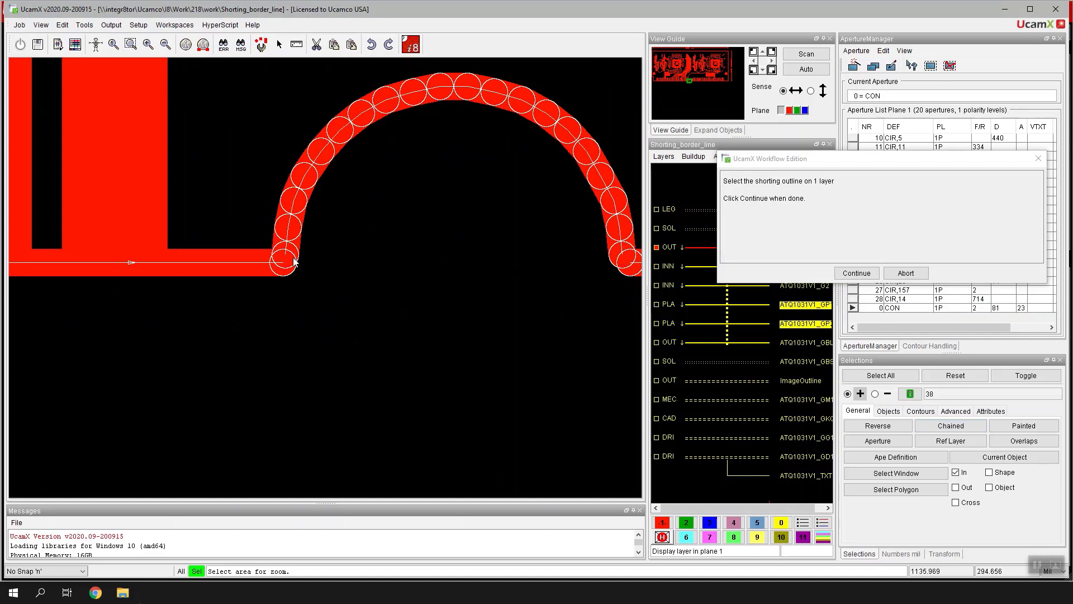
click(113, 46)
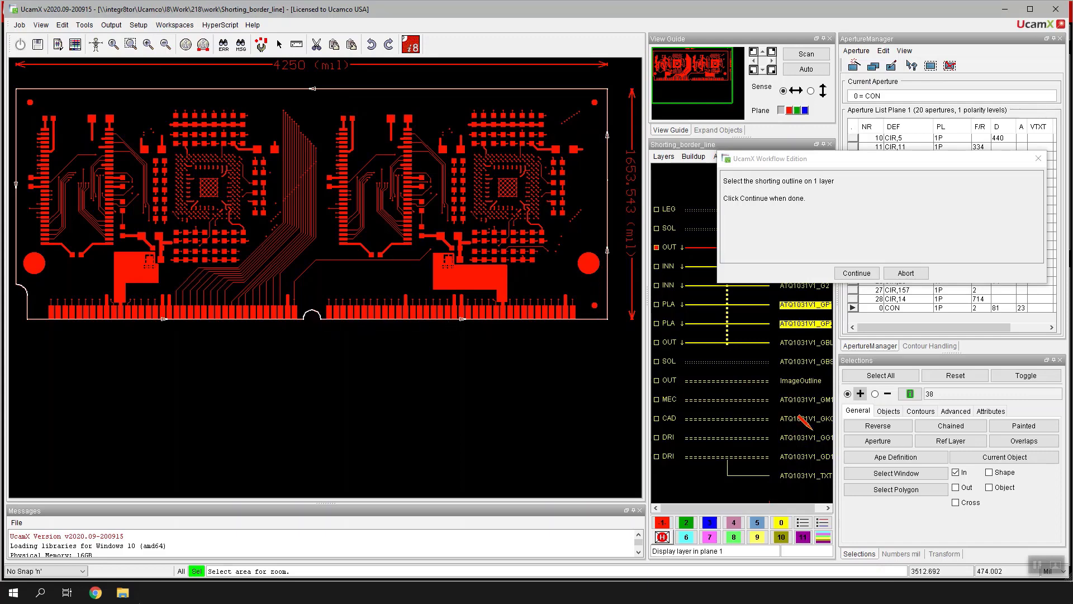
- Check the ImageOutline layer, return to the top outer layer, and remove the selected shorting outline through the workflow
click(793, 380)
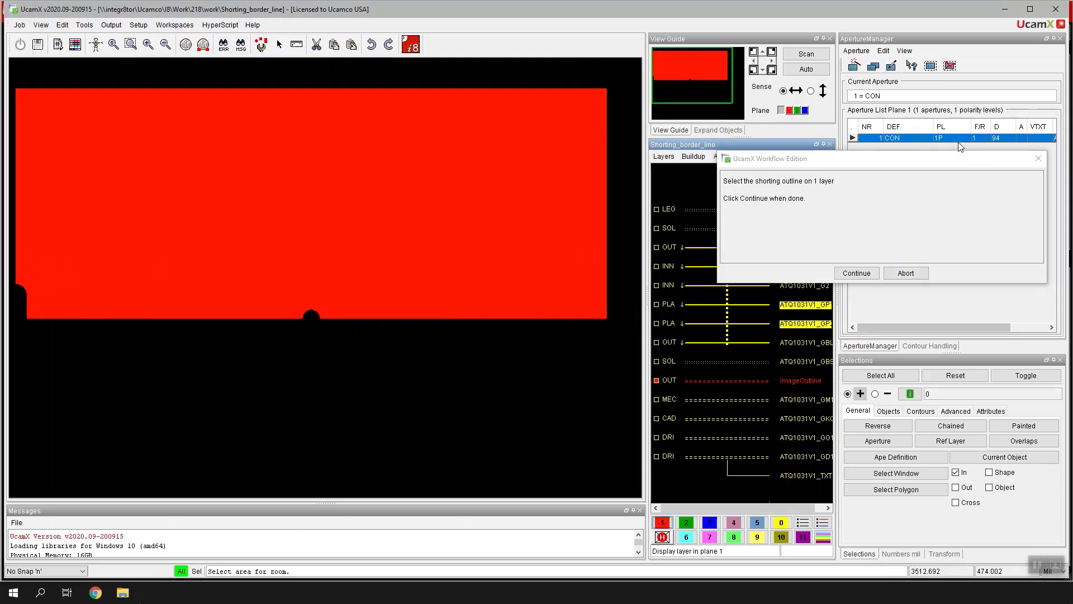
mouse_move(933, 326)
mouse_down()
mouse_move(1003, 327)
mouse_move(925, 327)
mouse_up()
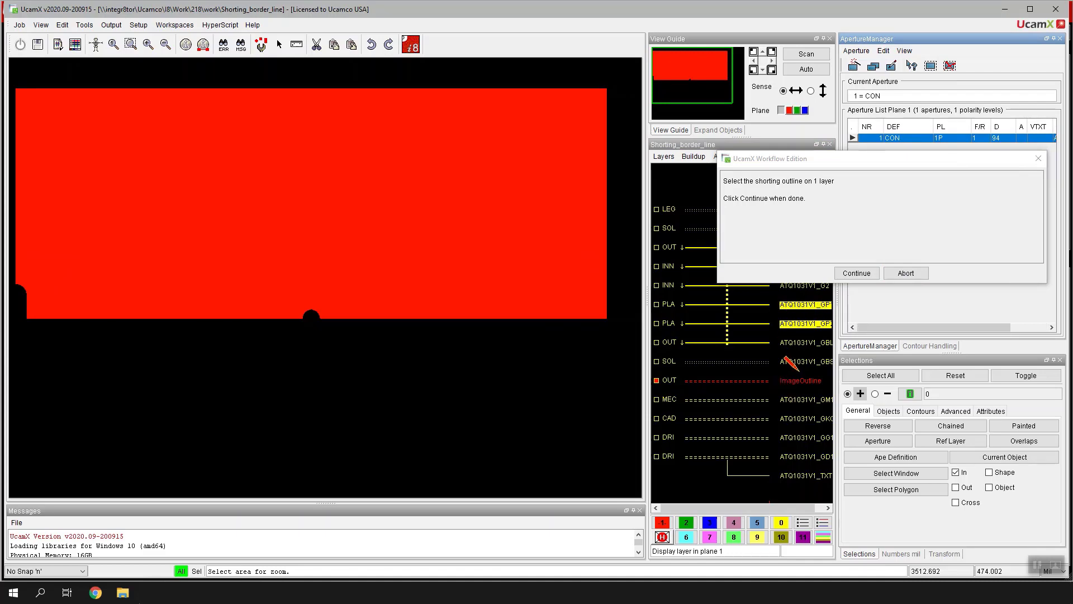
click(696, 247)
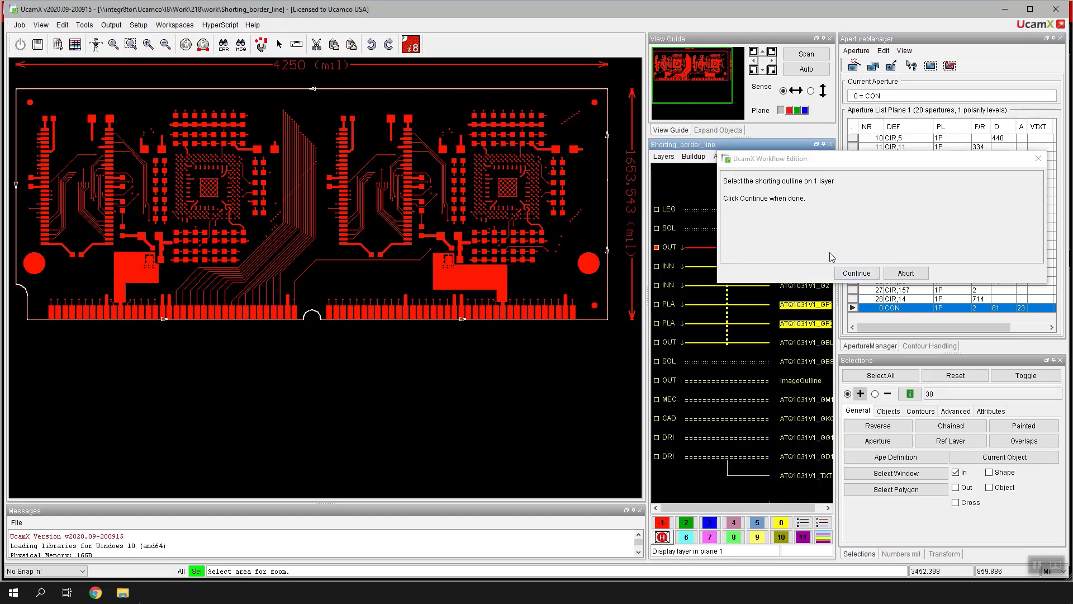
click(856, 273)
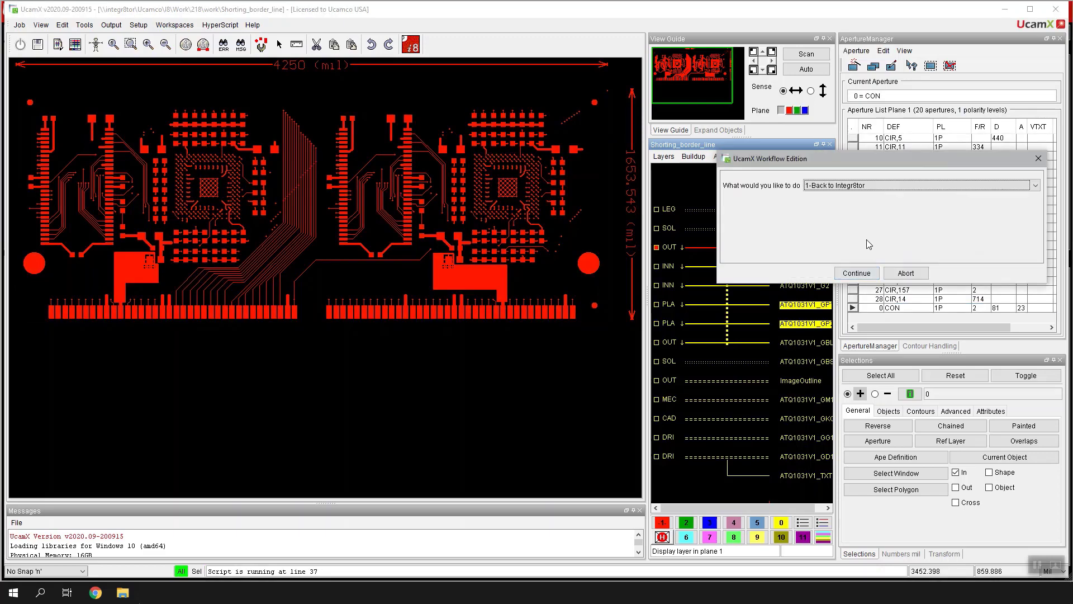
- Examine the plane, bottom outer, inner G2 and ImageOutline layers for any leftover shorting outline
click(798, 307)
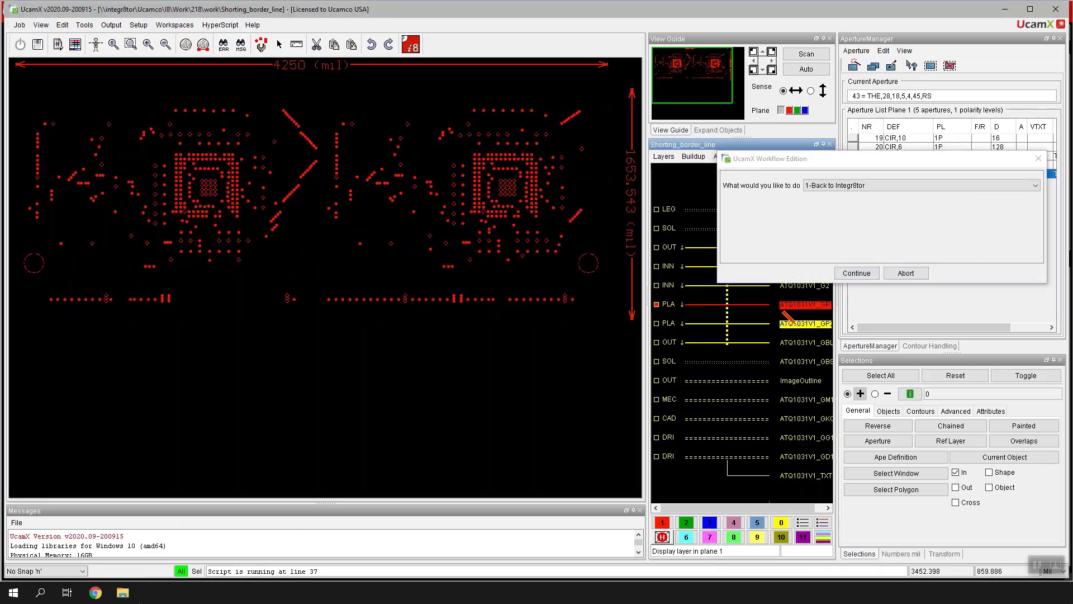
click(800, 335)
click(781, 275)
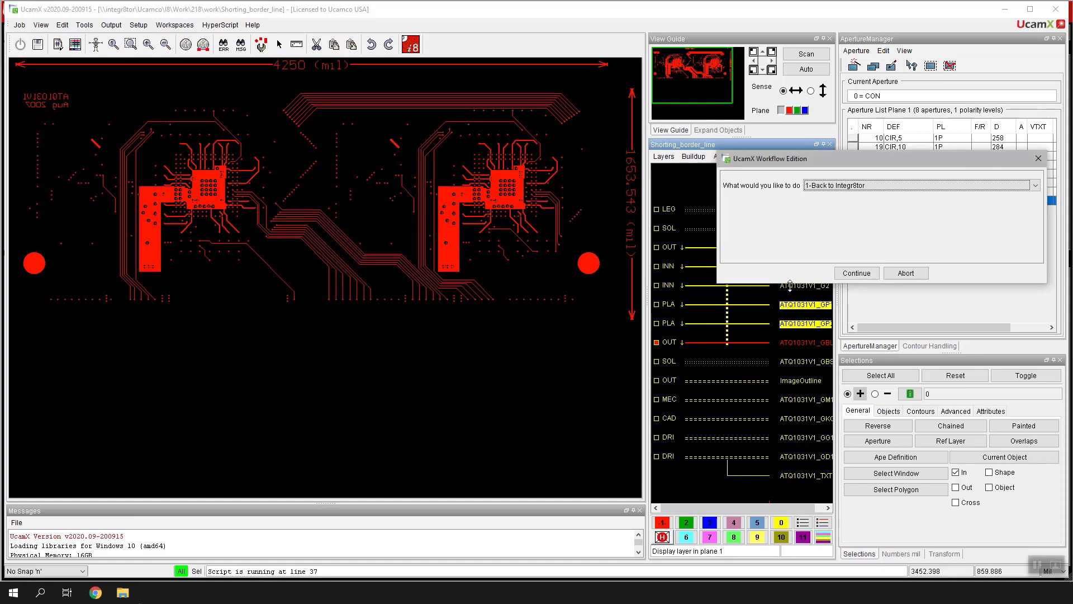
click(783, 277)
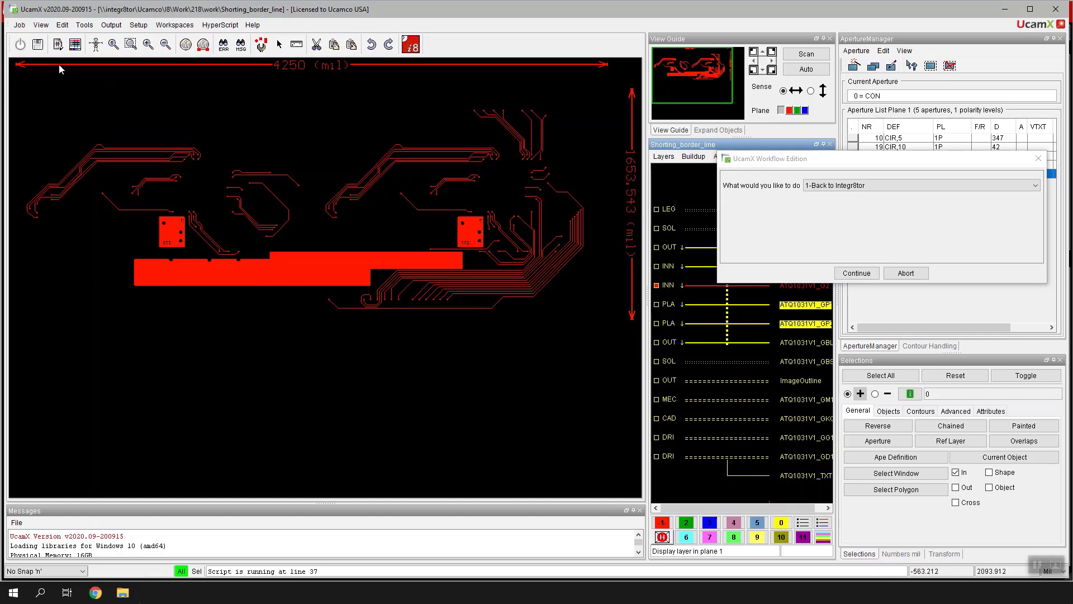
click(785, 378)
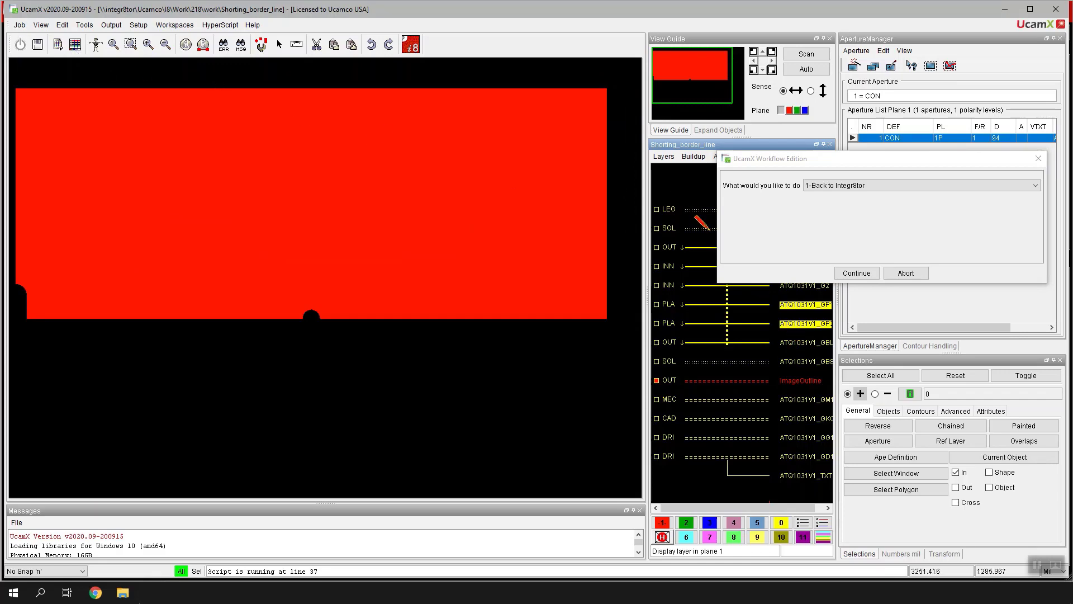
- Run the "1-Back to Integr8tor" workflow, save the Shorting_border_line job, and quit it to return to the Integr8tor Cockpit
click(855, 273)
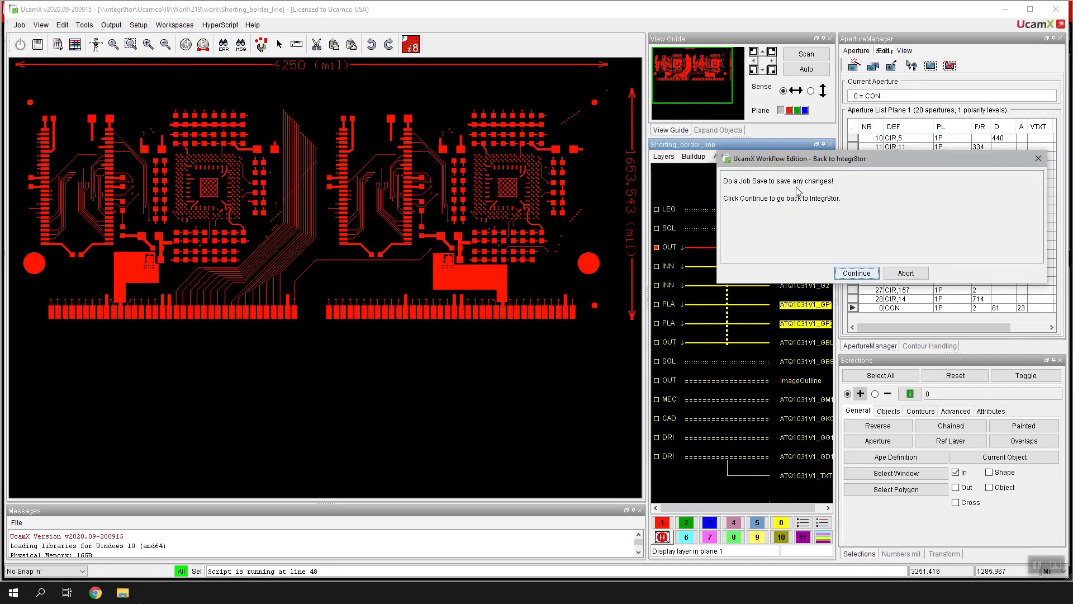
click(20, 26)
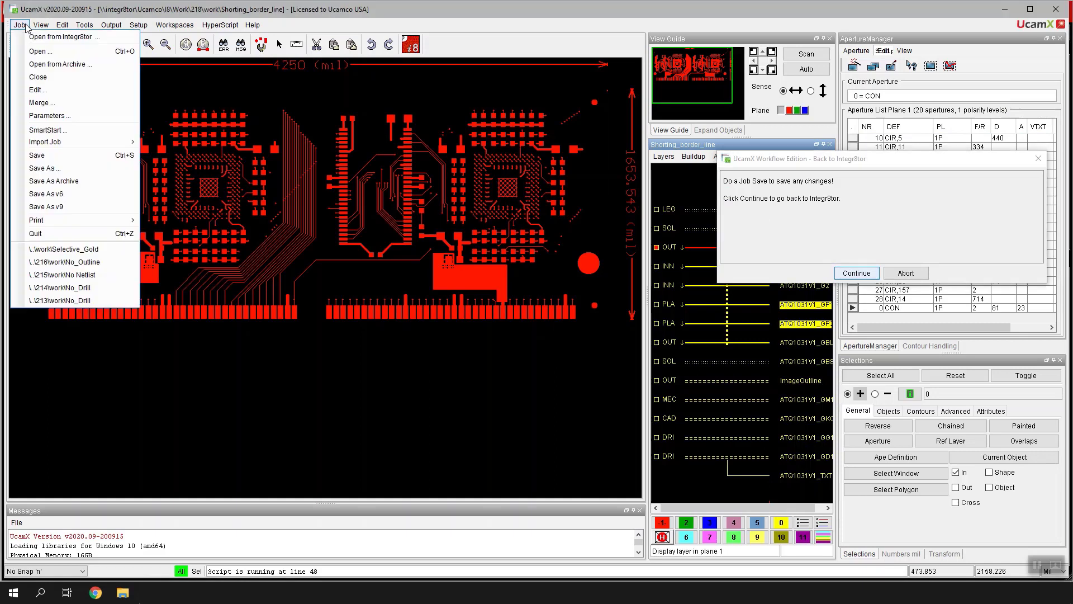
click(71, 155)
click(863, 273)
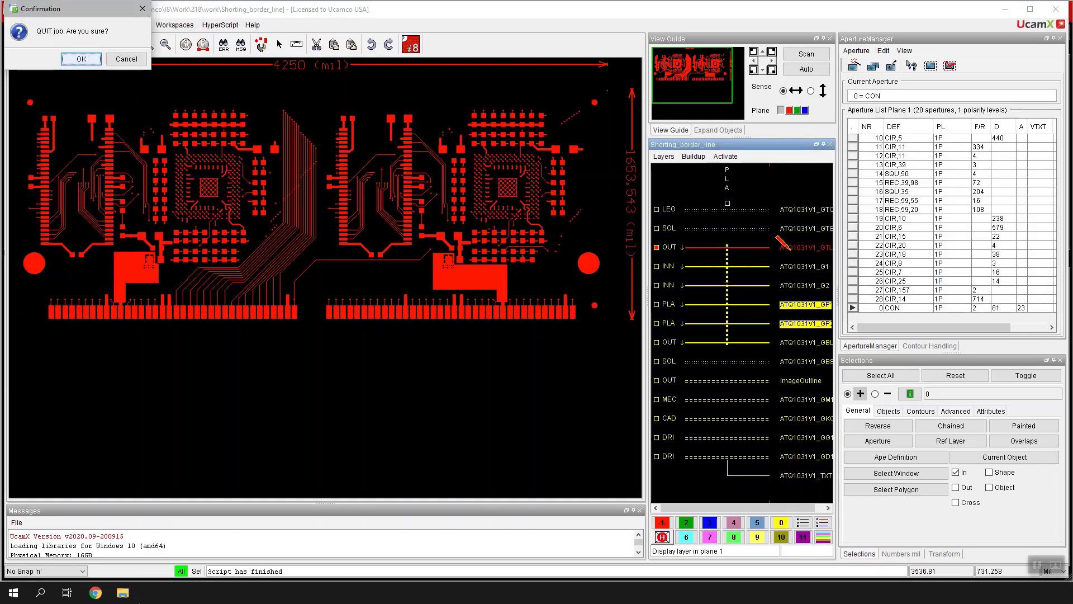
click(82, 59)
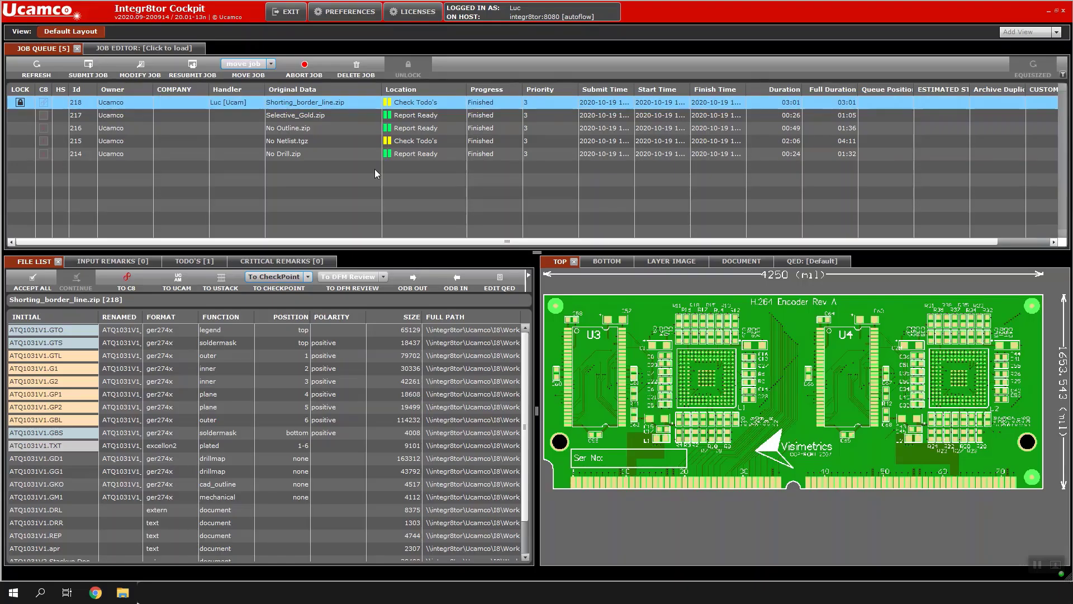
- Check the analysis progress of Shorting_border_line.zip and examine its ATQ1031V1.GTL layer image and refreshed file list
click(351, 115)
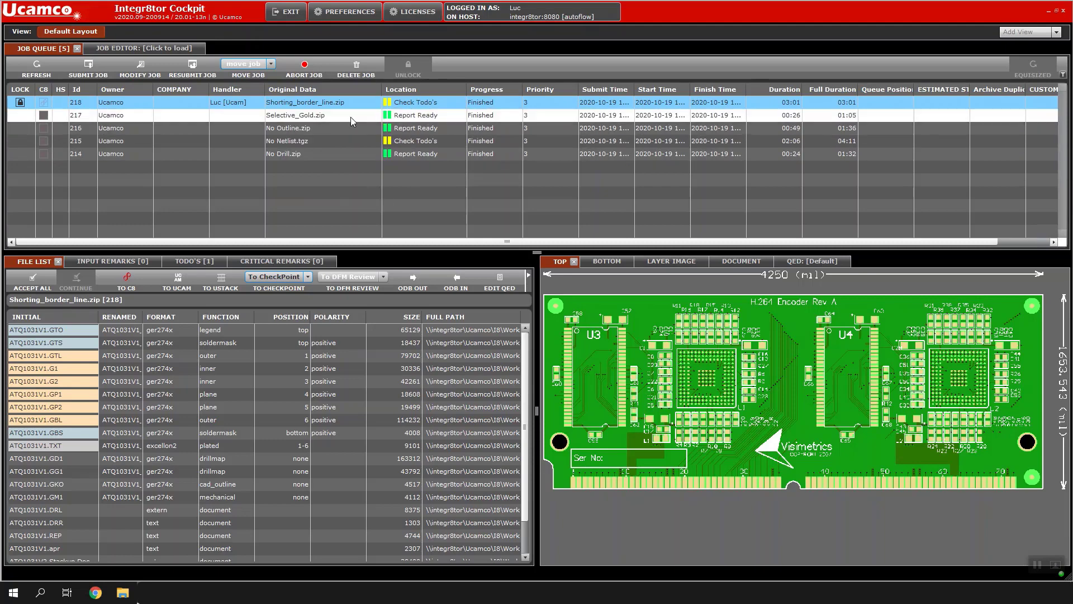
click(348, 103)
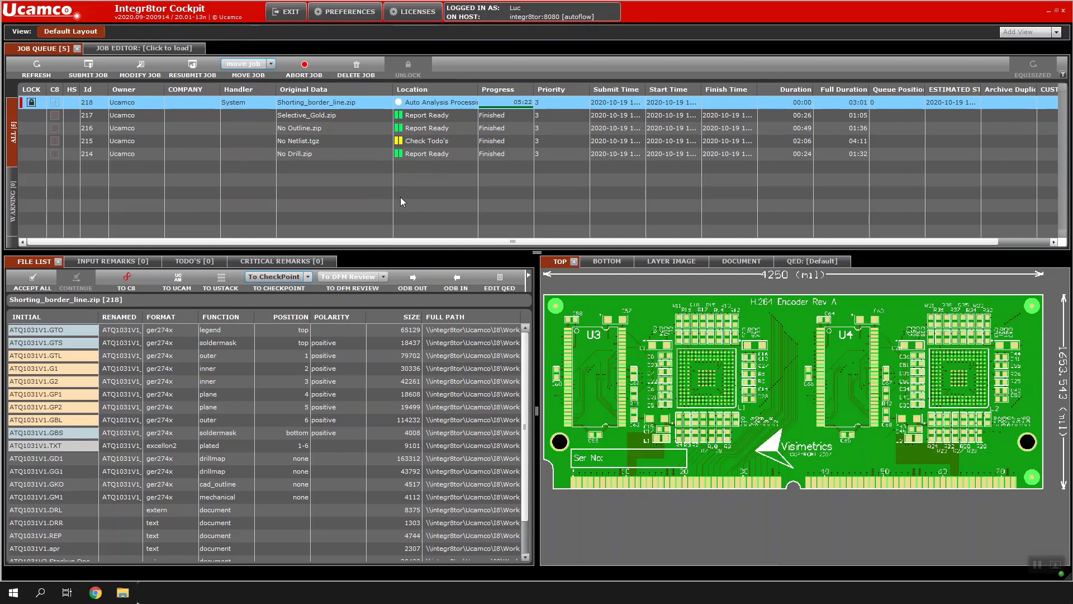
double_click(71, 354)
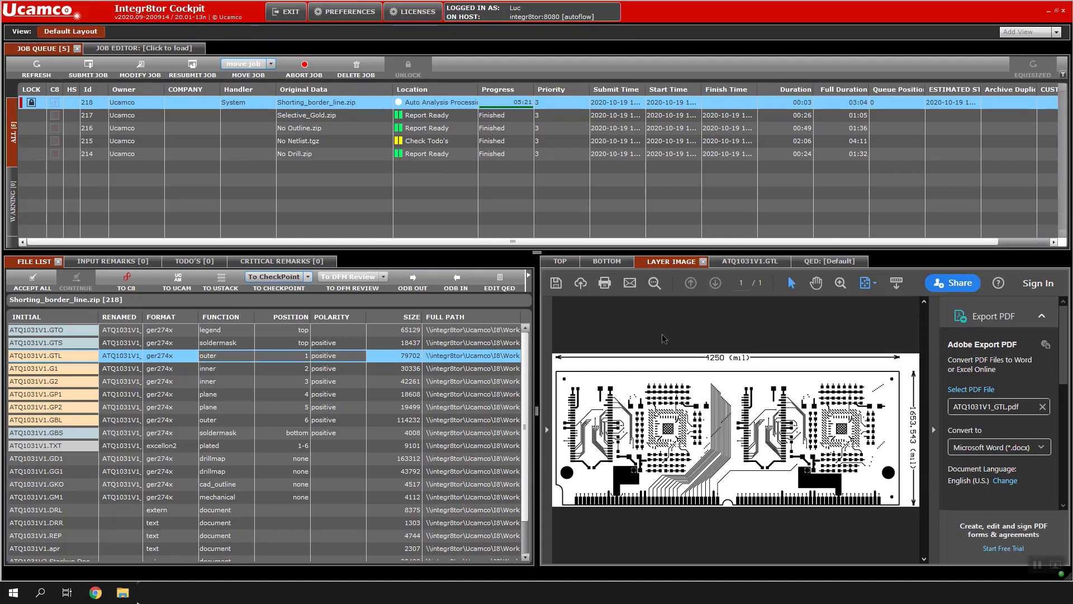
click(331, 116)
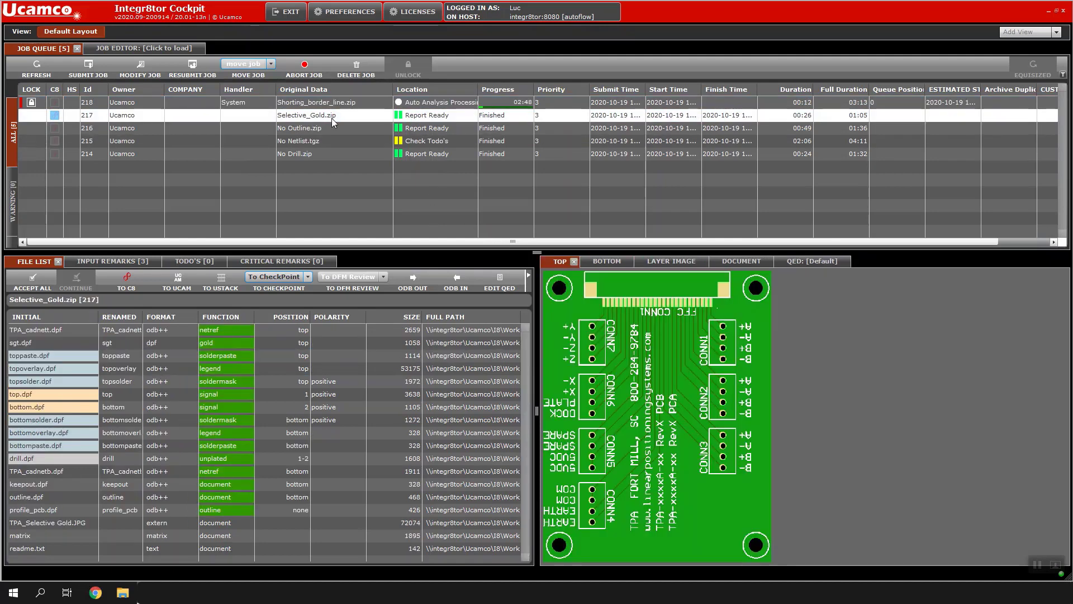
click(334, 104)
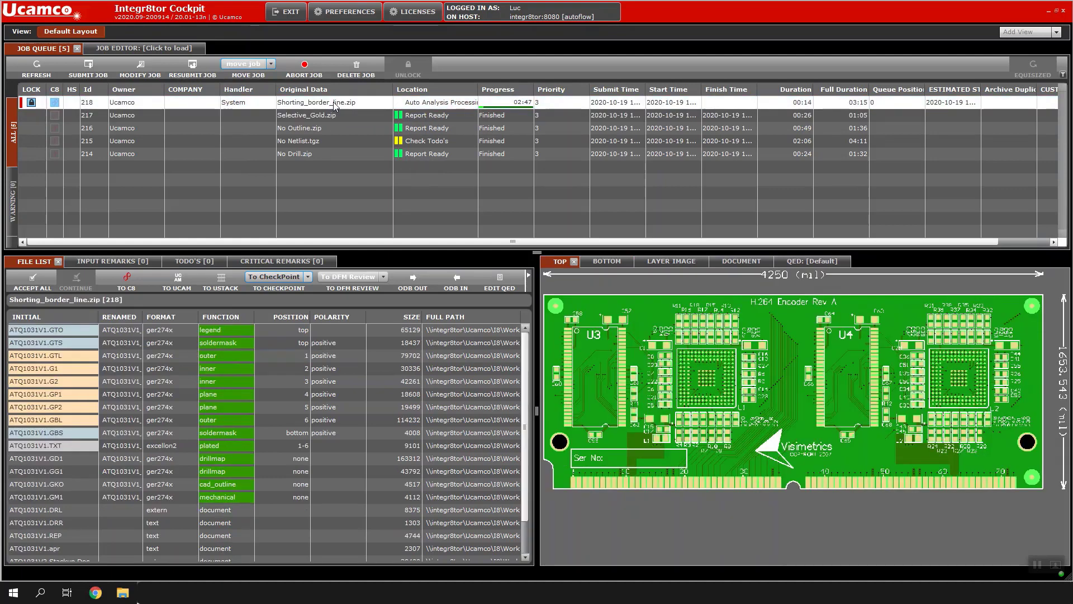